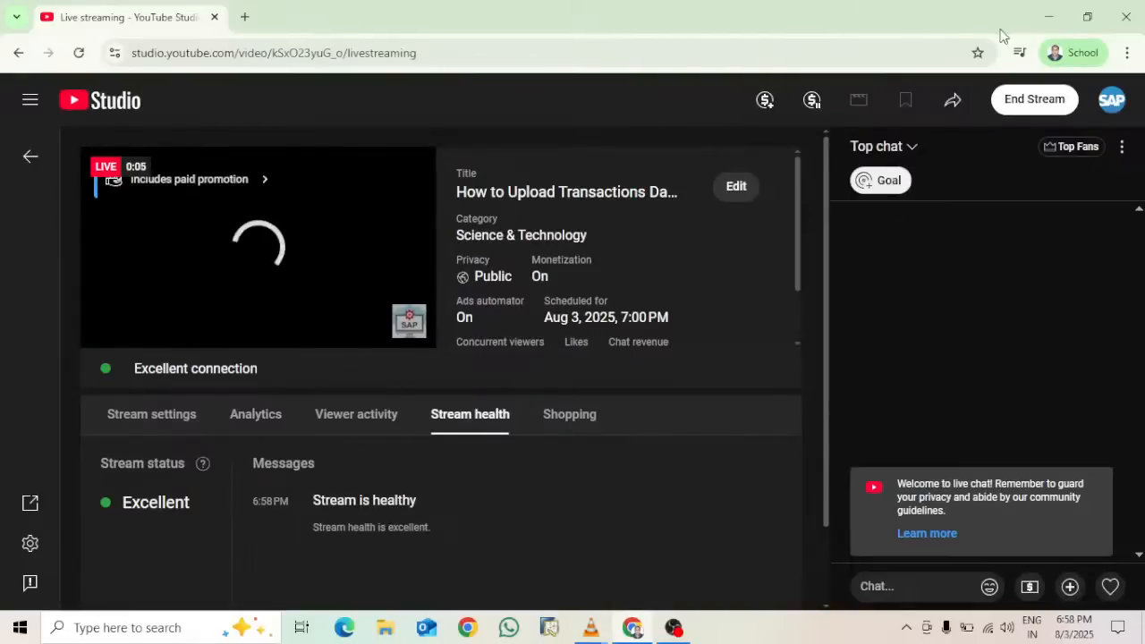
Minimize the Chrome window running the YouTube Studio live stream to show the desktop
left_click(1051, 18)
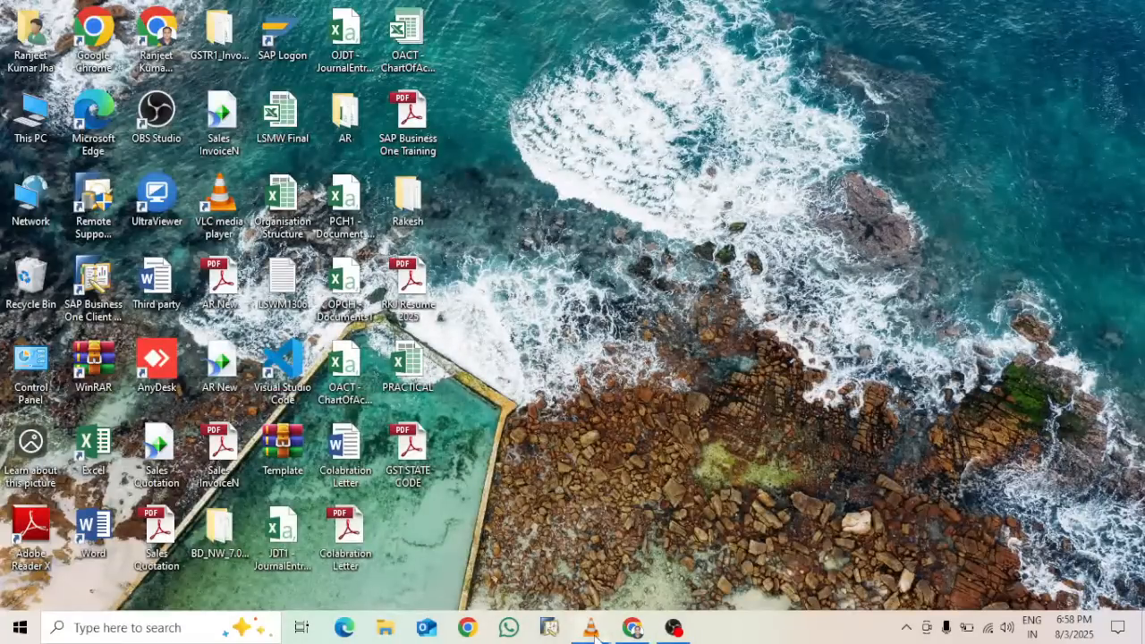
Bring the JE Opening.mp4 VLC player forward, make it fullscreen and start playback
mouse_move(597, 628)
left_click(592, 557)
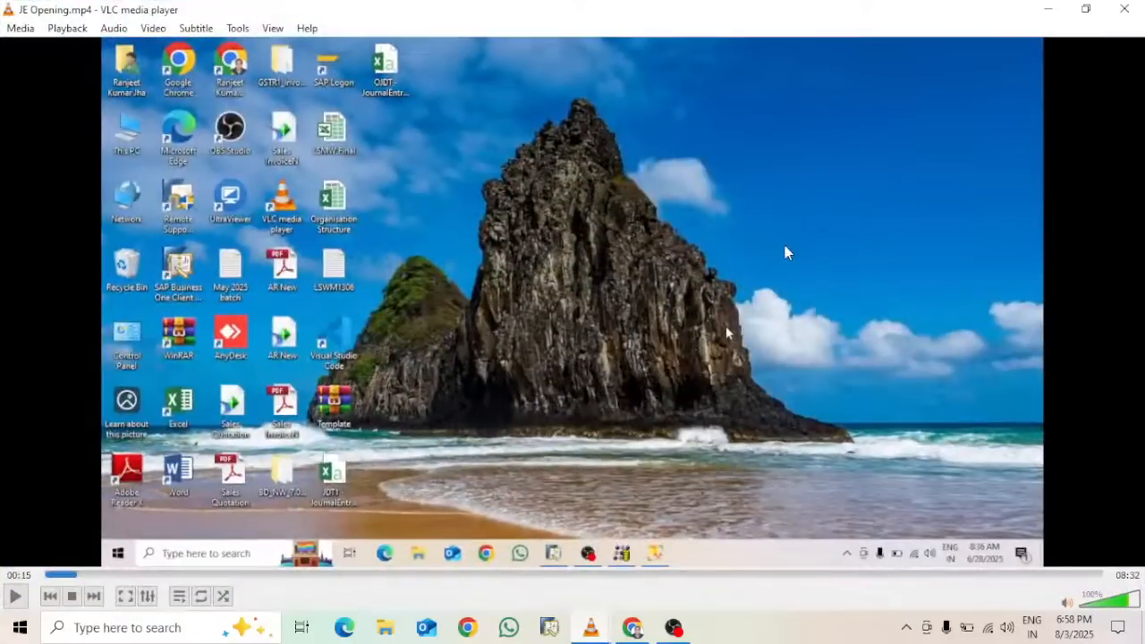
double_click(558, 302)
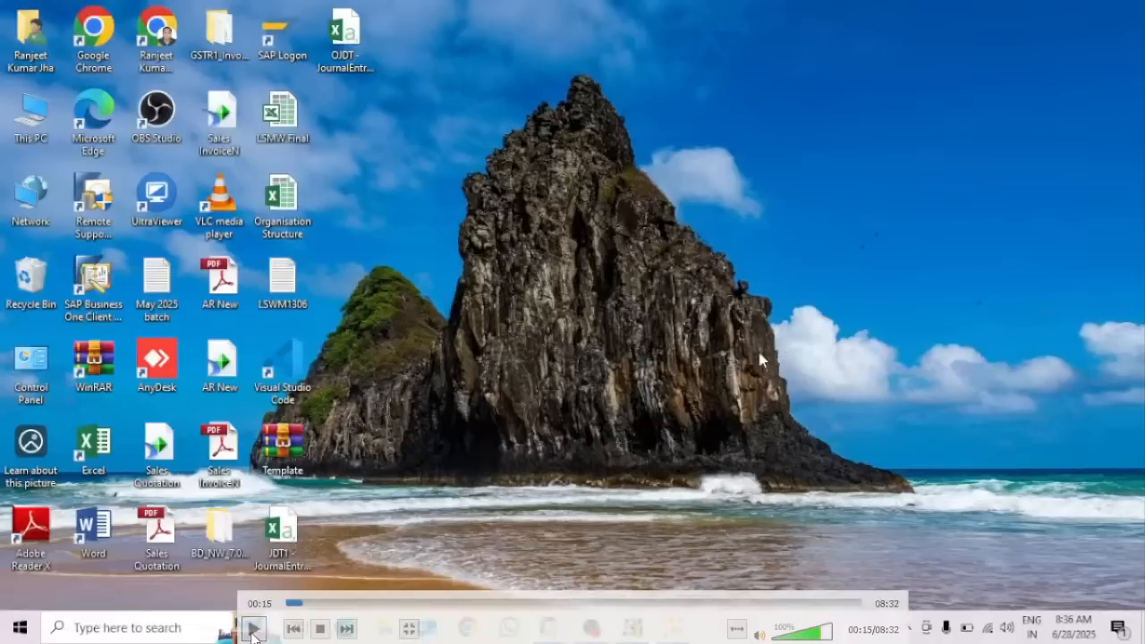
left_click(253, 628)
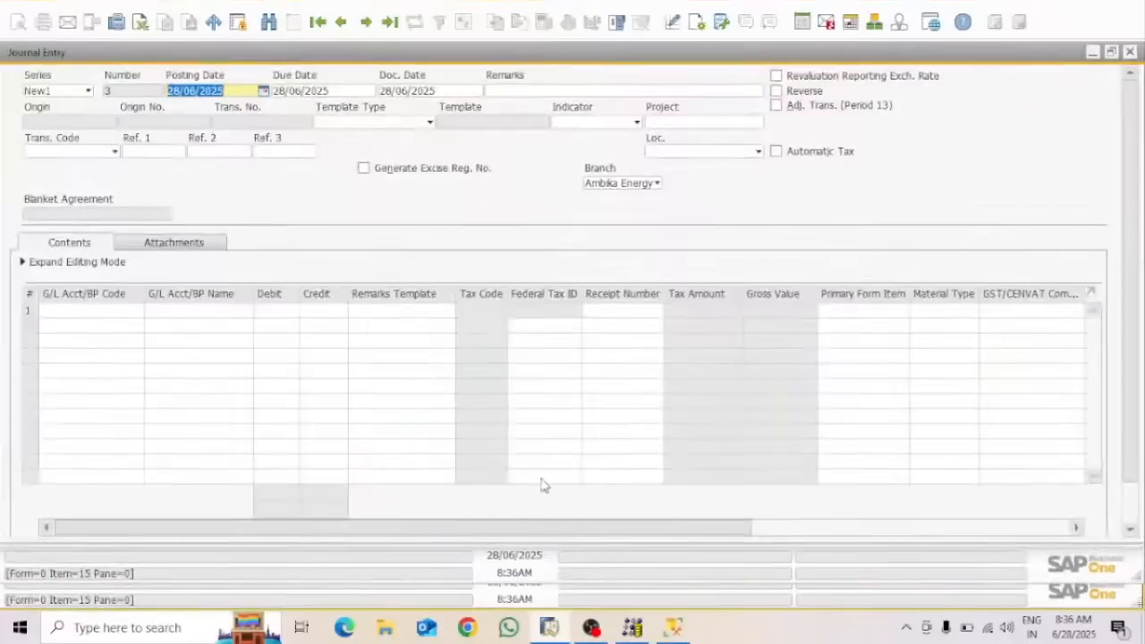
left_click(1128, 53)
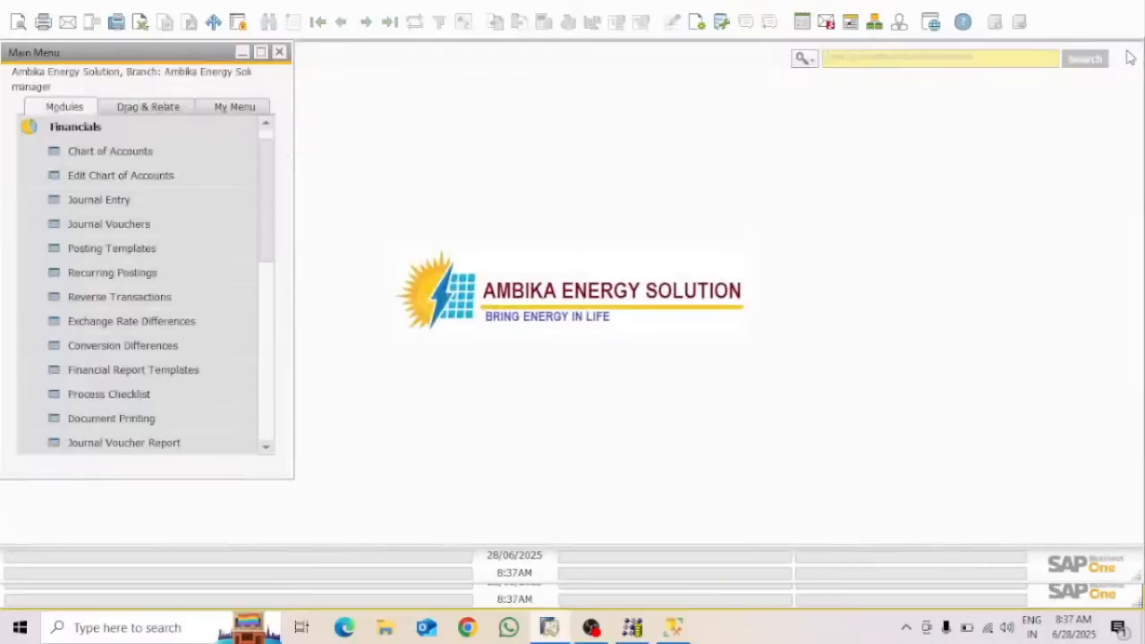
left_click(851, 60)
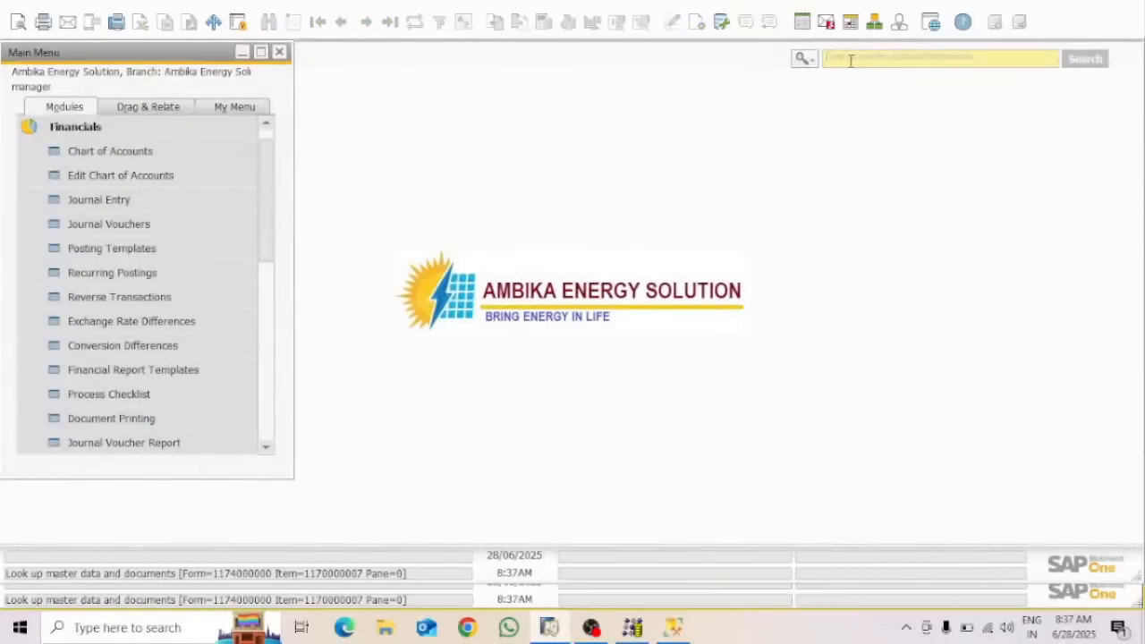
type("do")
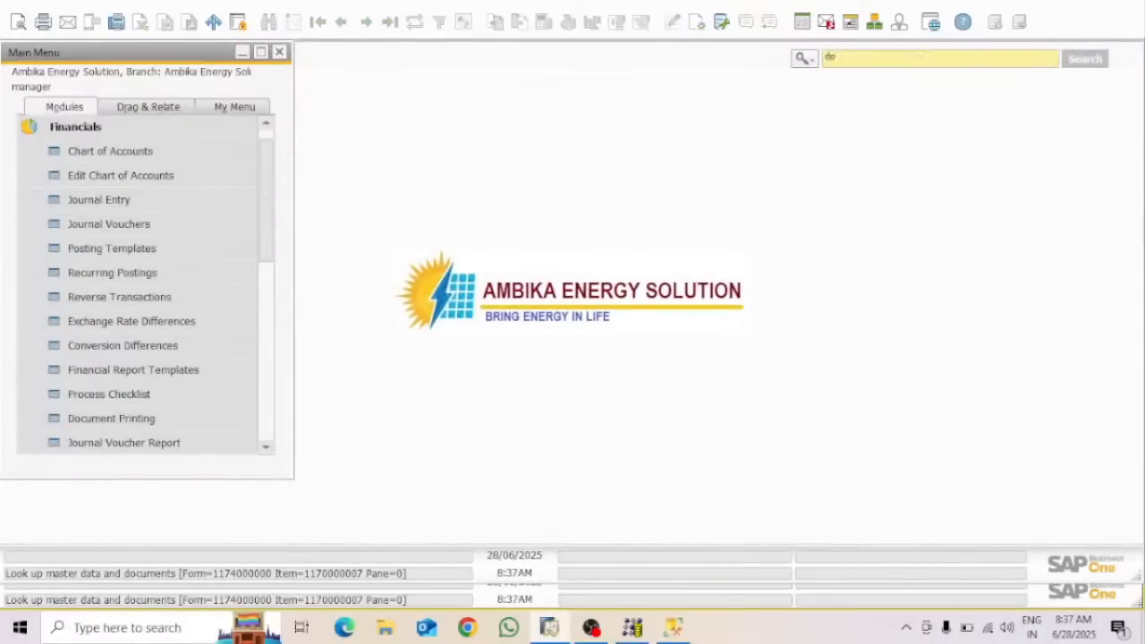
type("cu")
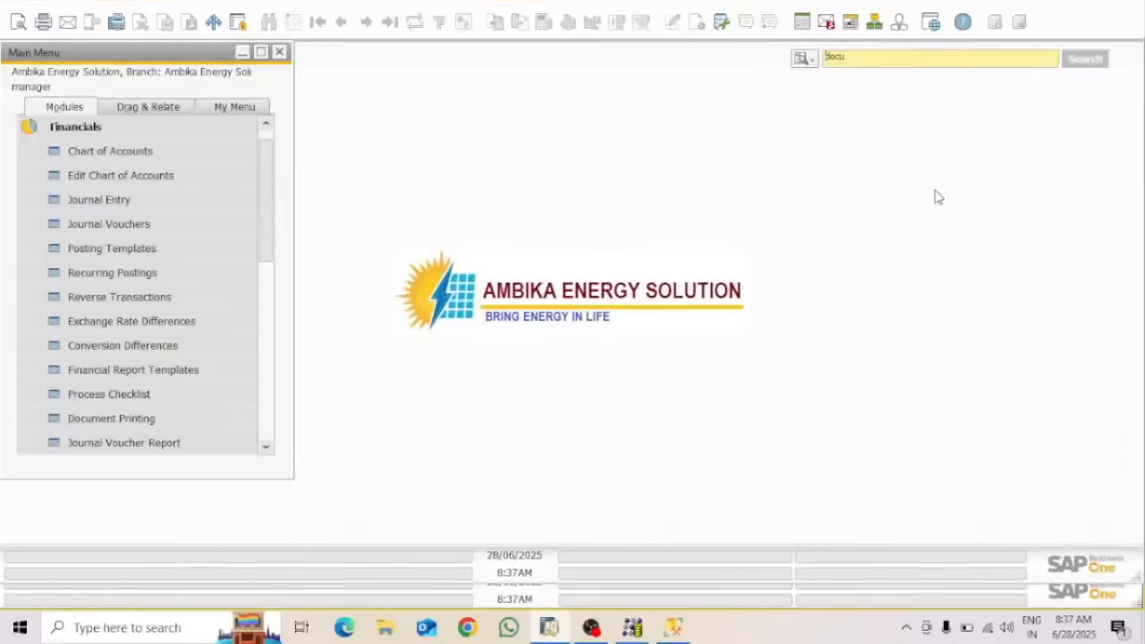
left_click(895, 279)
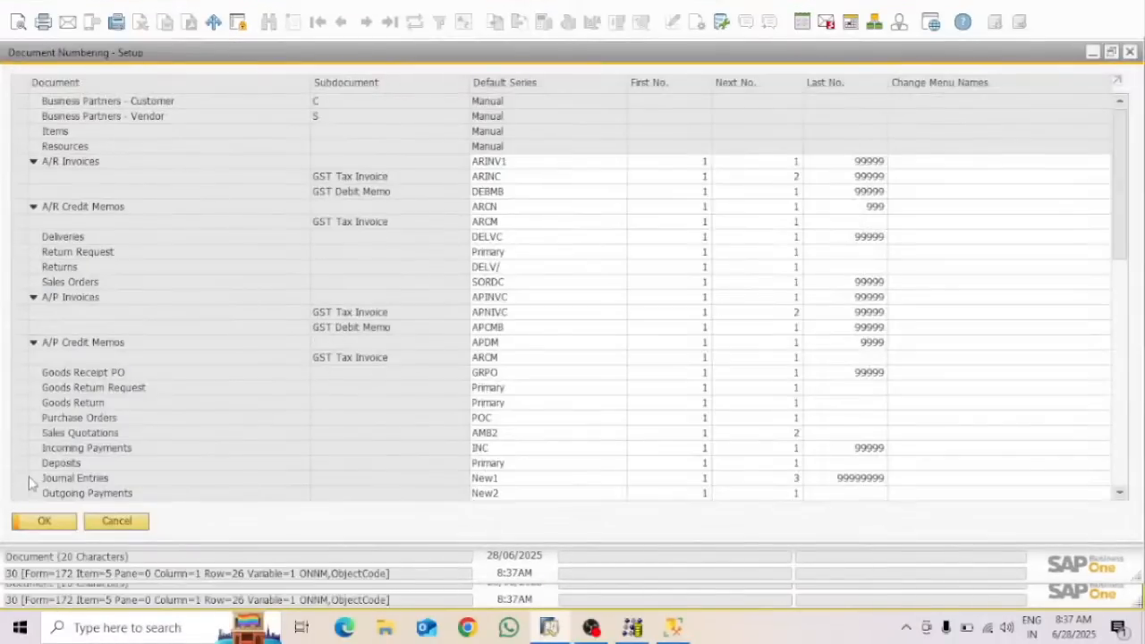
double_click(24, 486)
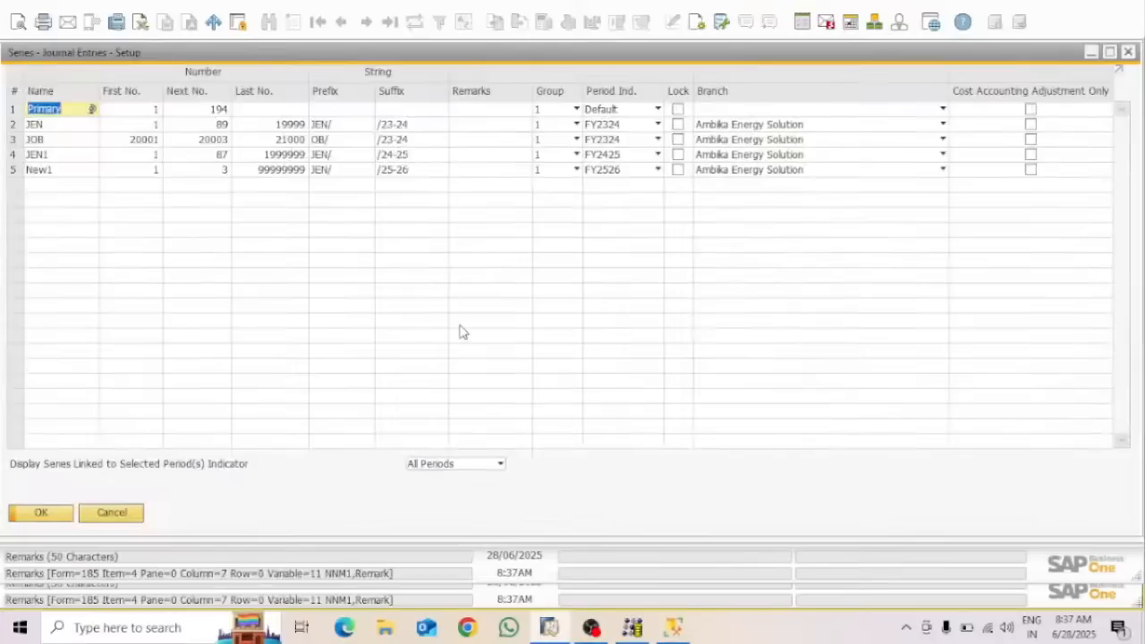
left_click(18, 156)
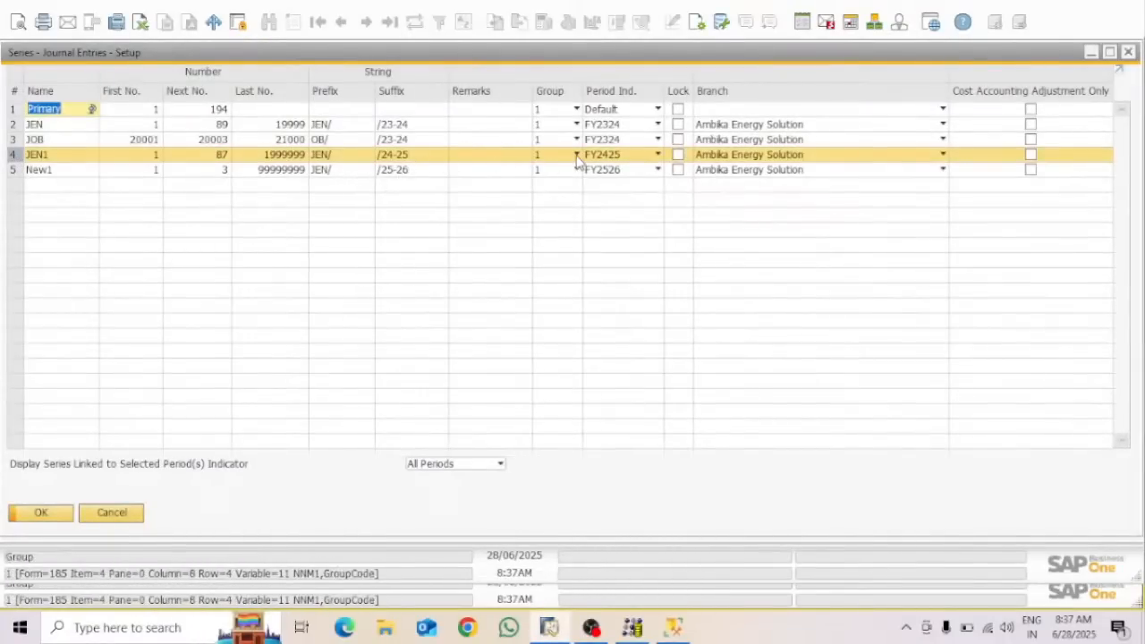
left_click(1128, 52)
left_click(1128, 52)
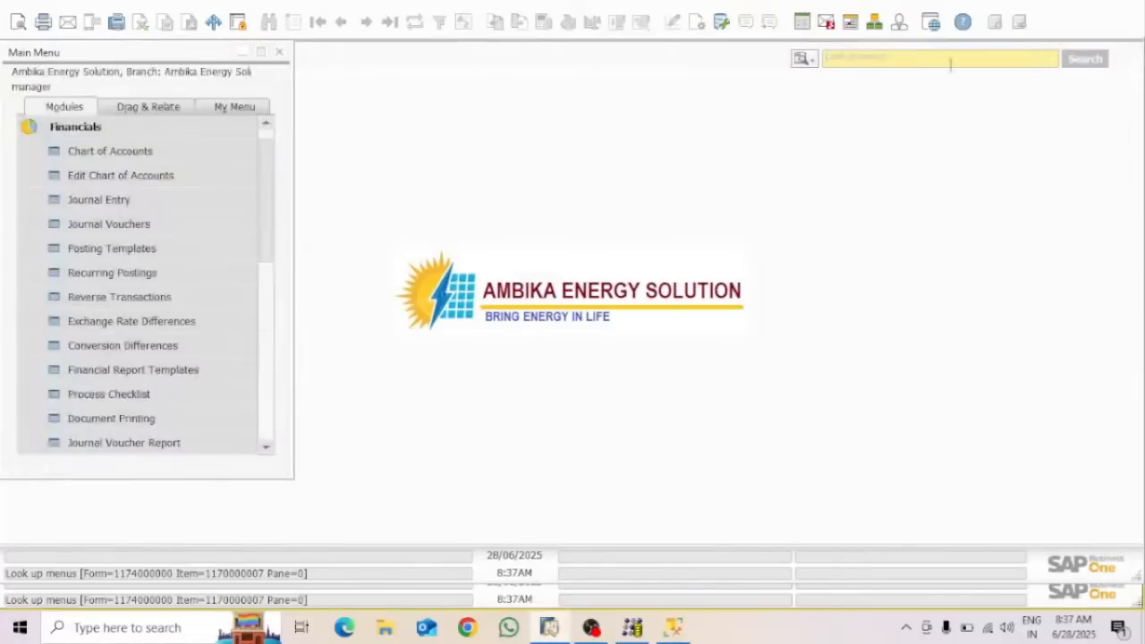
type("posting")
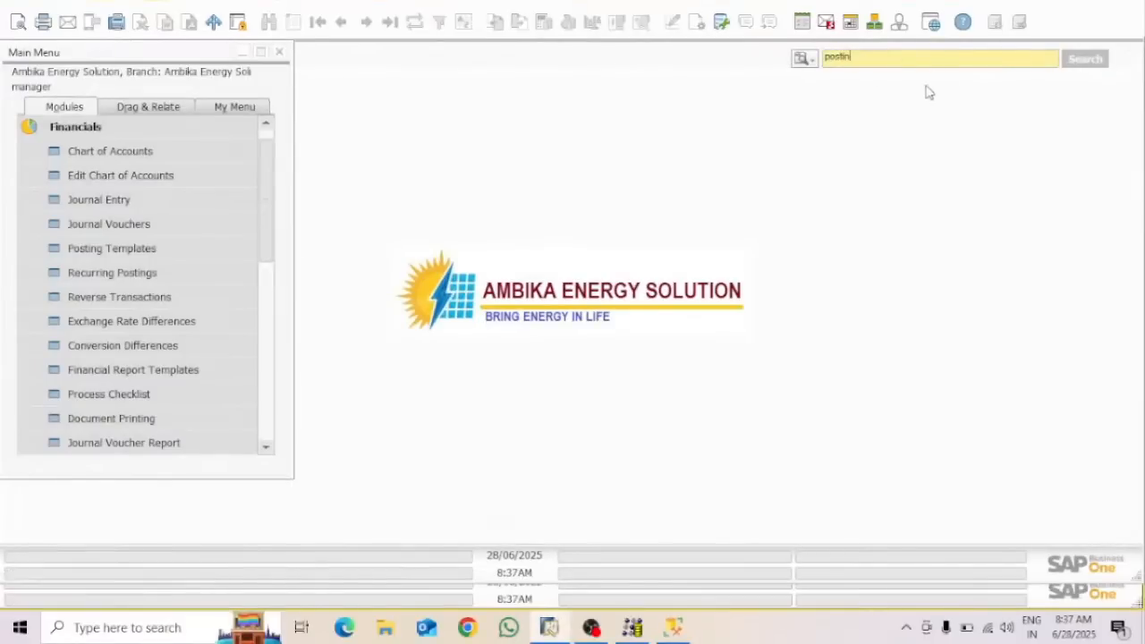
key("Return")
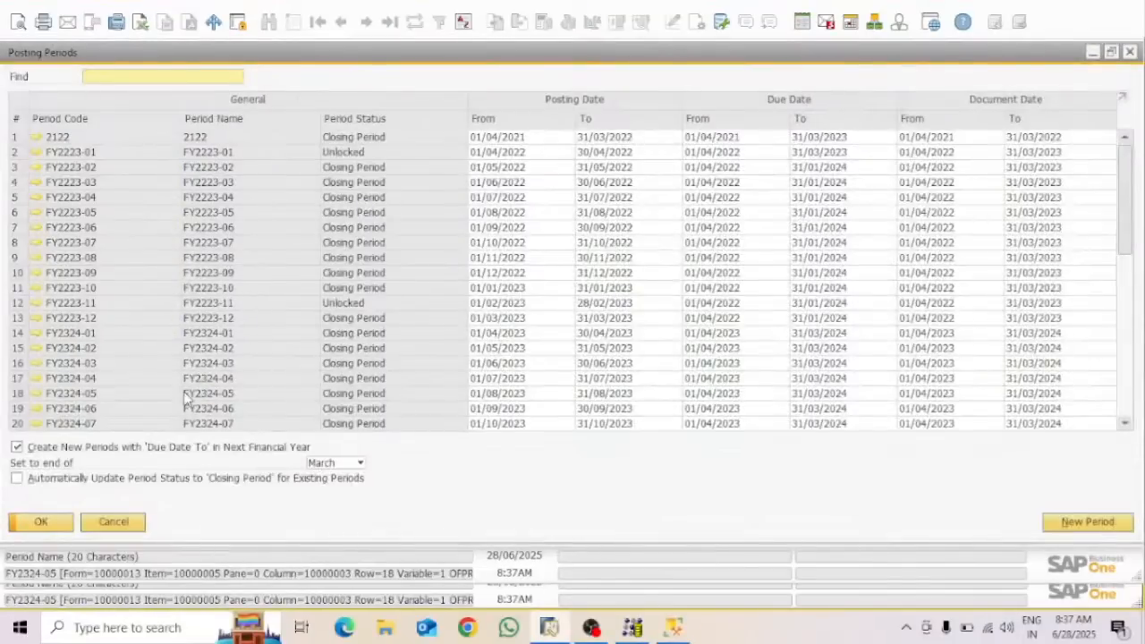
left_click_drag(1129, 257, 1136, 405)
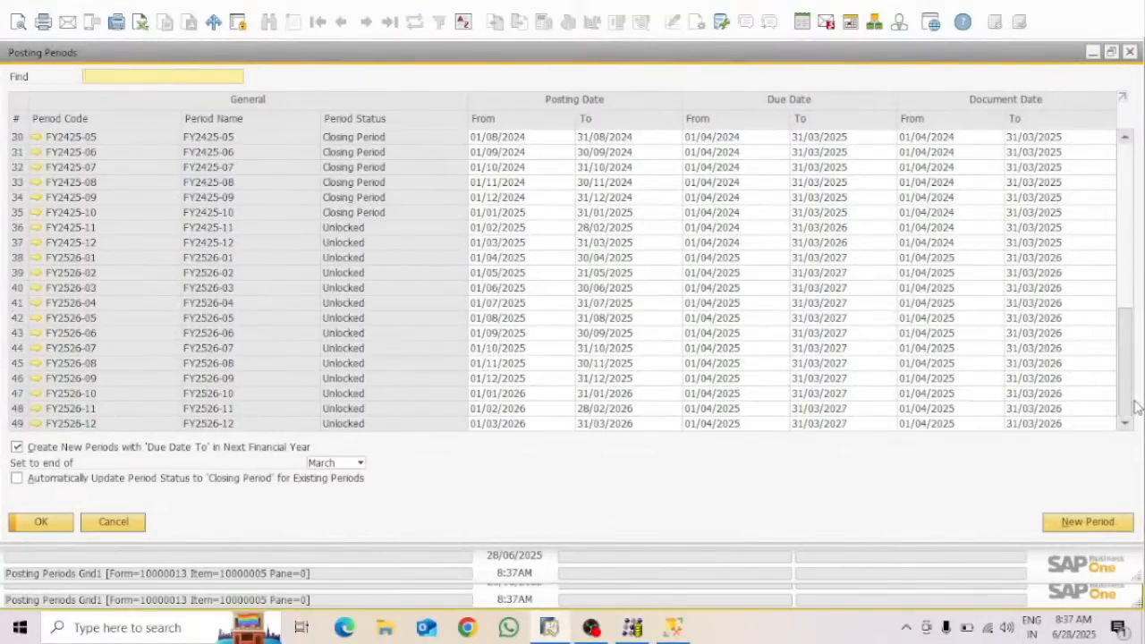
left_click(38, 243)
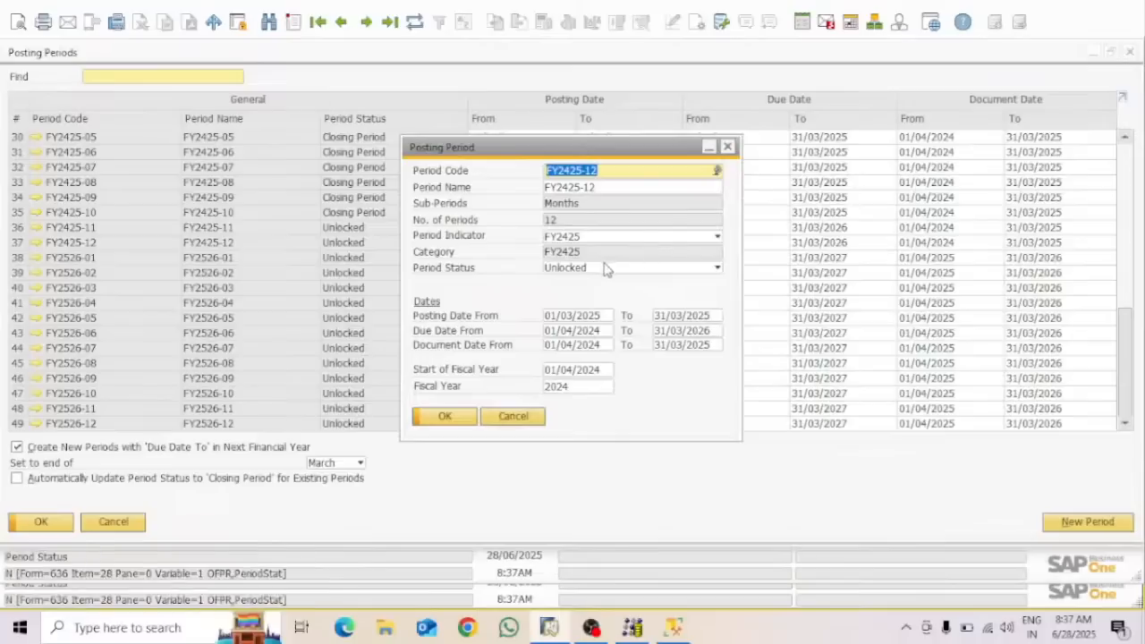
left_click(456, 419)
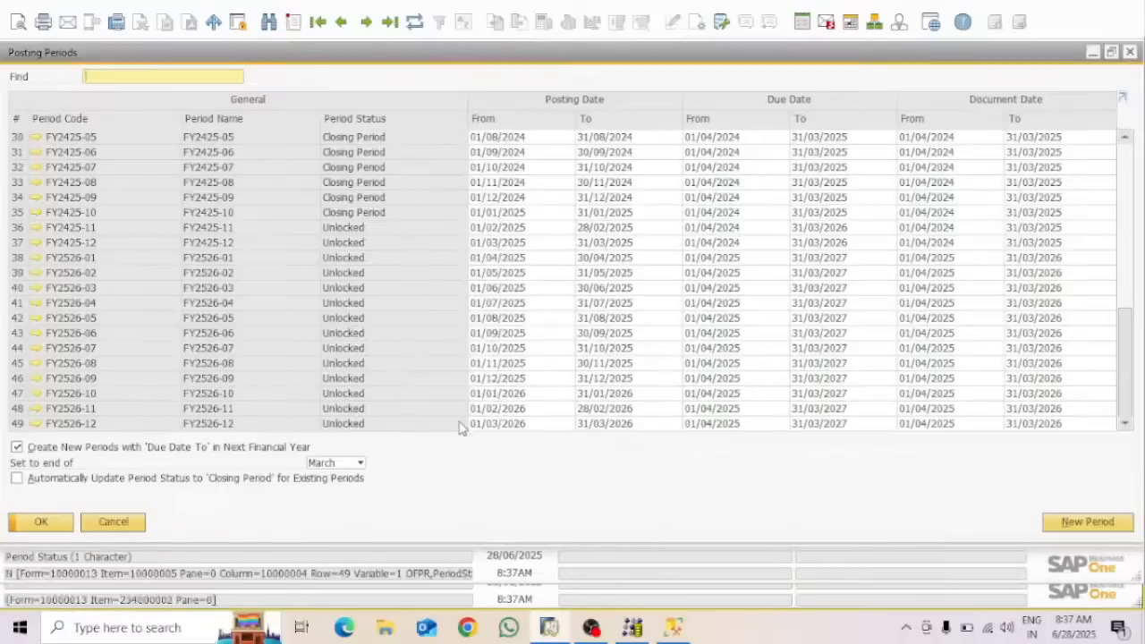
left_click(1132, 53)
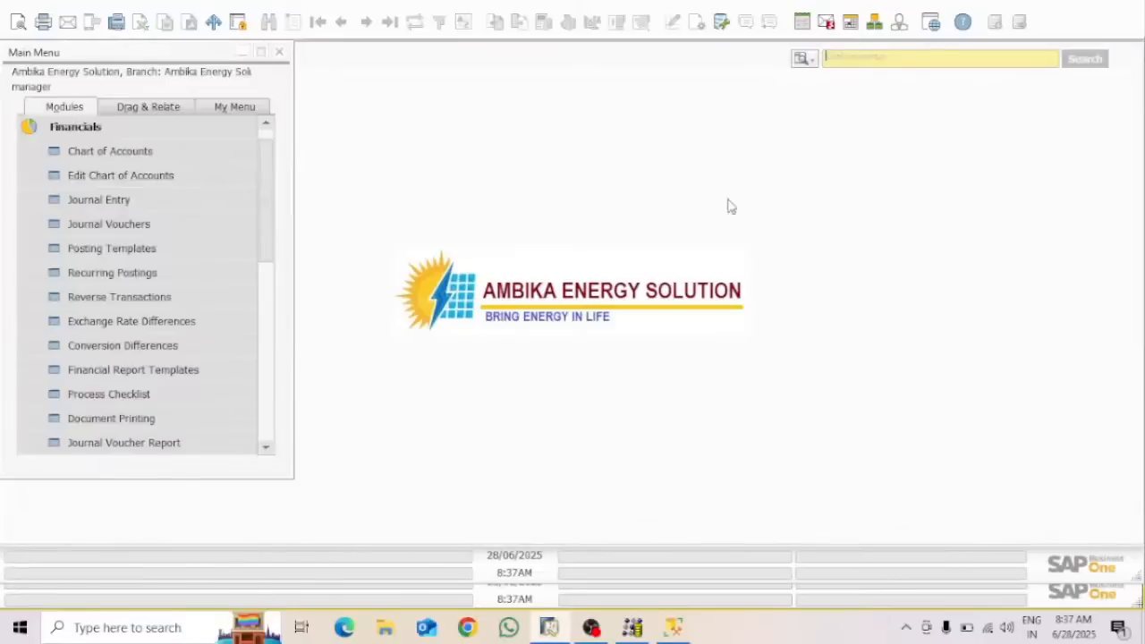
Start a new journal entry with posting date 31/03/2025 (typed as 3103)
left_click(125, 198)
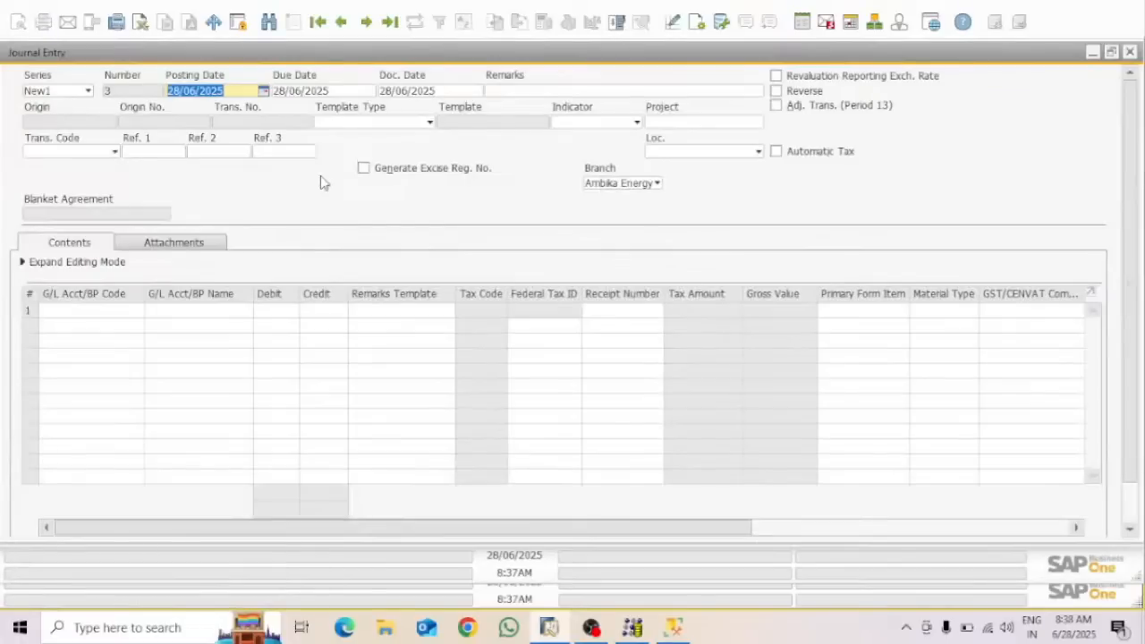
type("31")
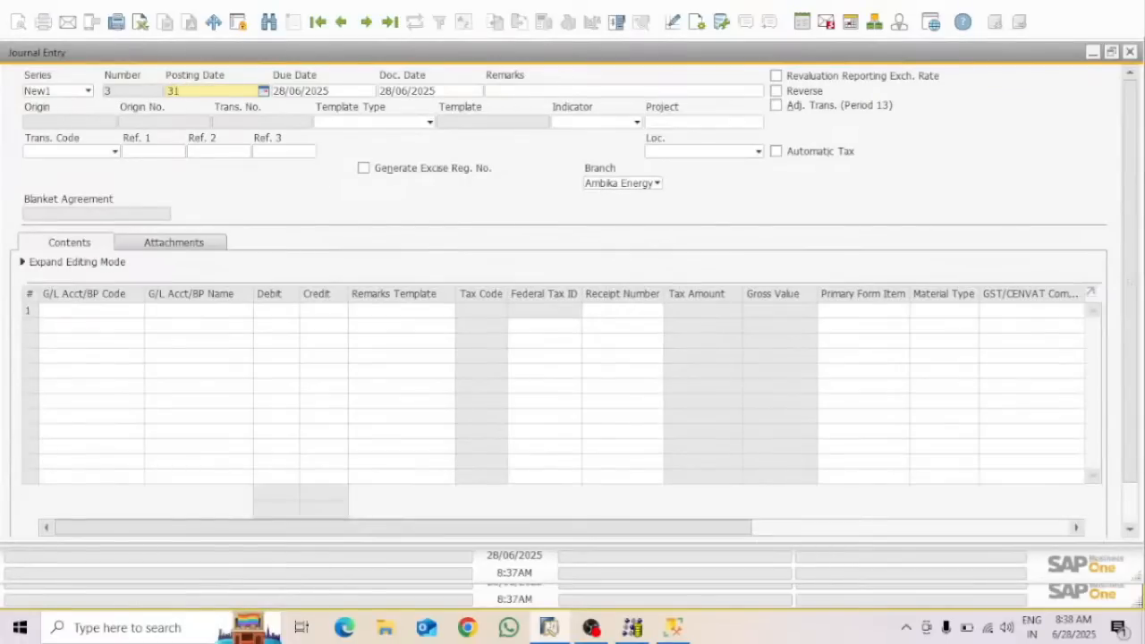
type("03")
key("Tab")
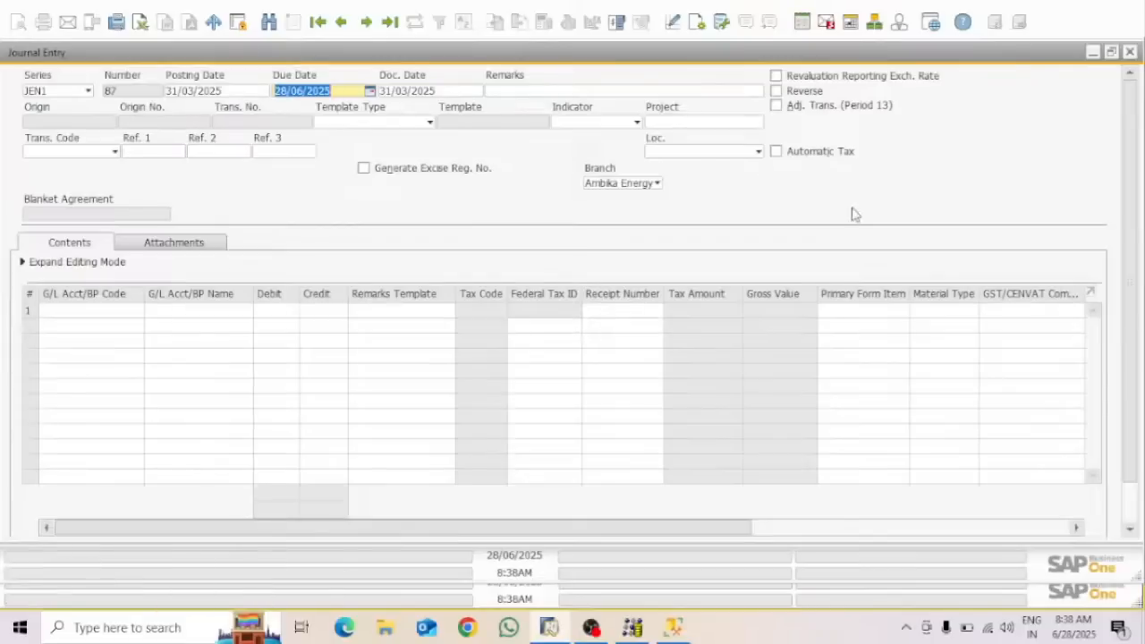
Check the Loc. dropdown options without choosing one, then minimize SAP Business One
left_click(748, 153)
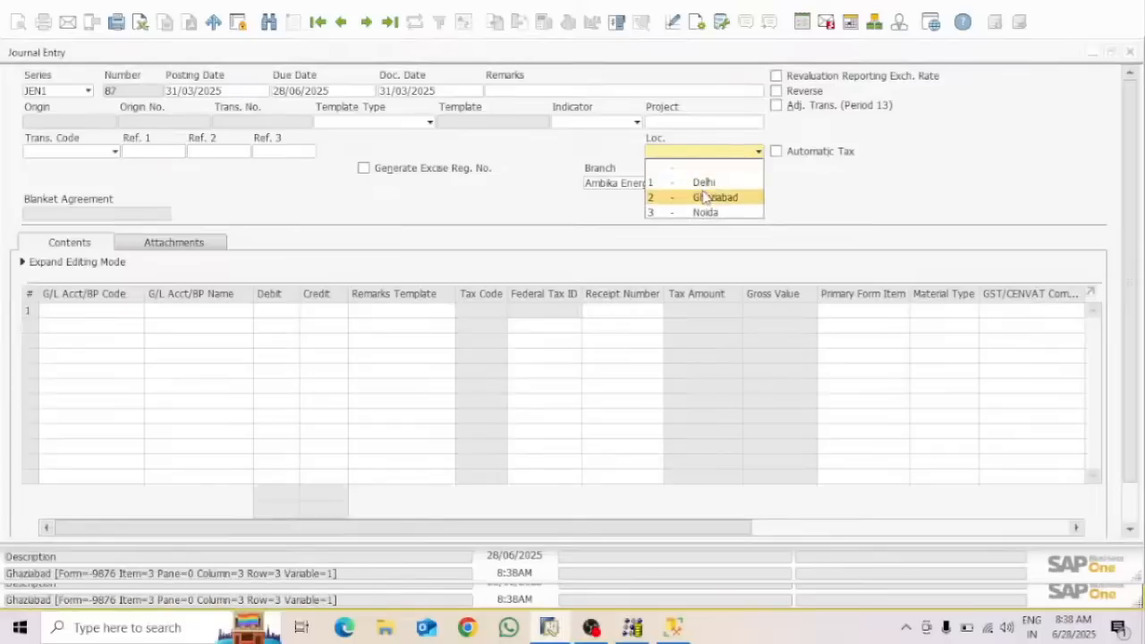
left_click(859, 203)
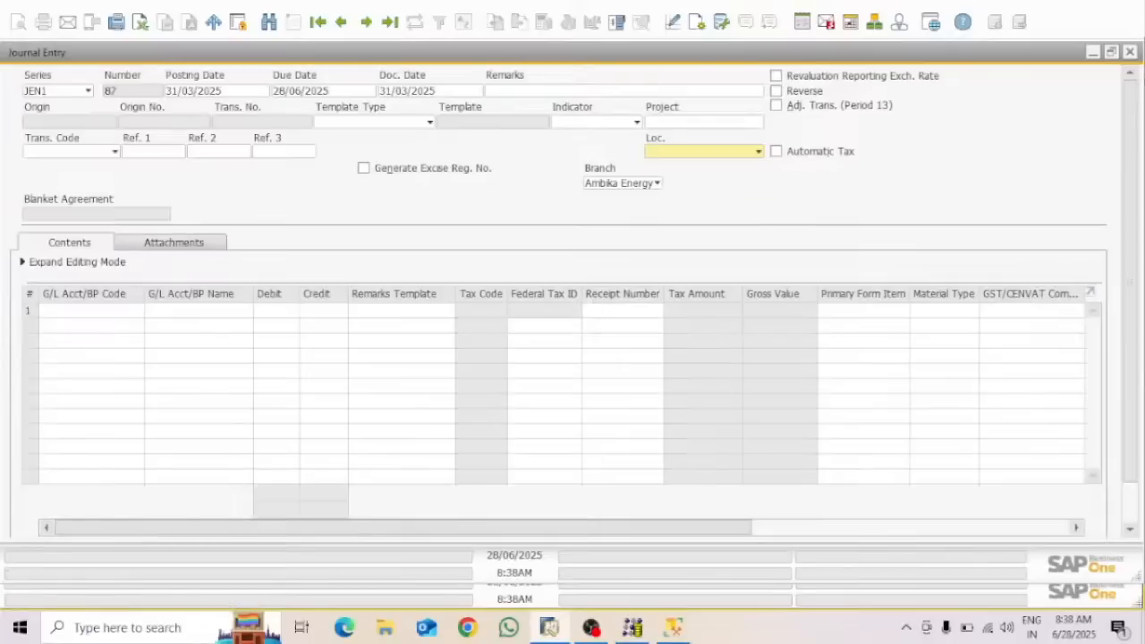
left_click(1094, 15)
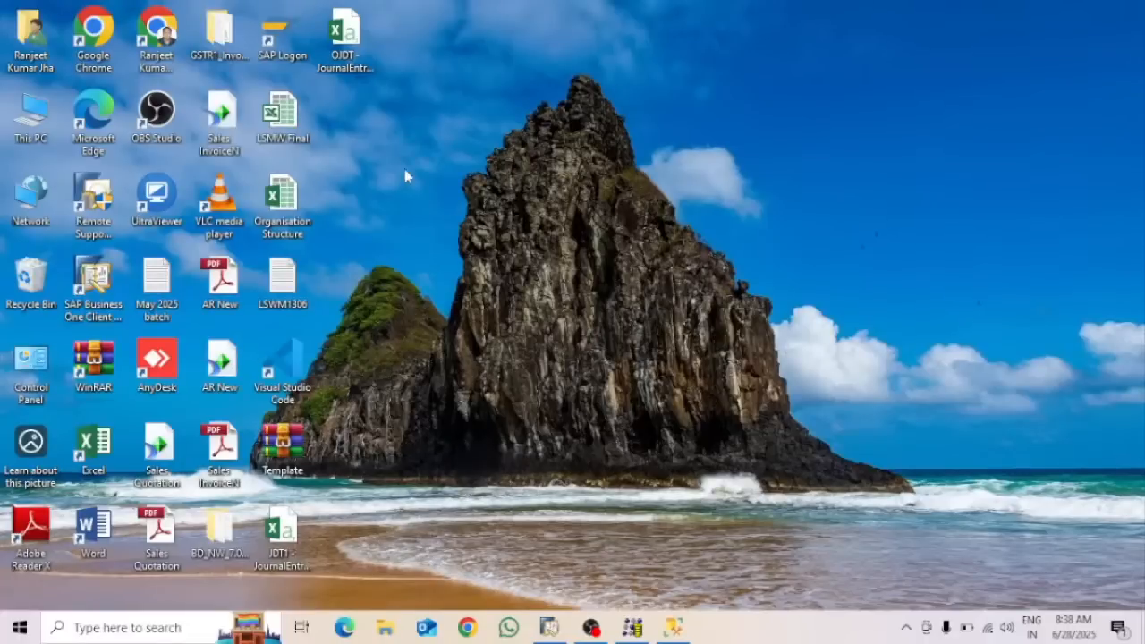
Open the OJDT - JournalEntries1 workbook from the desktop, then return to SAP Journal Entry 87
left_click(349, 45)
double_click(347, 43)
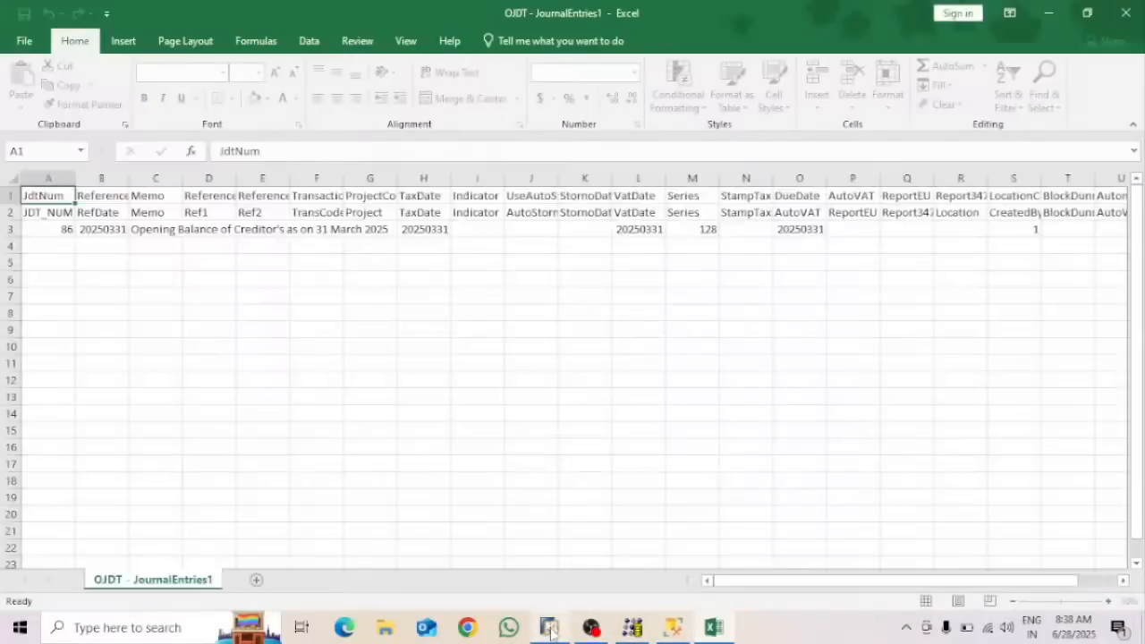
left_click(549, 628)
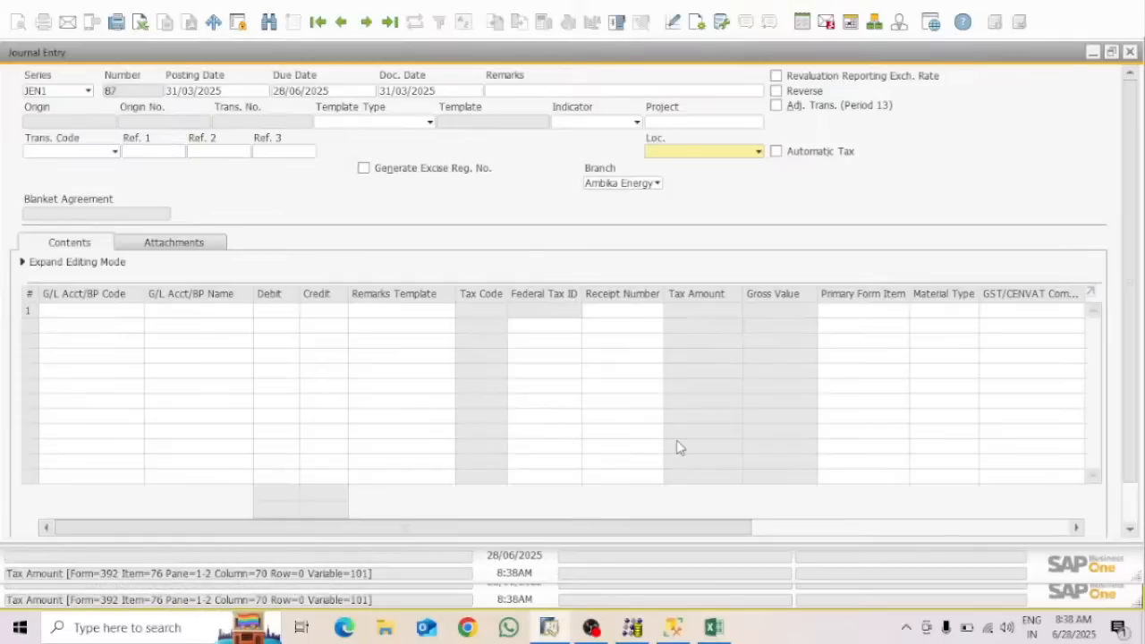
Review the OJDT workbook's filled cells in Excel, glance at SAP Journal Entry 87, then return to Excel
left_click(721, 629)
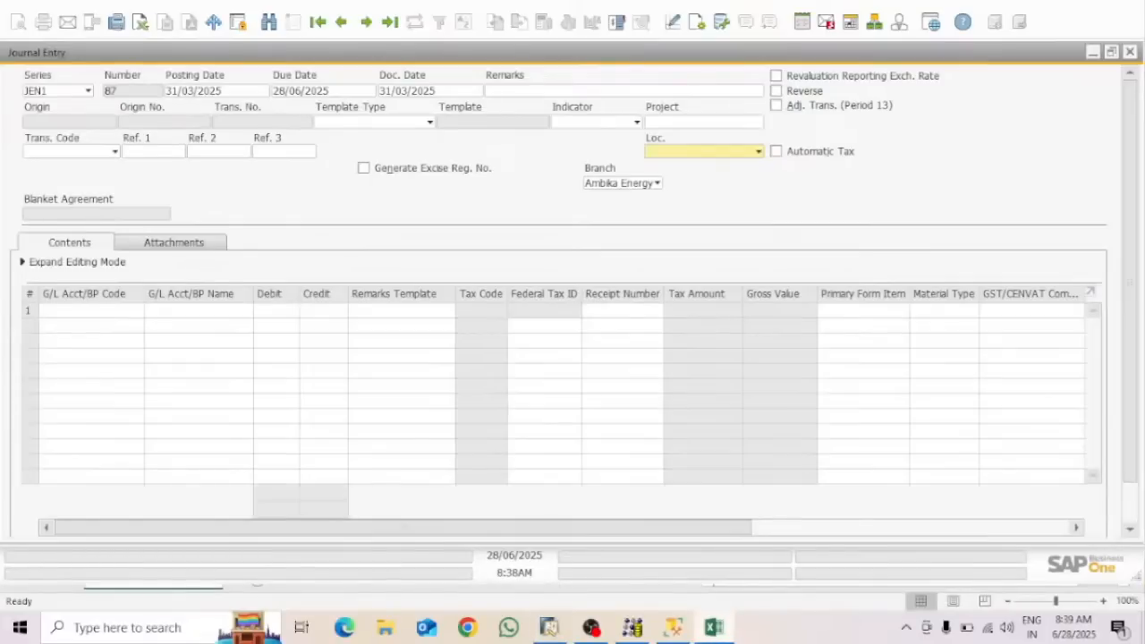
key("ctrl+a")
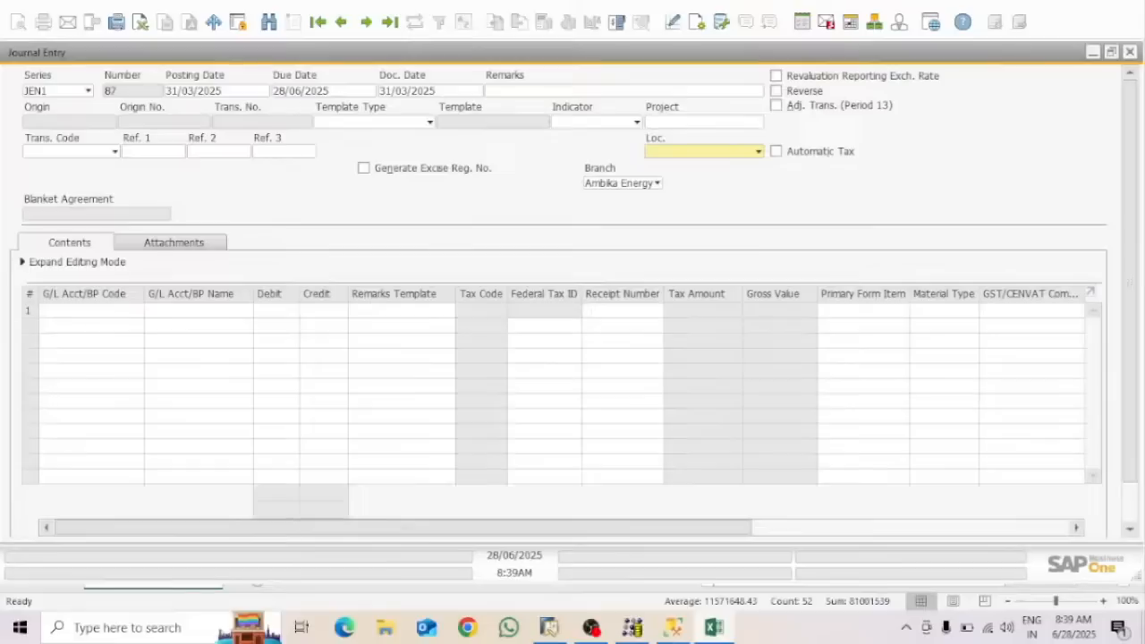
key("Down")
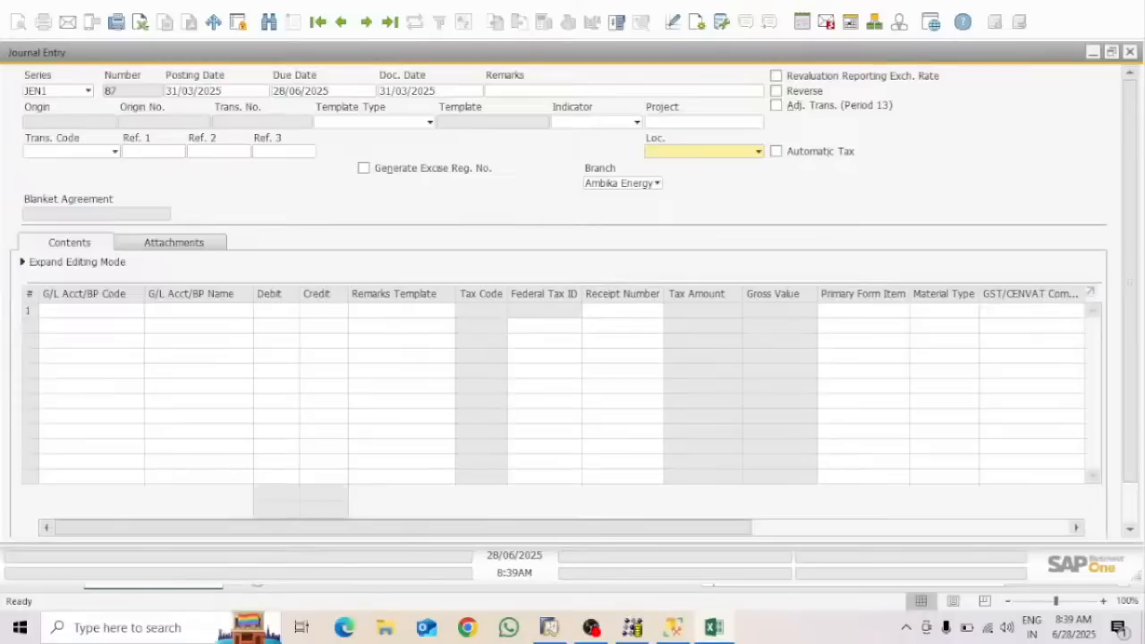
type("=")
key("Return")
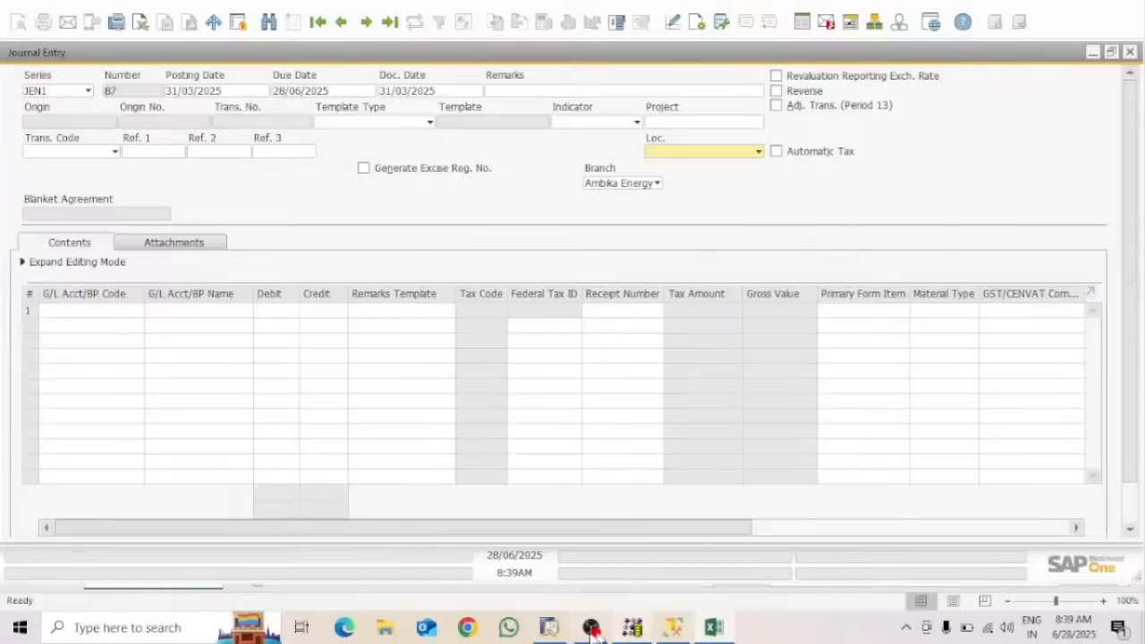
left_click(550, 633)
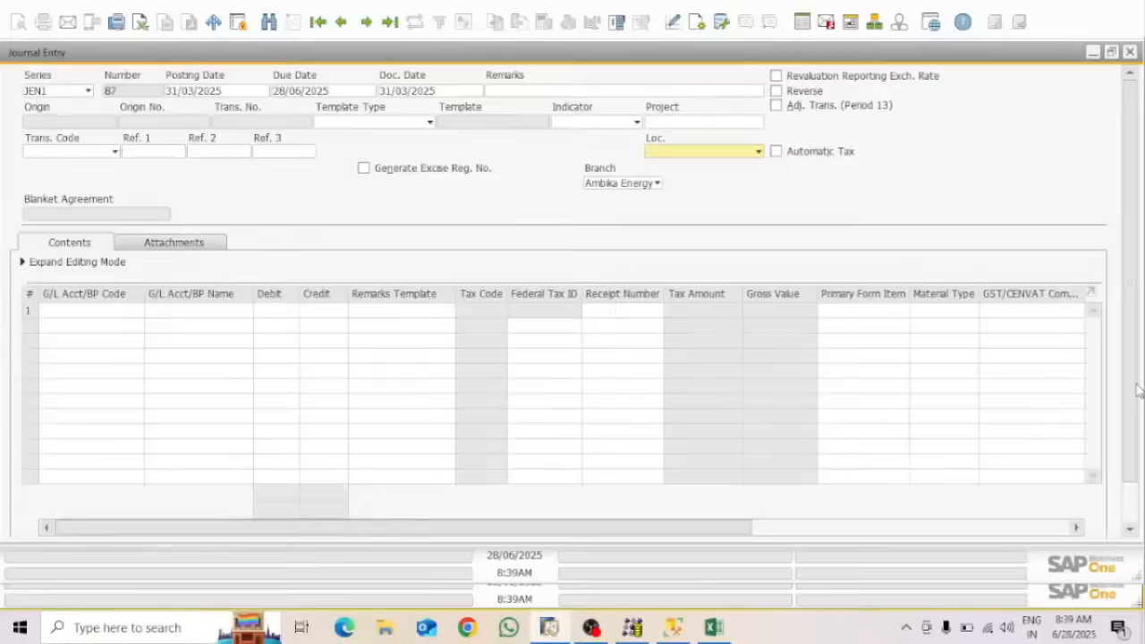
left_click(714, 627)
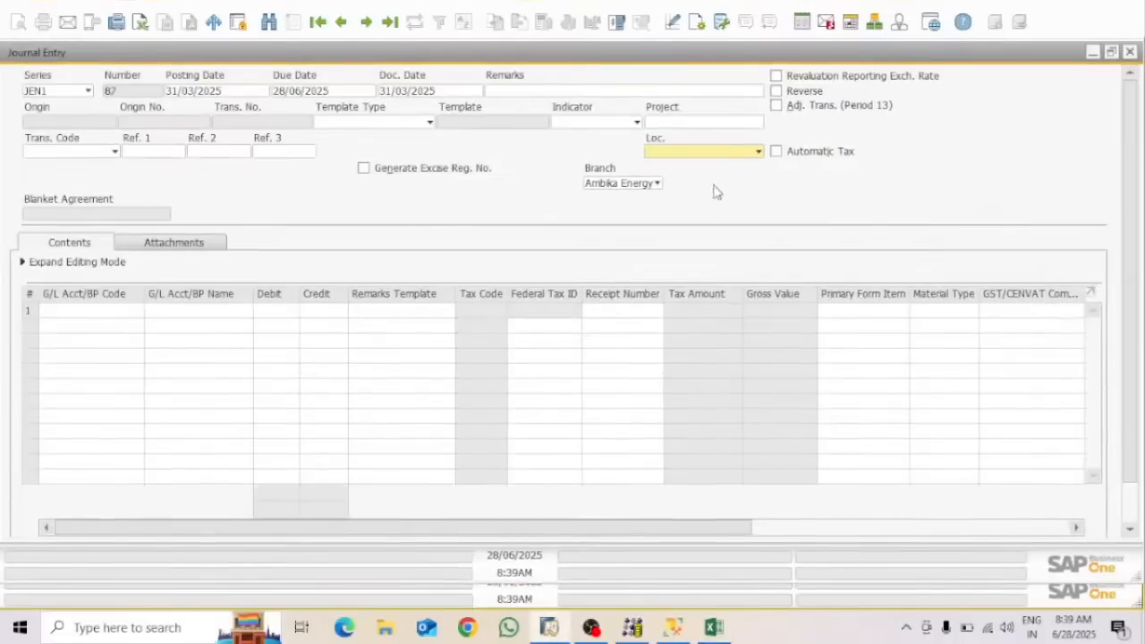
Check the Delhi, Ghaziabad and Noida locations, close the Excel workbook, and minimize SAP
left_click(733, 152)
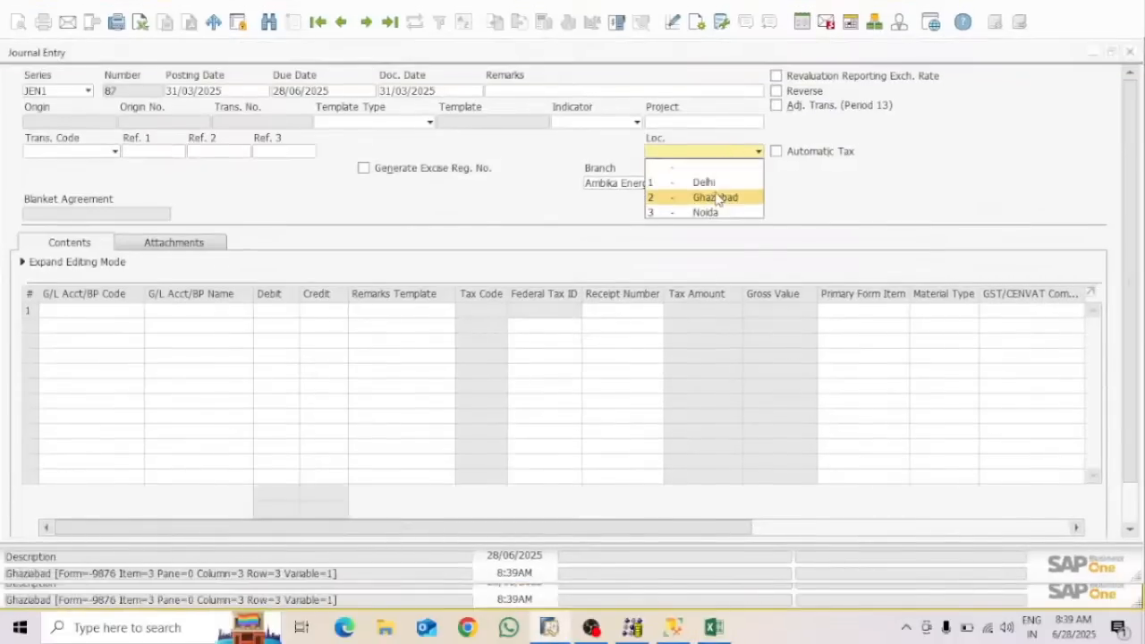
left_click(925, 170)
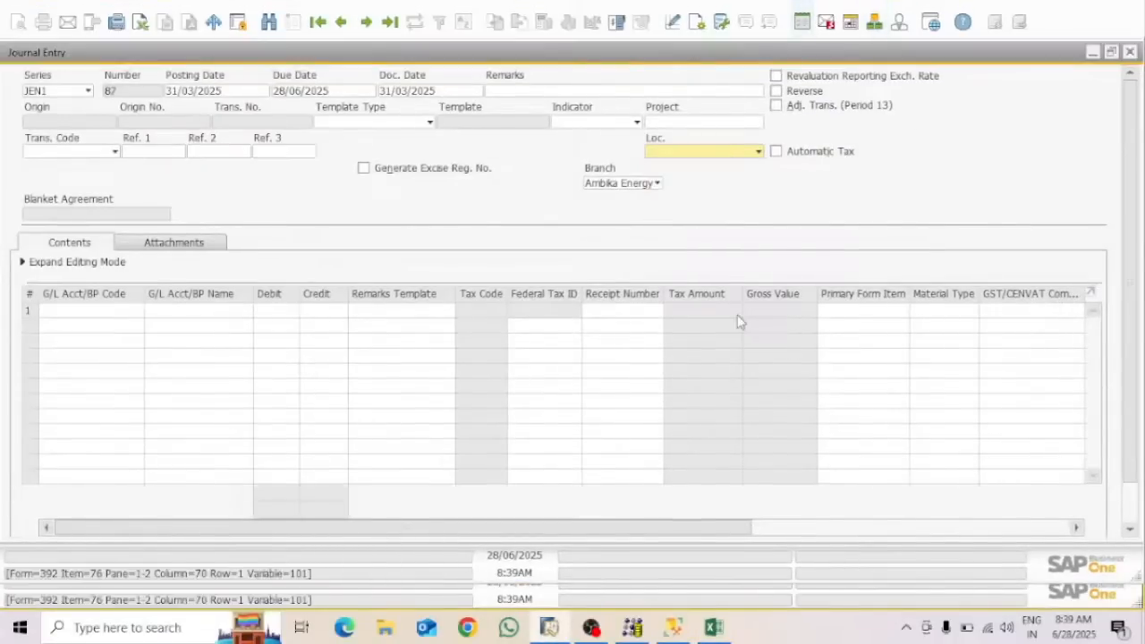
left_click(713, 634)
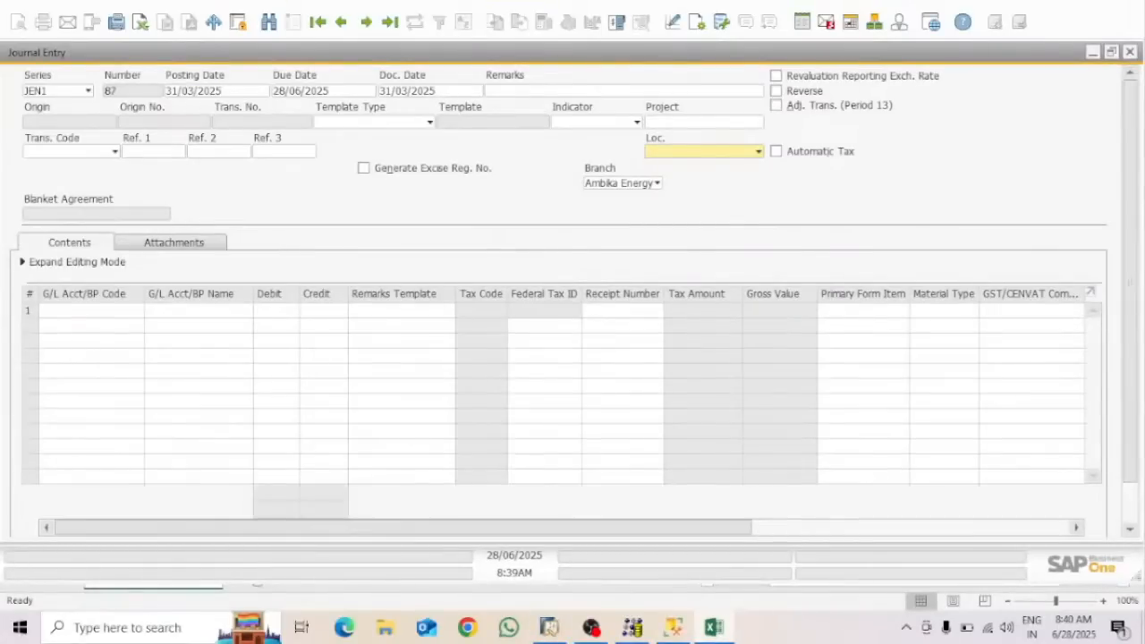
type("=")
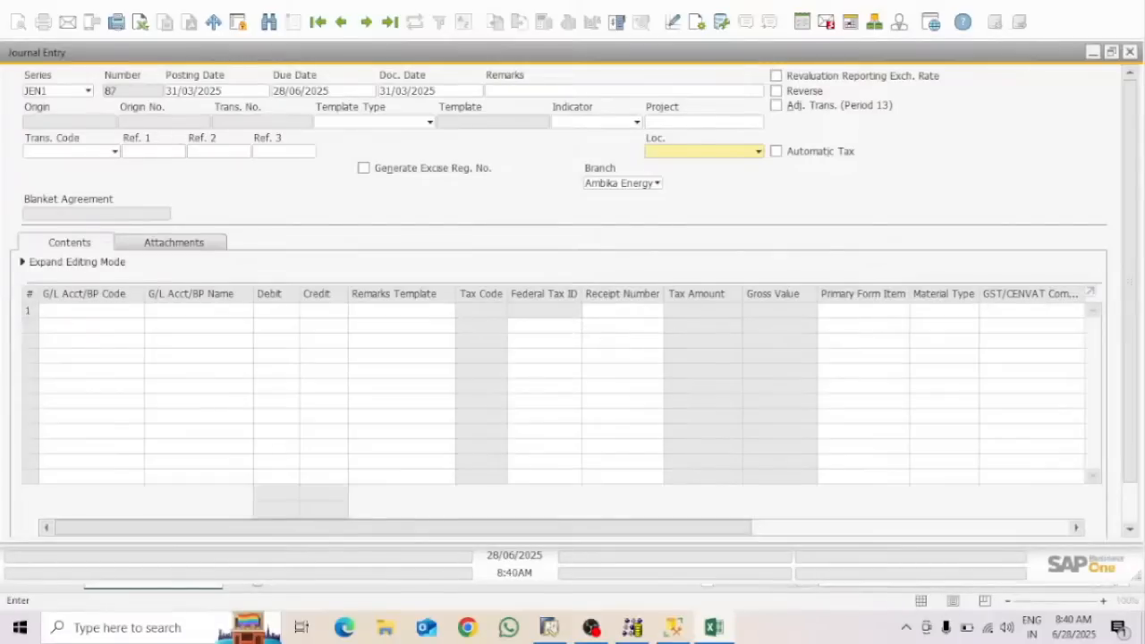
key("alt+f")
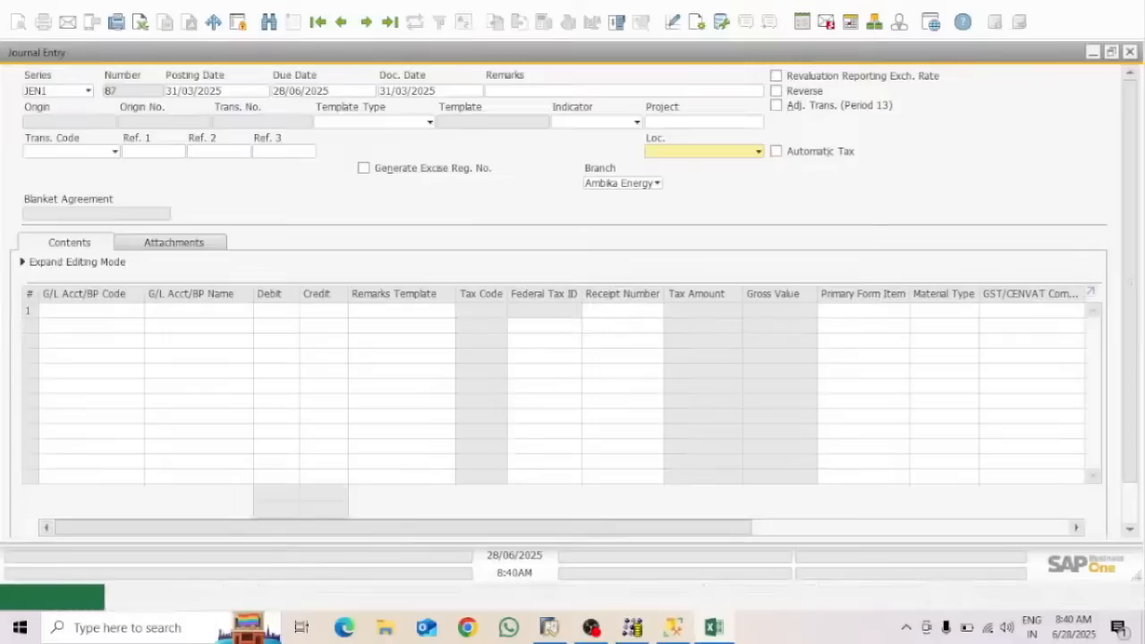
key("Escape")
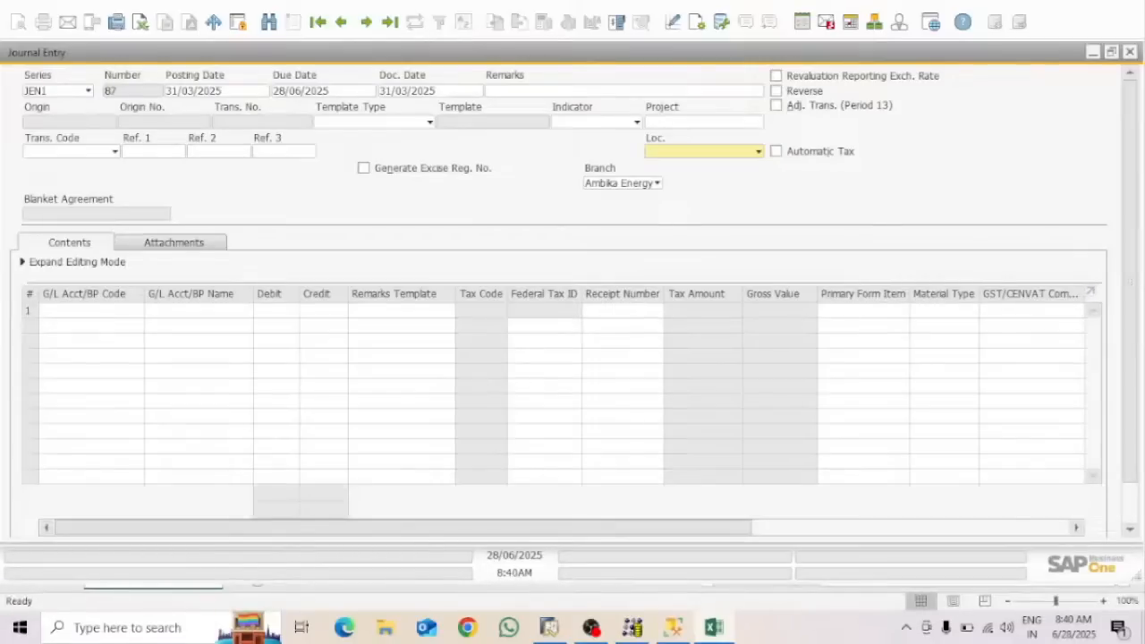
key("alt+F4")
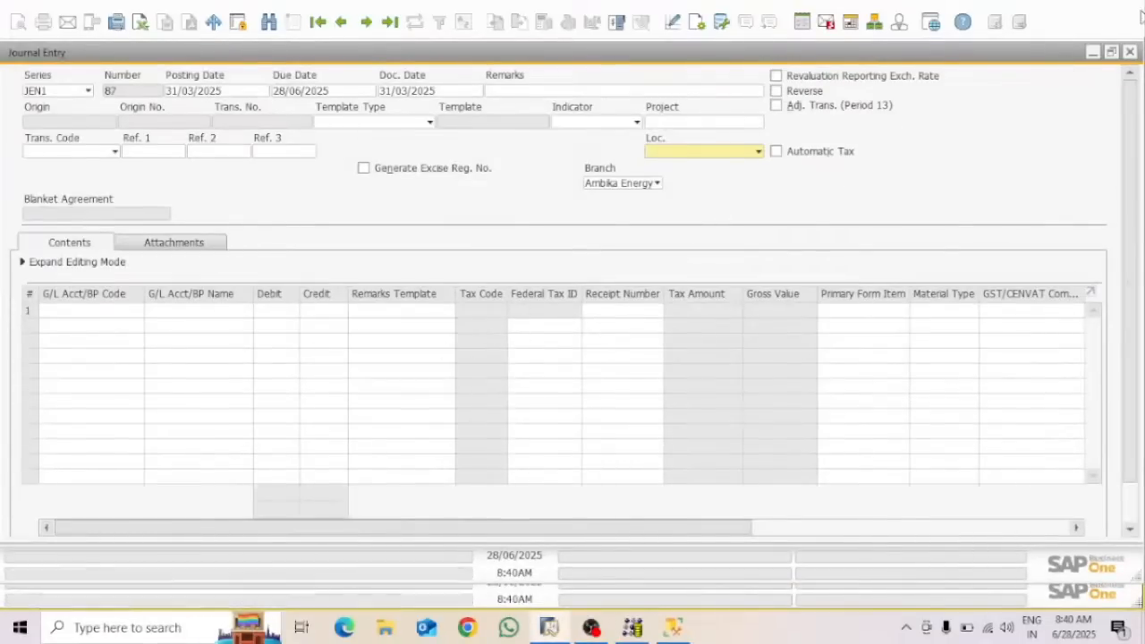
left_click(1099, 11)
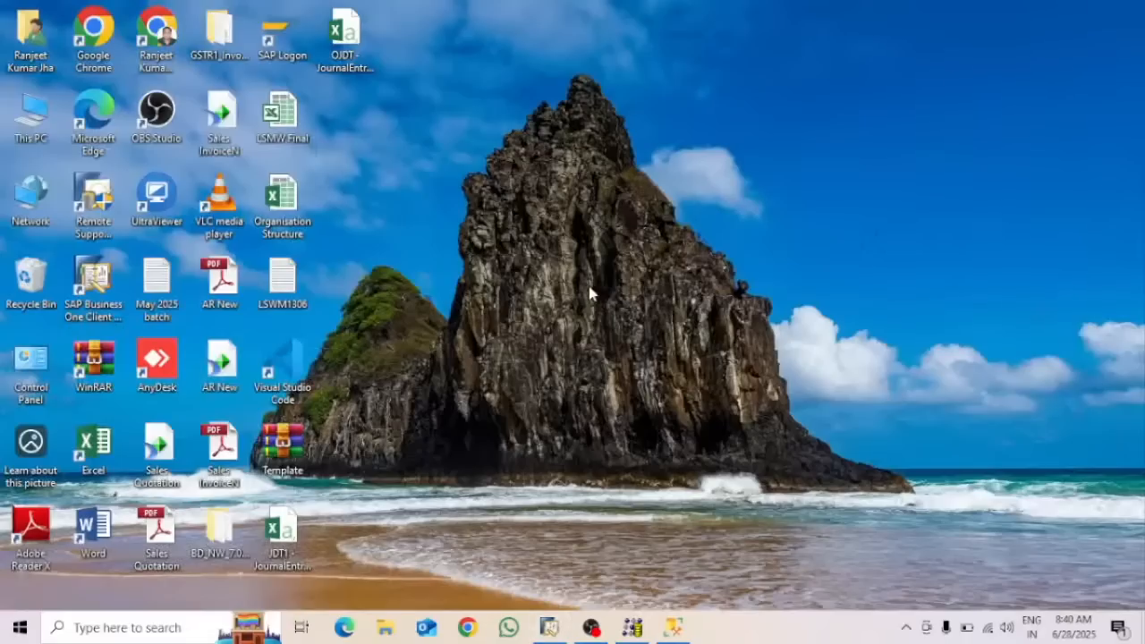
Open JDT1 - JournalEntries_Lines2 and change ParentKey in A3:A7 from 86 to 87
double_click(285, 531)
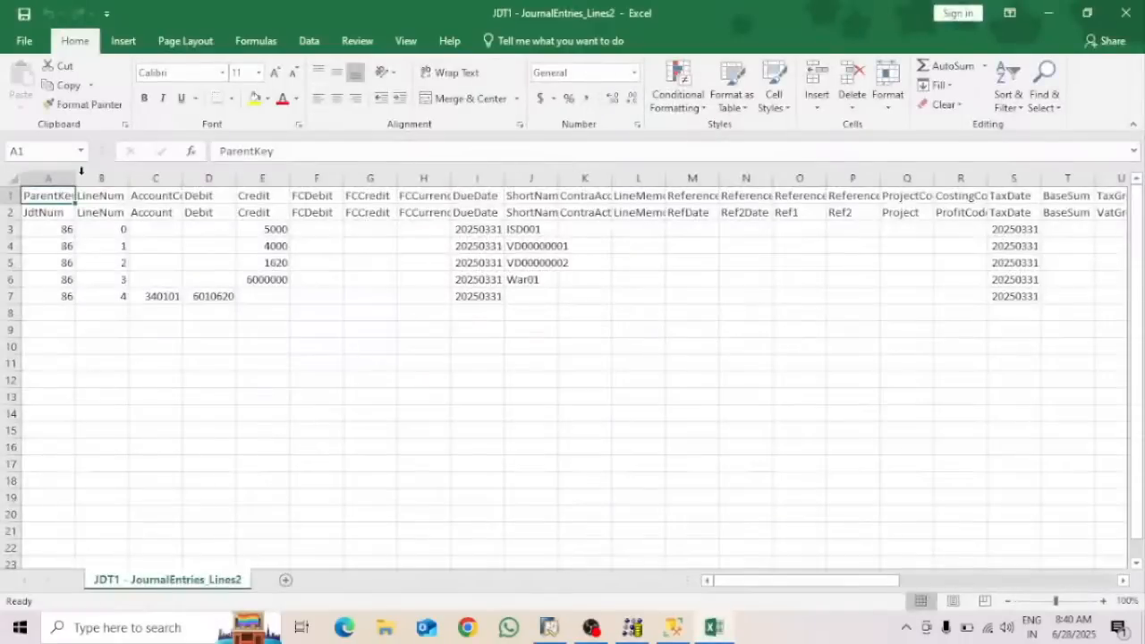
left_click(66, 230)
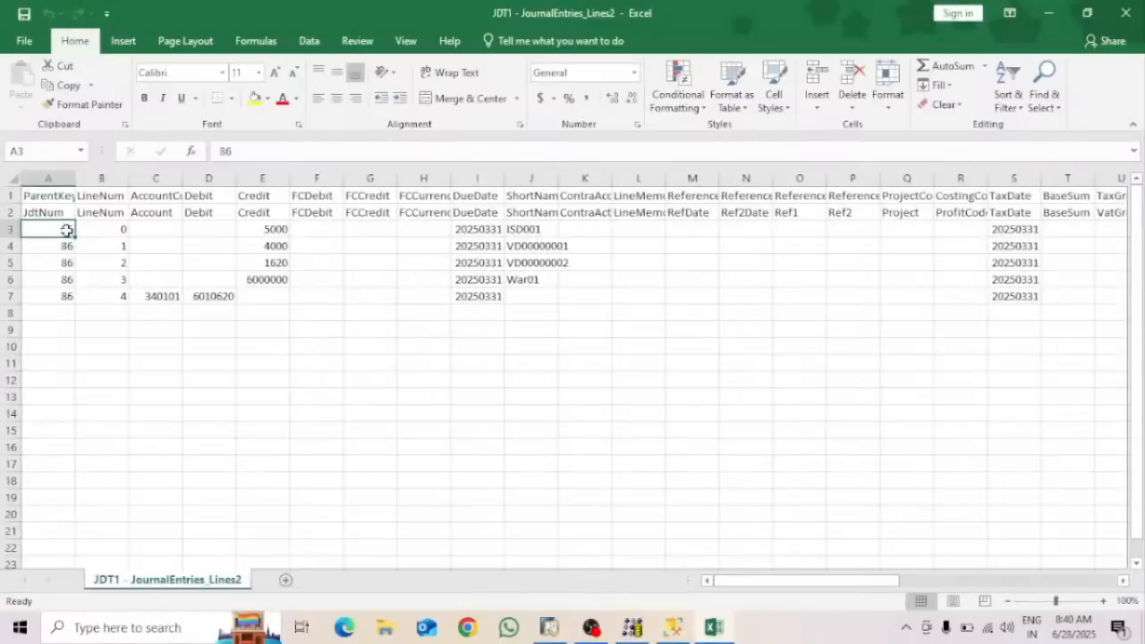
type("87")
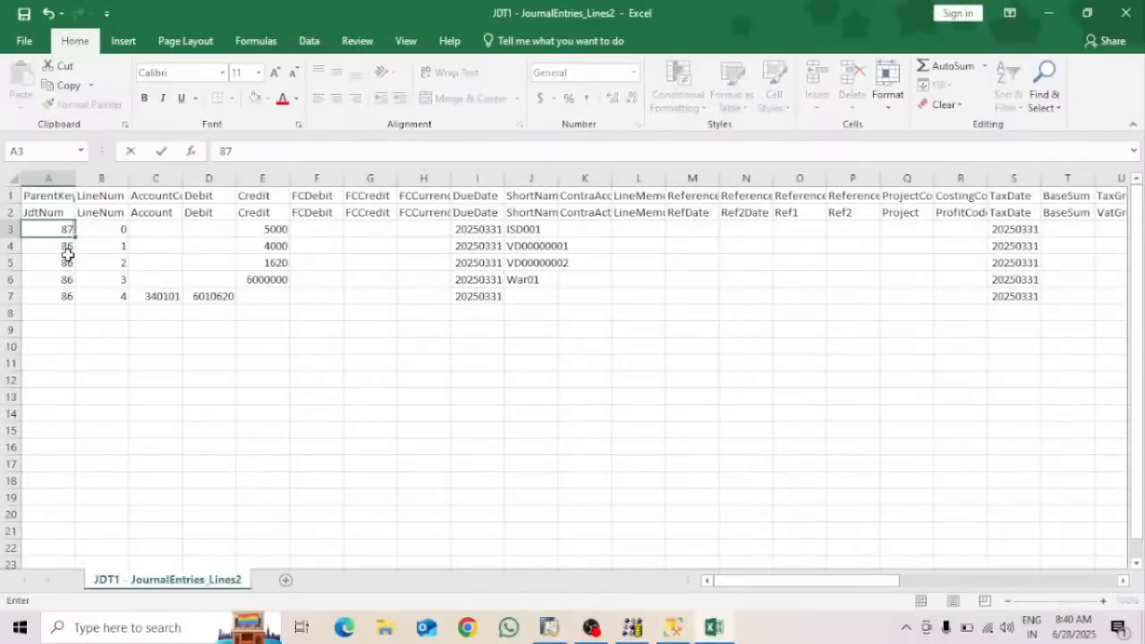
left_click(65, 248)
type("87")
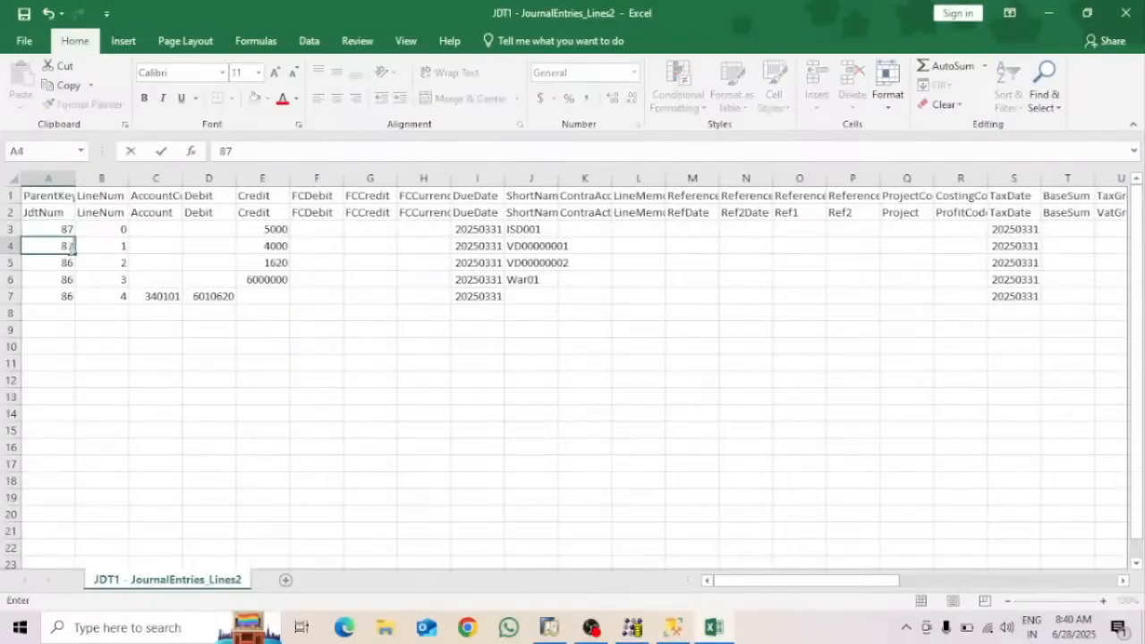
left_click(146, 261)
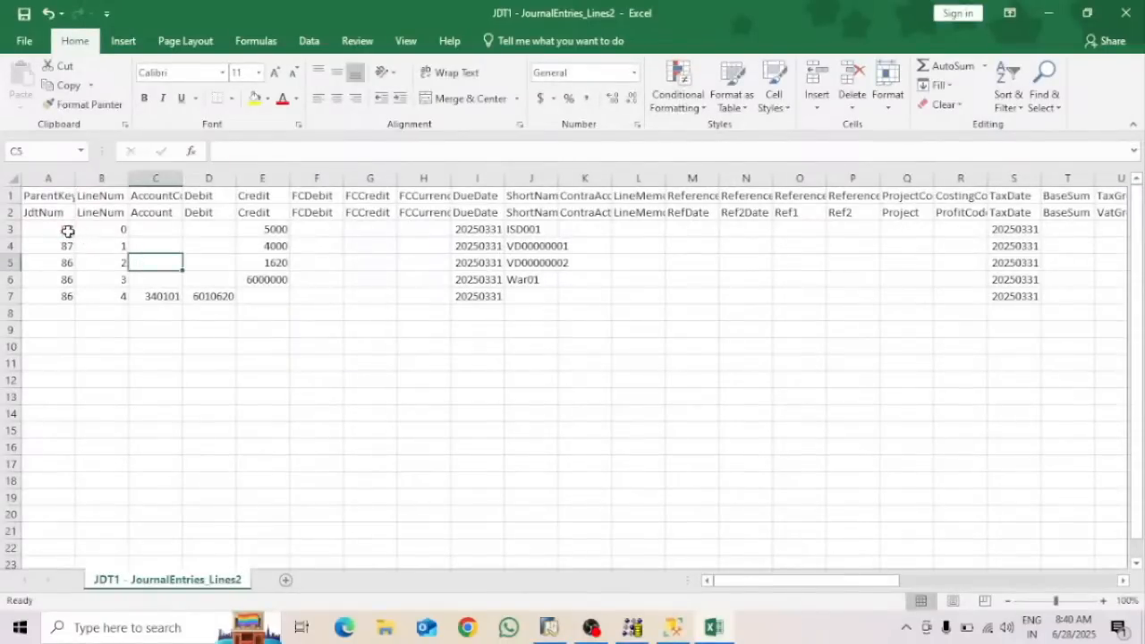
left_click_drag(64, 230, 79, 304)
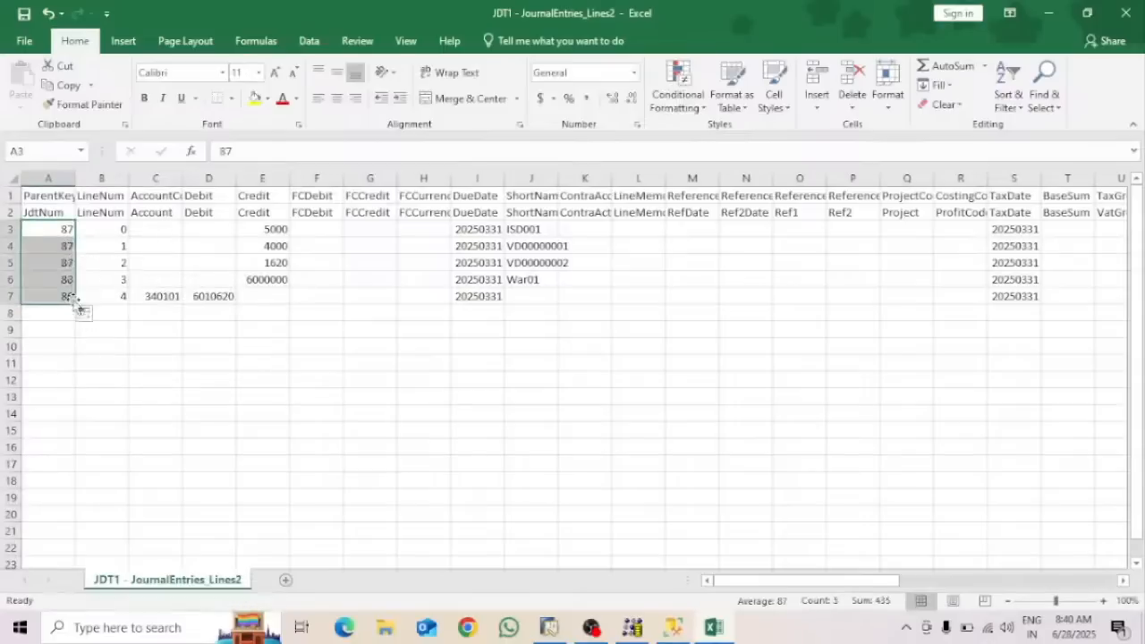
left_click(292, 380)
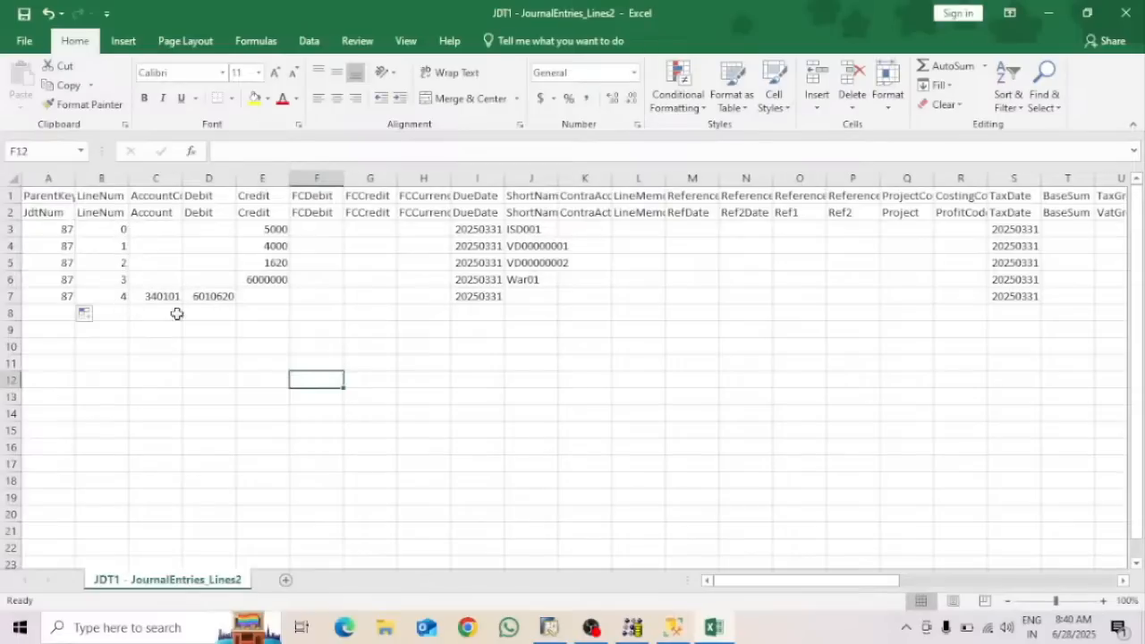
Autofit the AccountCode (C) and ShortName (J) columns and check the account code in C7
double_click(184, 178)
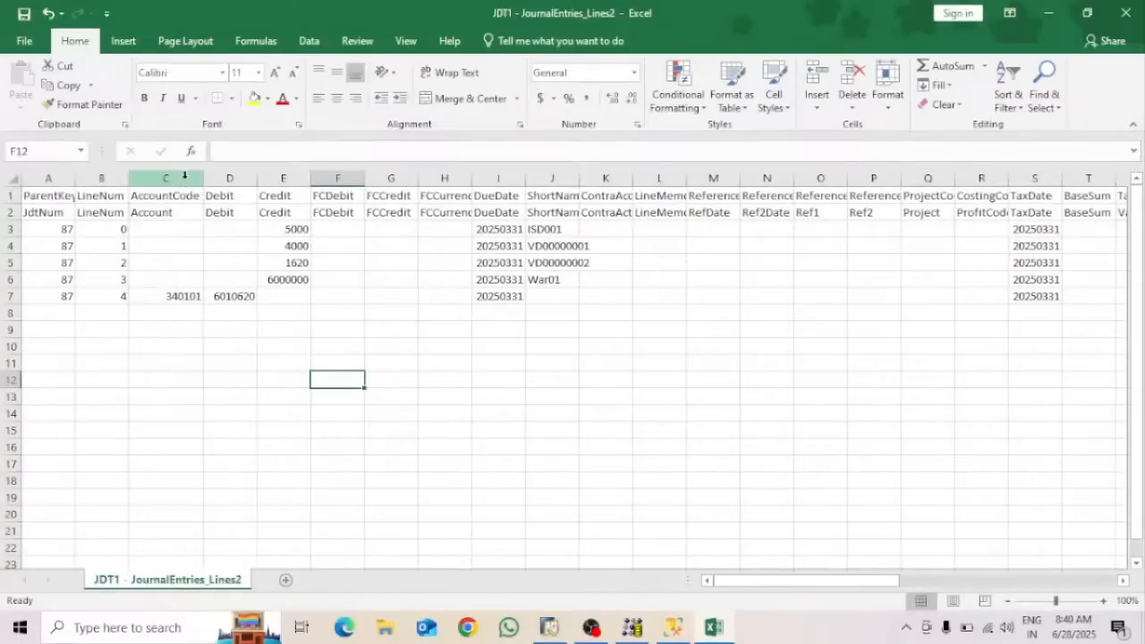
left_click(185, 297)
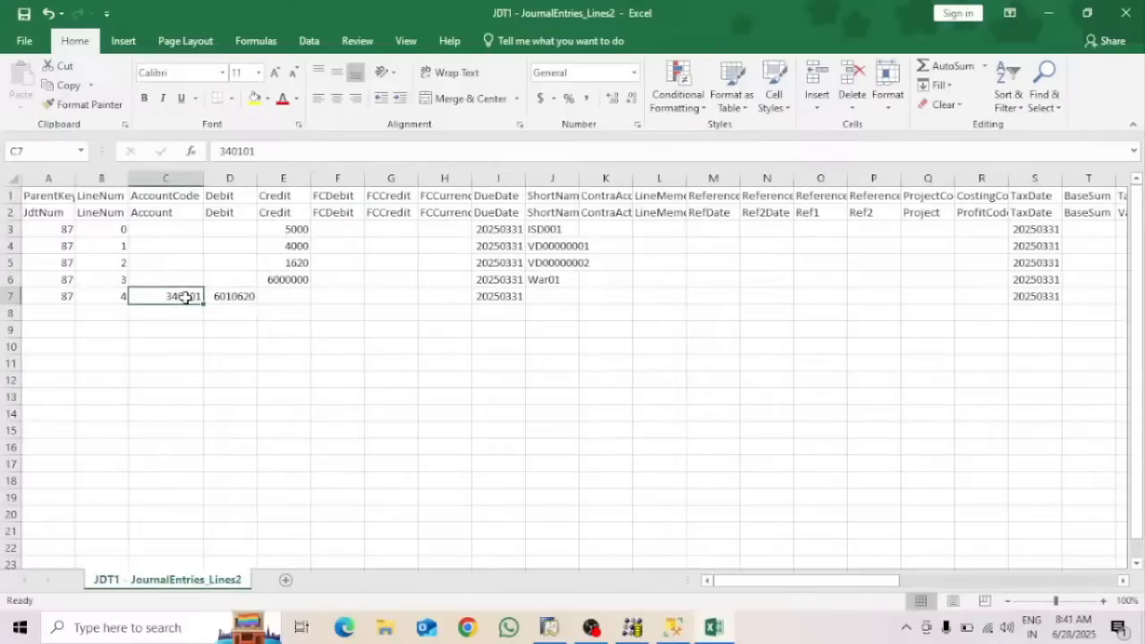
double_click(576, 179)
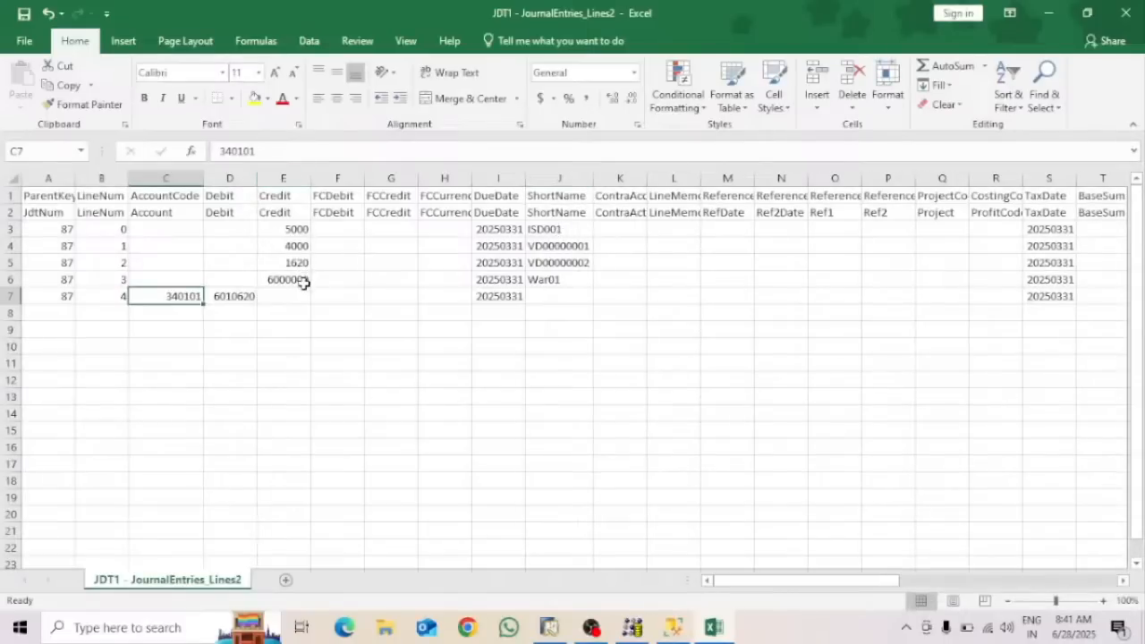
Confirm the credits in E3:E6 total 6010620, matching the debit, then return to SAP
left_click_drag(295, 230, 295, 279)
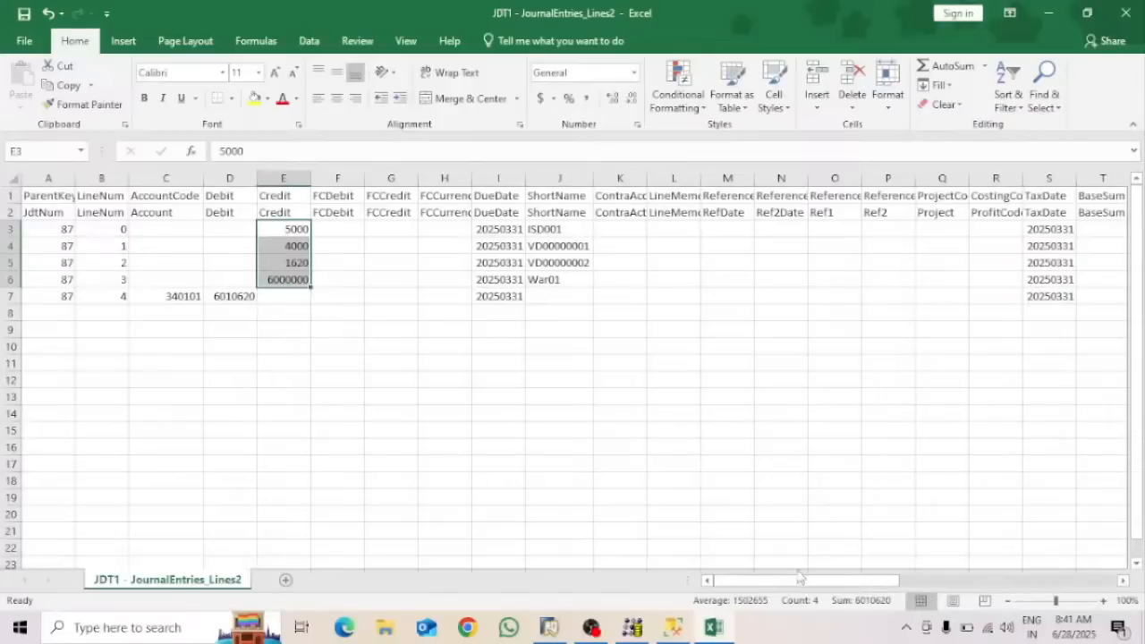
left_click_drag(799, 577, 1035, 577)
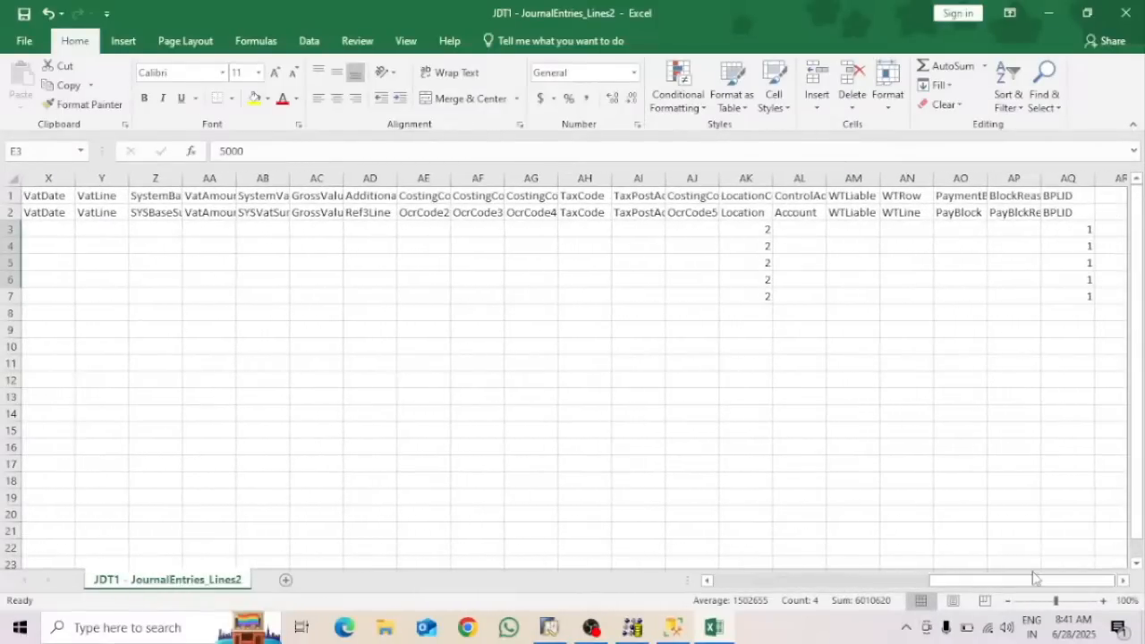
left_click(549, 627)
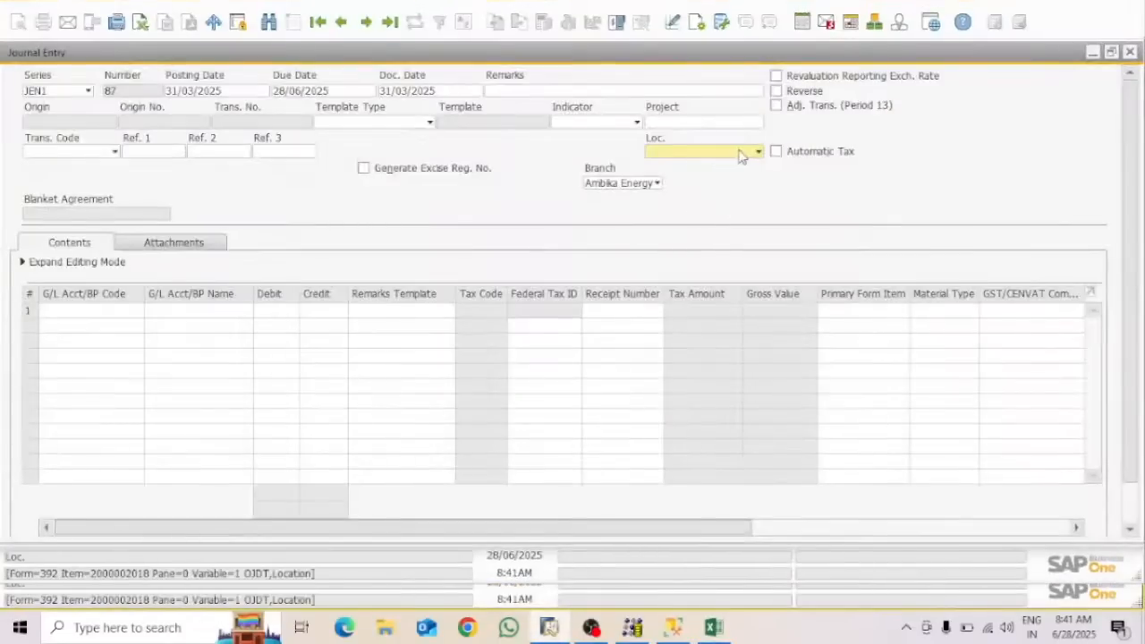
Open and close the Loc. list on Journal Entry 87, then minimize SAP back to Excel
left_click(742, 154)
left_click(585, 227)
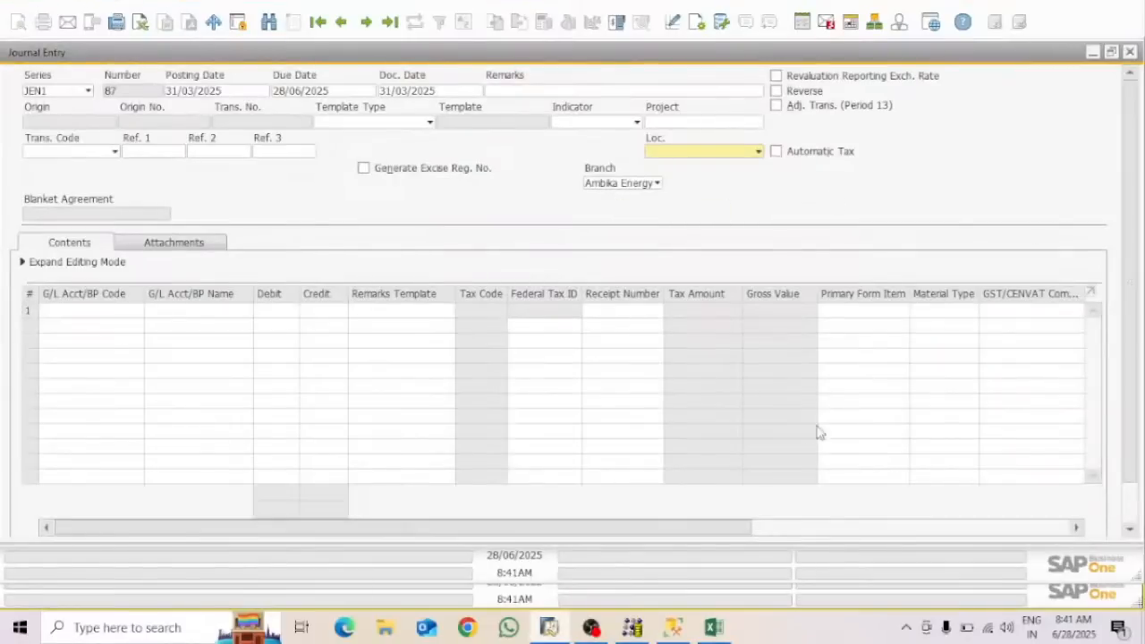
left_click(1093, 10)
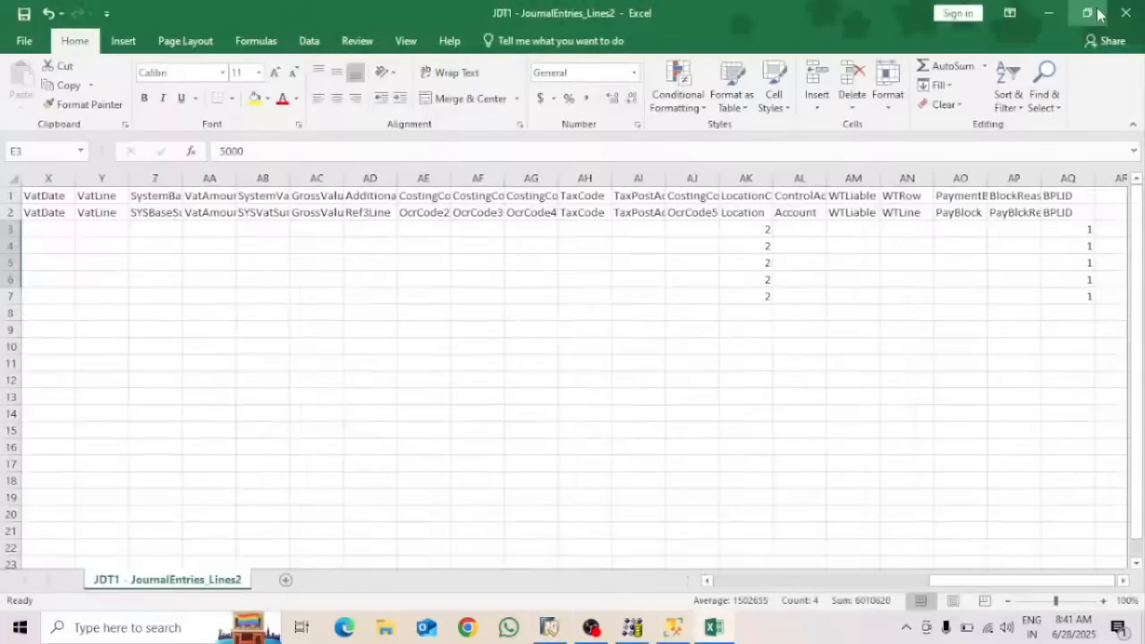
Save JDT1 - JournalEntries_Lines2 keeping CSV format, and close Excel
left_click(25, 41)
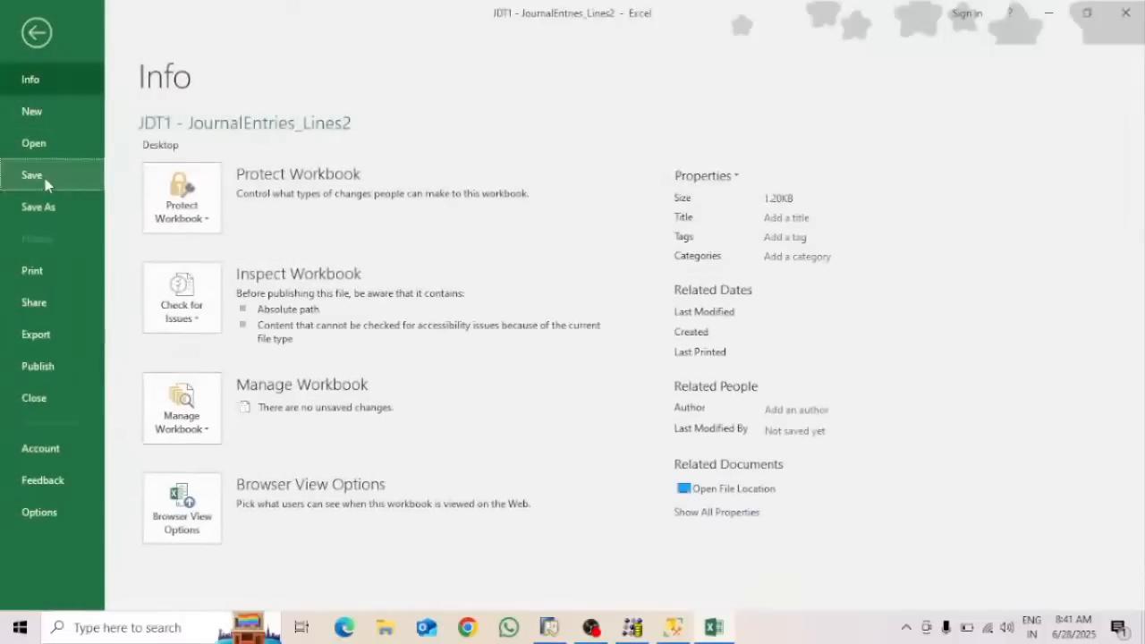
left_click(45, 178)
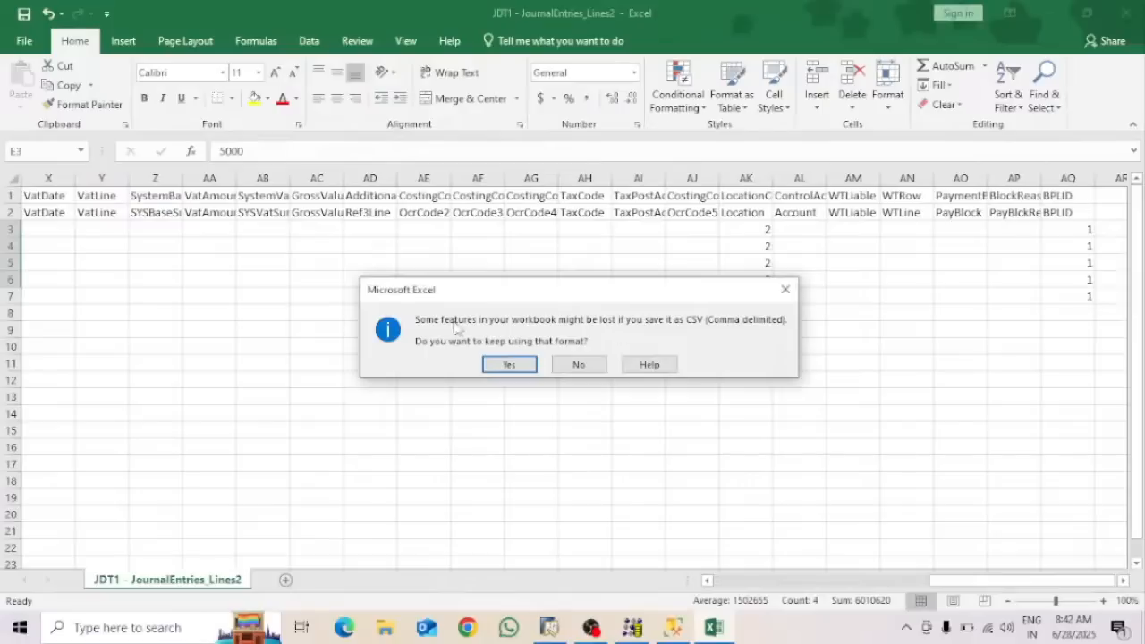
left_click(510, 365)
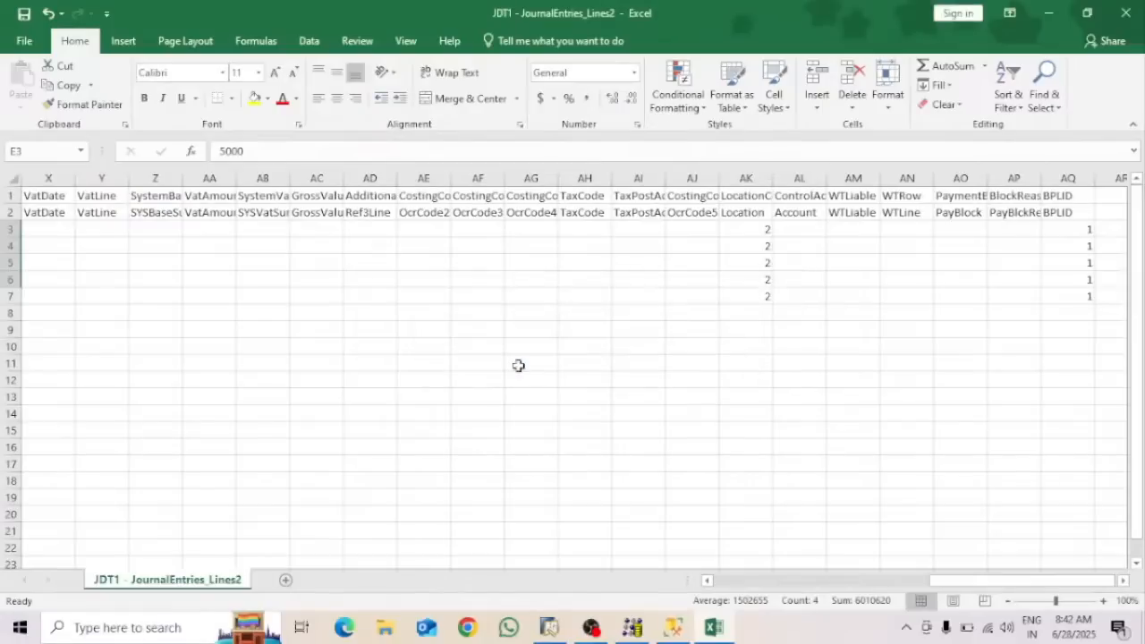
left_click(1128, 11)
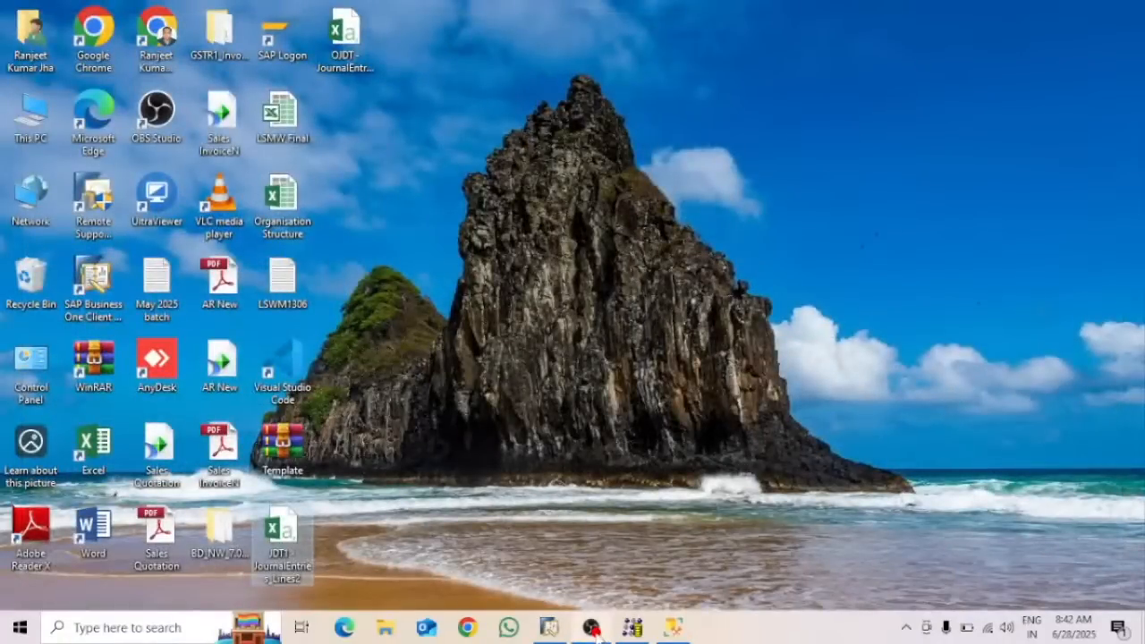
Switch through OBS Studio and SAP Business One, then minimize SAP to show the desktop
left_click(593, 630)
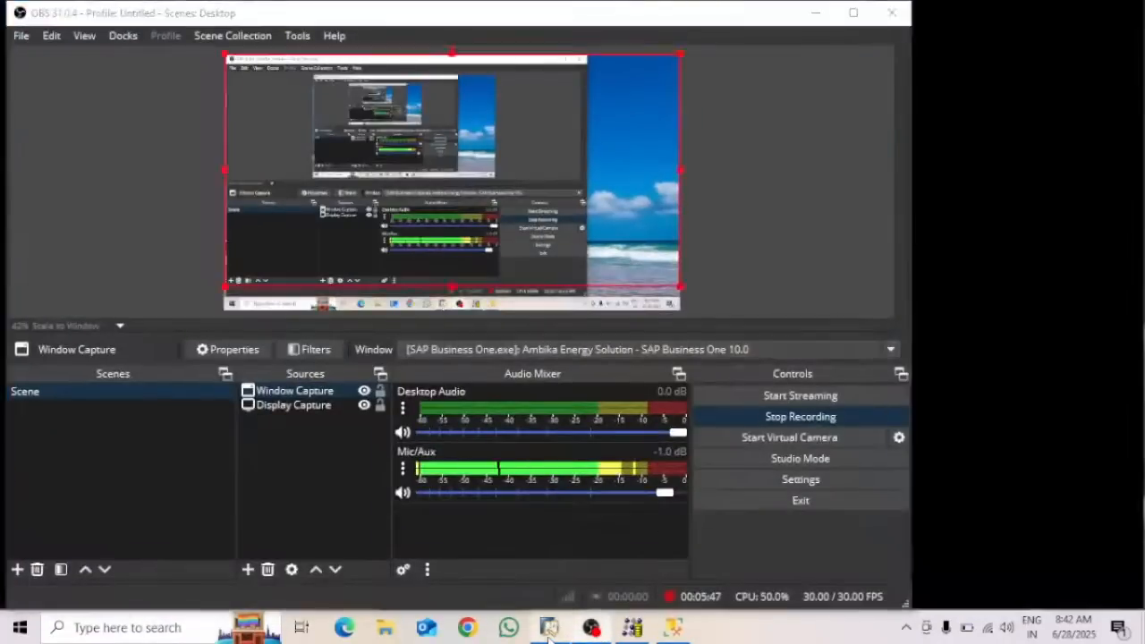
left_click(549, 629)
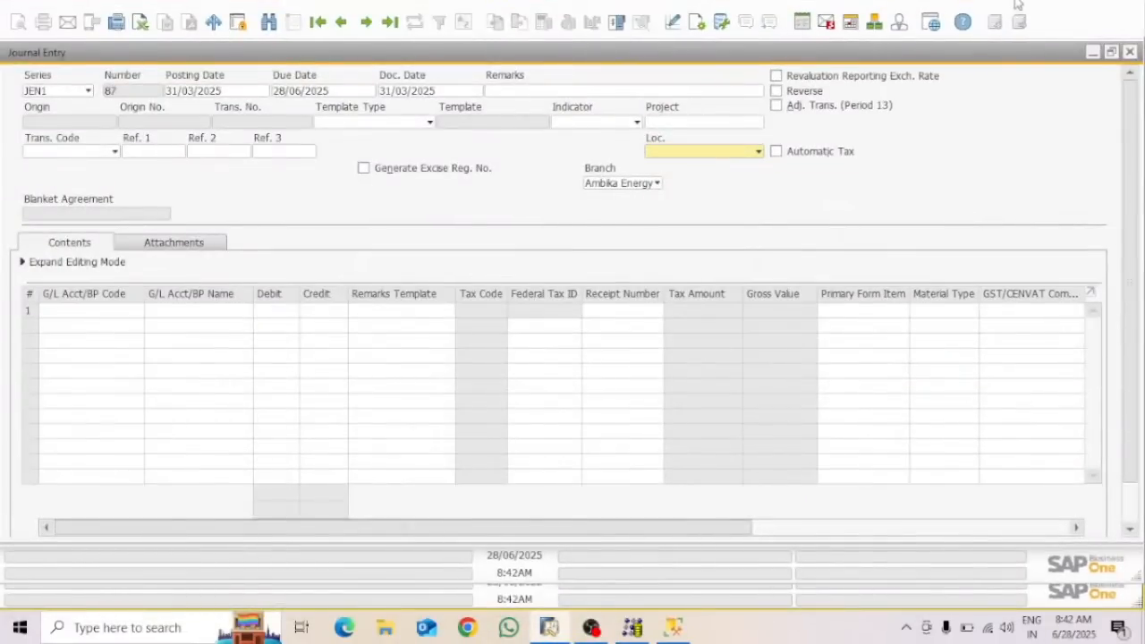
left_click(1099, 10)
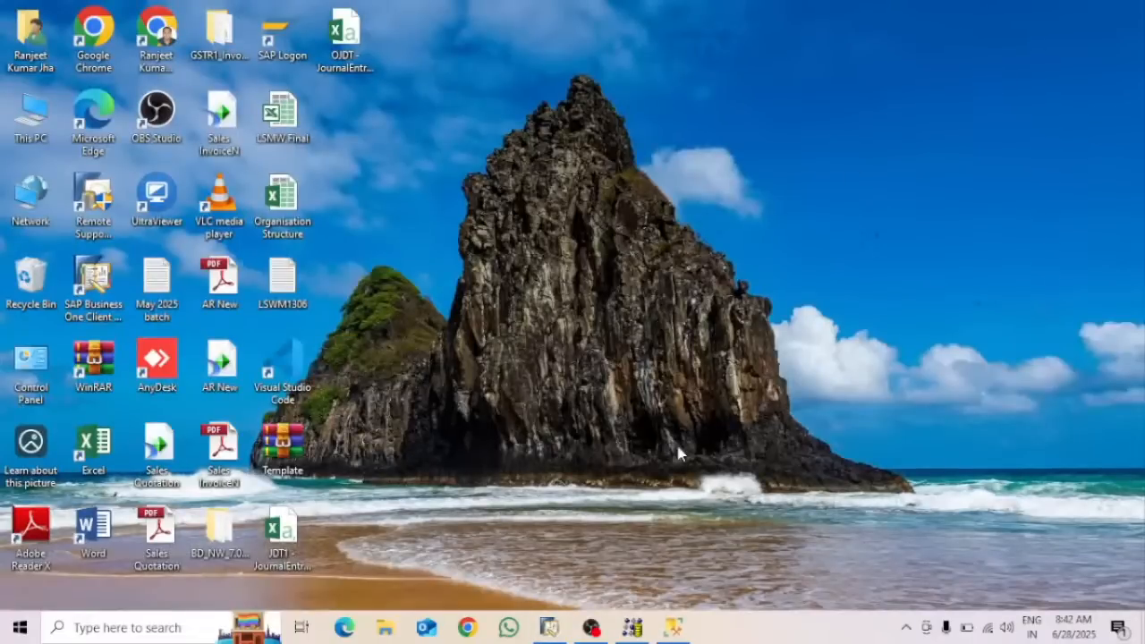
Start a new transactional import that adds Financials > Journal Entry data
left_click(637, 628)
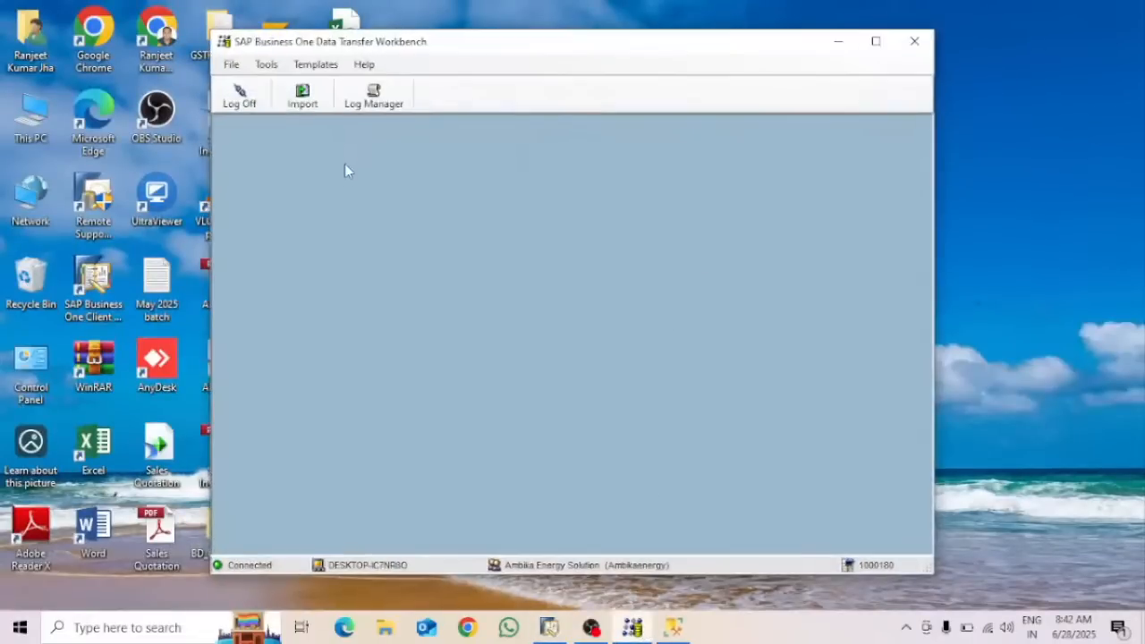
left_click(309, 98)
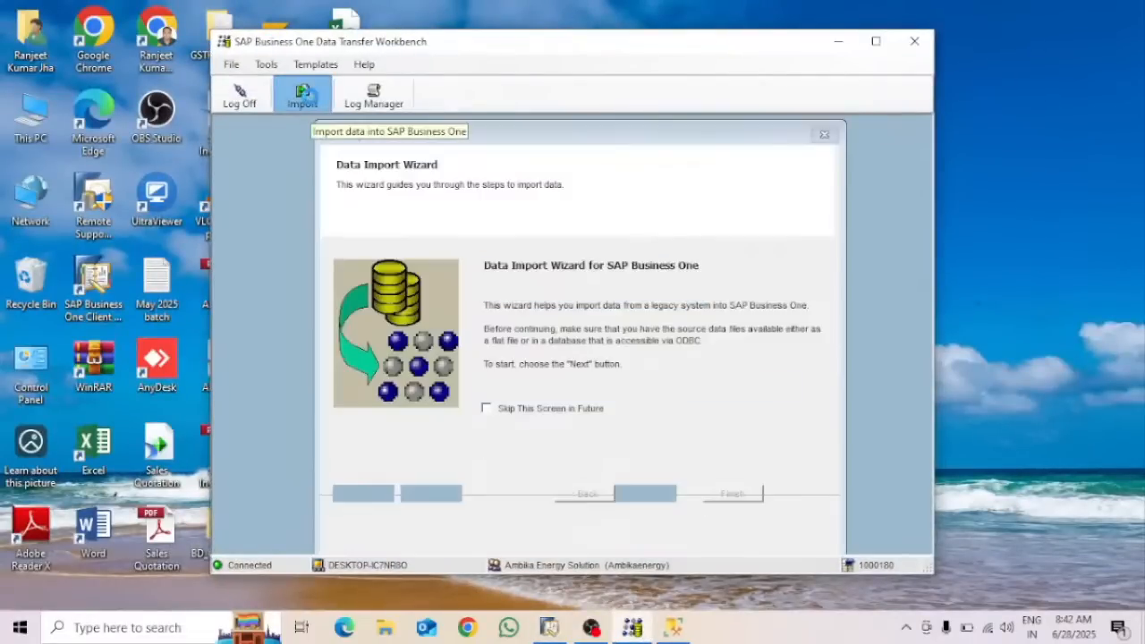
left_click(646, 507)
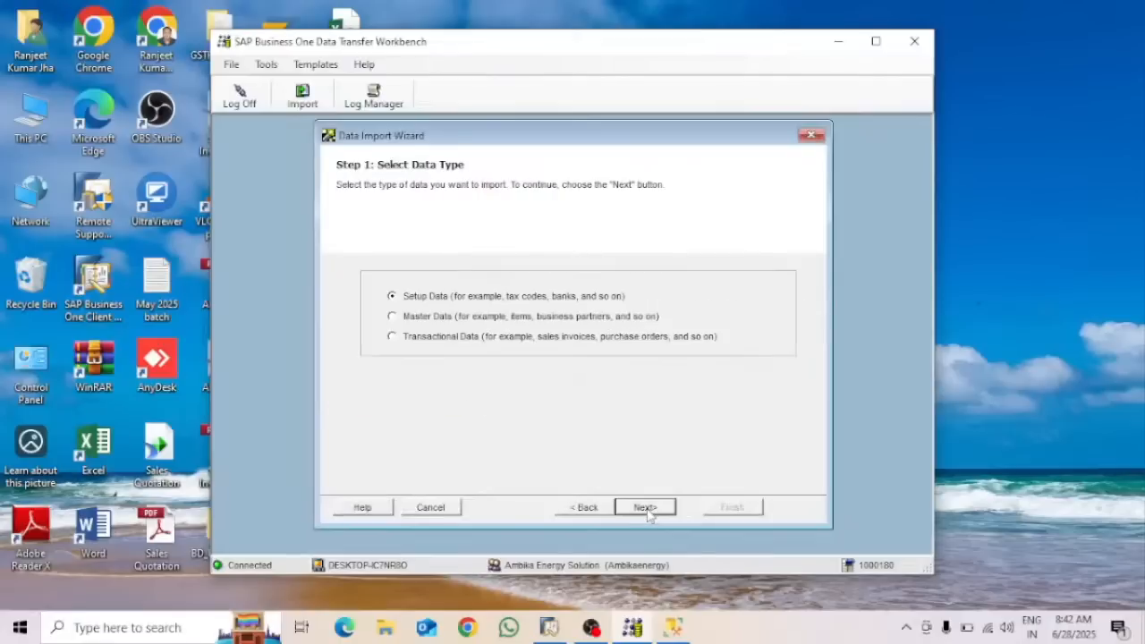
left_click(452, 338)
left_click(658, 510)
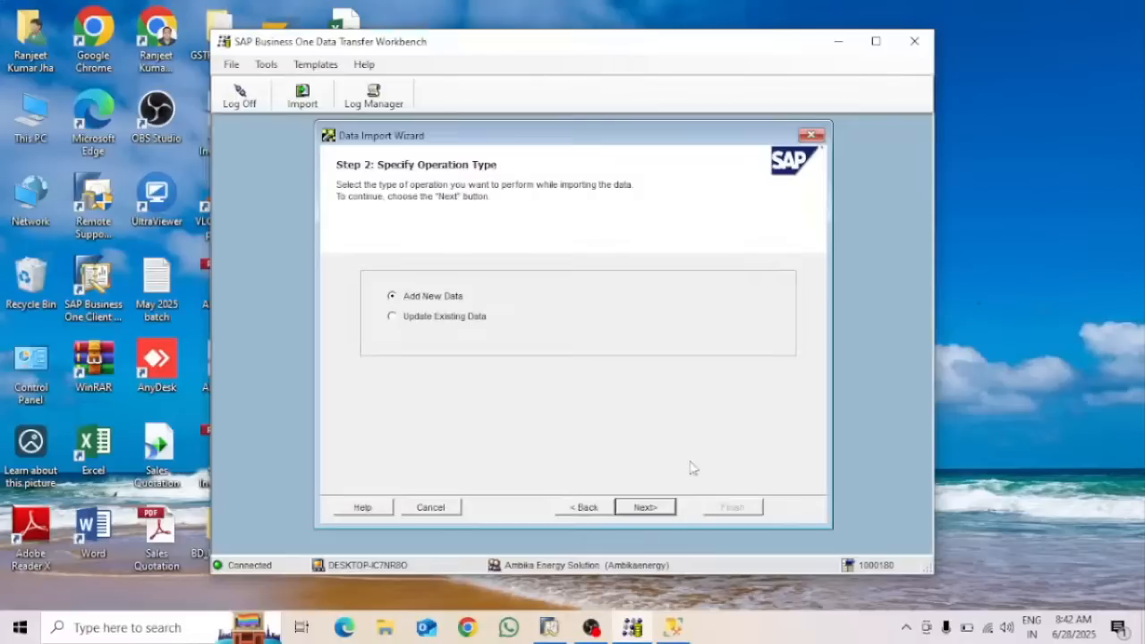
left_click(646, 509)
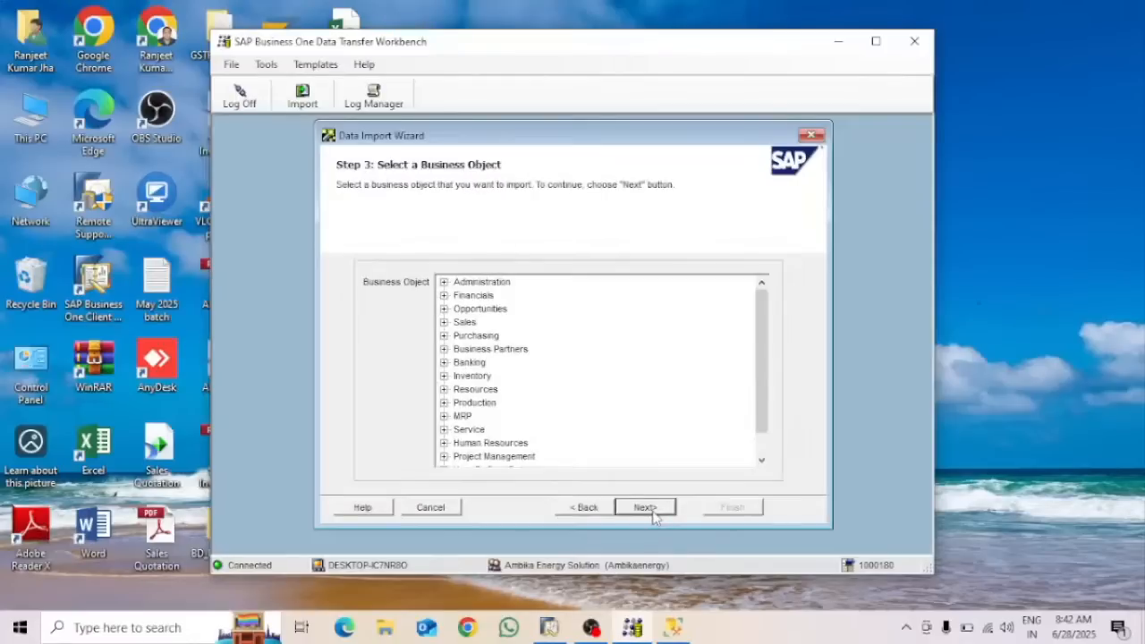
left_click(443, 296)
left_click(496, 322)
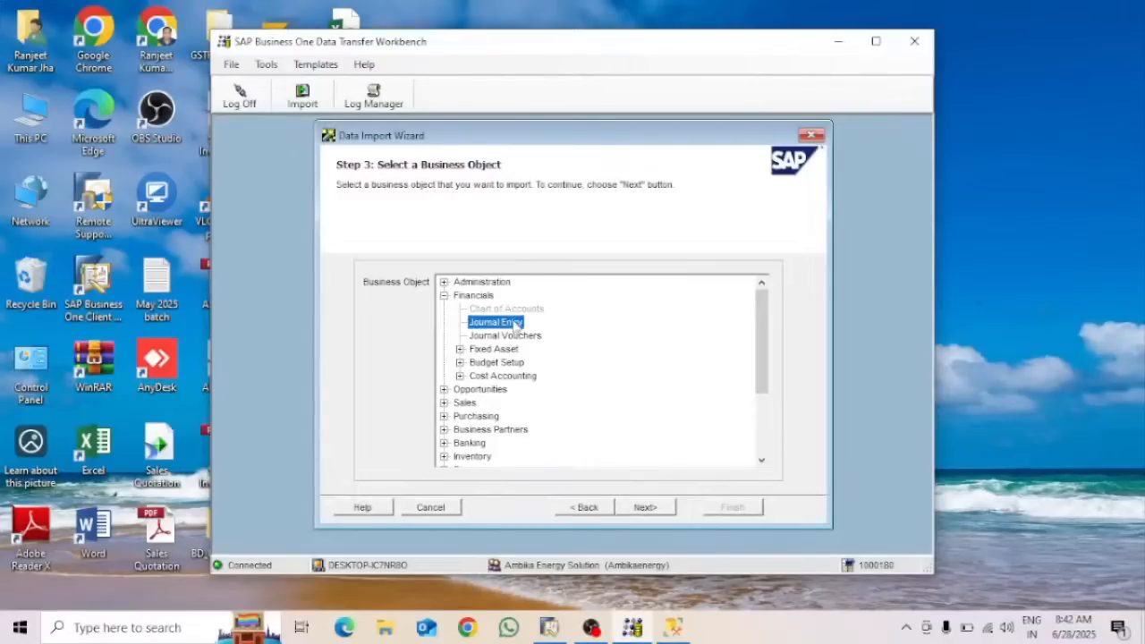
left_click(647, 507)
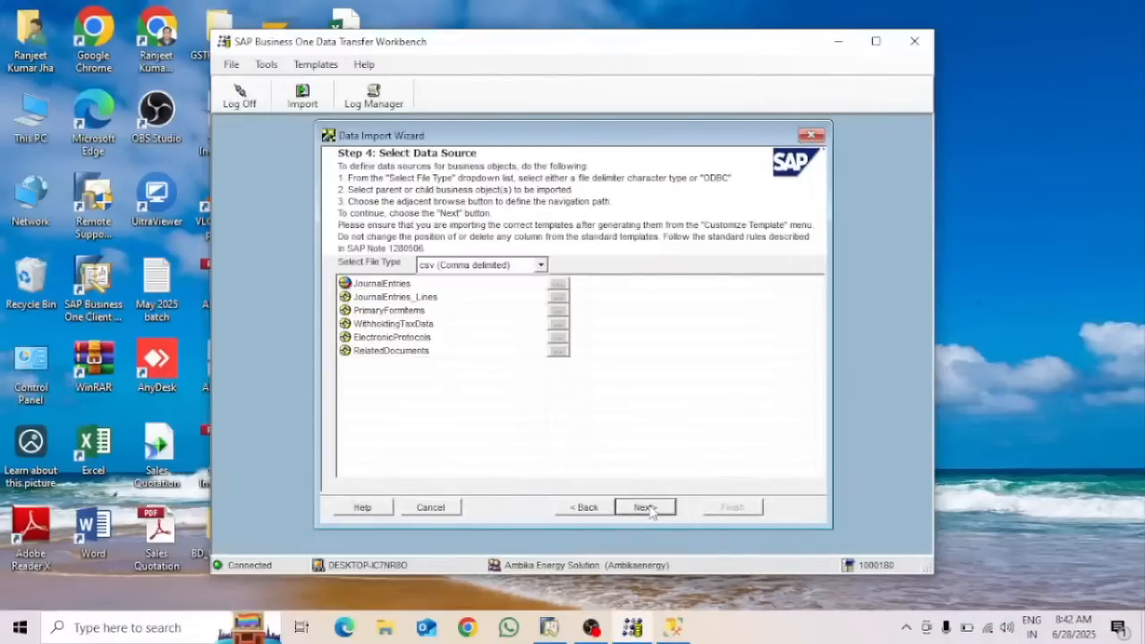
Attach the OJDT - JournalEntries1 and JDT1 - JournalEntries_Lines2 files as sources and continue to mapping
left_click(559, 285)
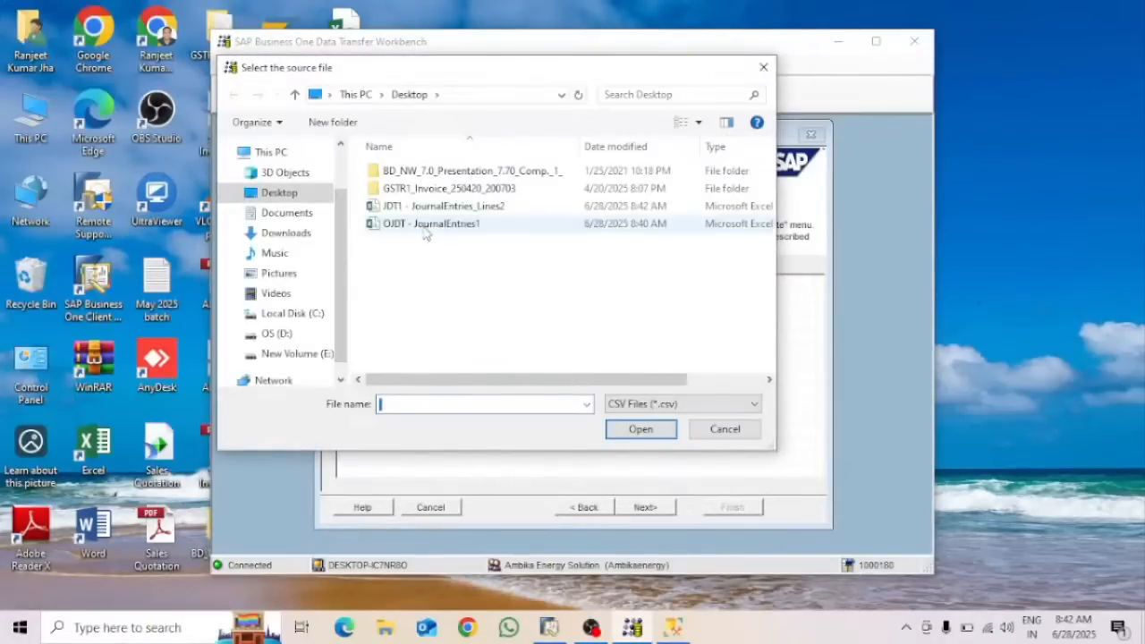
left_click(429, 225)
left_click(647, 430)
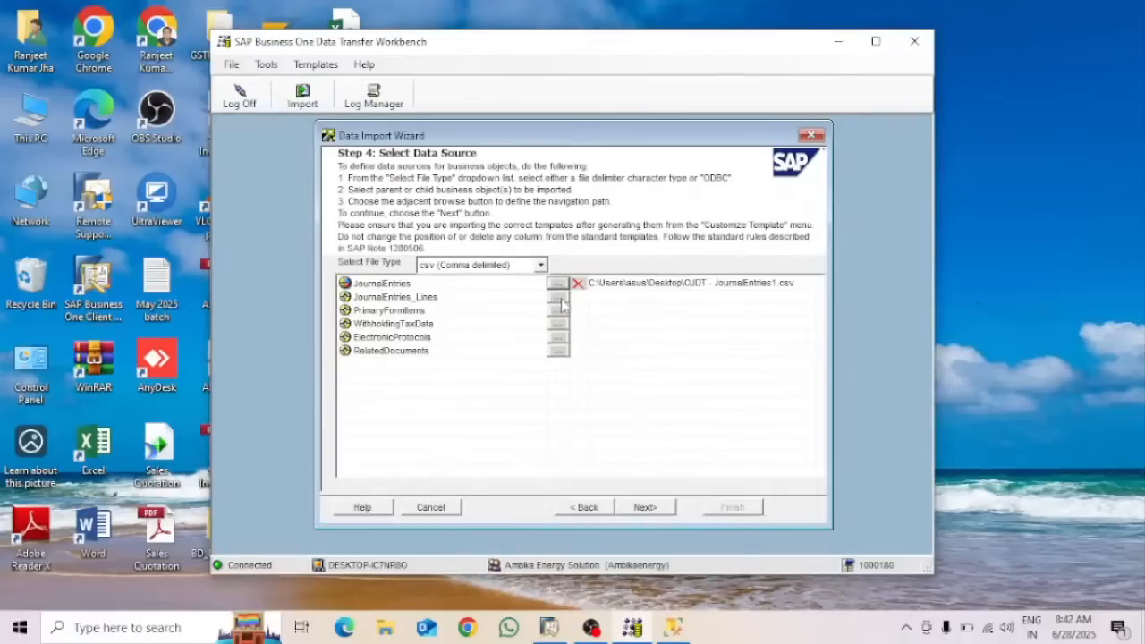
left_click(557, 297)
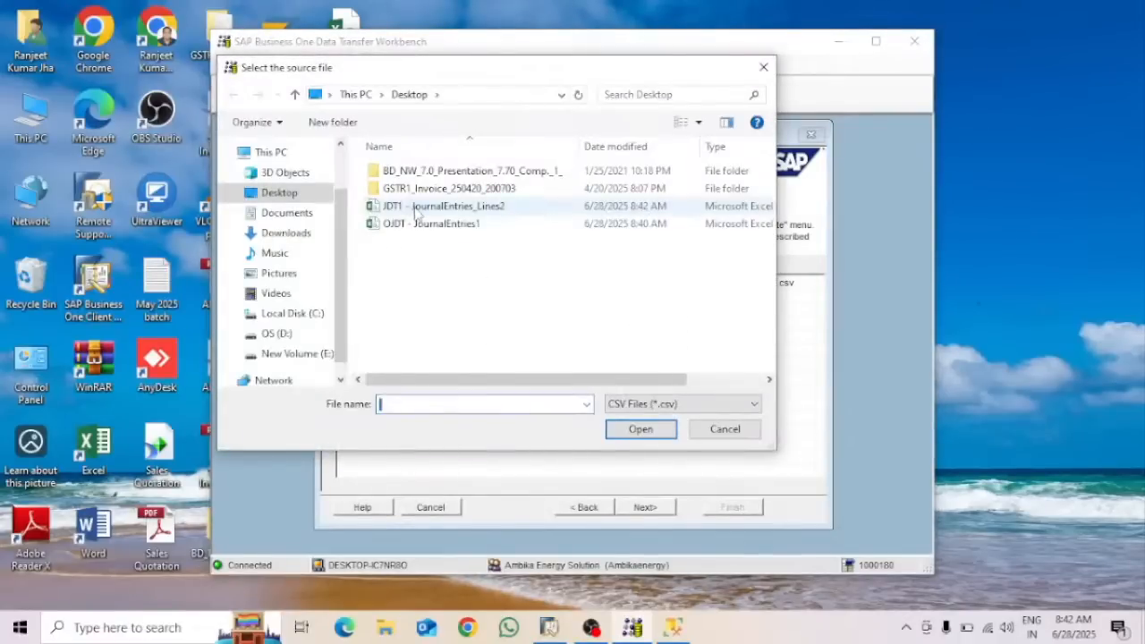
left_click(416, 208)
left_click(640, 429)
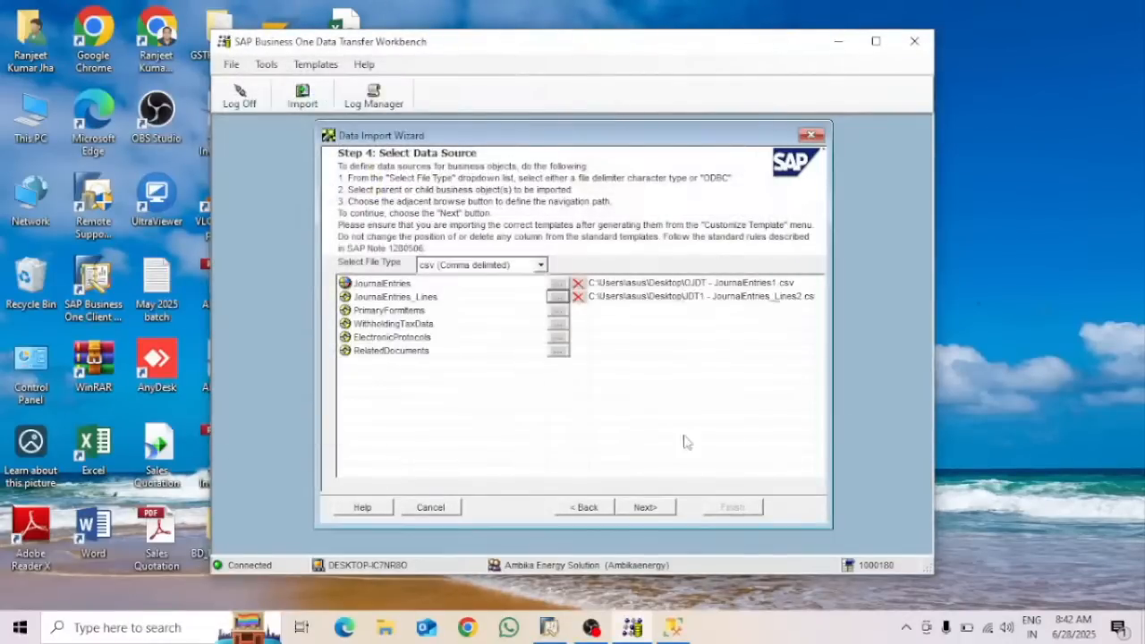
left_click(652, 507)
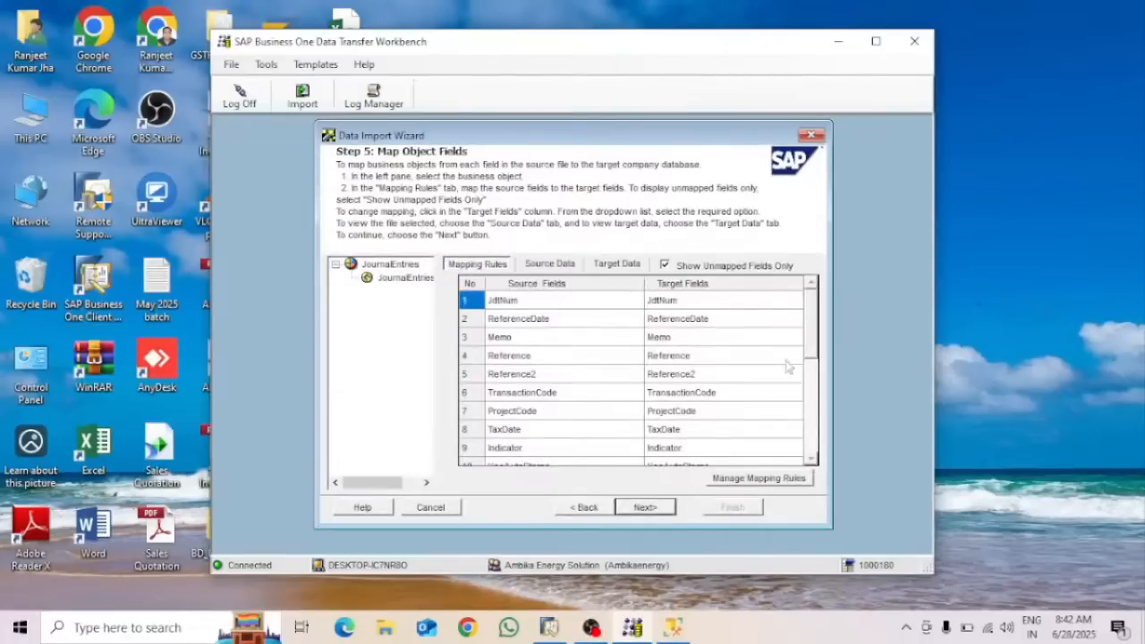
Review the JournalEntries and JournalEntries_Lines mapping rules and source rows, then continue to error handling
left_click_drag(808, 322, 820, 431)
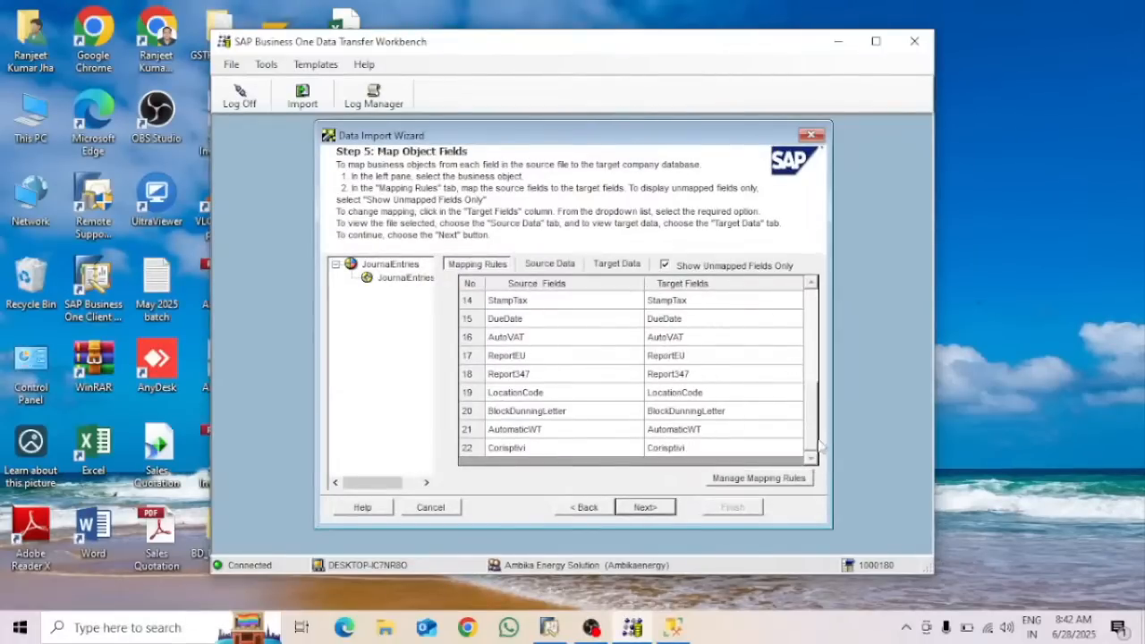
left_click(400, 278)
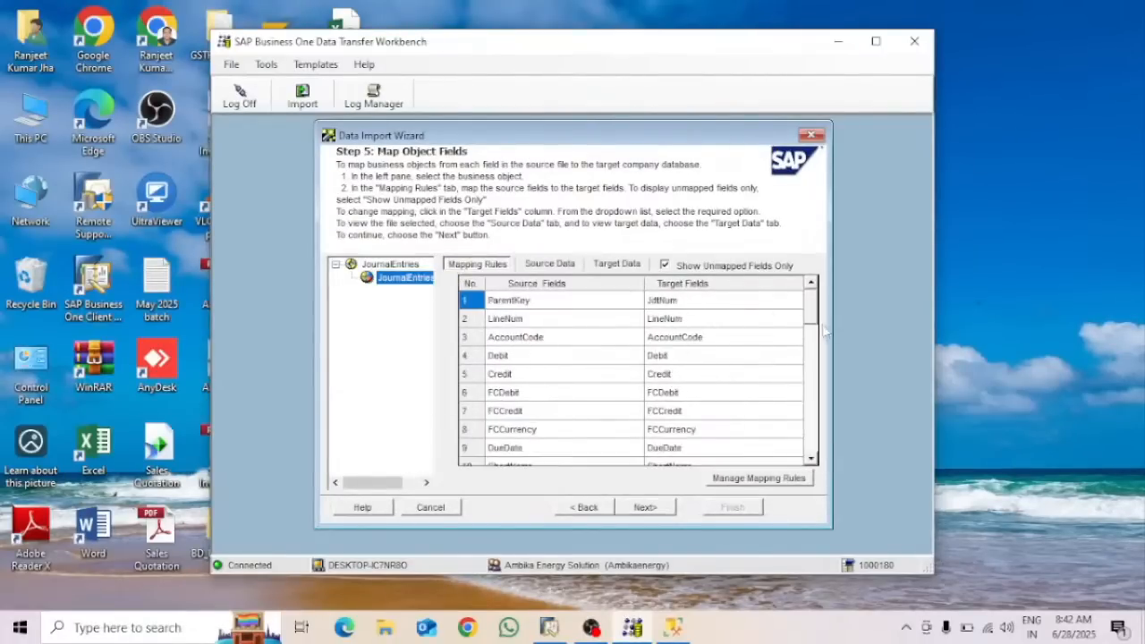
left_click_drag(809, 309, 804, 465)
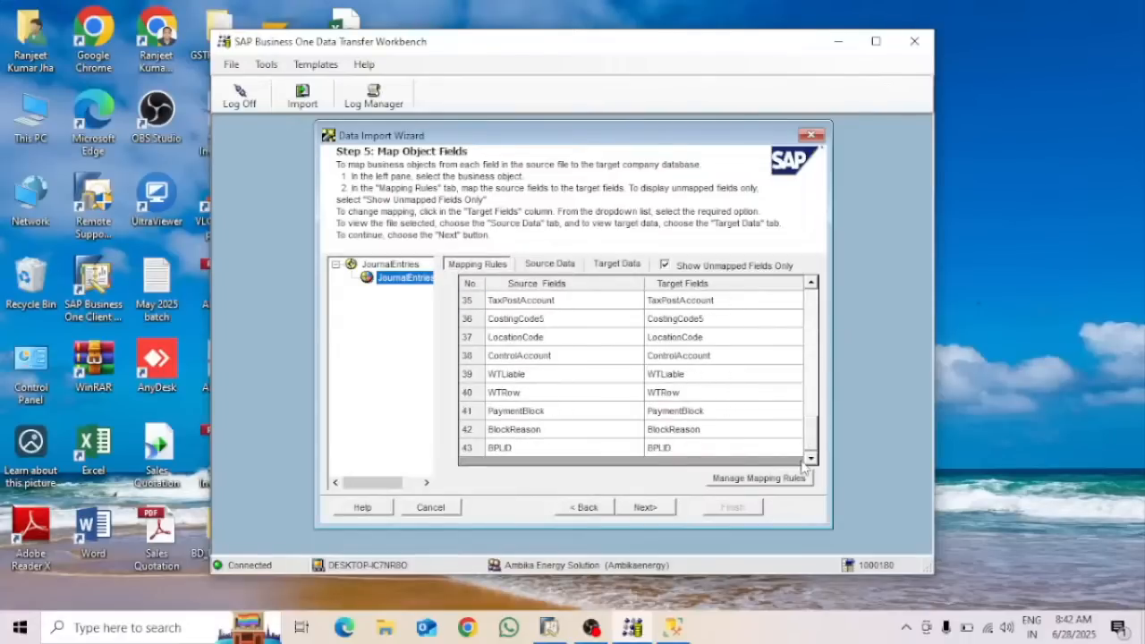
left_click(563, 266)
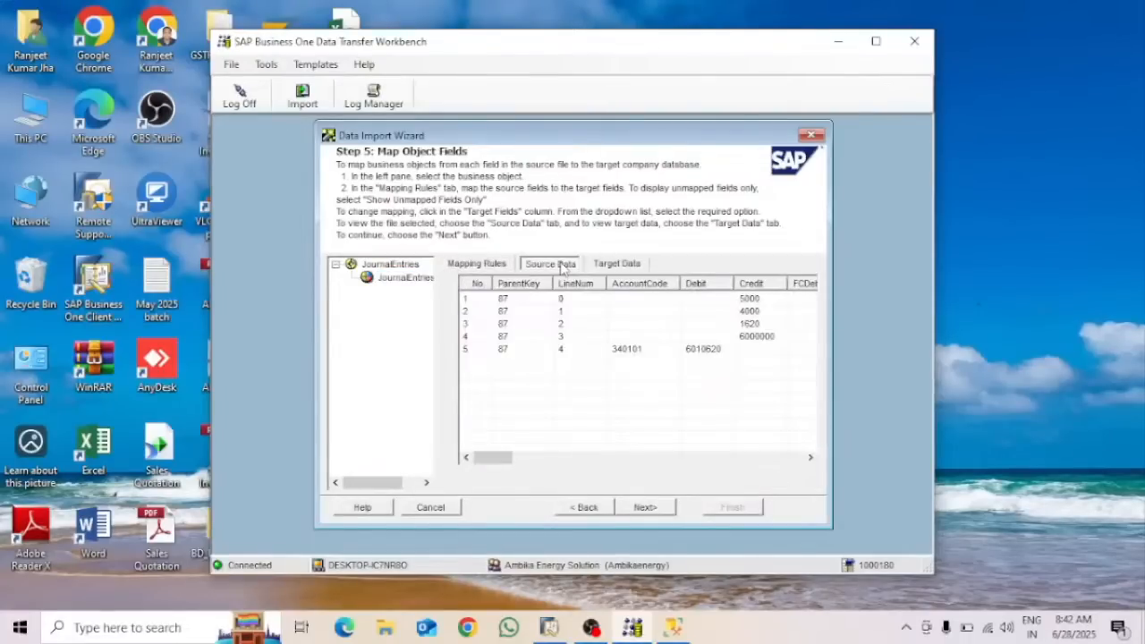
left_click(392, 264)
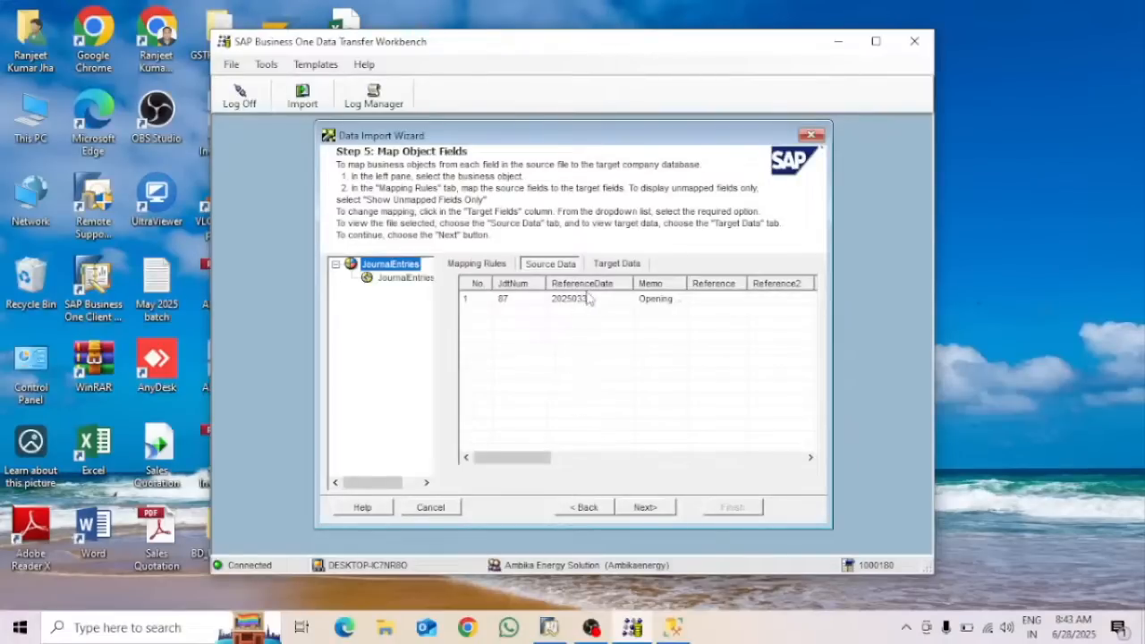
left_click(642, 508)
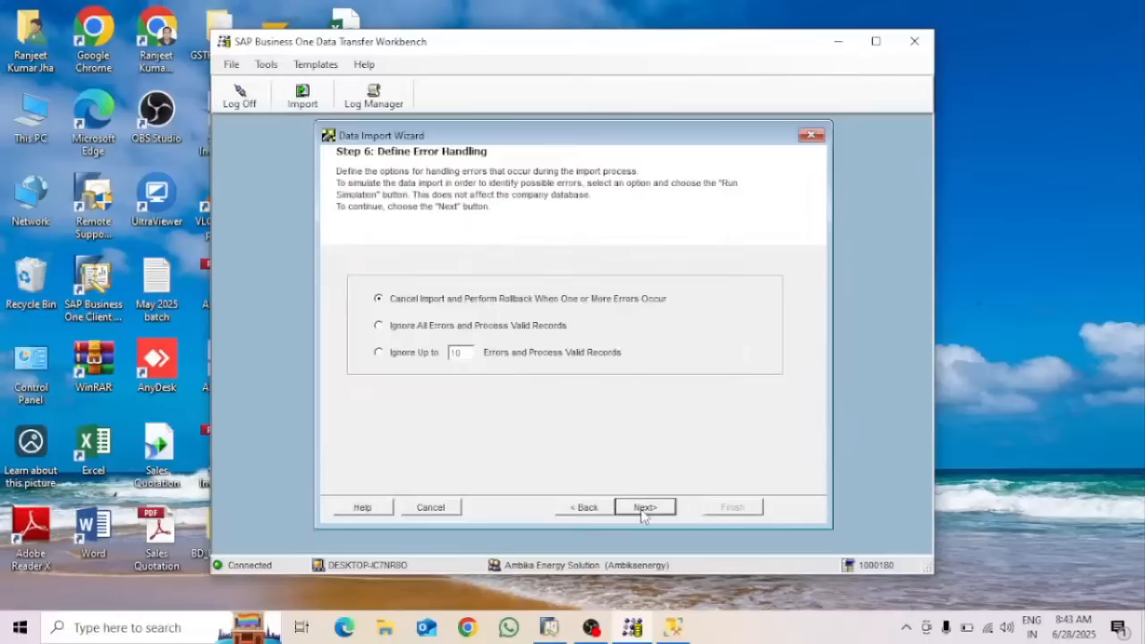
Allow up to 10 errors and run a test import simulation, then close its log
left_click(404, 354)
left_click(506, 506)
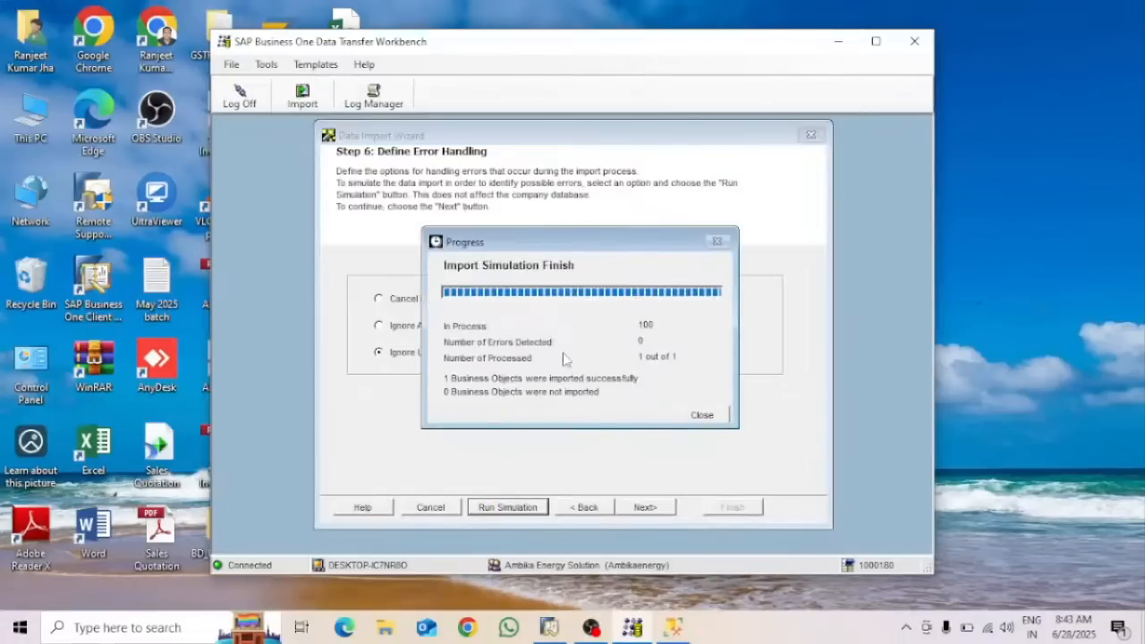
left_click(702, 414)
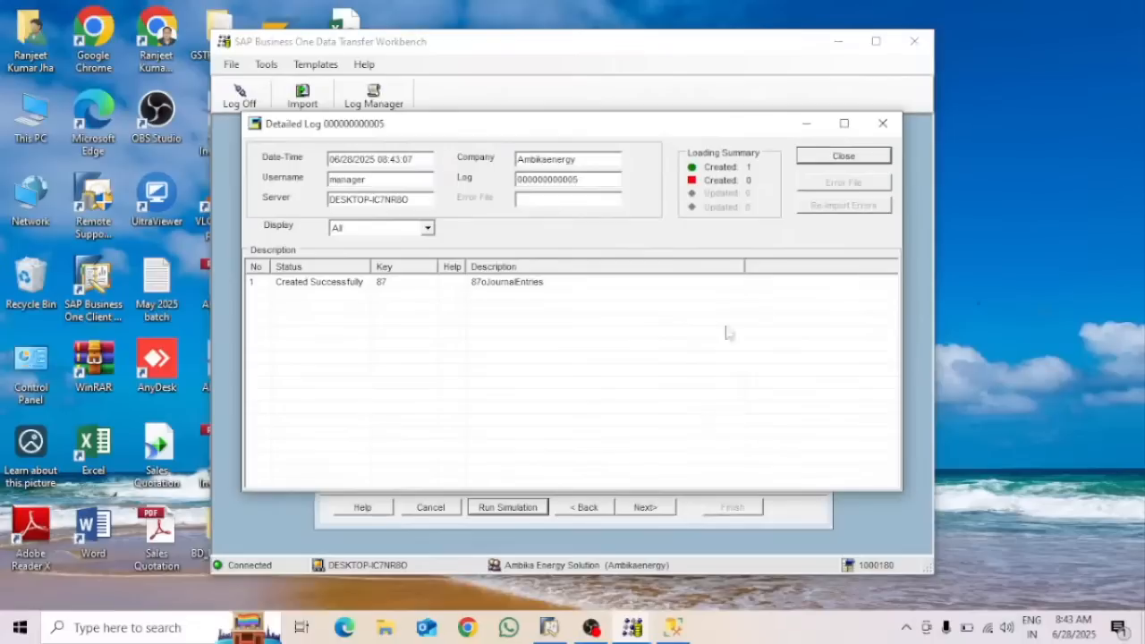
left_click(834, 158)
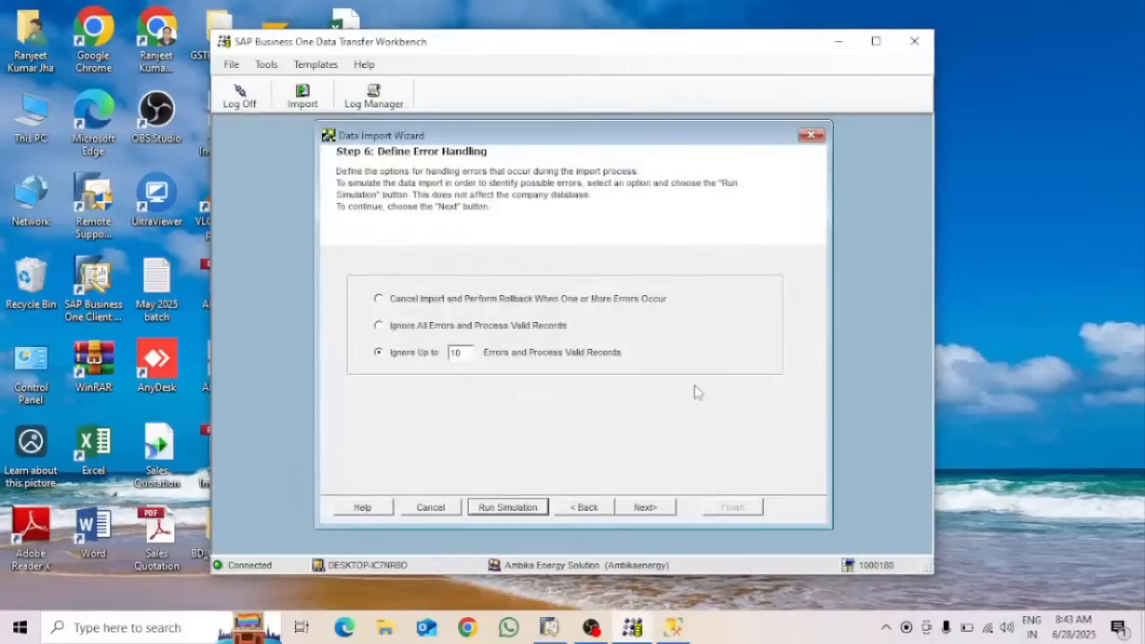
Import the journal entry into SAP Business One and close the detailed import log
left_click(647, 506)
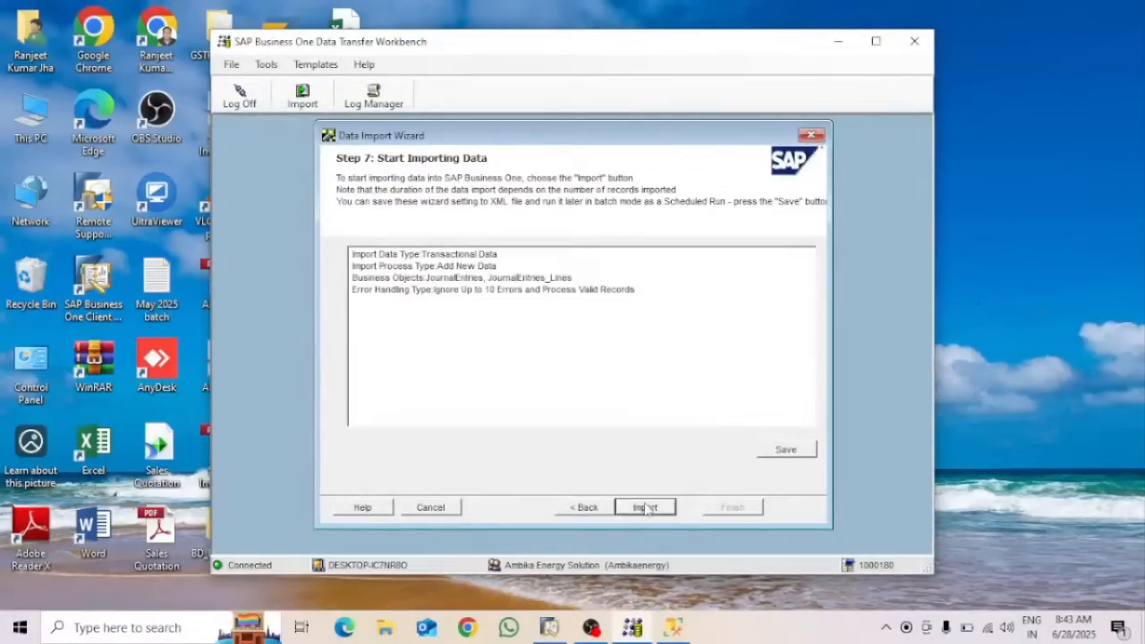
left_click(645, 508)
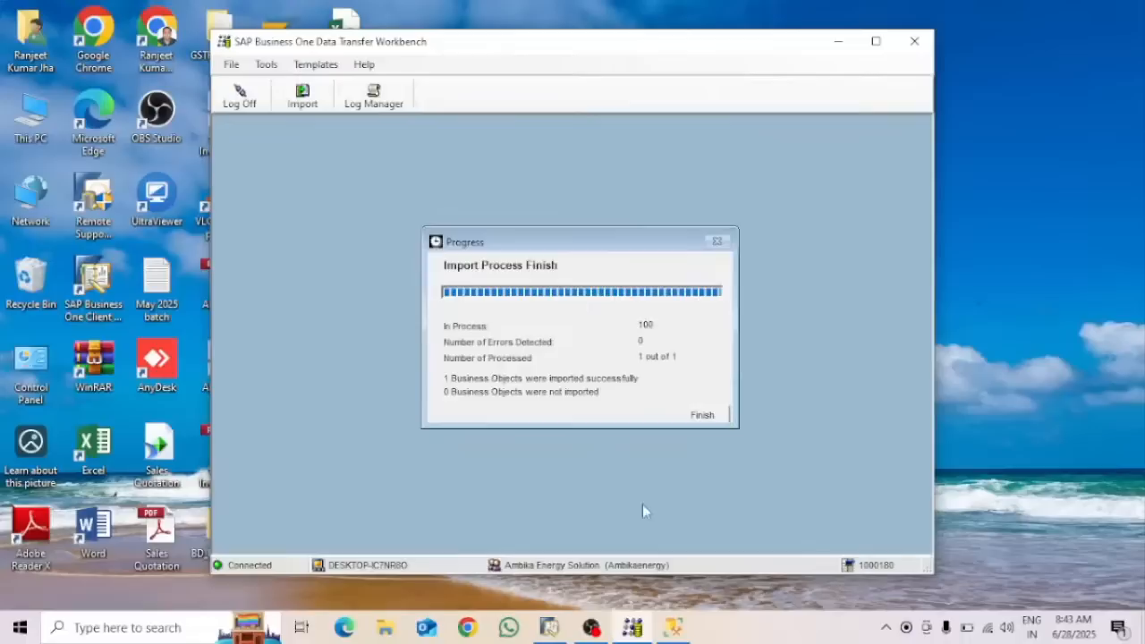
left_click(708, 415)
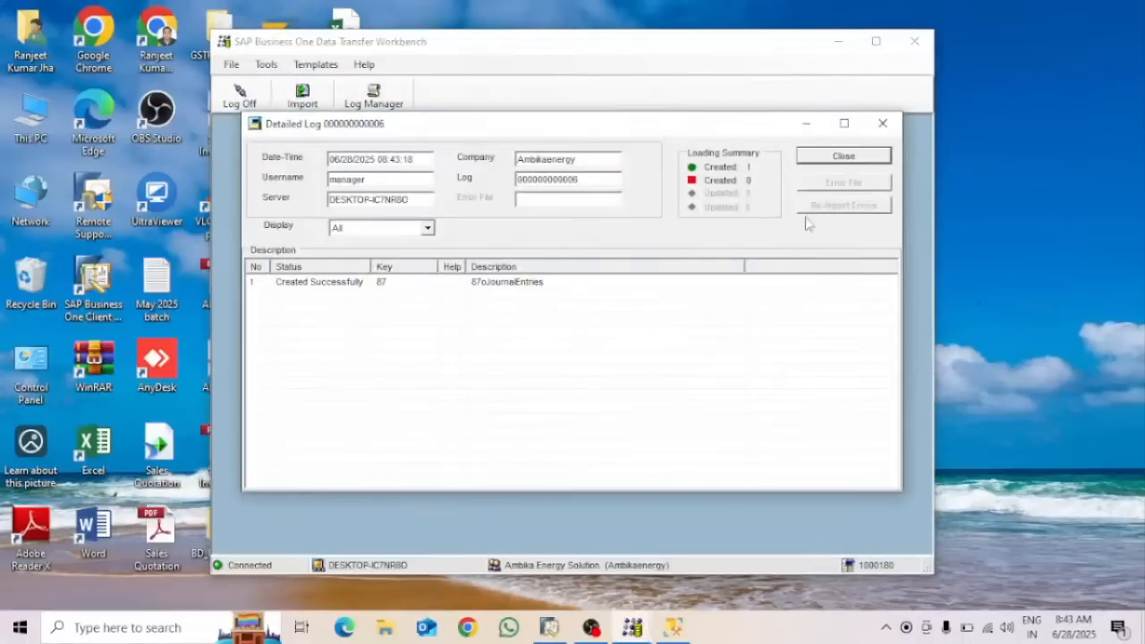
left_click(865, 155)
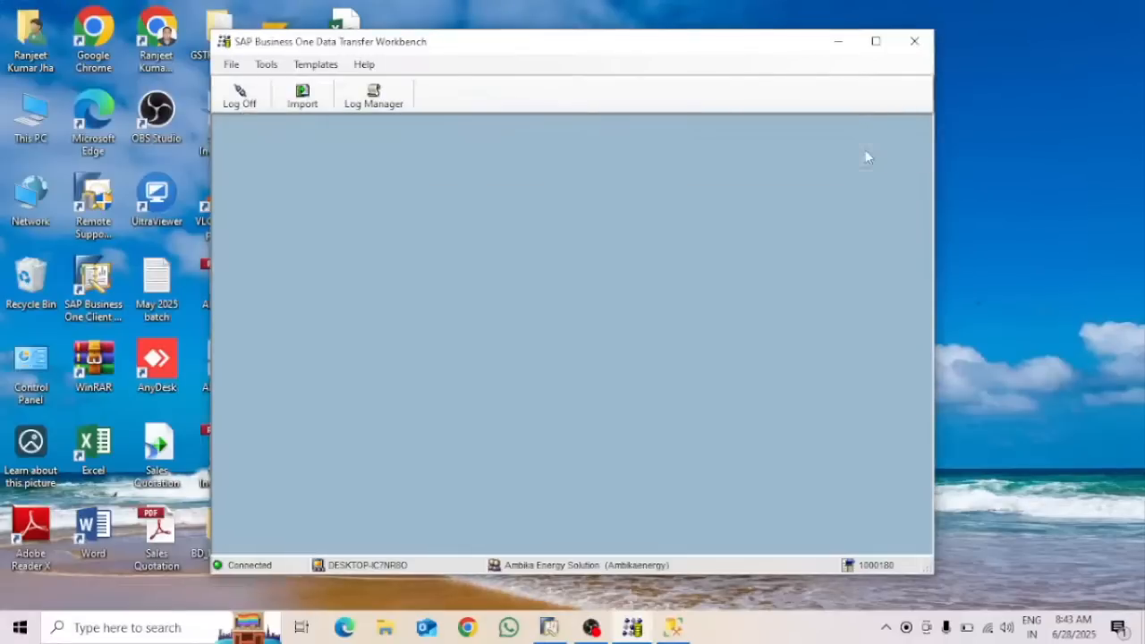
left_click(838, 42)
Discard the unsaved journal entry form and open a fresh Journal Entry form
left_click(551, 627)
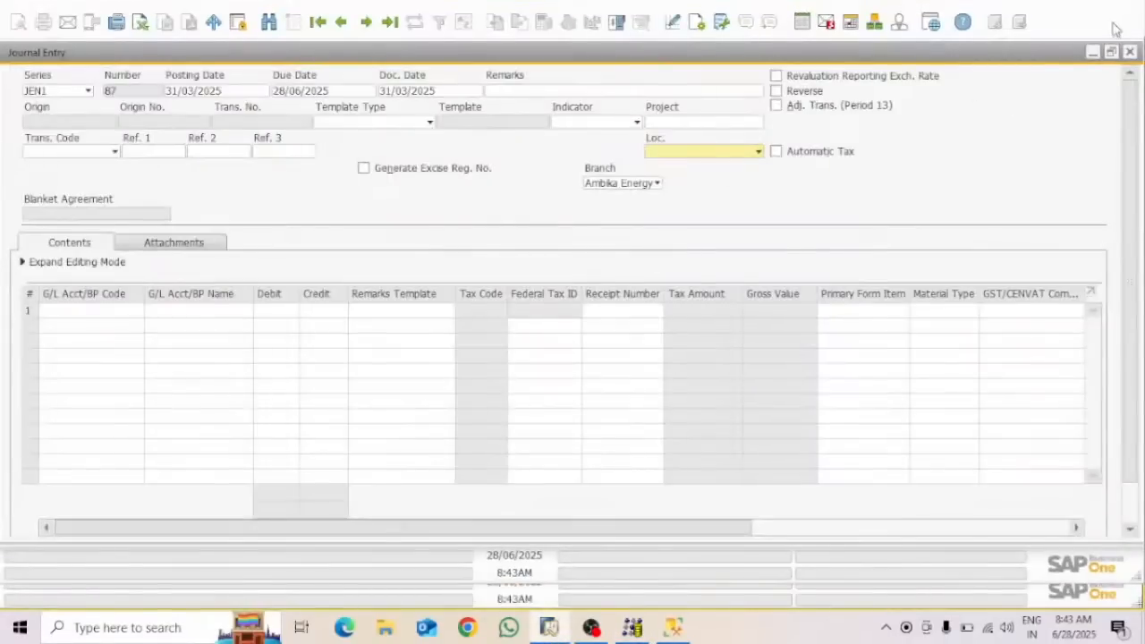
left_click(1129, 52)
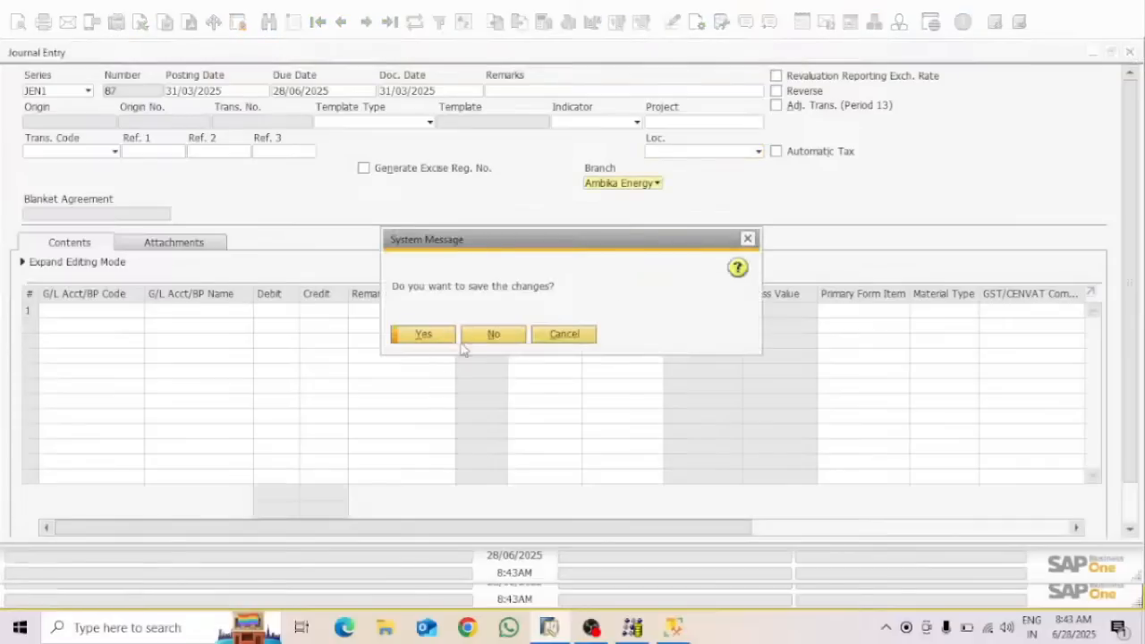
left_click(494, 337)
left_click(115, 199)
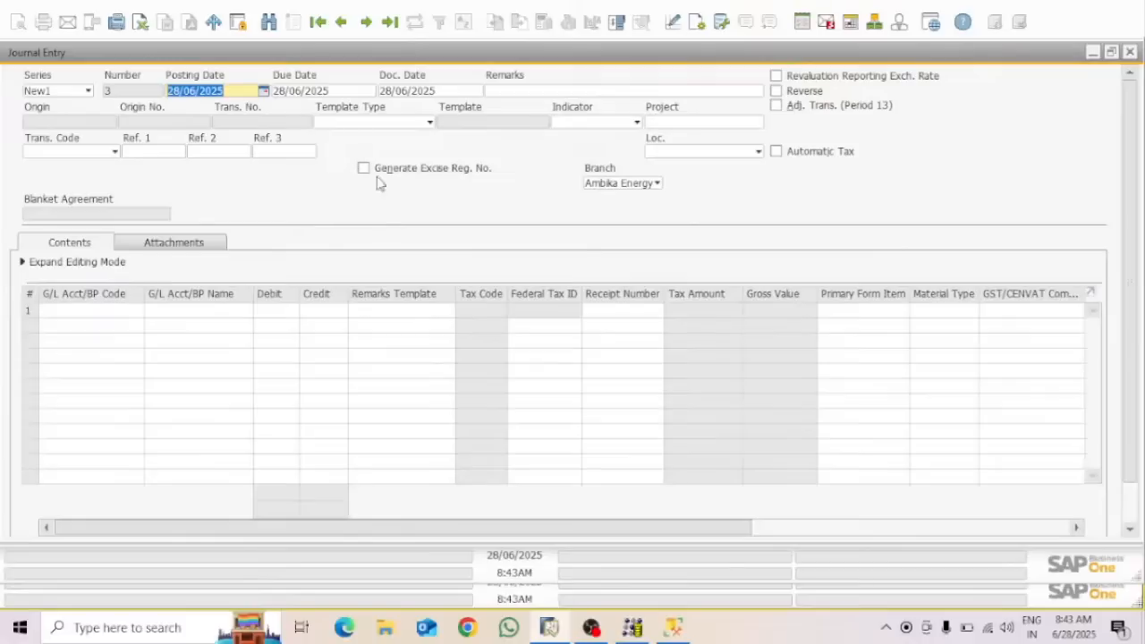
Search journal entries for 87, load entry 372 dated 31/03/2025, then close it
key("ctrl+f")
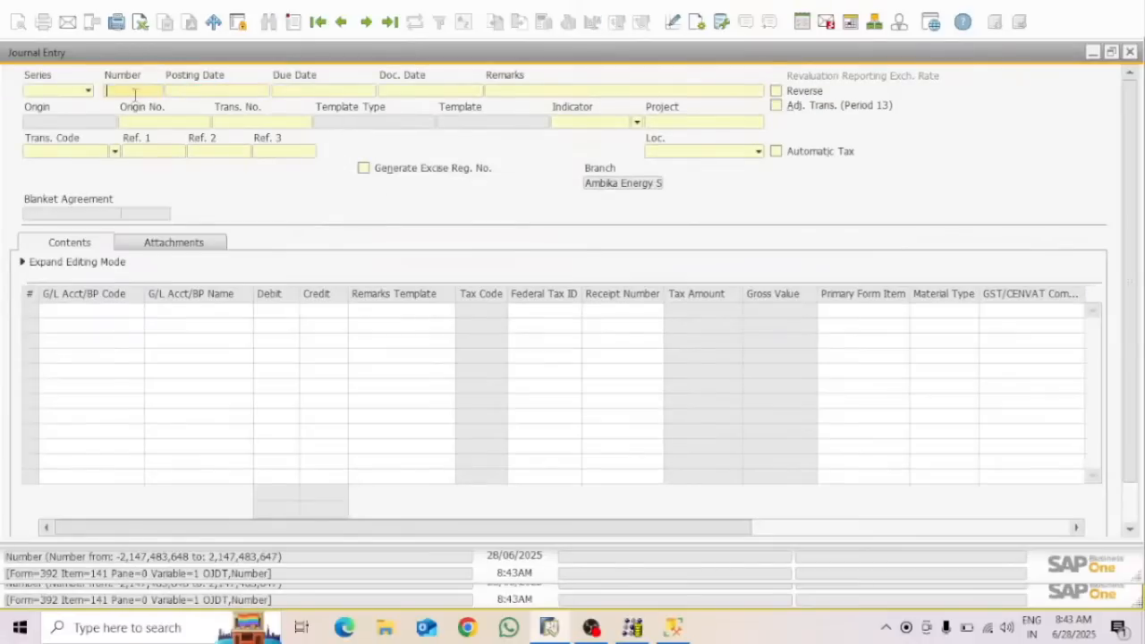
type("87")
key("Return")
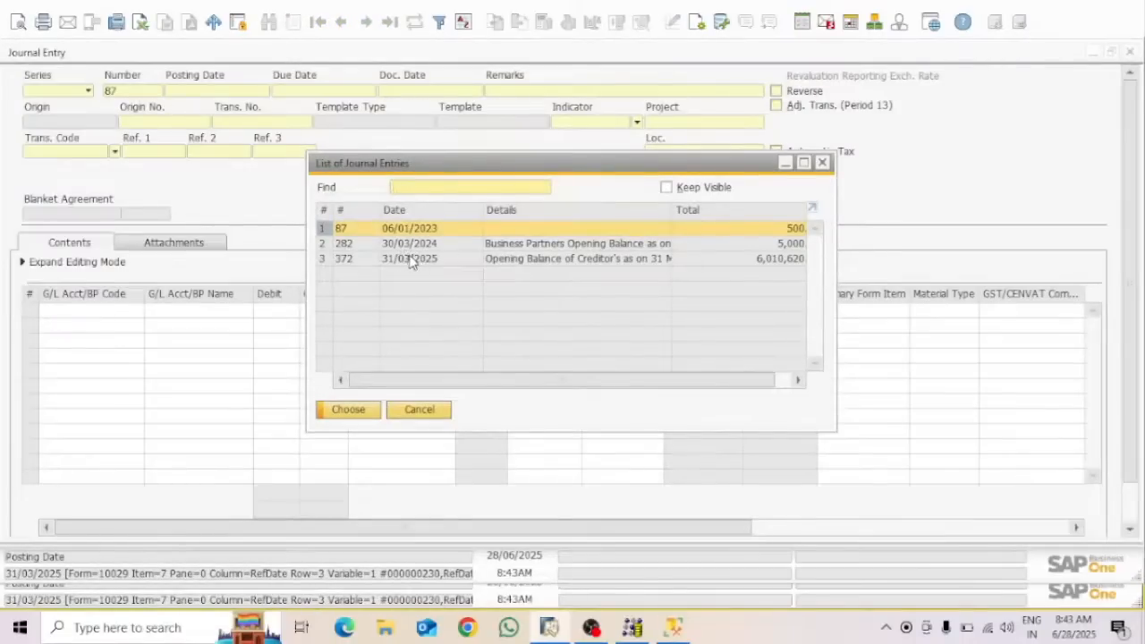
left_click(411, 260)
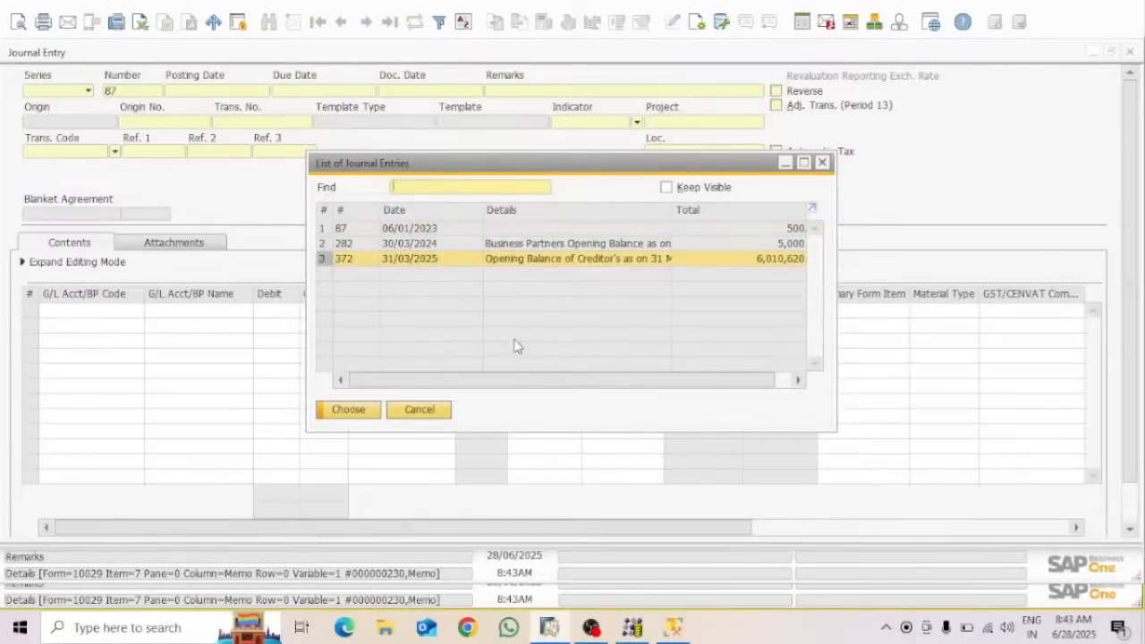
left_click(348, 409)
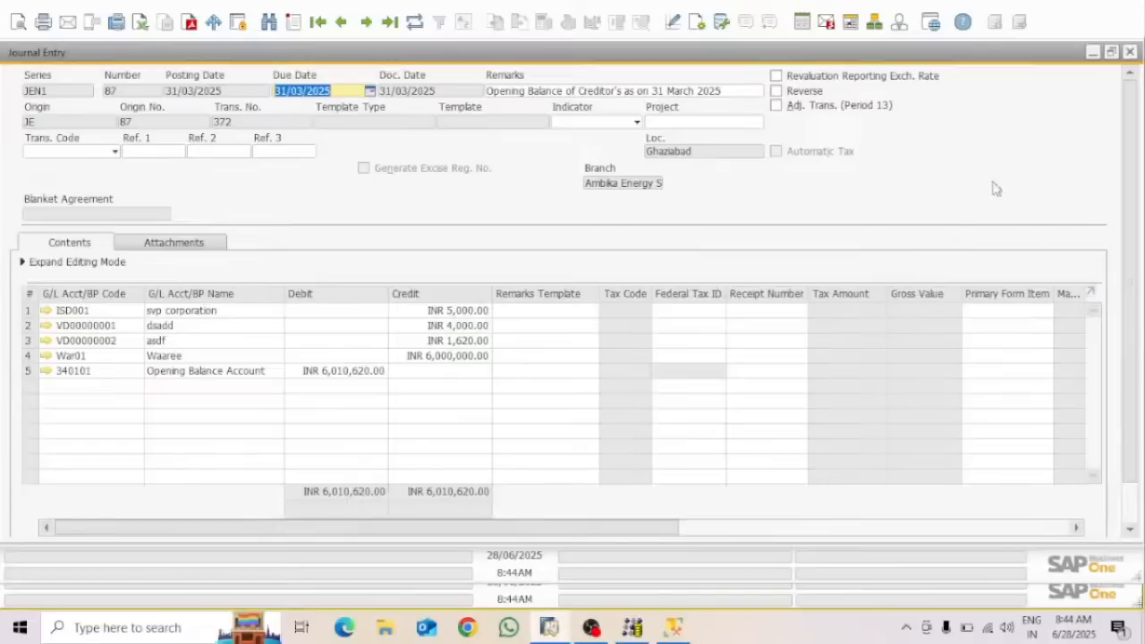
left_click(1129, 55)
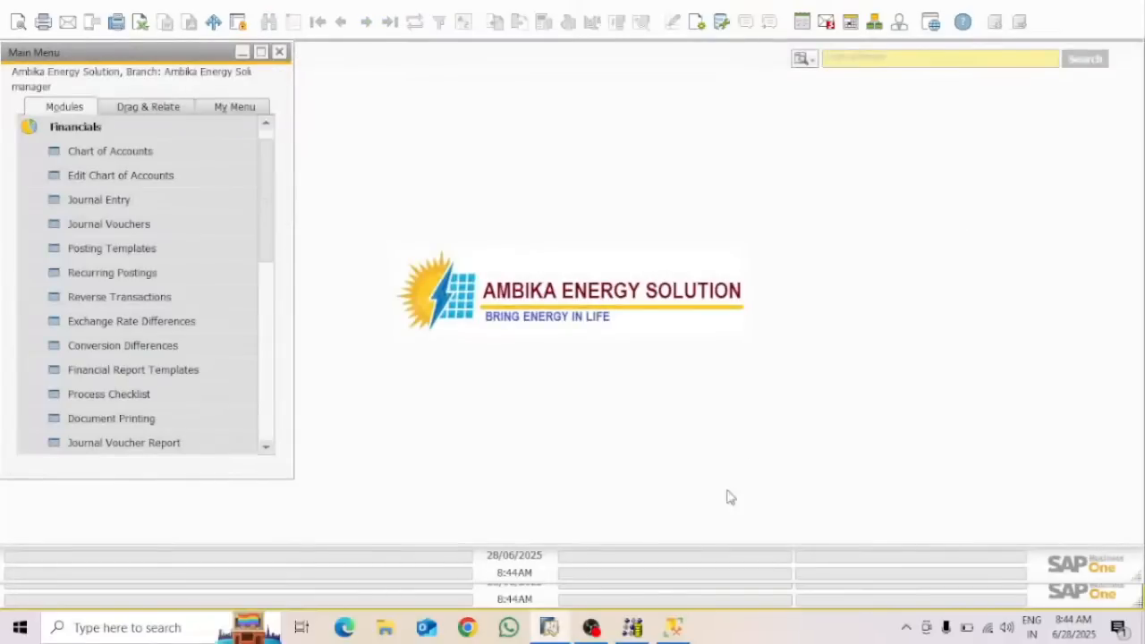
left_click(592, 627)
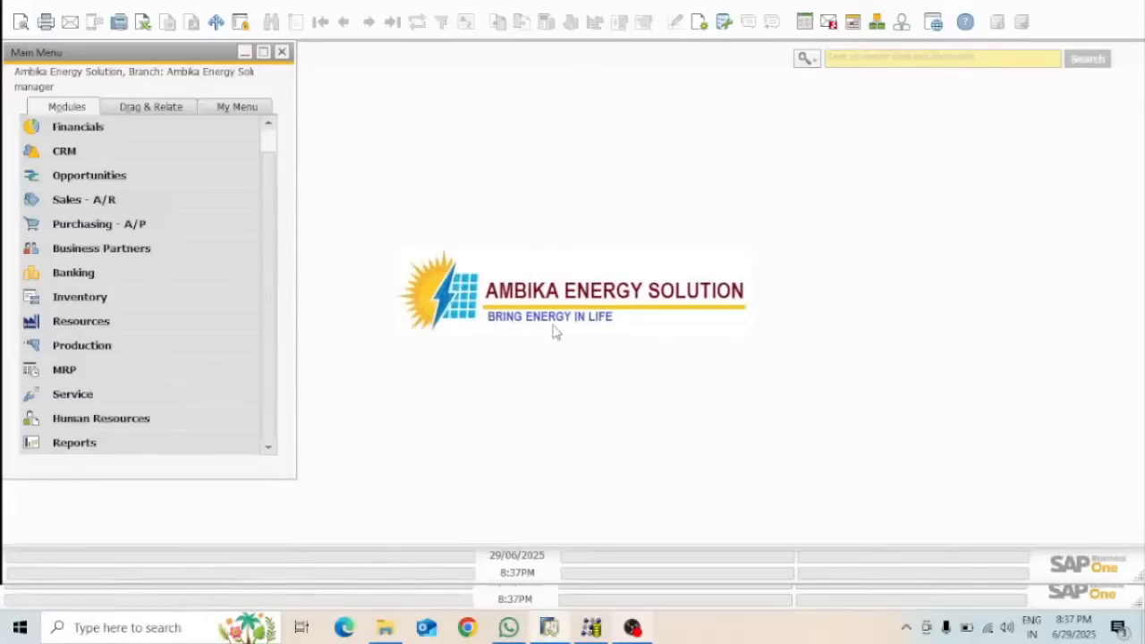
Open a new A/P Invoice under Purchasing - A/P and choose vendor dsadd
left_click(90, 224)
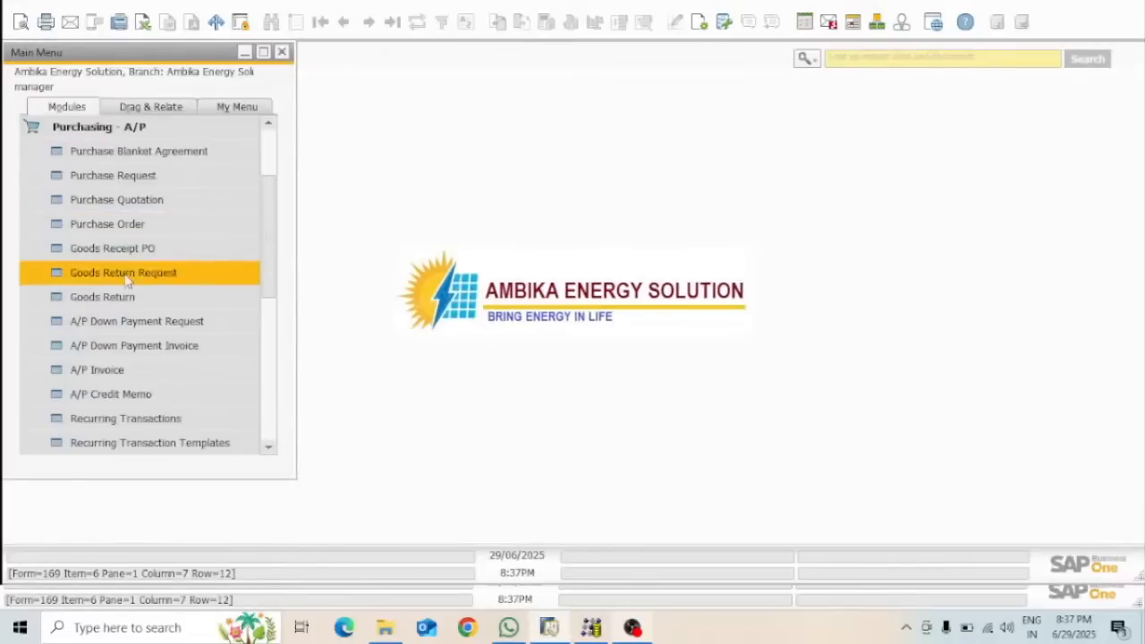
left_click(109, 374)
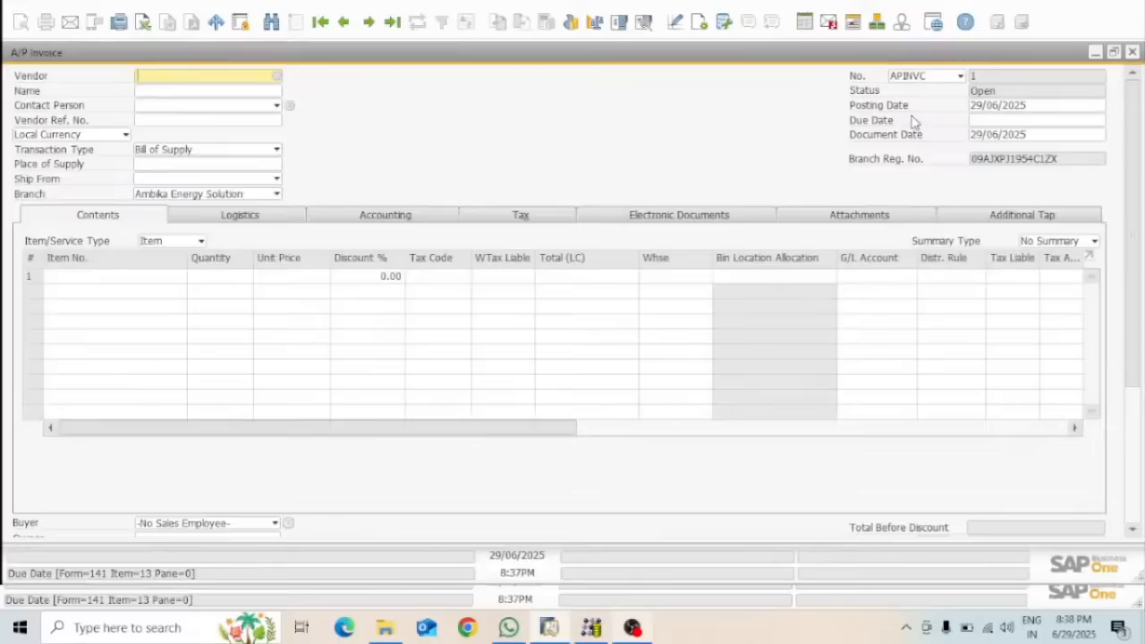
left_click(277, 78)
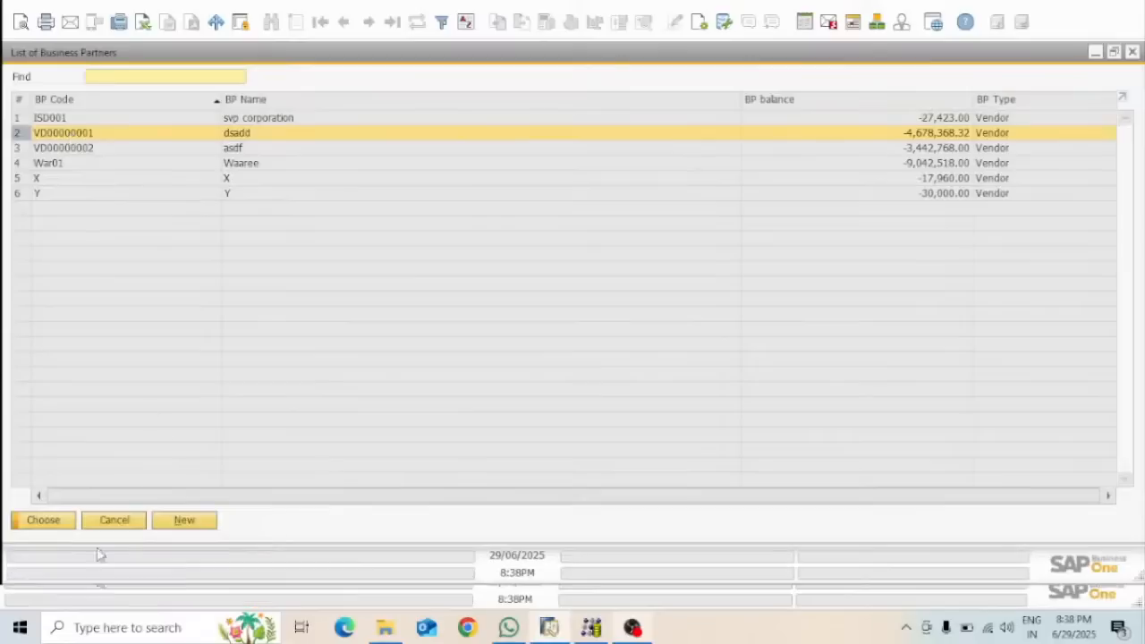
left_click(54, 522)
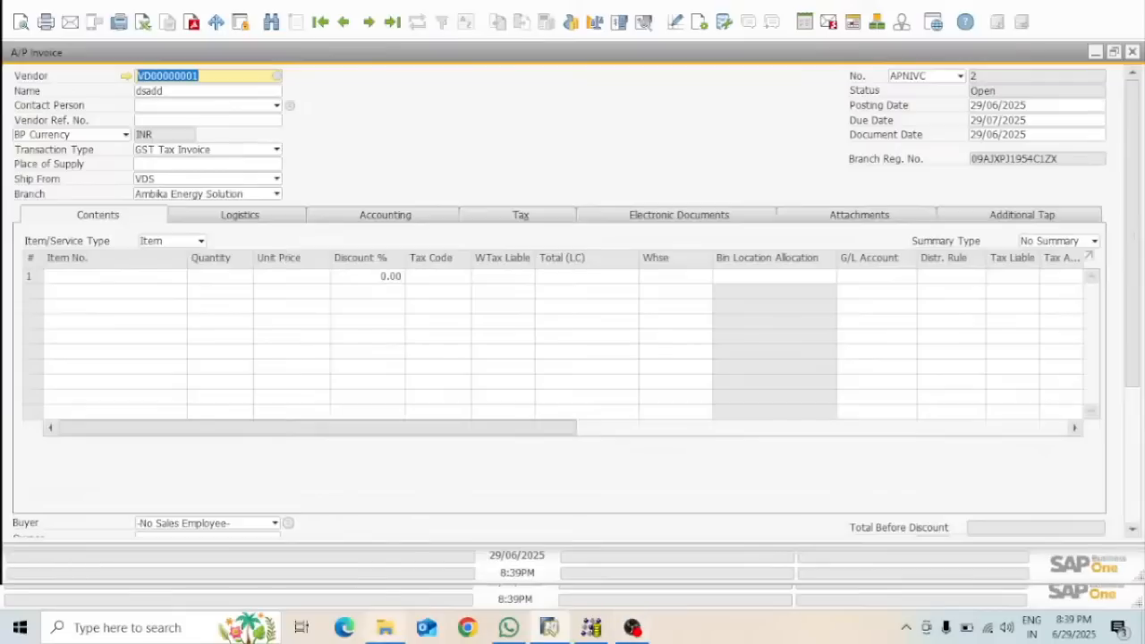
Browse the folders in File Explorer, then minimize SAP Business One to reveal the desktop
left_click(385, 627)
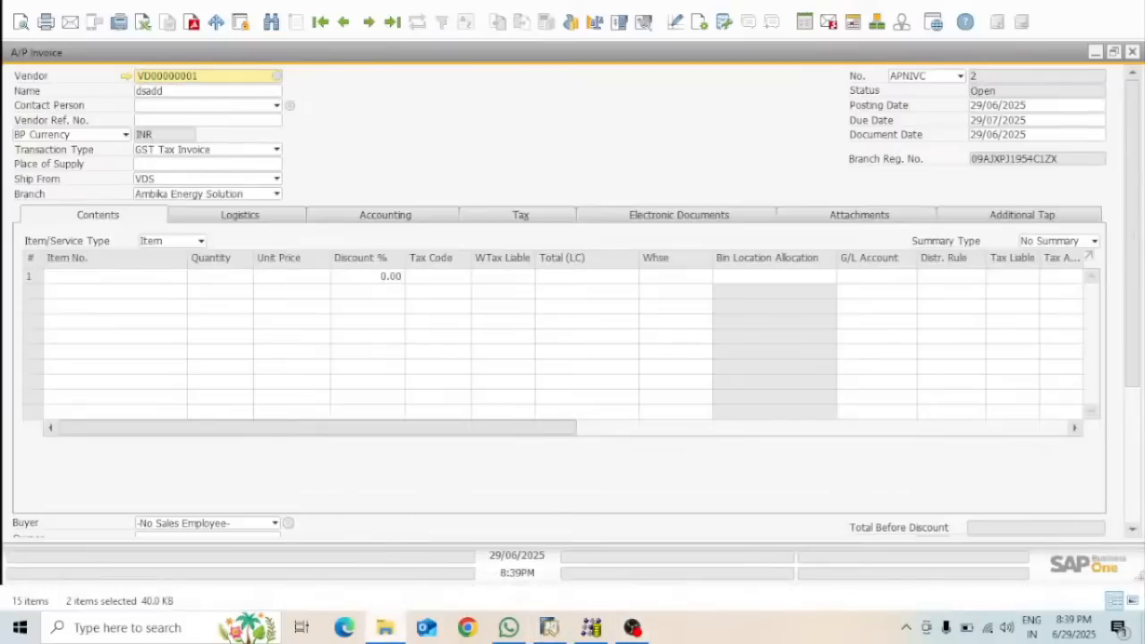
key("alt+Left")
key("Return")
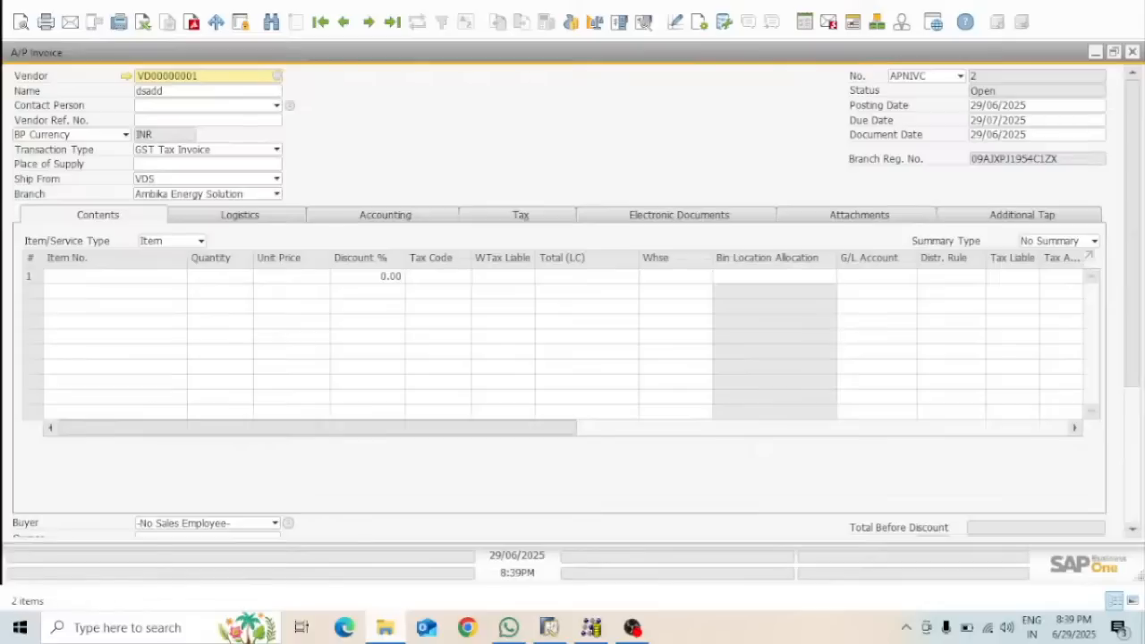
key("alt+Left")
key("alt+Left")
key("Return")
key("Return")
key("Return")
key("Return")
key("Return")
key("Return")
key("Down")
key("Return")
key("alt+Tab")
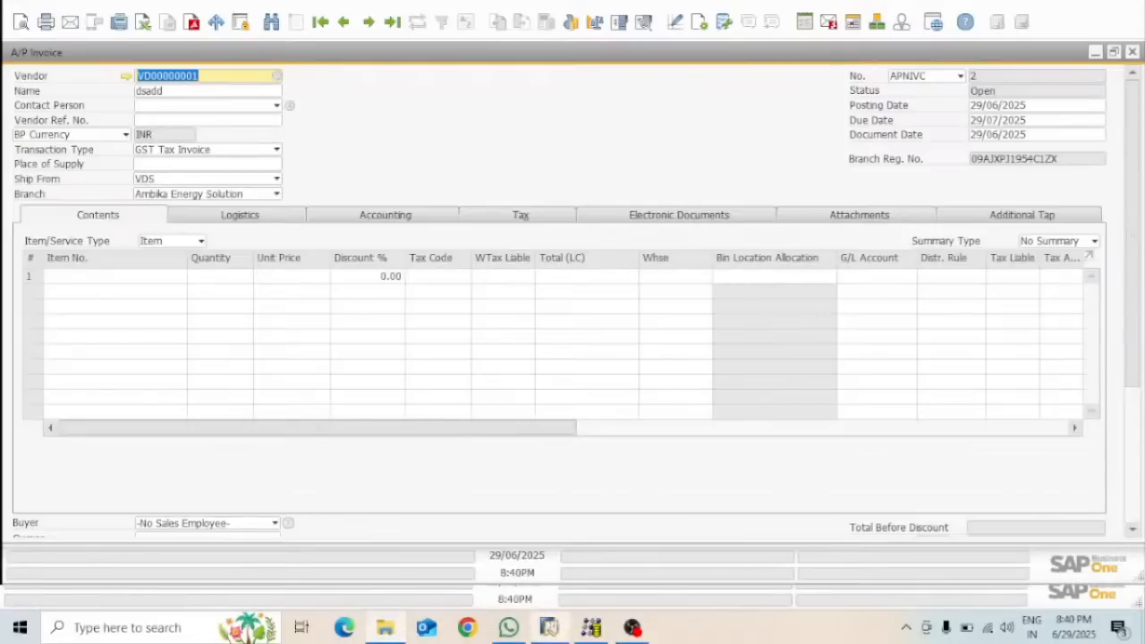
left_click(1100, 11)
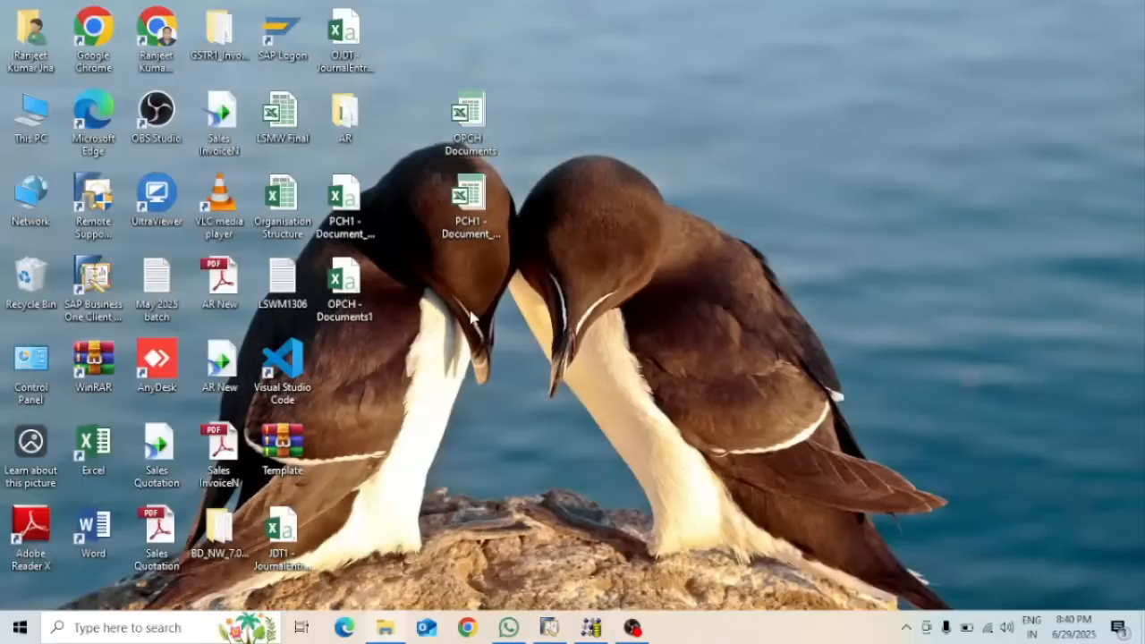
Open OPCH - Documents1 in Excel, auto-fit all its columns, then return to the A/P Invoice
double_click(362, 308)
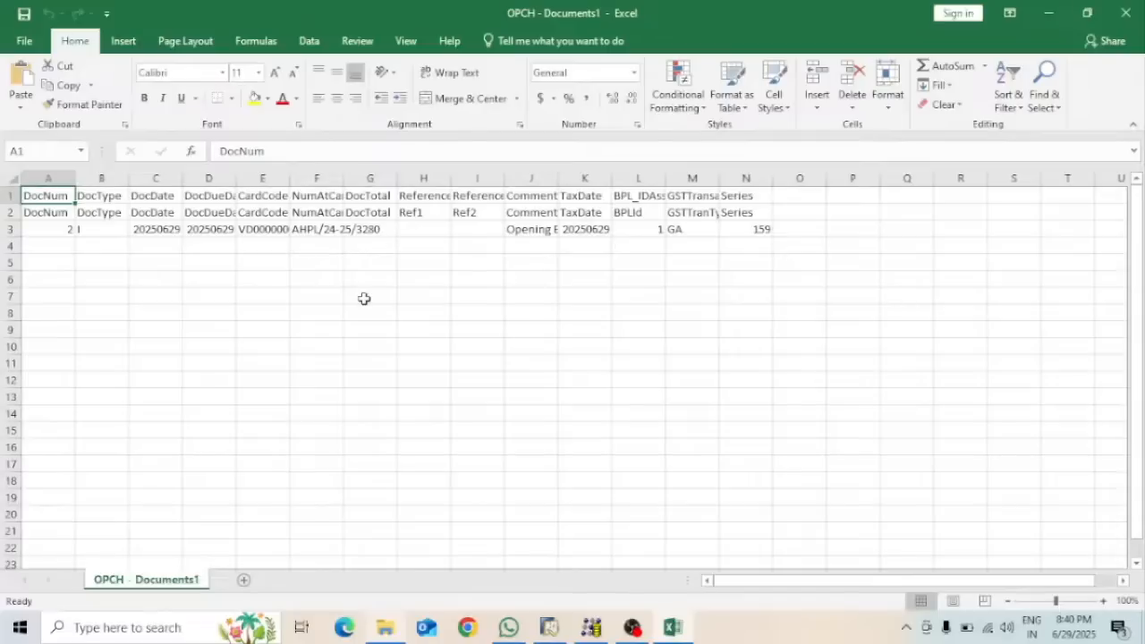
left_click_drag(182, 174, 182, 174)
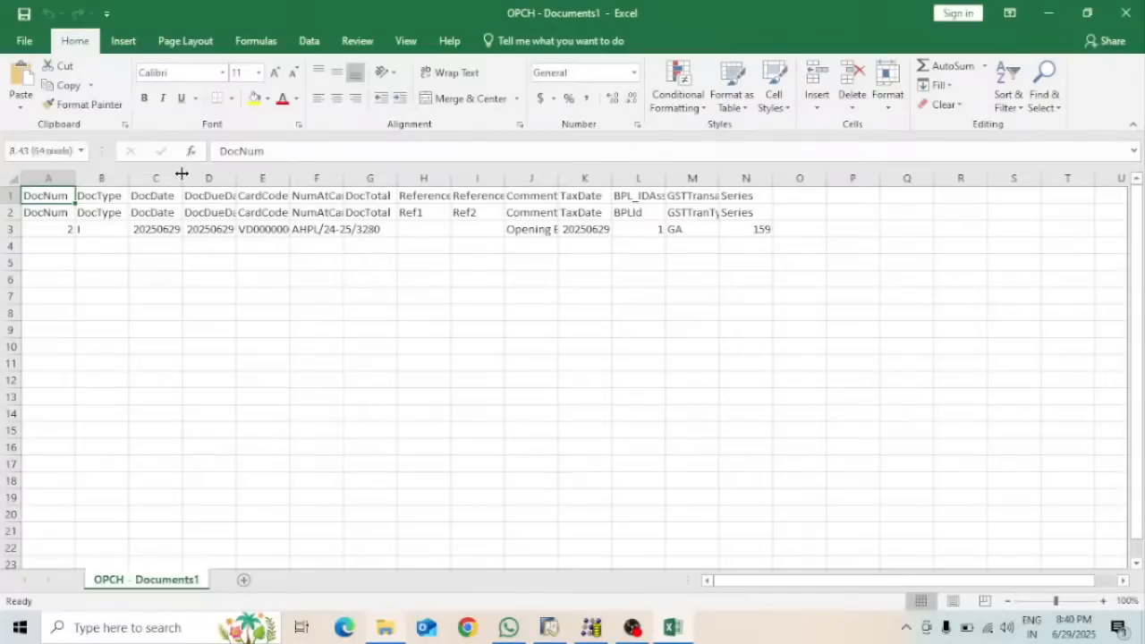
double_click(237, 173)
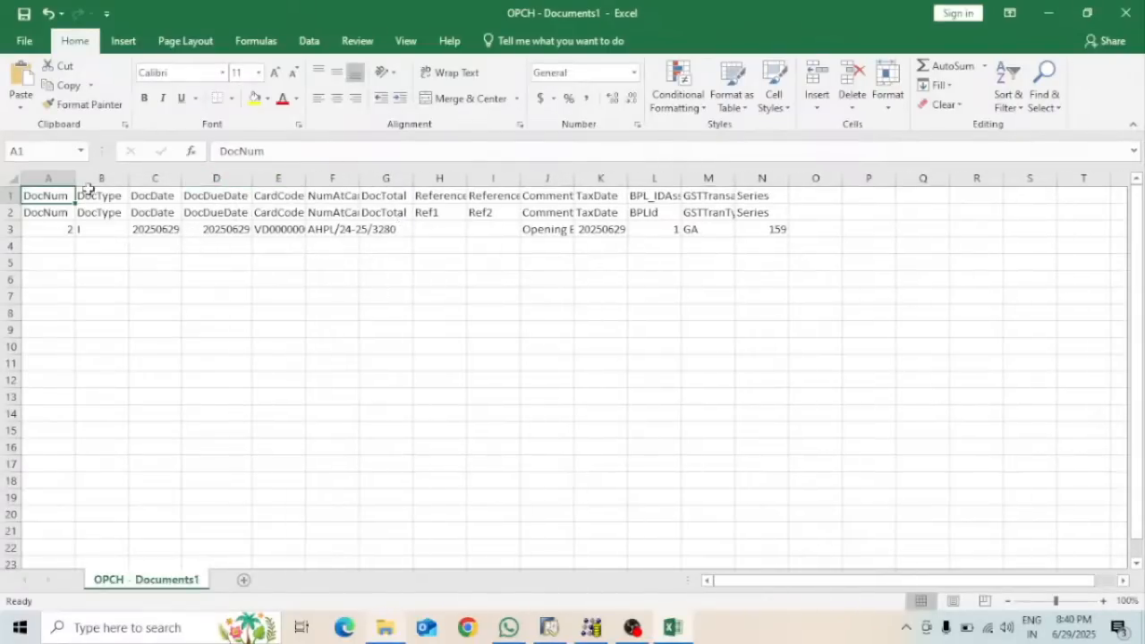
left_click(10, 181)
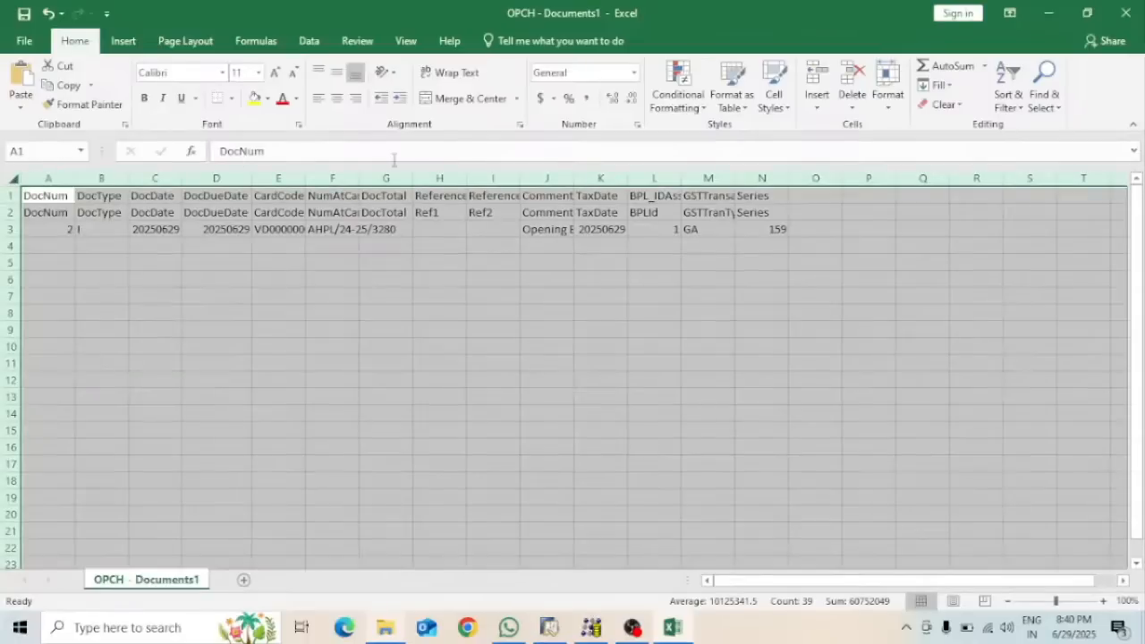
double_click(359, 174)
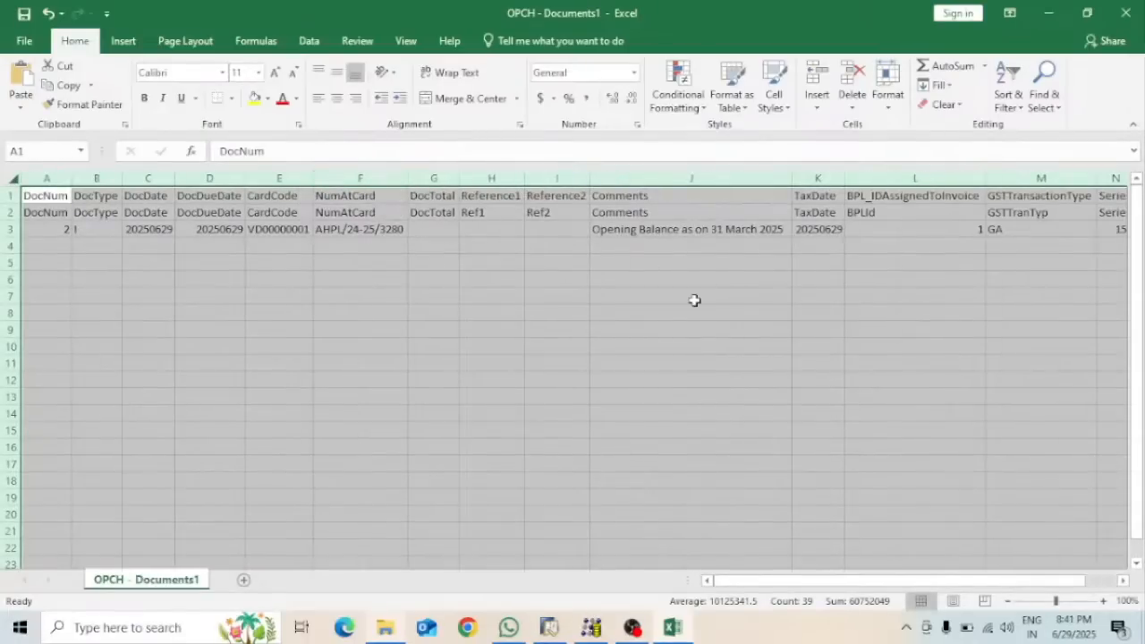
left_click(669, 286)
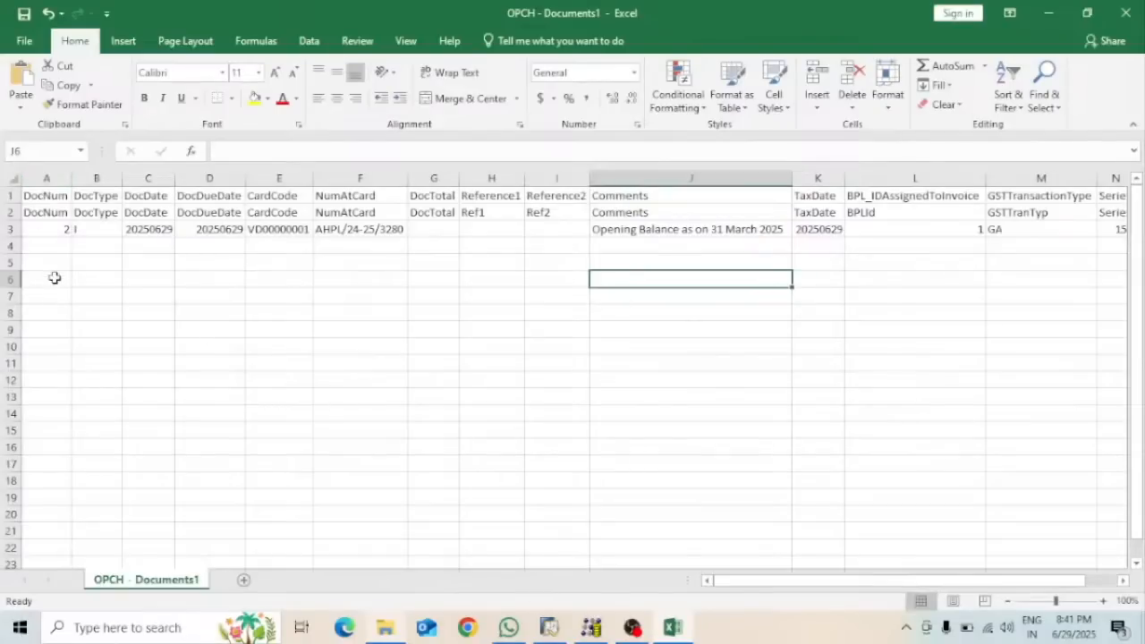
left_click(549, 627)
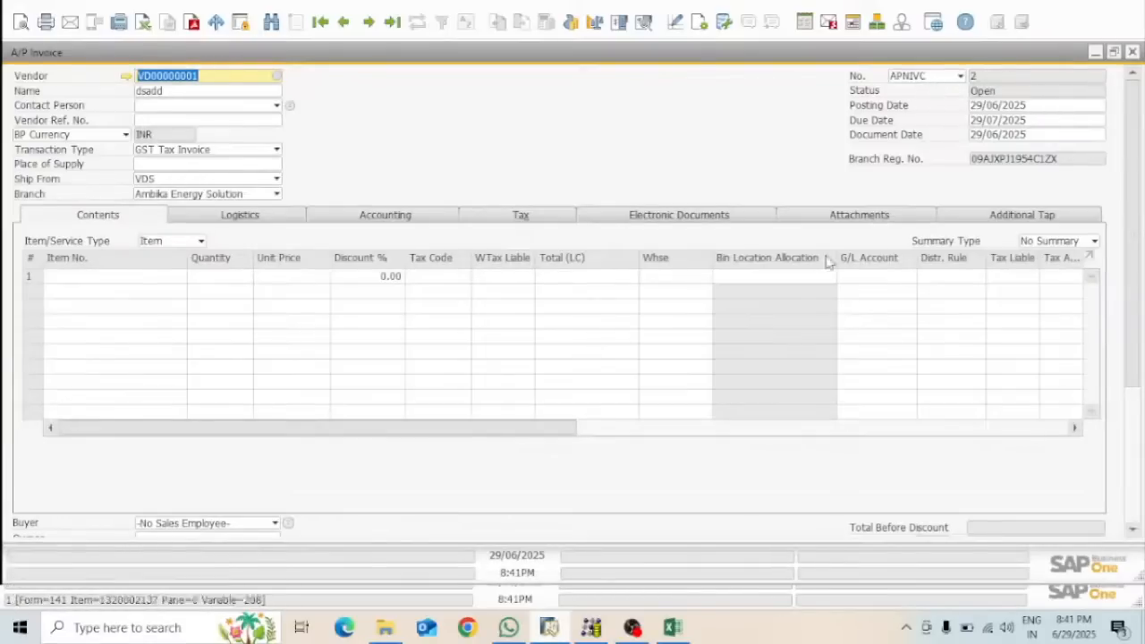
left_click(677, 639)
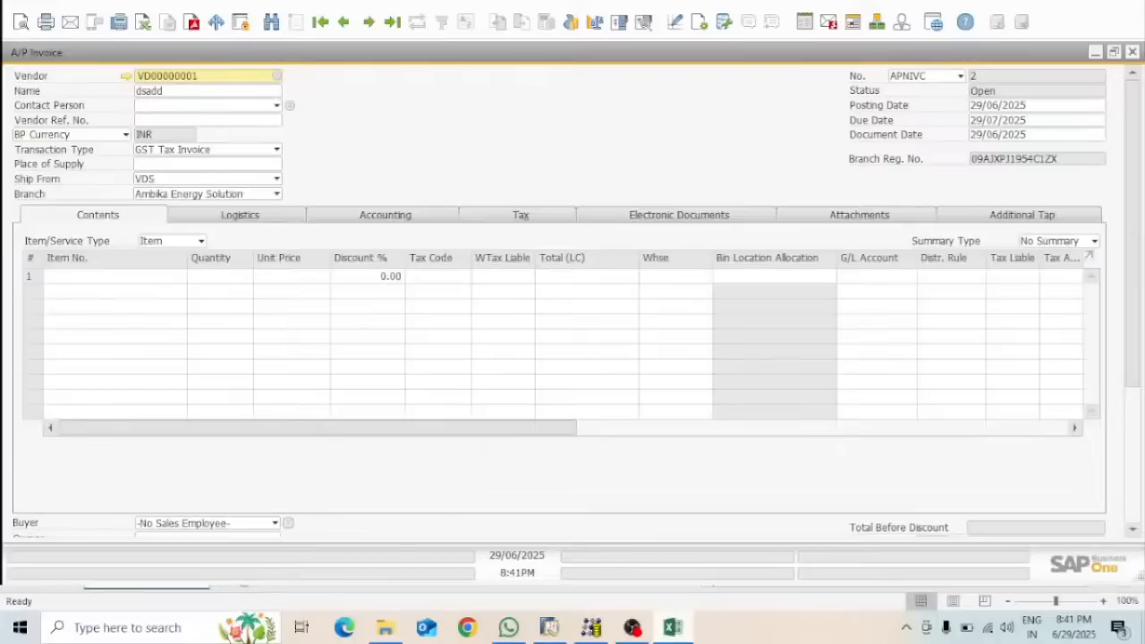
left_click(549, 627)
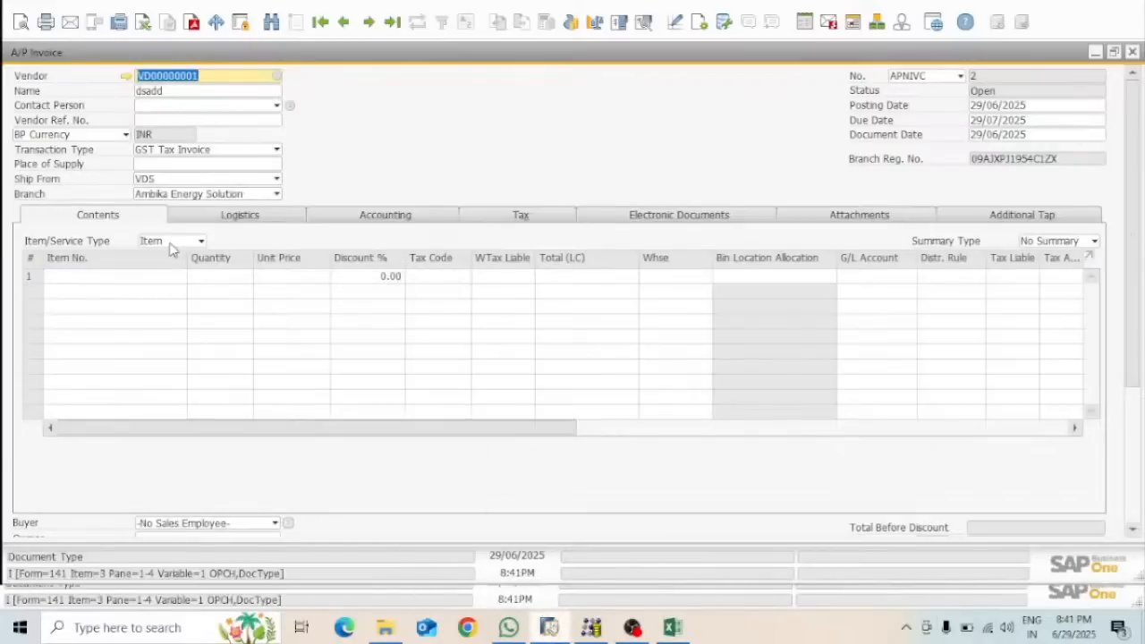
left_click(673, 627)
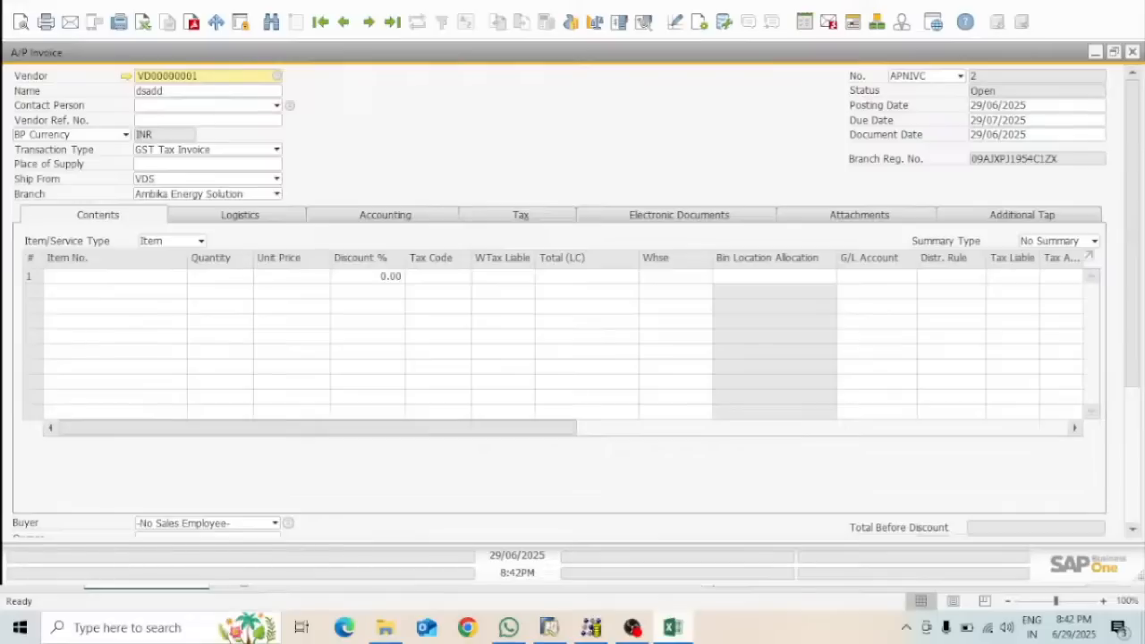
left_click(552, 631)
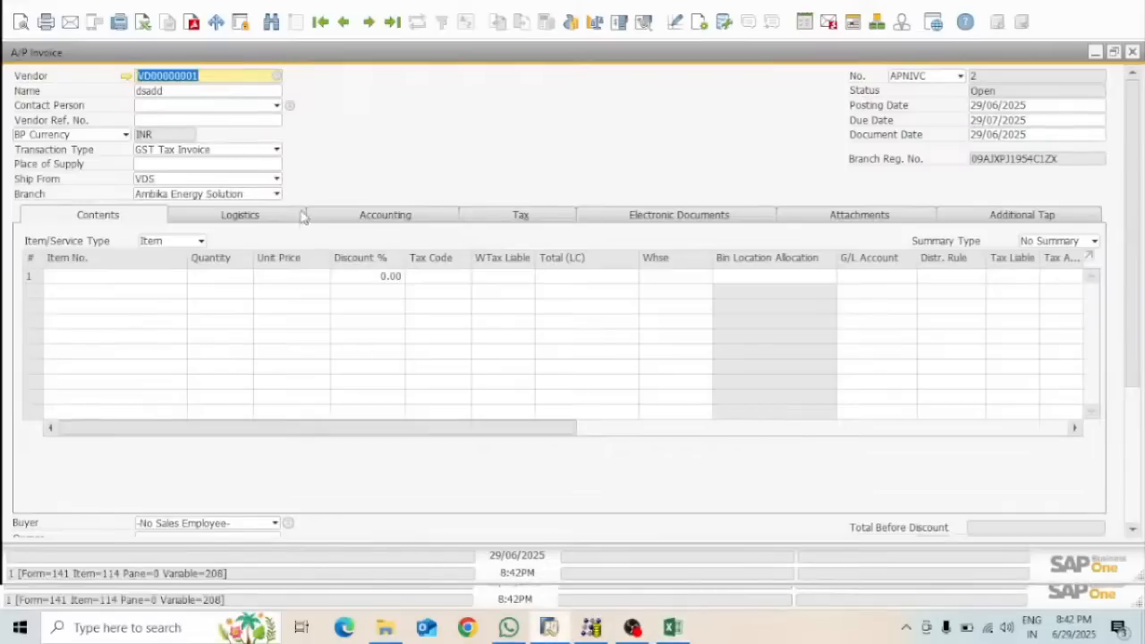
Compare the Excel sheet with the invoice's vendor reference field, then minimize SAP Business One
left_click(159, 120)
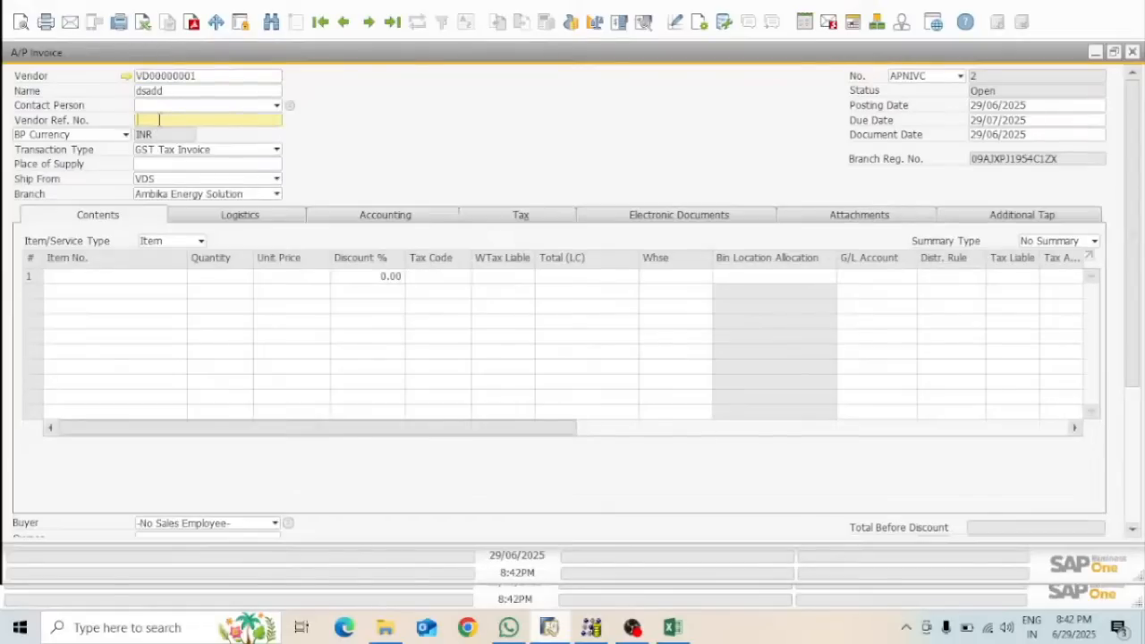
left_click(677, 631)
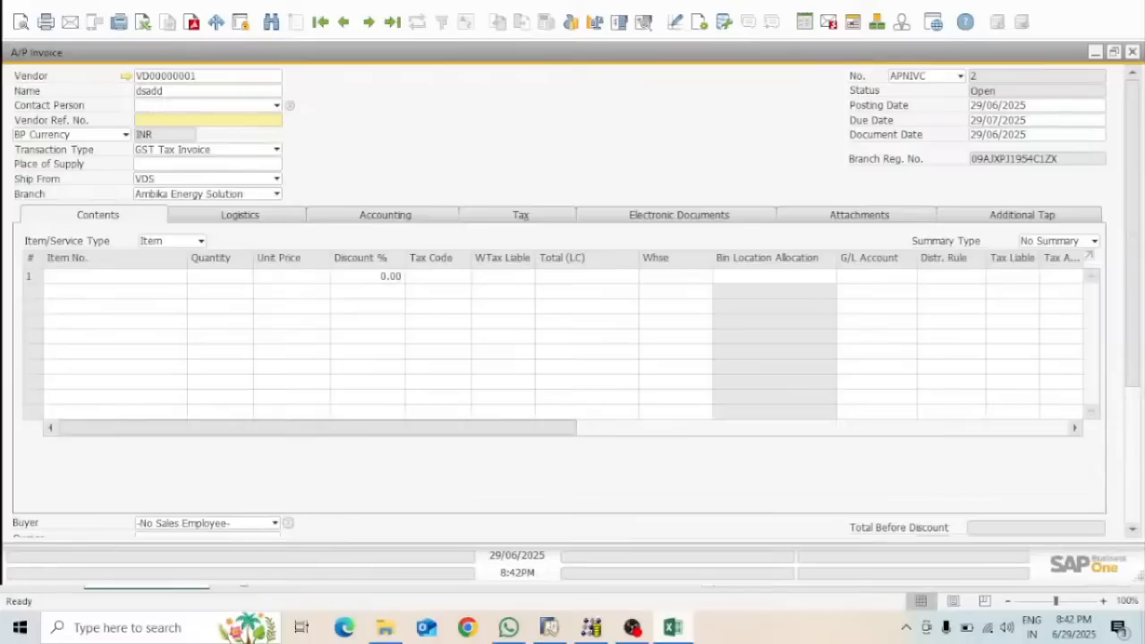
type("a")
left_click(554, 630)
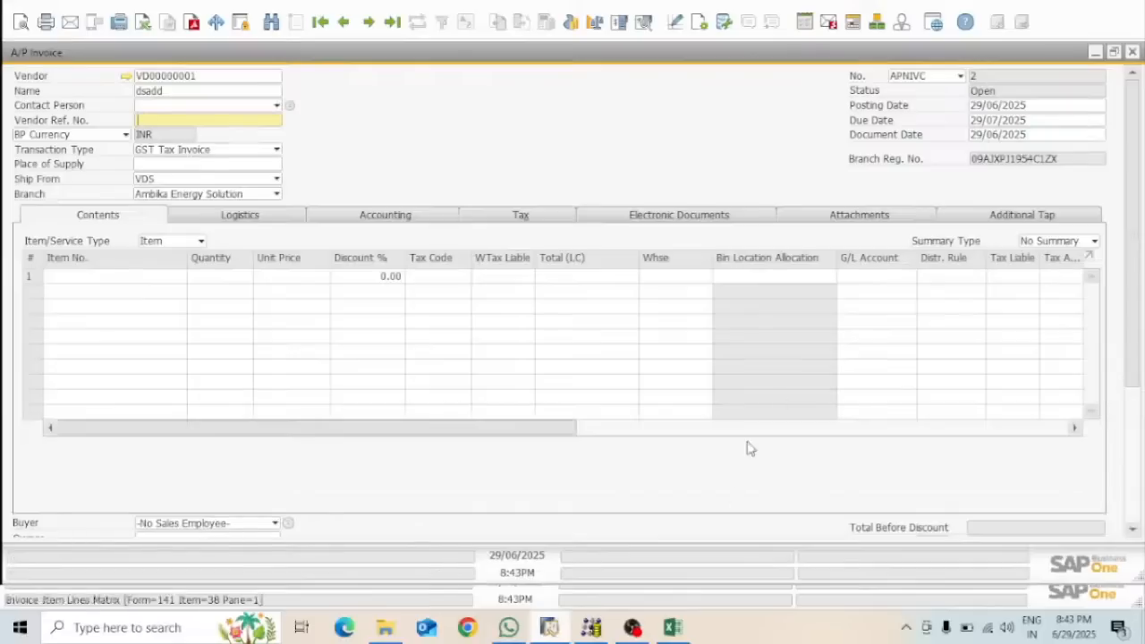
left_click(672, 628)
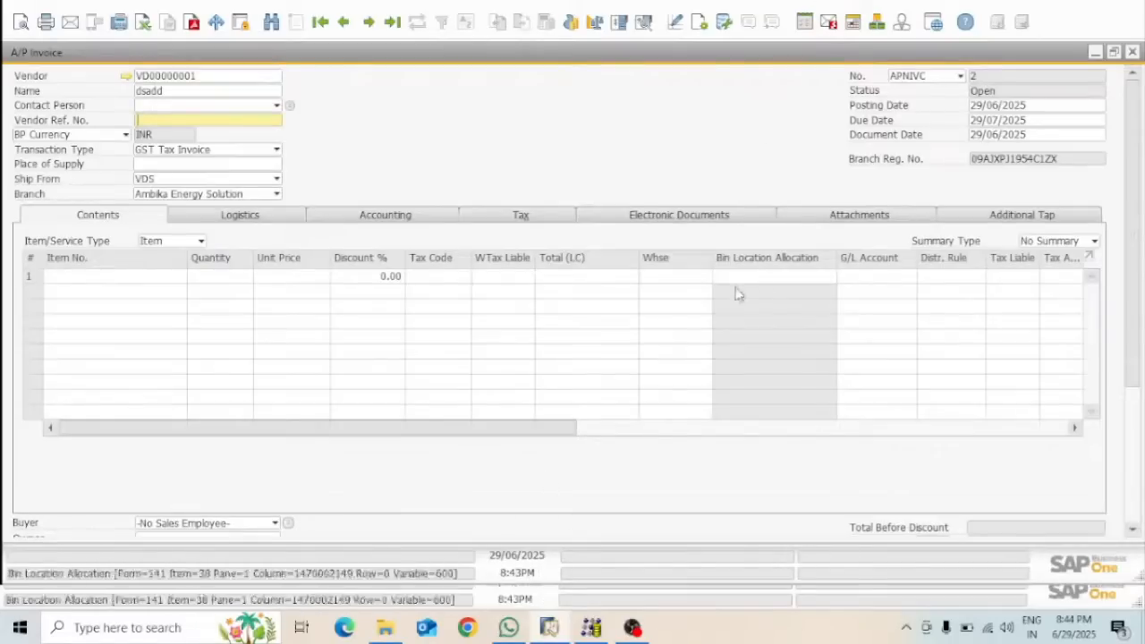
left_click(1094, 14)
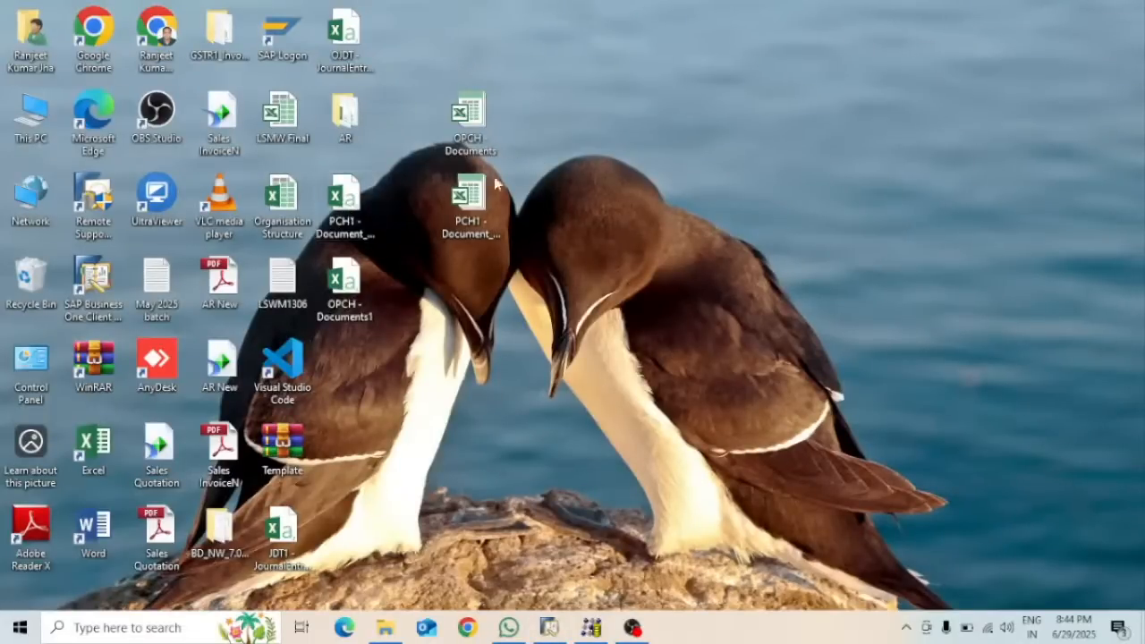
Open PCH1 - Document_Lines1 and auto-fit columns A, C, D, E and F, then return to SAP
left_click(354, 222)
double_click(354, 222)
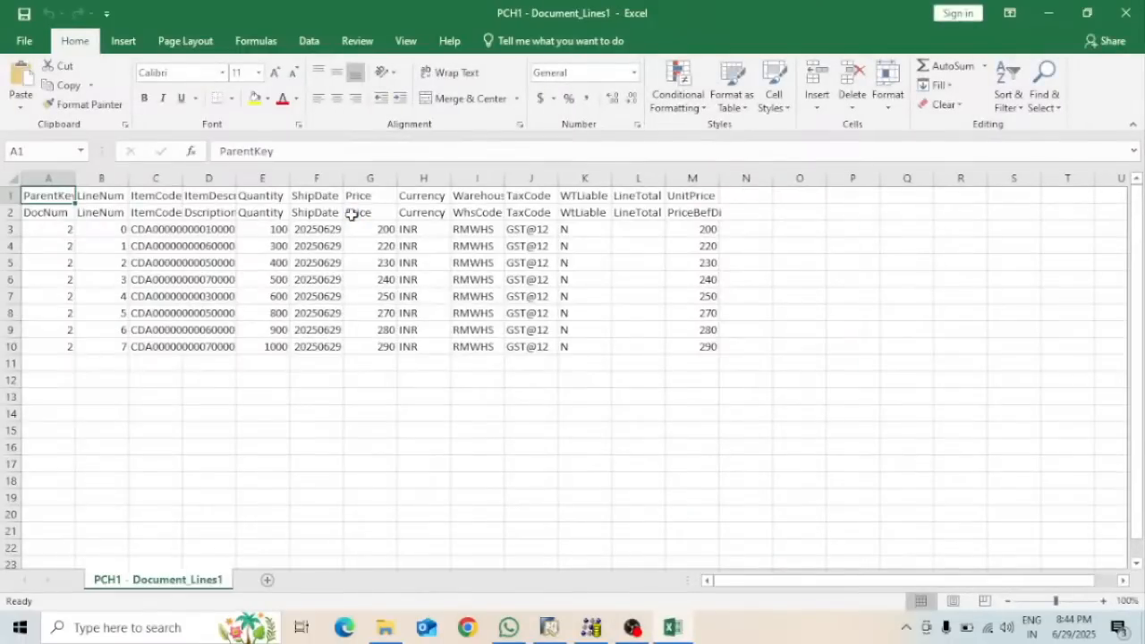
double_click(184, 180)
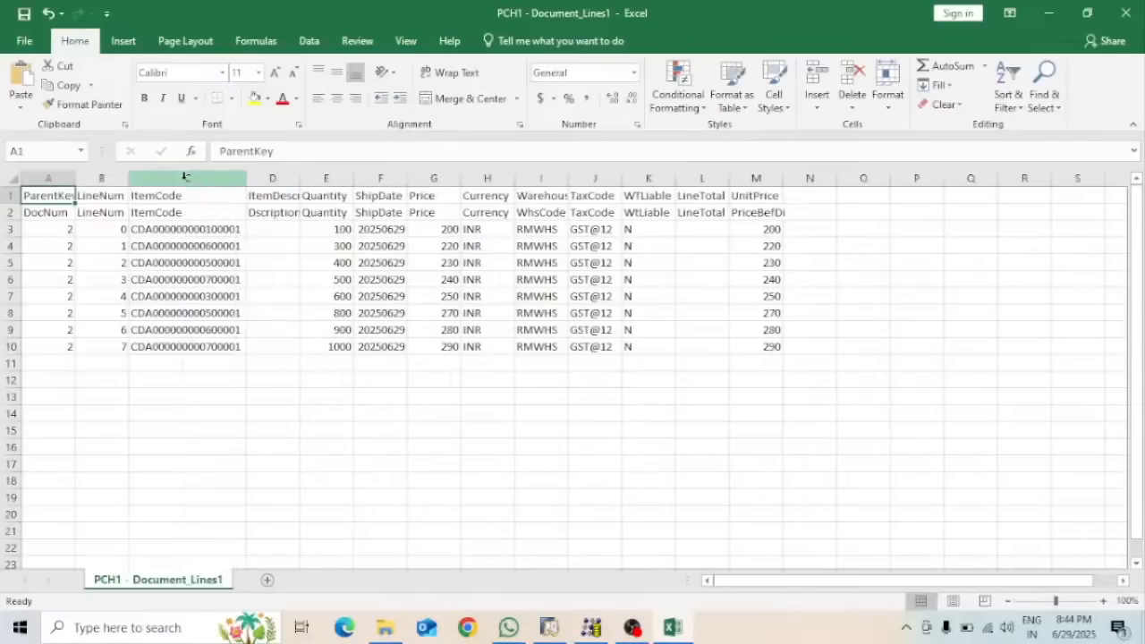
double_click(299, 178)
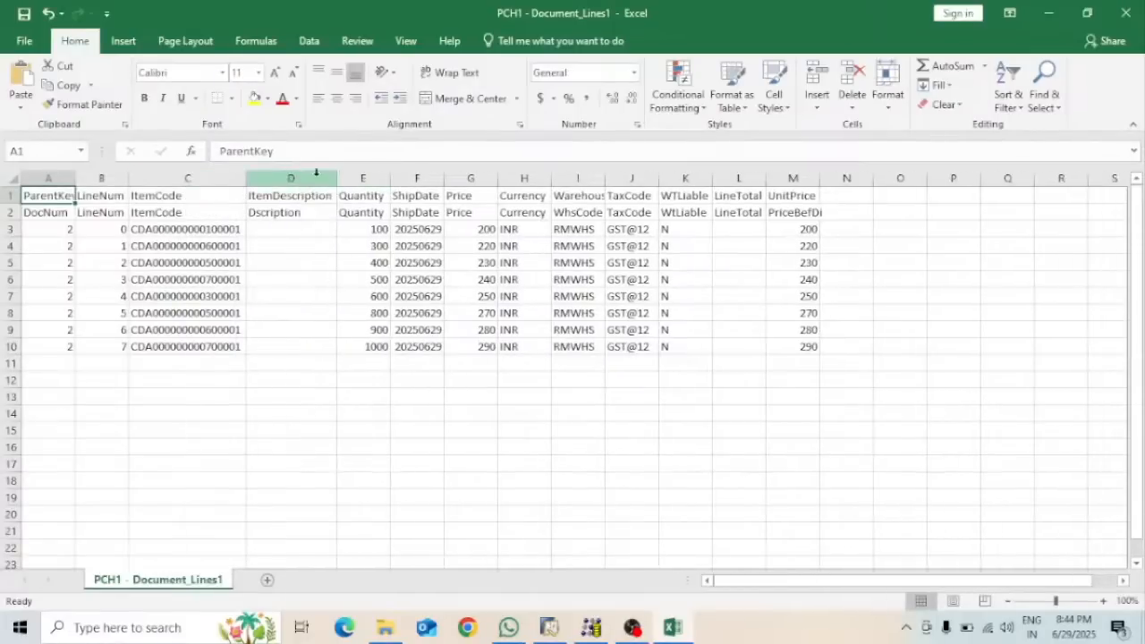
double_click(387, 179)
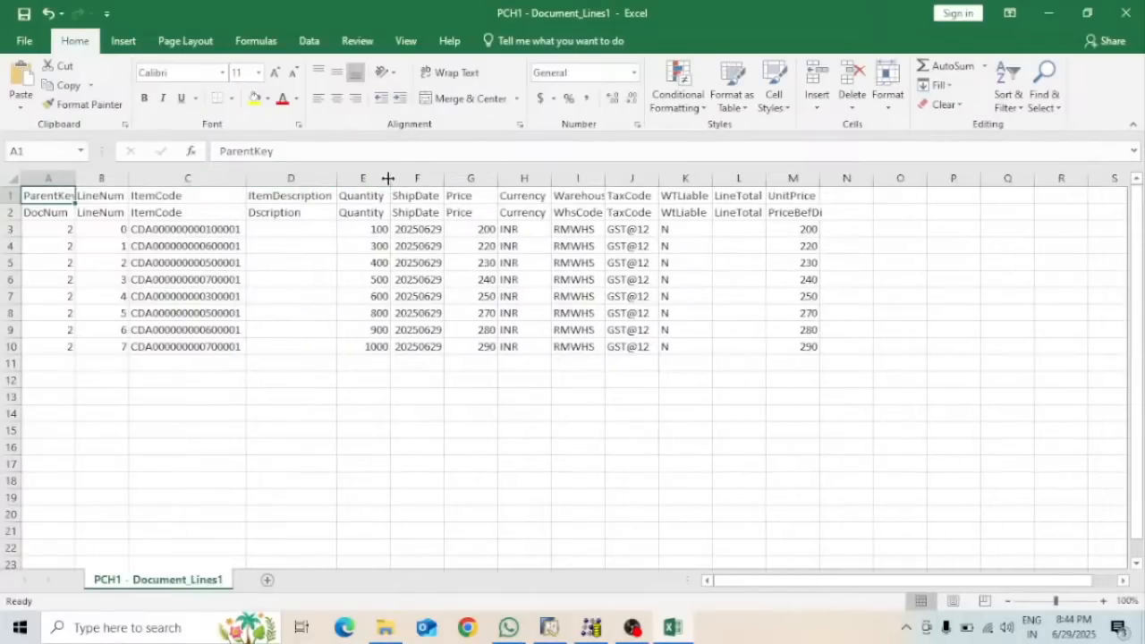
double_click(439, 176)
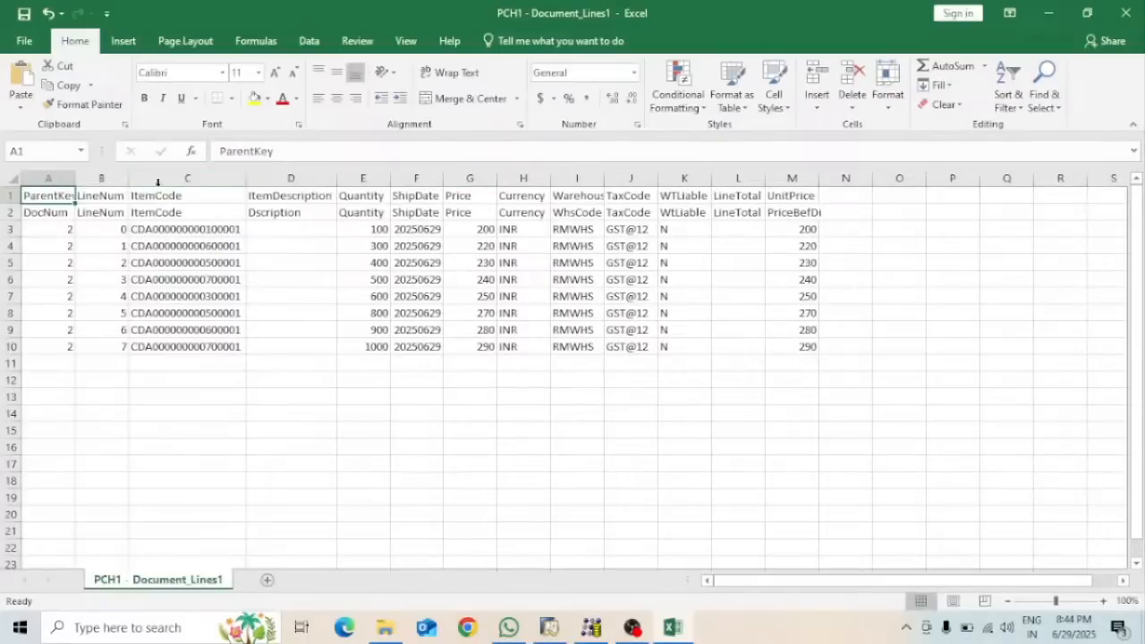
double_click(76, 178)
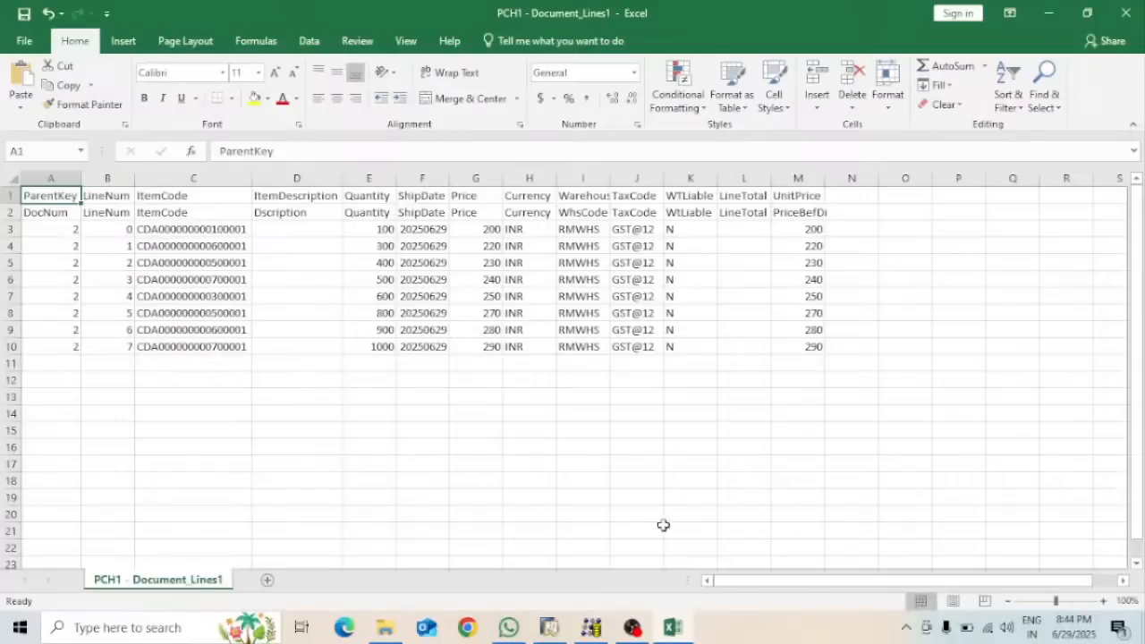
left_click(548, 627)
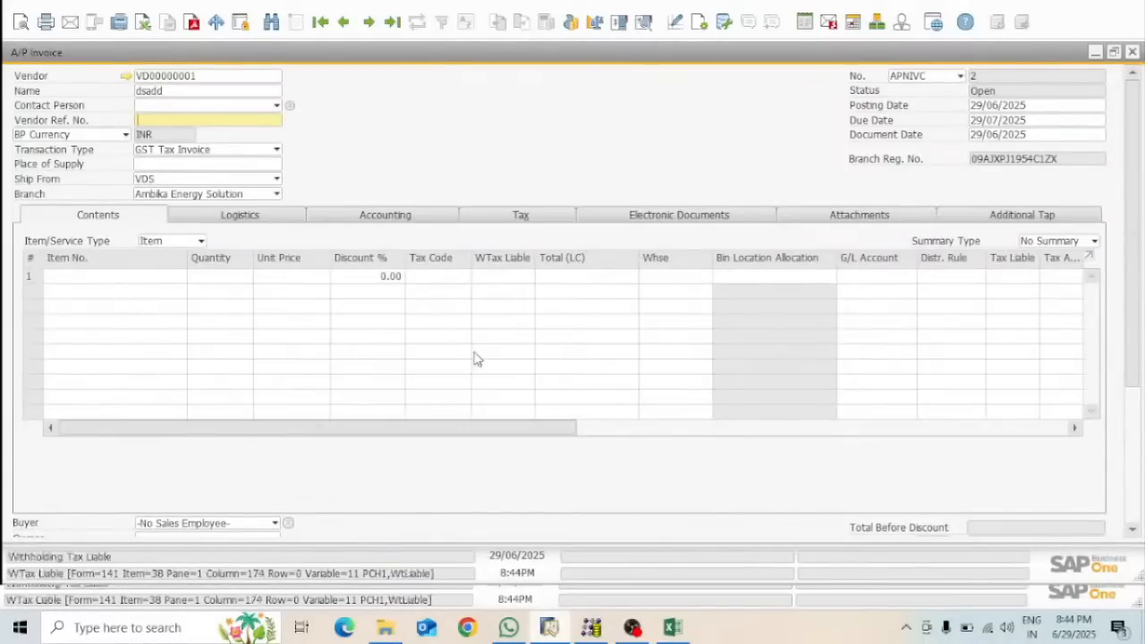
Compare the Excel sheet with the A/P Invoice, then minimize SAP Business One to the desktop
left_click(673, 627)
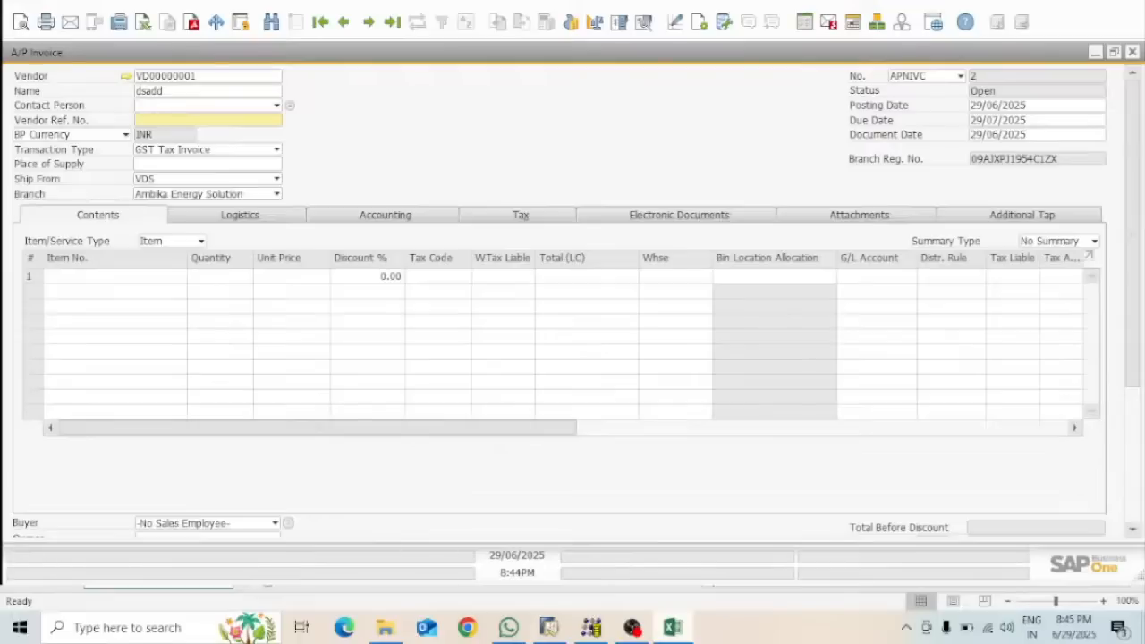
left_click(549, 627)
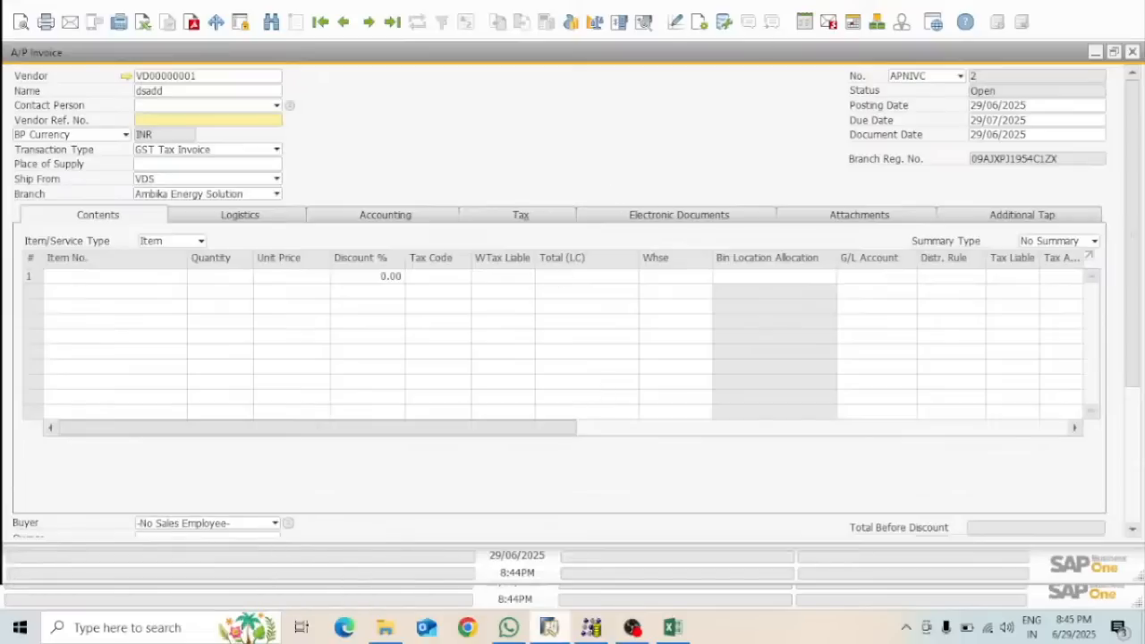
left_click(673, 630)
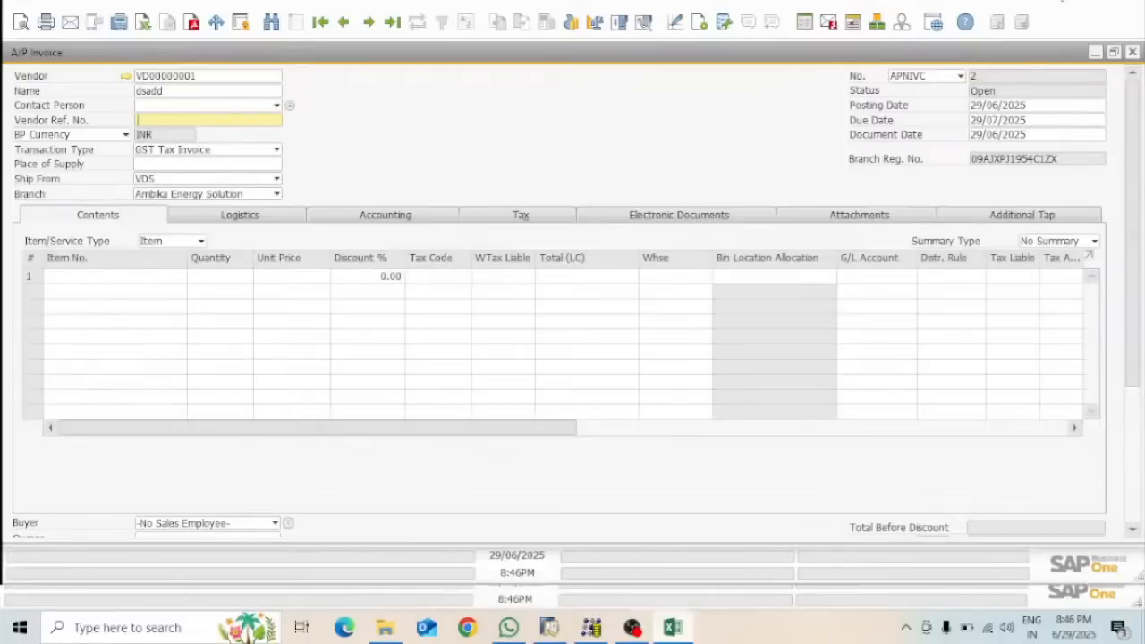
left_click(1101, 10)
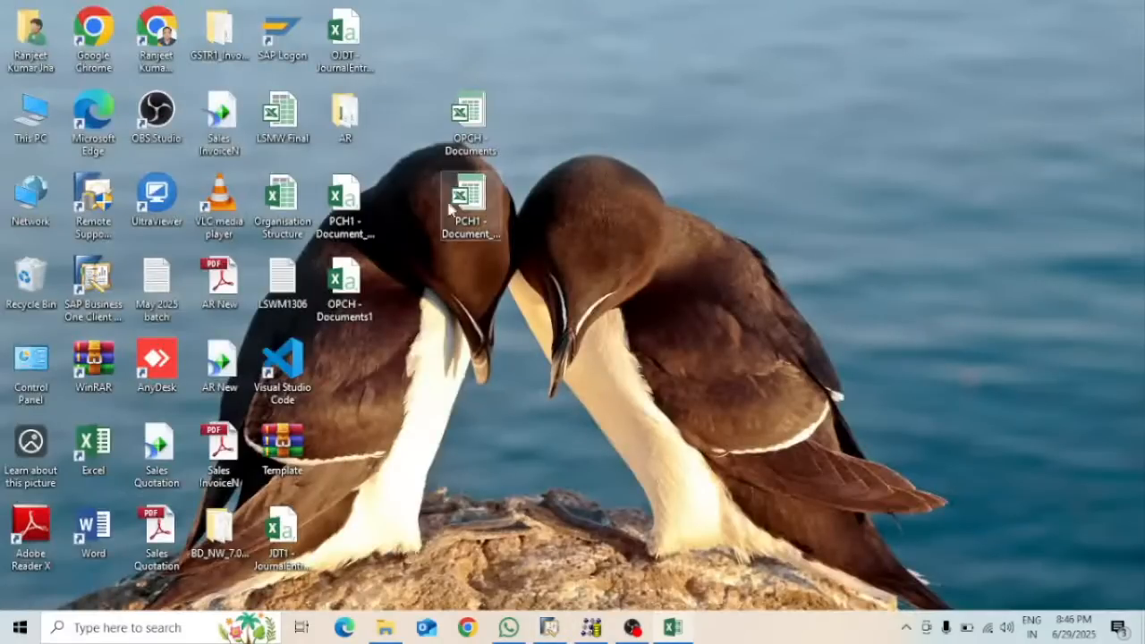
double_click(484, 209)
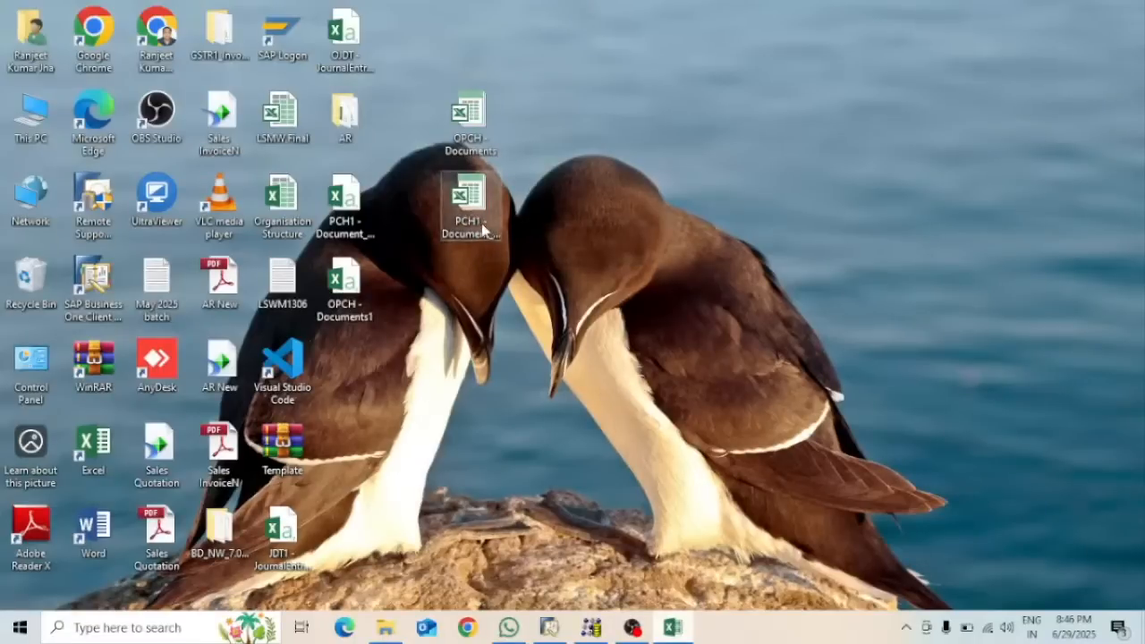
double_click(482, 230)
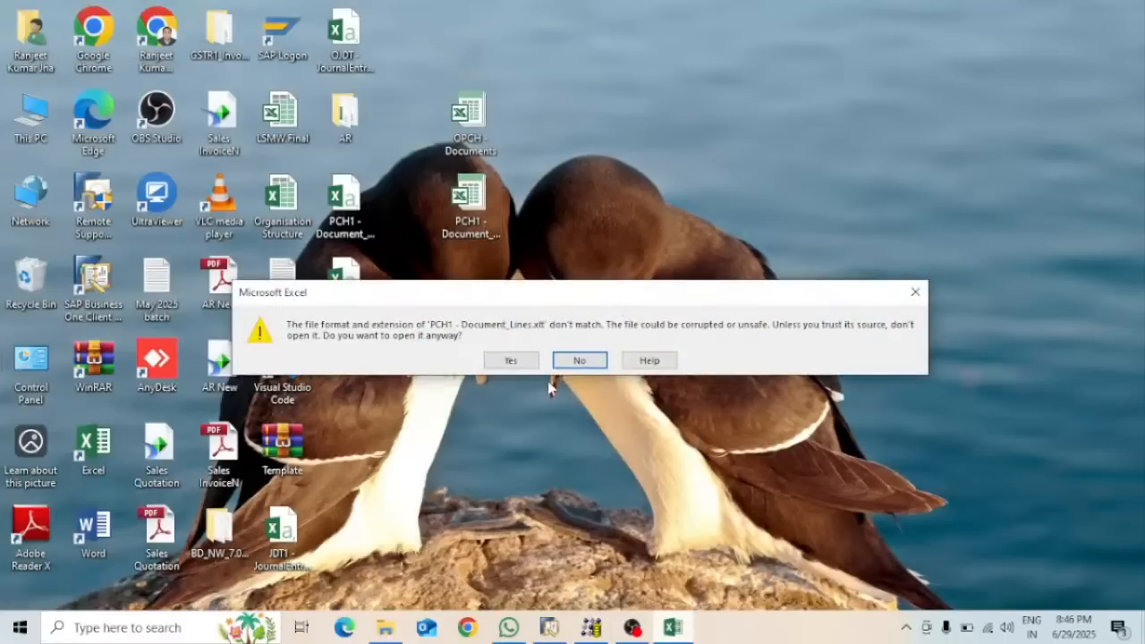
left_click(511, 361)
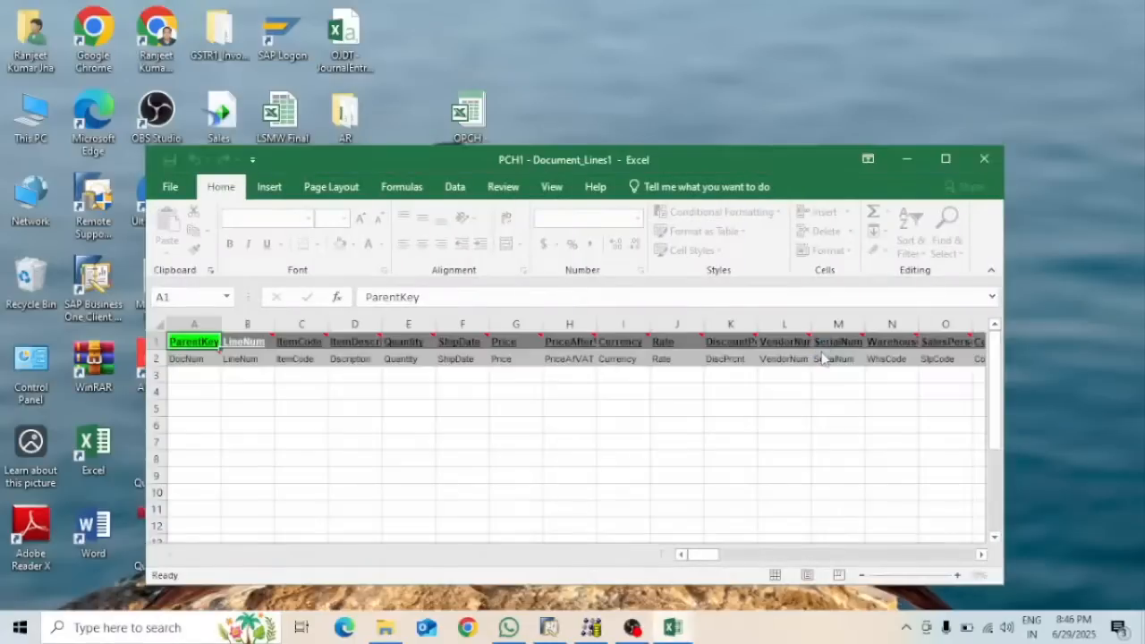
left_click(939, 157)
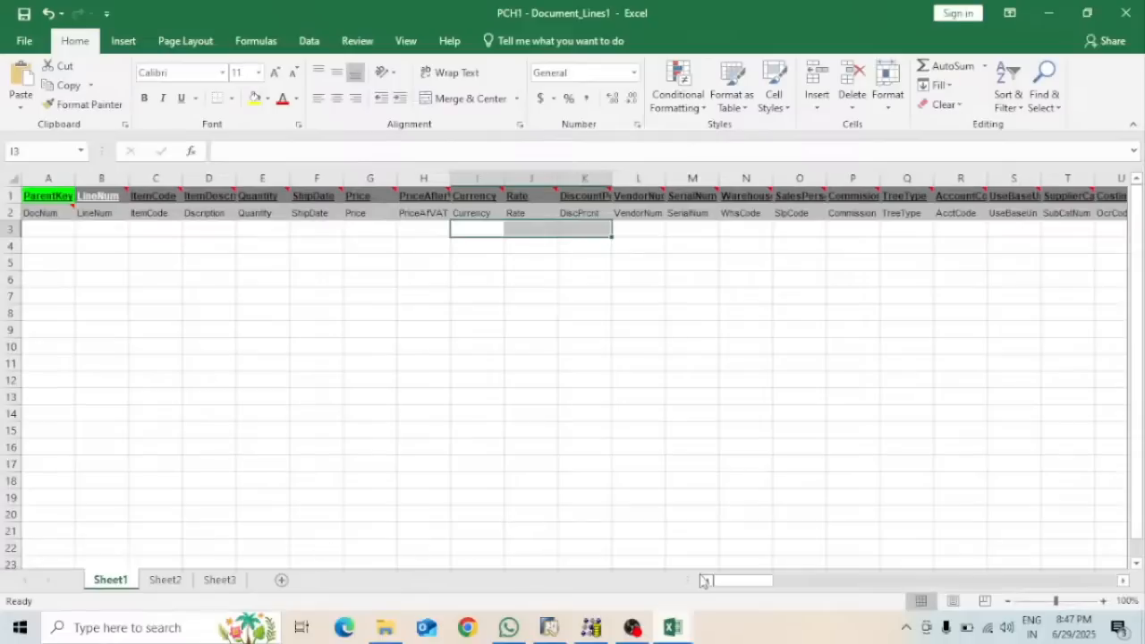
left_click_drag(755, 581, 574, 600)
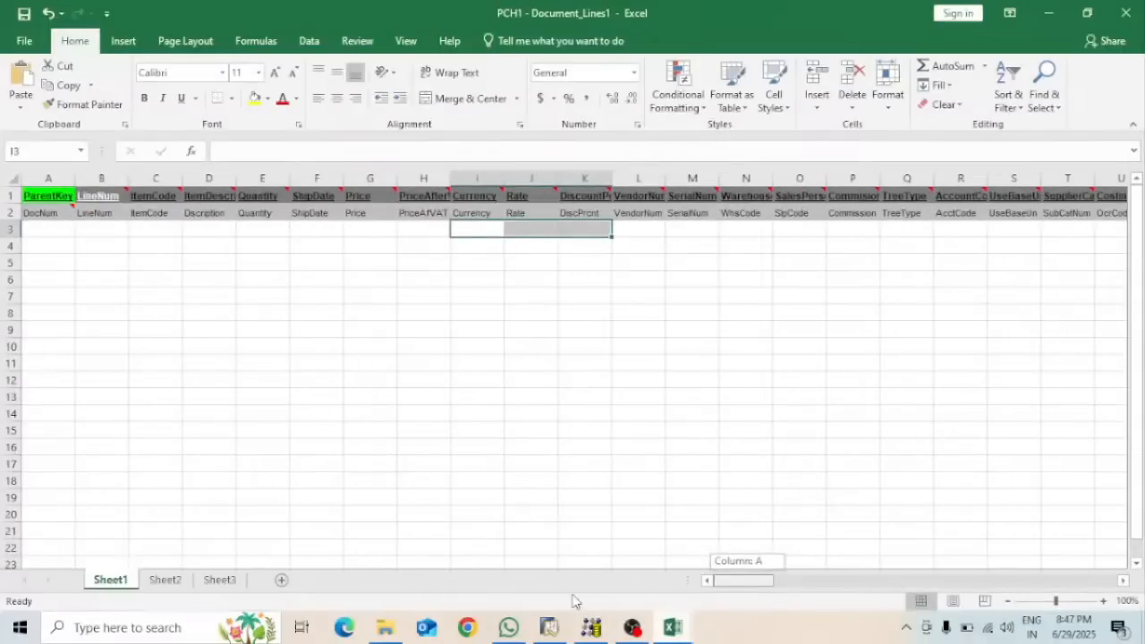
left_click_drag(574, 601, 574, 601)
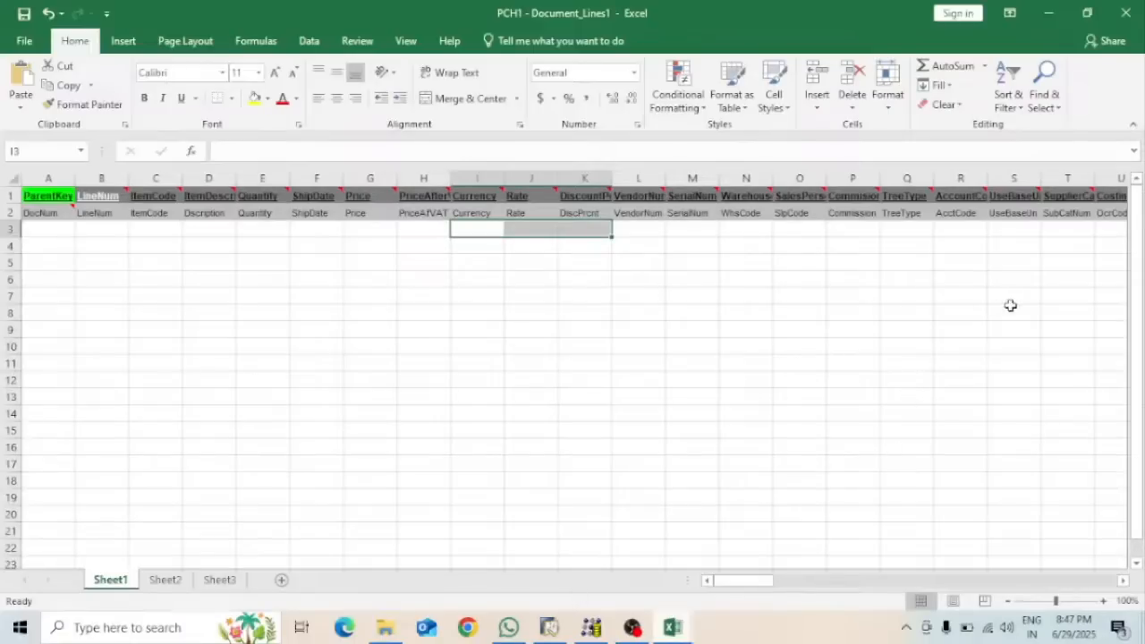
left_click(1125, 13)
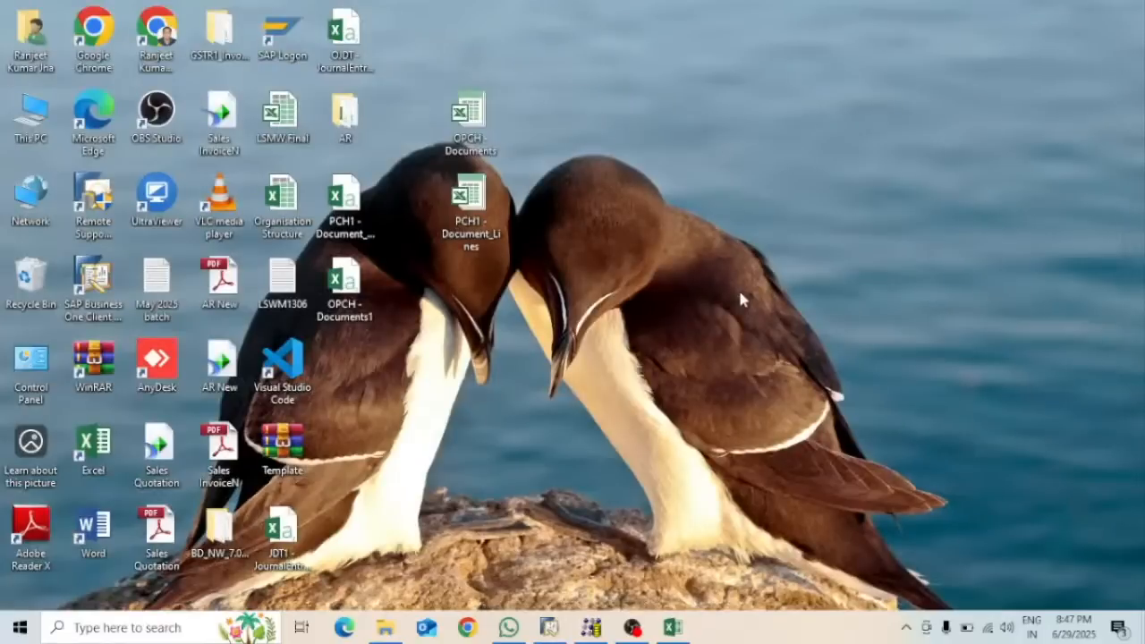
Bring the Data Transfer Workbench back and step the open import wizard back to its welcome page
left_click(591, 628)
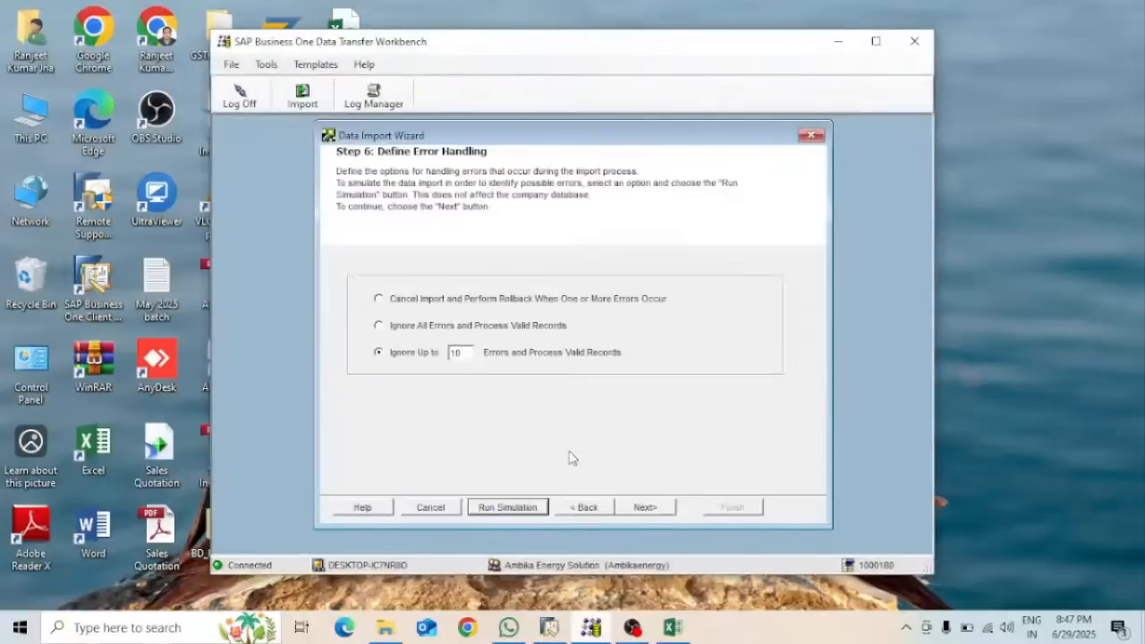
left_click(595, 511)
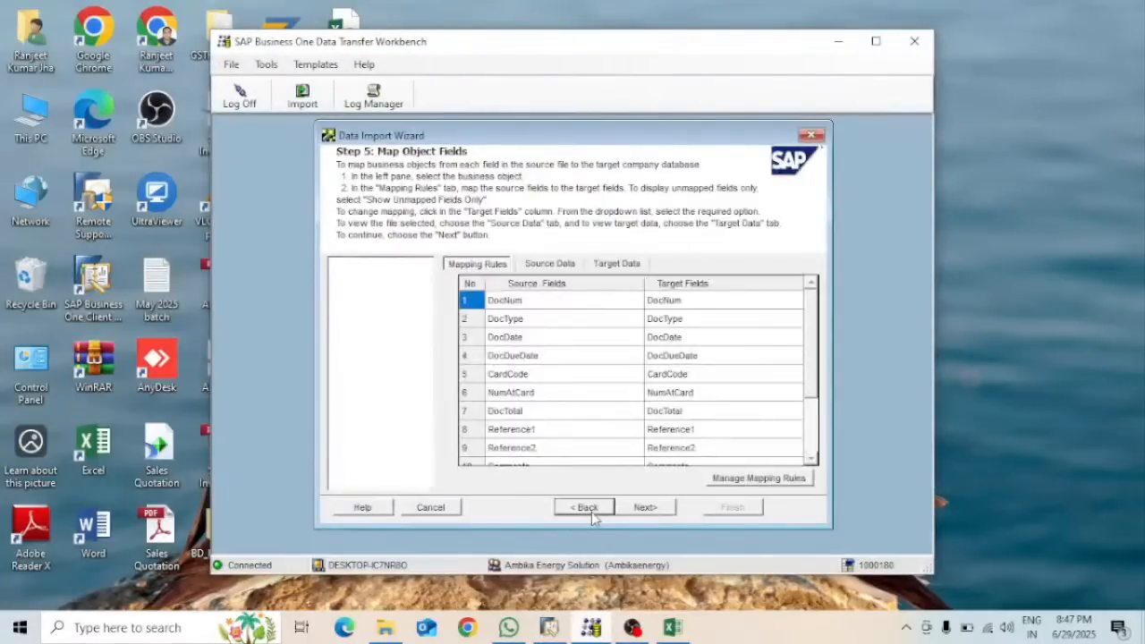
left_click(591, 511)
left_click(592, 512)
left_click(591, 512)
left_click(591, 511)
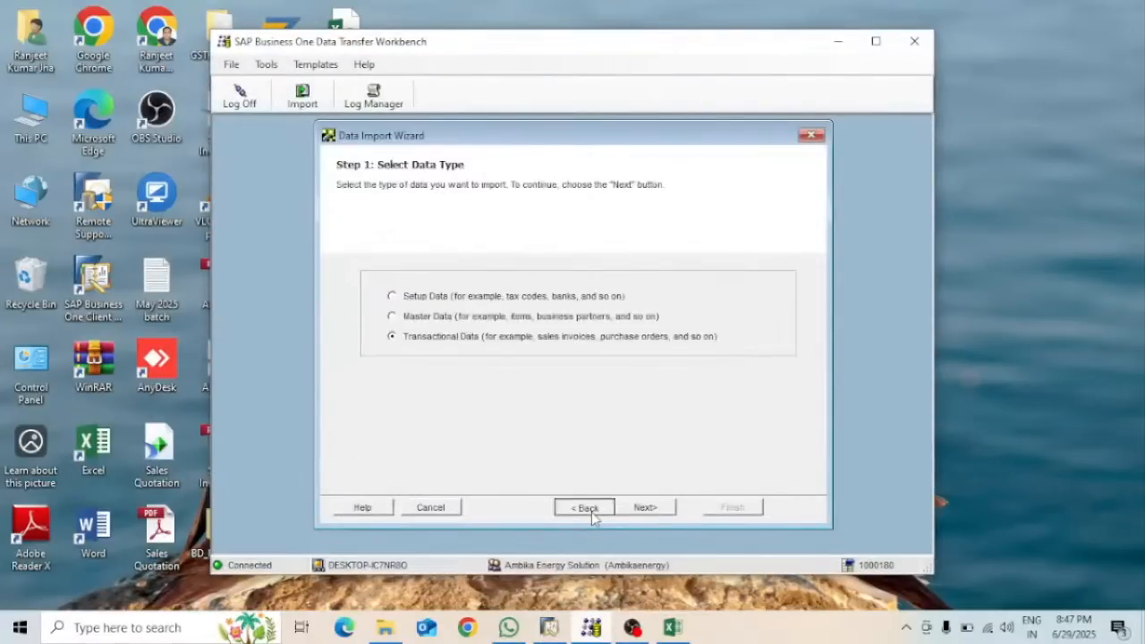
left_click(591, 511)
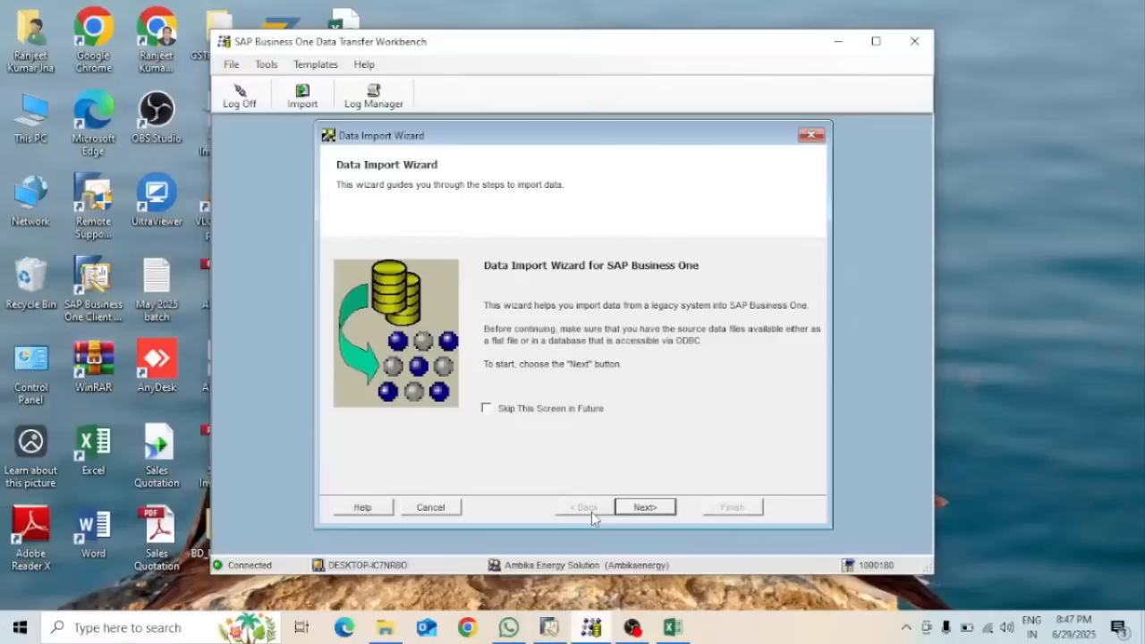
Close that wizard and start a fresh Data Import at Step 1, Select Data Type
left_click(811, 135)
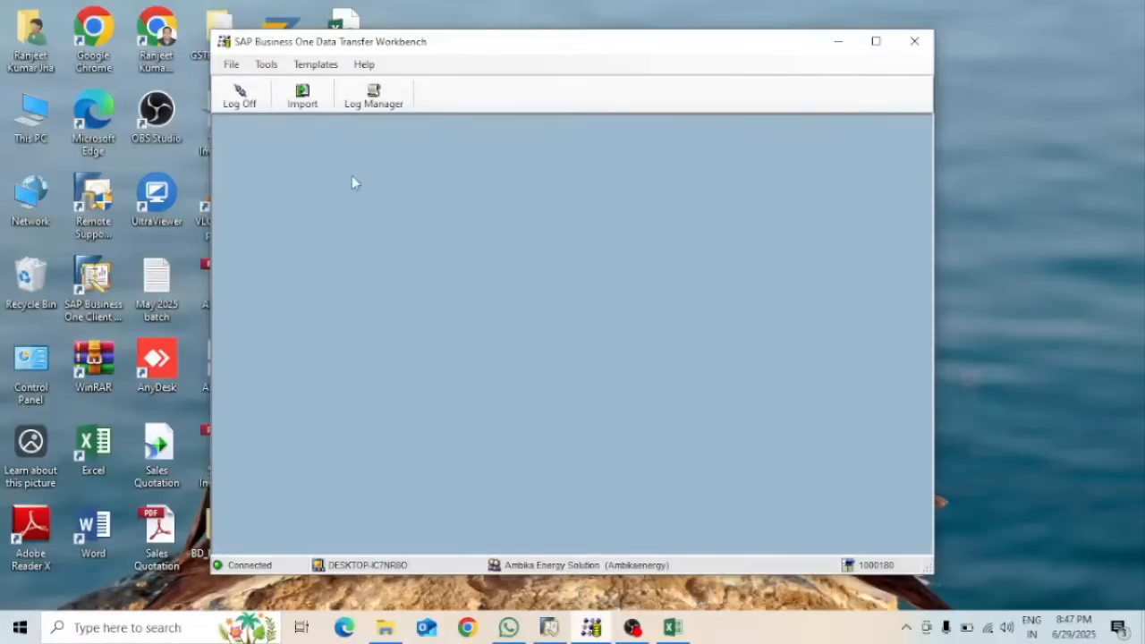
left_click(303, 96)
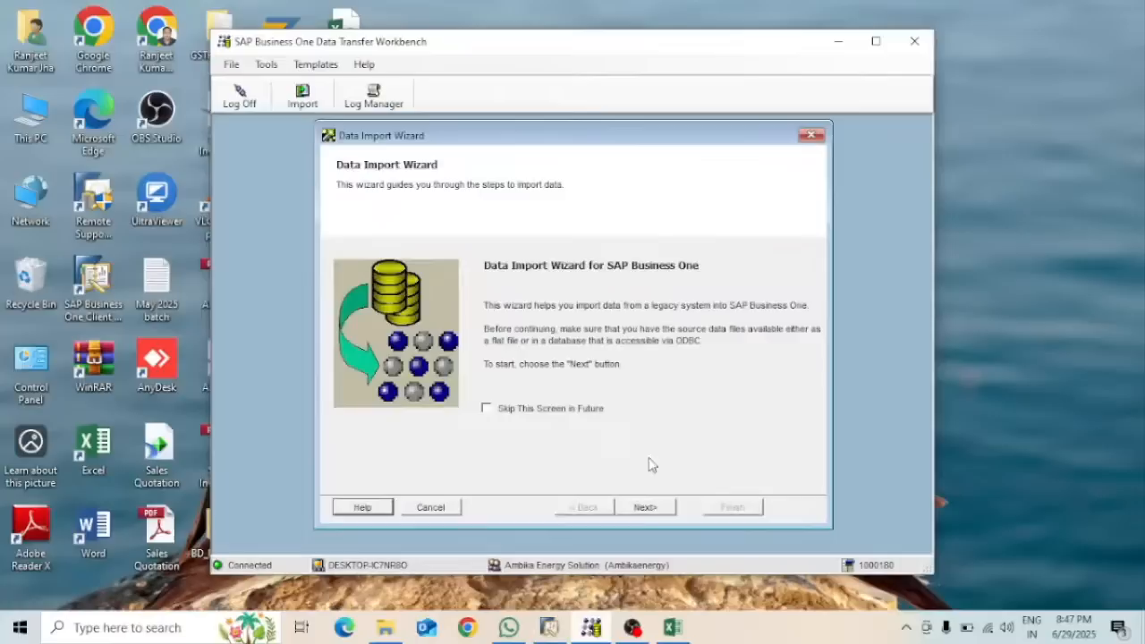
left_click(642, 508)
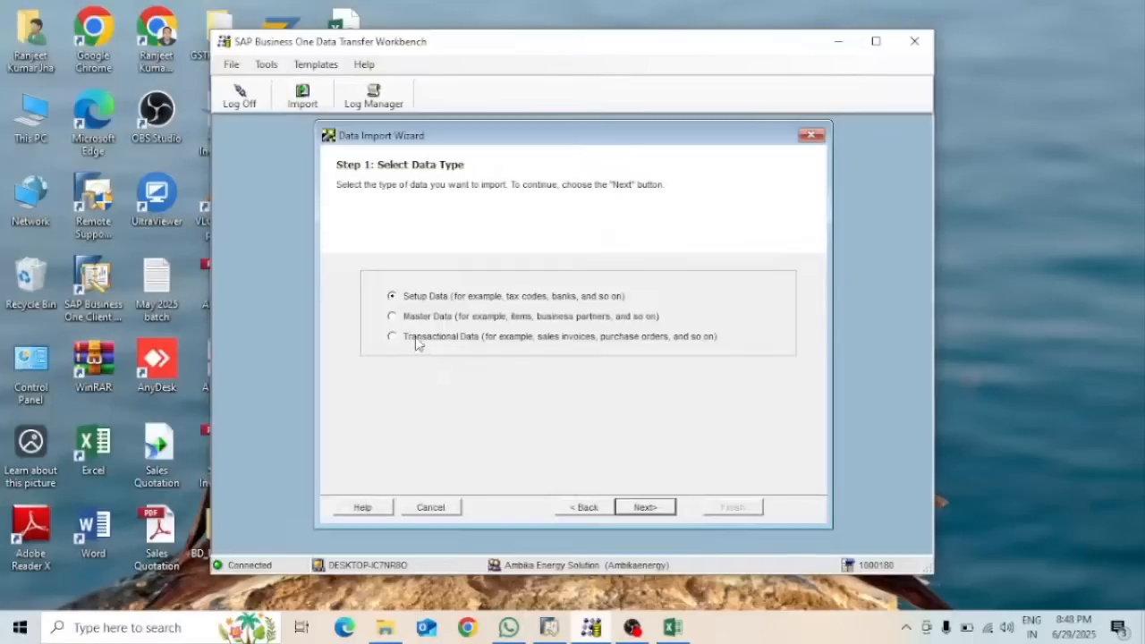
Choose a Transactional Data, Add New Data import of the Purchasing AP Invoice object
left_click(418, 339)
left_click(648, 509)
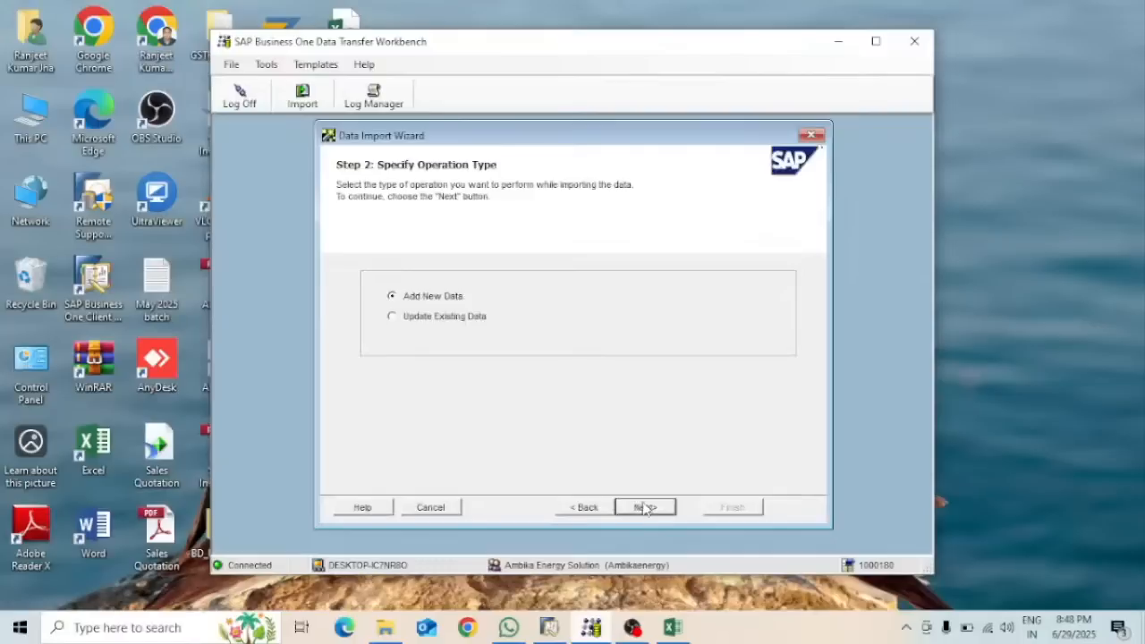
left_click(644, 508)
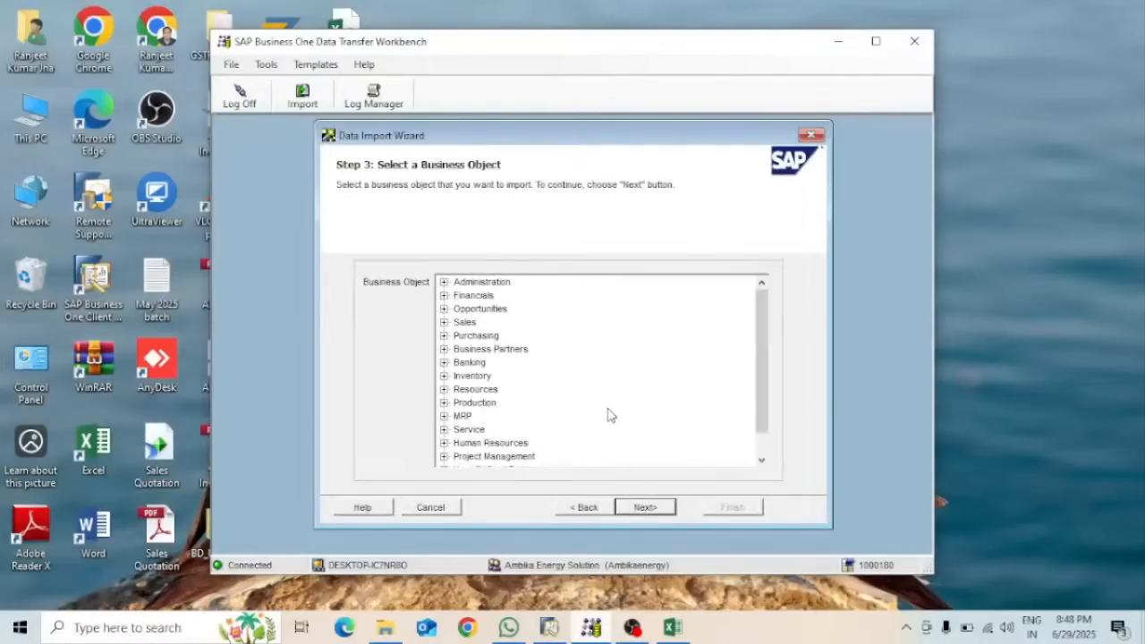
left_click(444, 336)
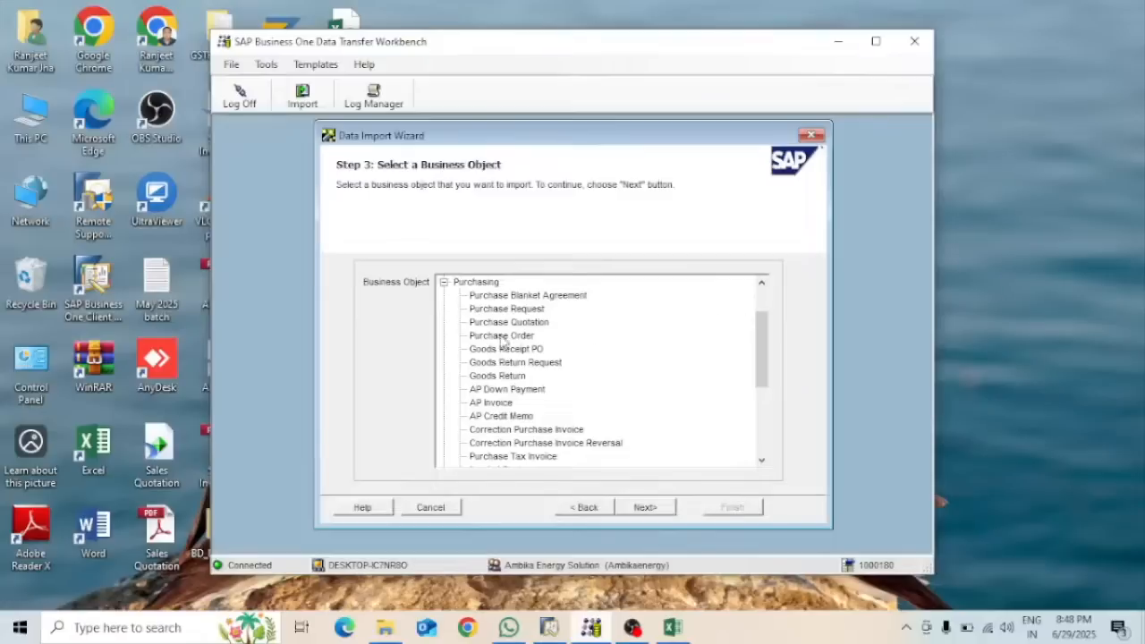
left_click(498, 403)
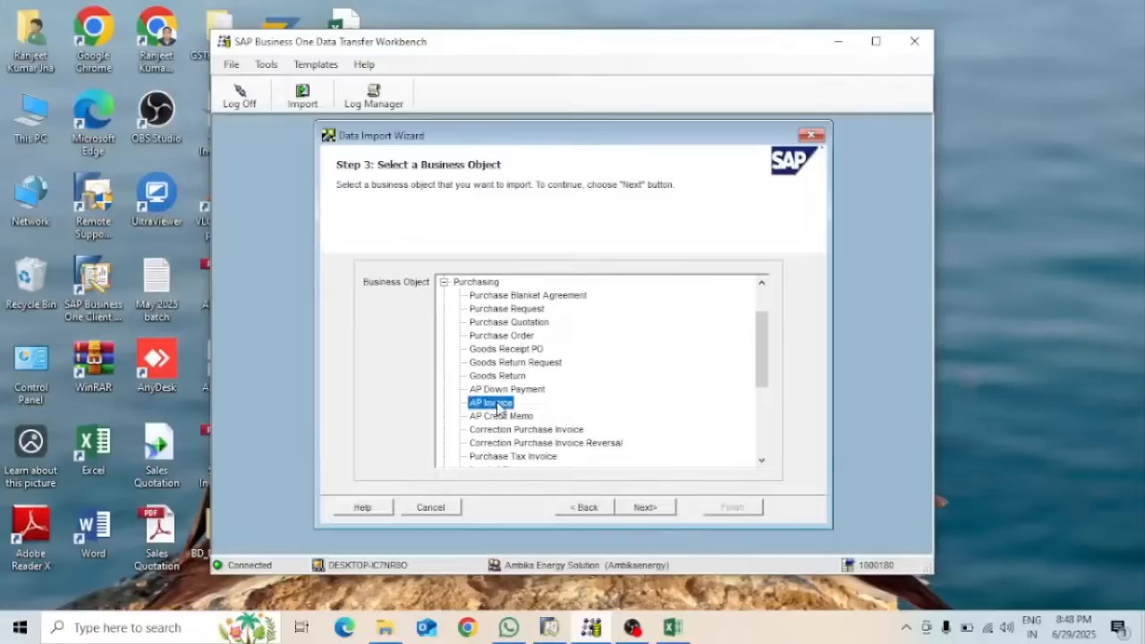
left_click(644, 508)
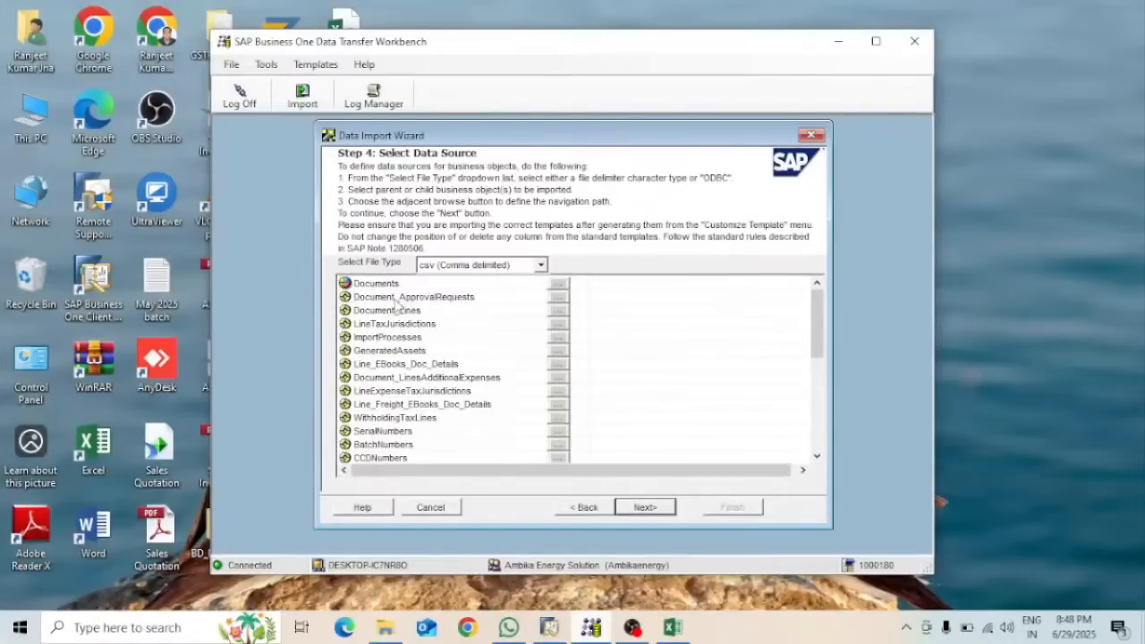
Attach OPCH - Documents1 as Documents and PCH1 - Document_Lines1 as Document_Lines sources
left_click(558, 285)
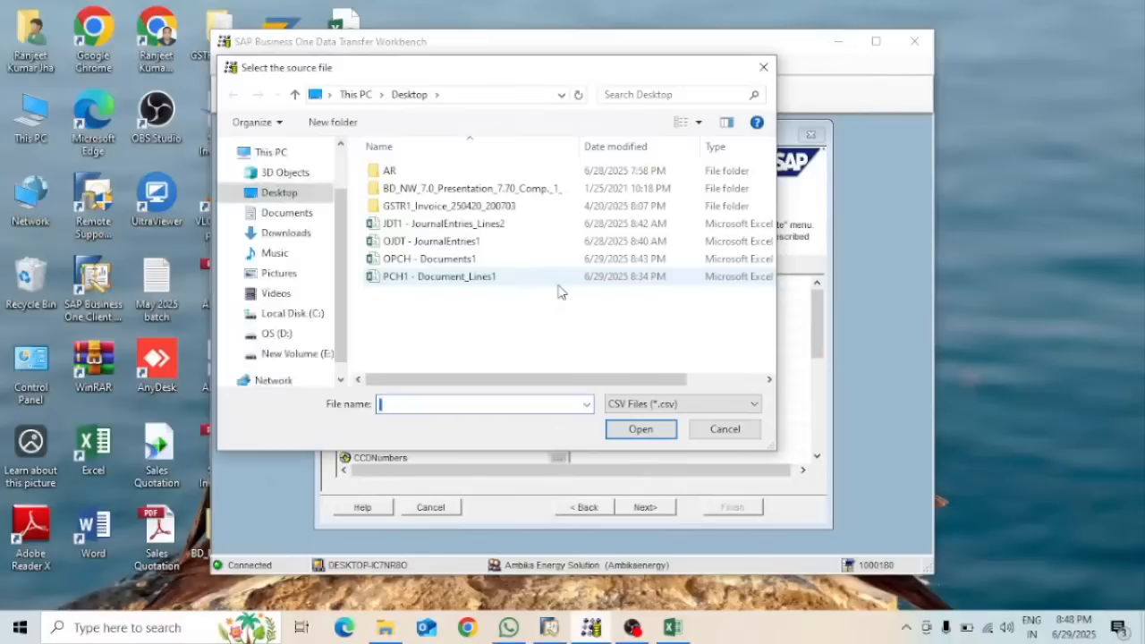
left_click(404, 259)
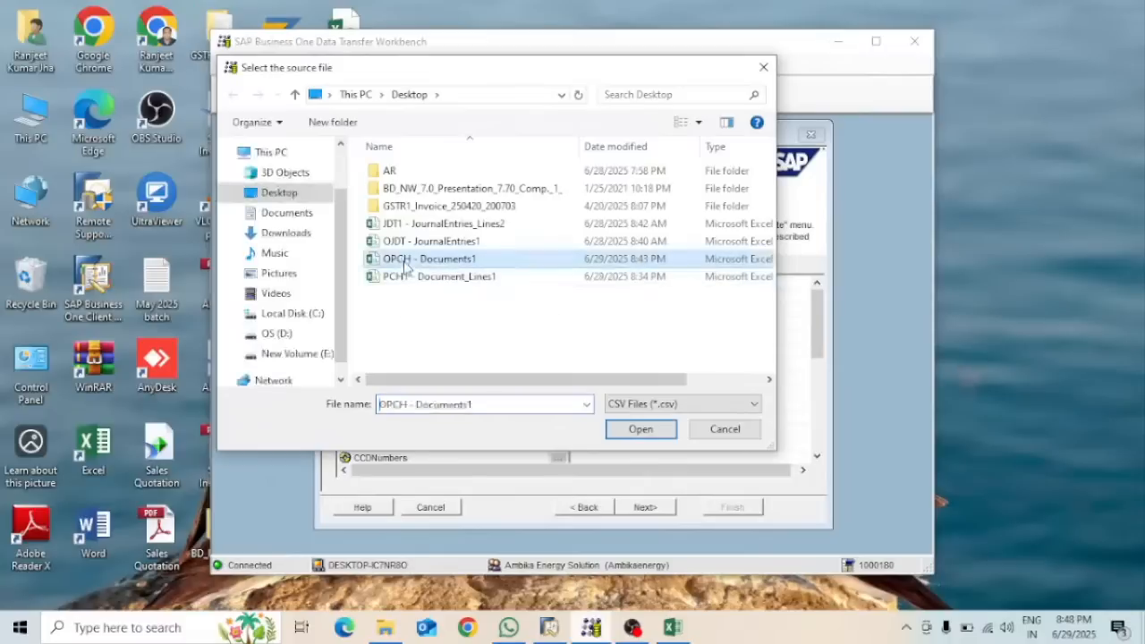
left_click(654, 431)
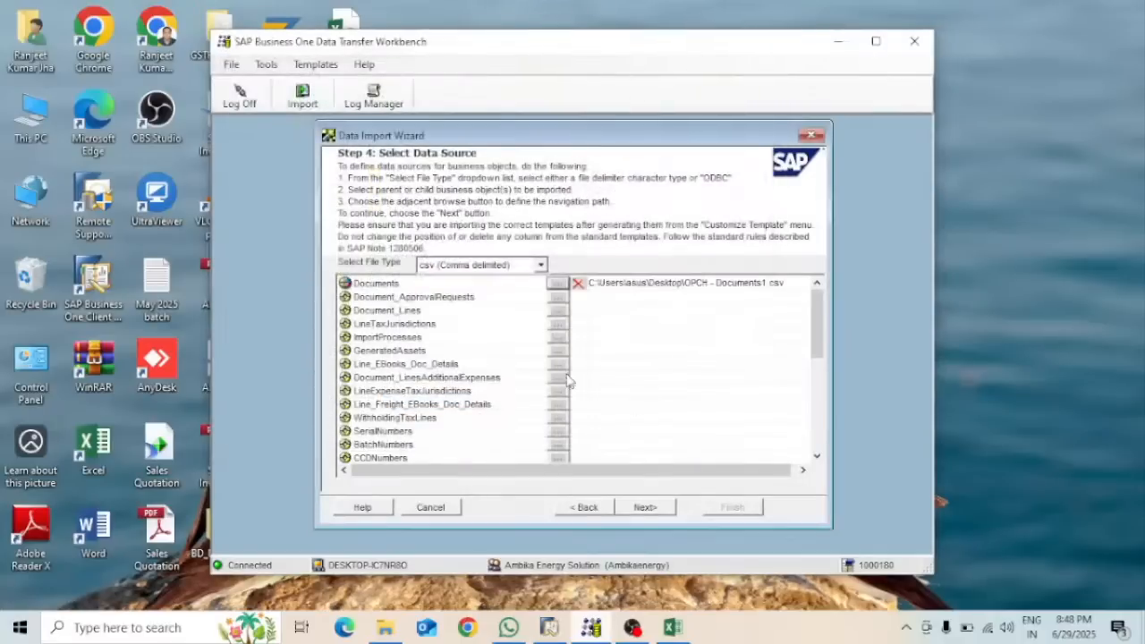
left_click(558, 309)
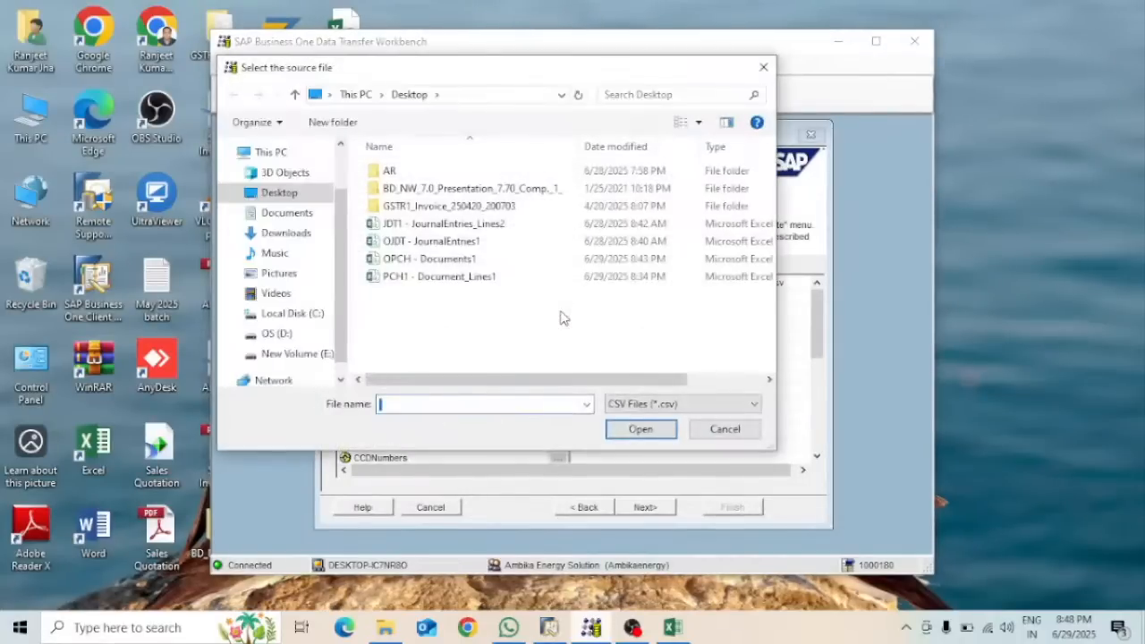
left_click(464, 278)
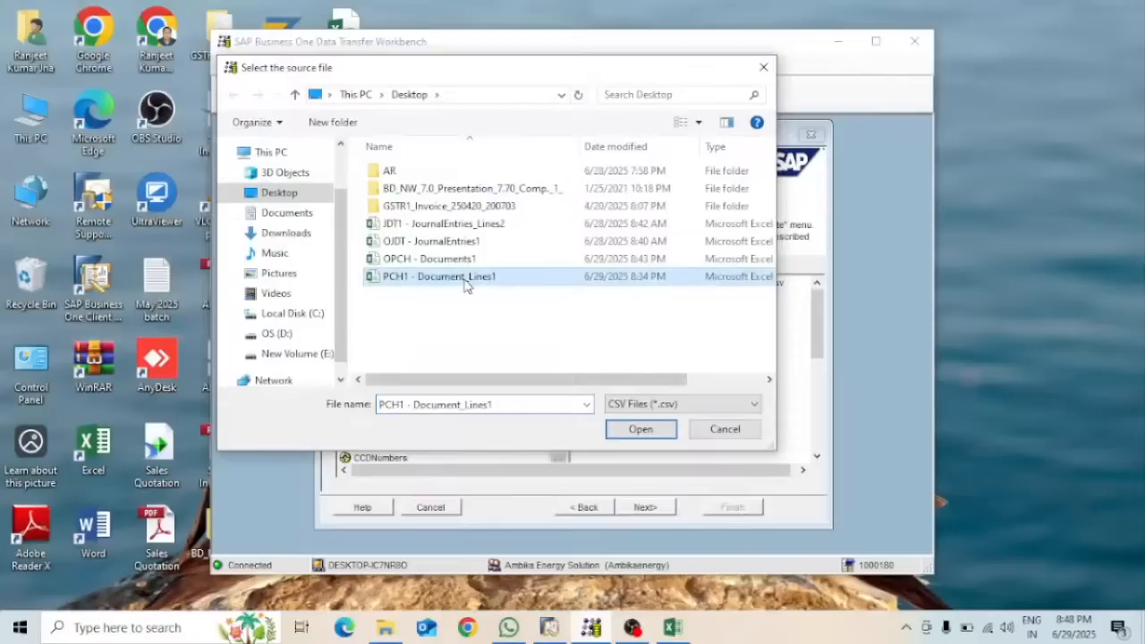
left_click(652, 430)
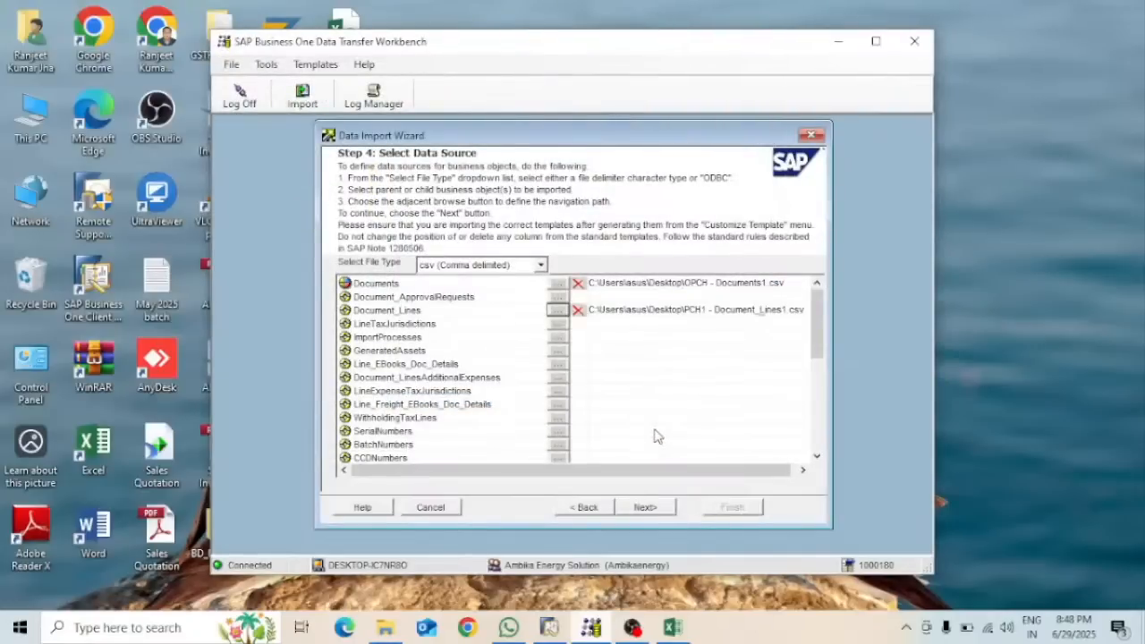
left_click(660, 509)
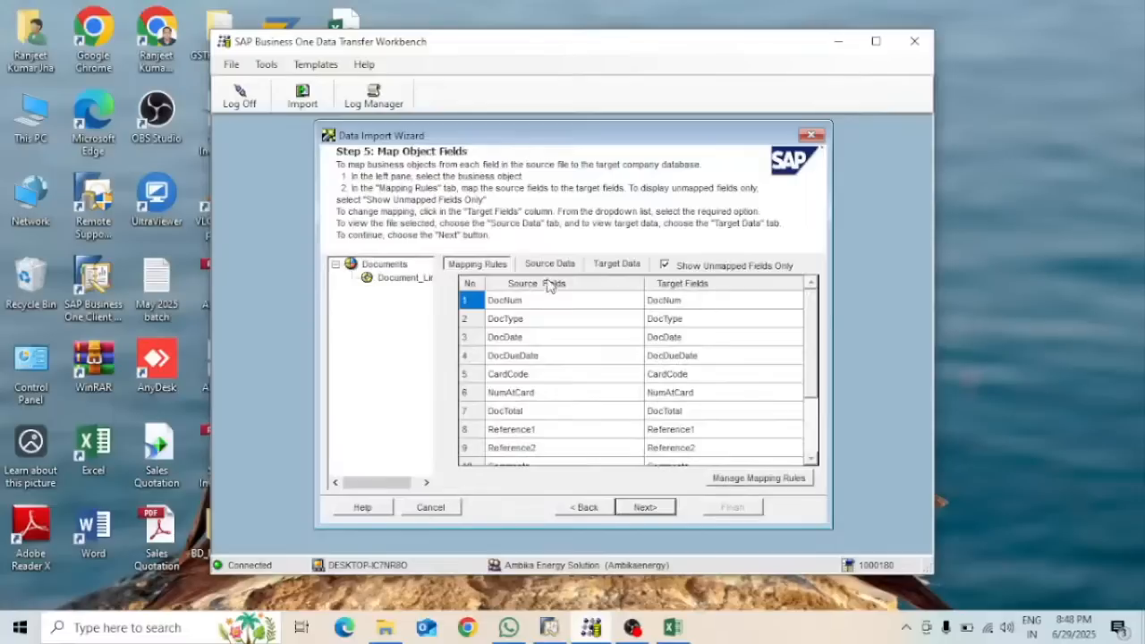
Review the Mapping Rules for the Documents and Document_Lines nodes
left_click_drag(811, 309, 812, 416)
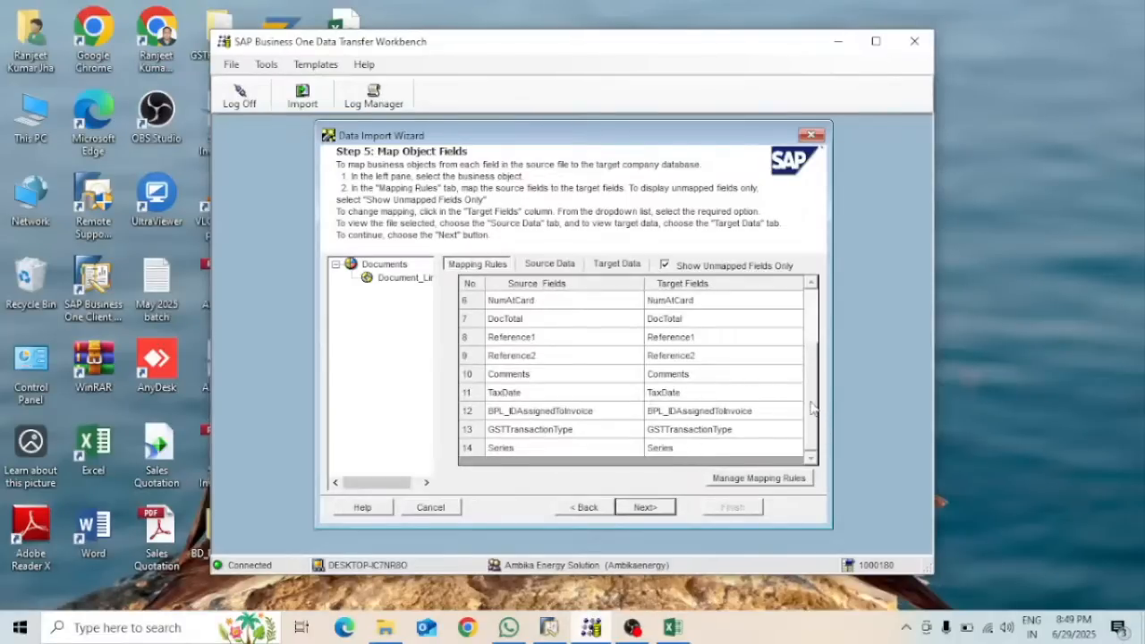
left_click_drag(812, 403, 821, 306)
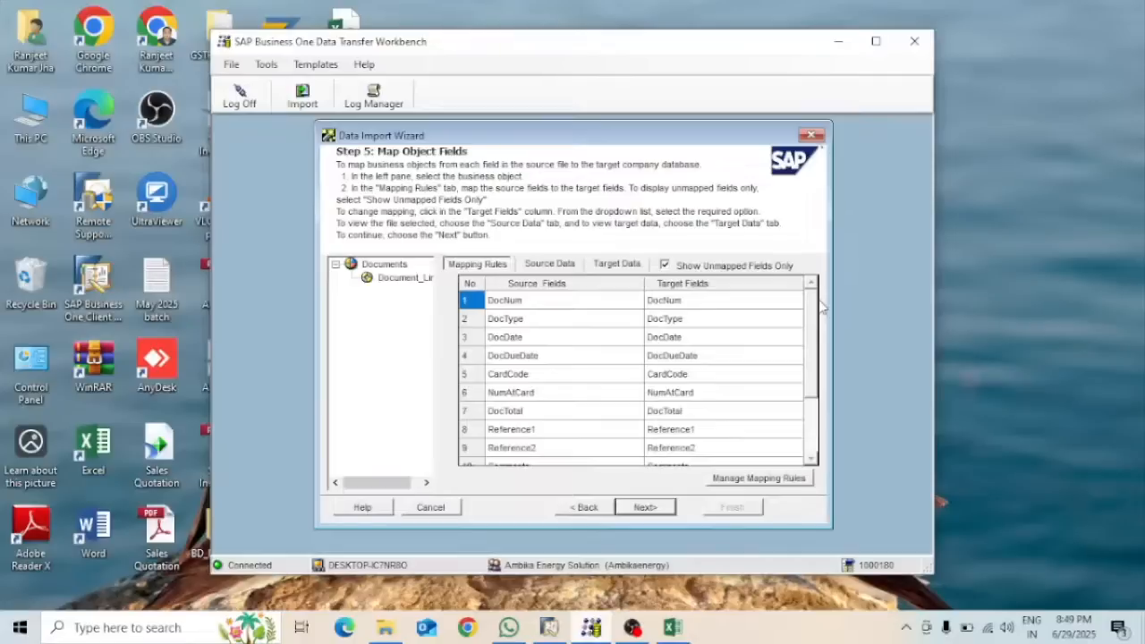
left_click(397, 279)
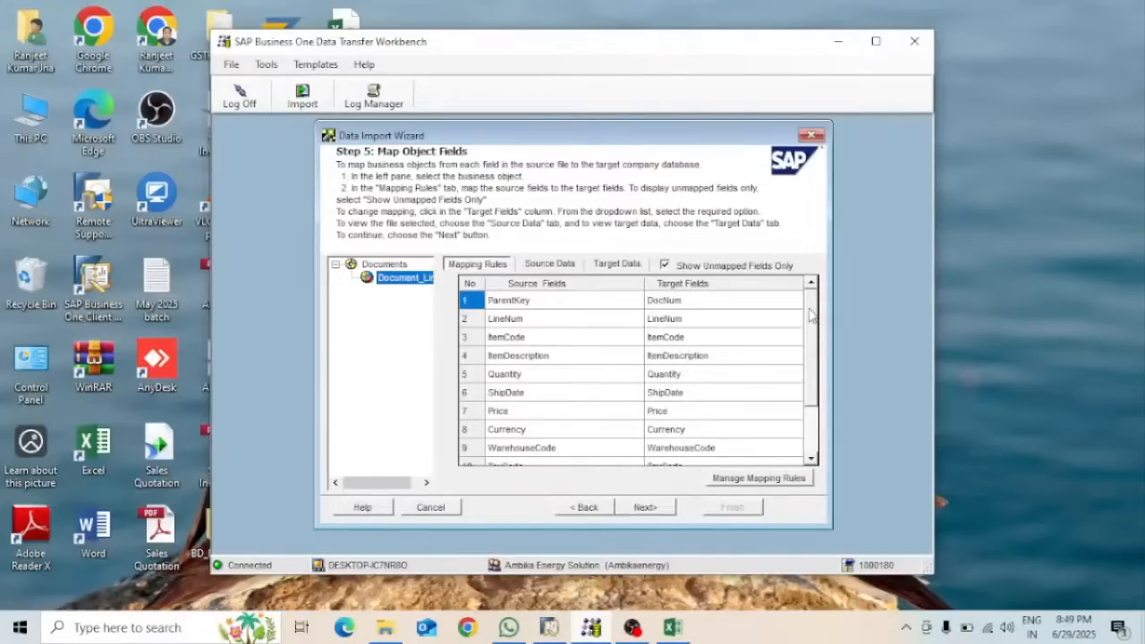
left_click_drag(812, 316, 814, 282)
left_click(394, 265)
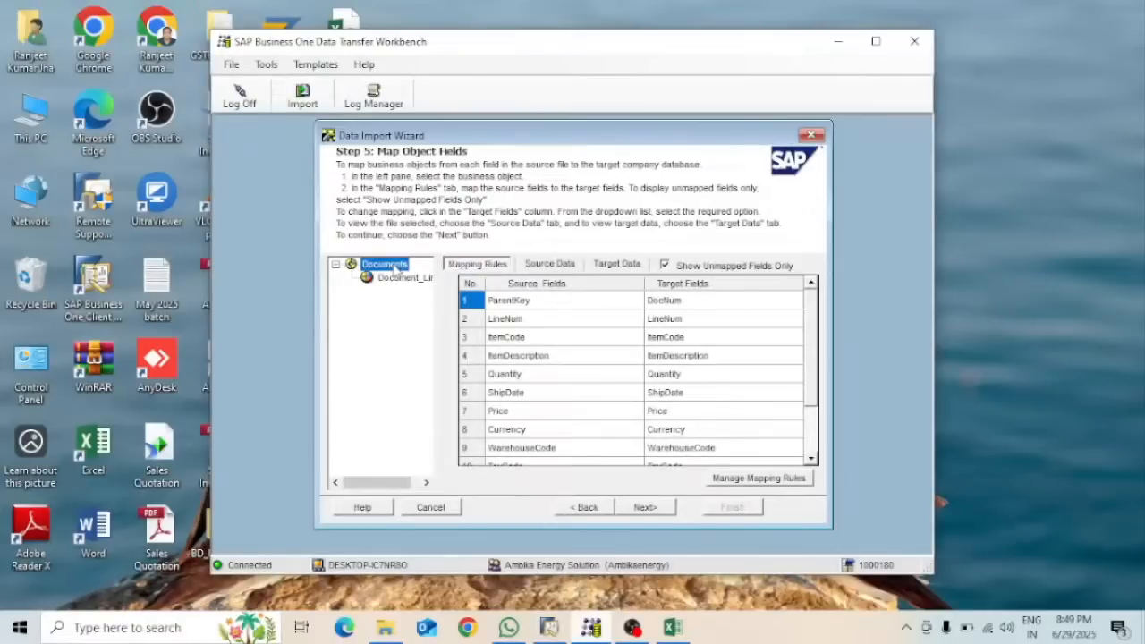
Check the source data: one OPCH header row and eight PCH1 lines, quantities 100–1000
left_click(561, 264)
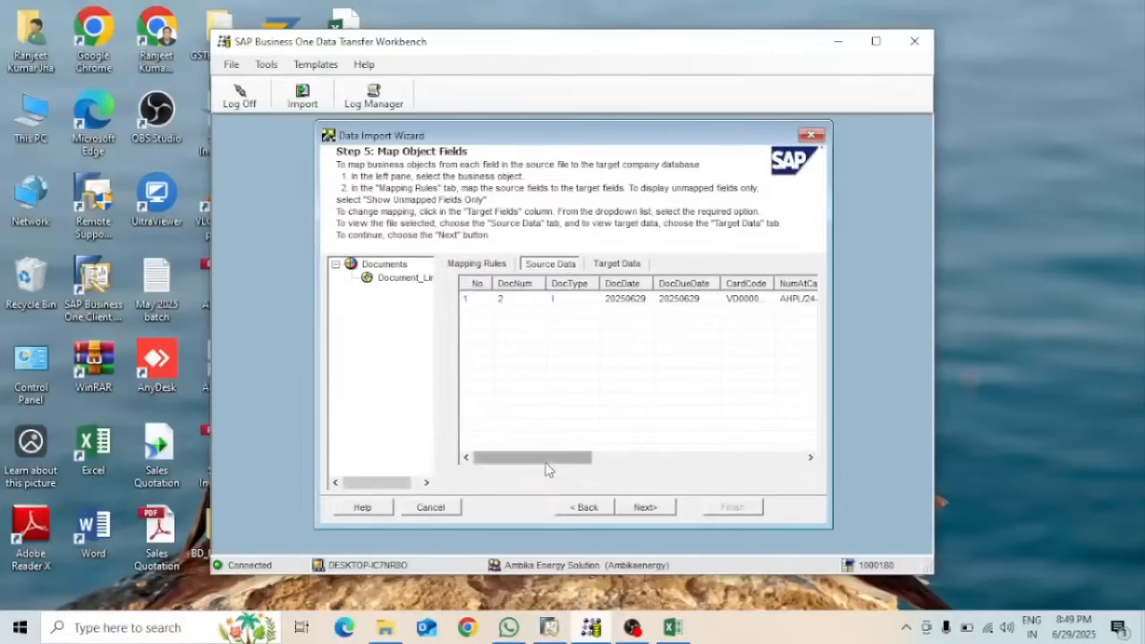
left_click_drag(547, 466, 574, 458)
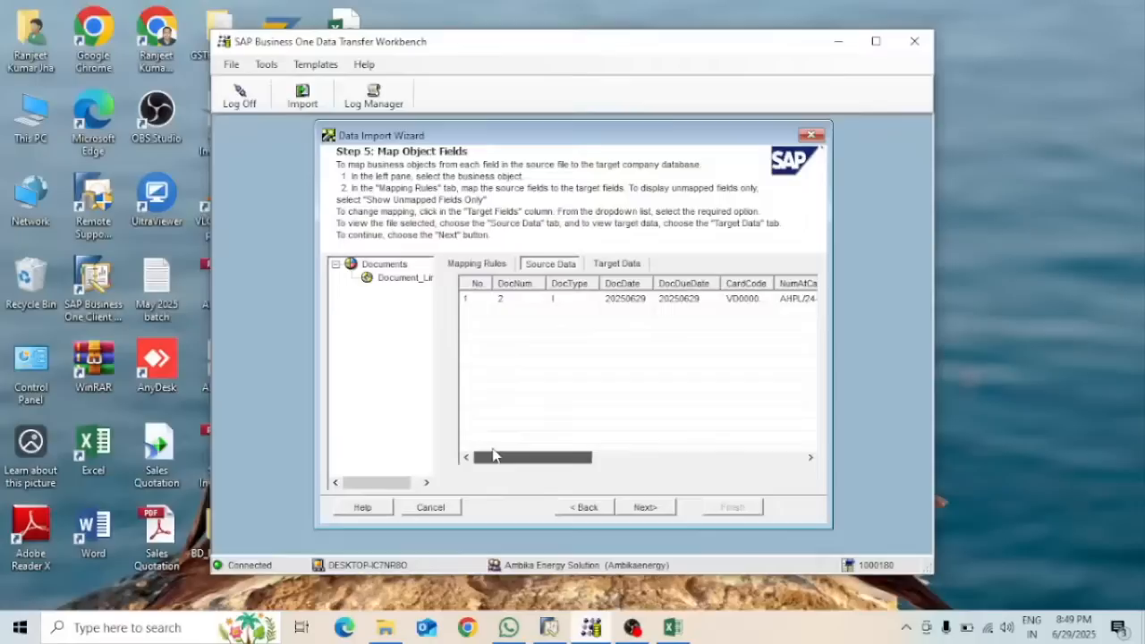
left_click(394, 280)
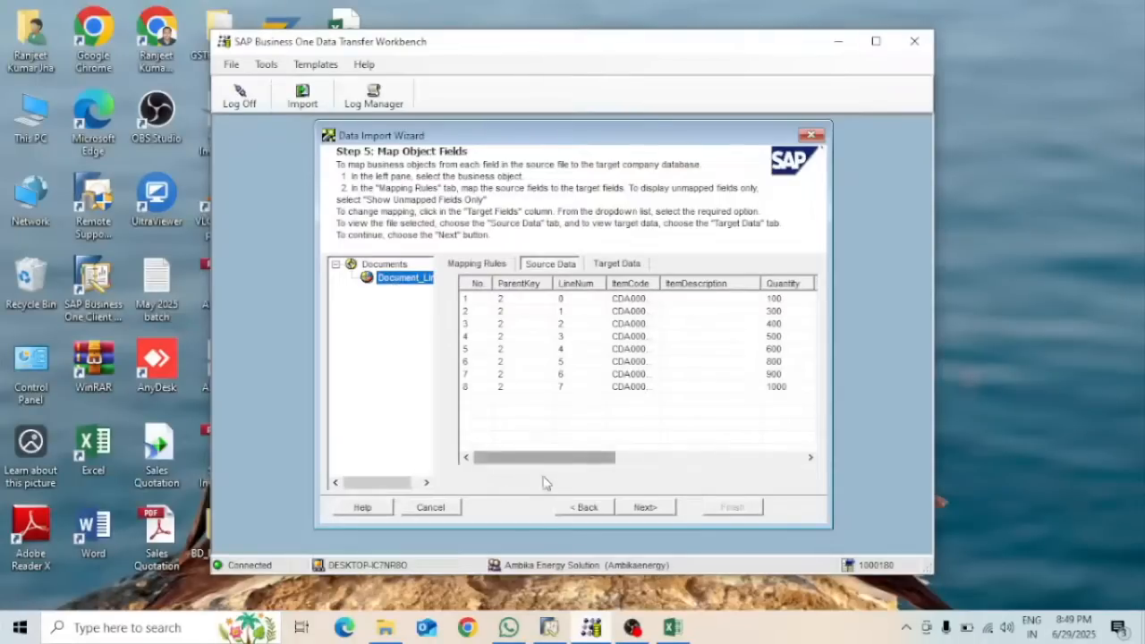
left_click_drag(528, 459, 601, 464)
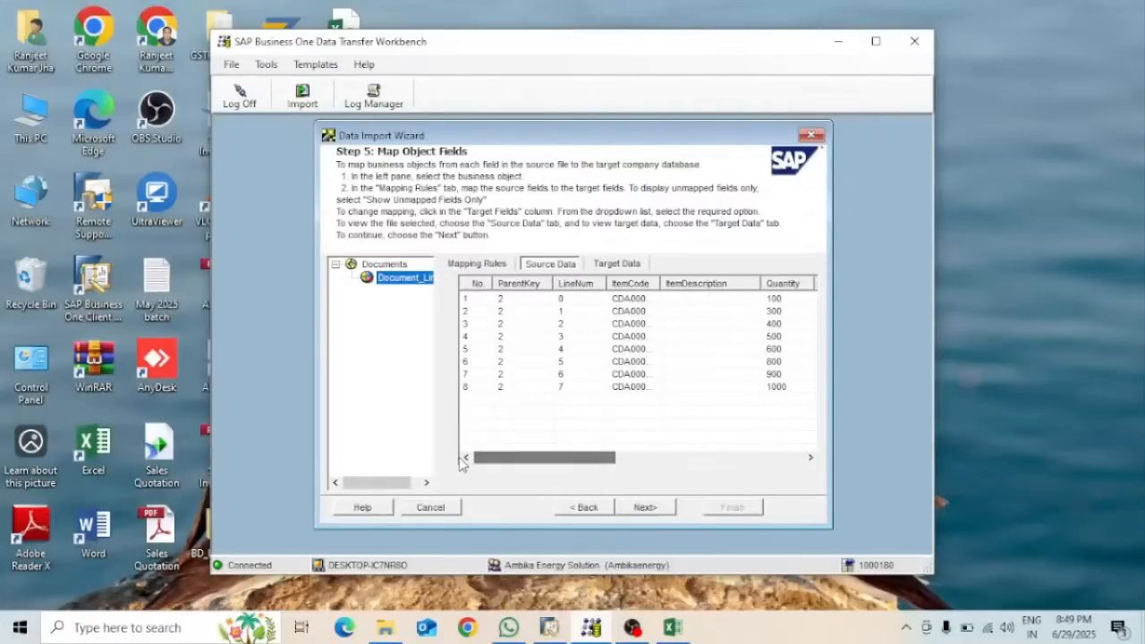
Advance to Step 6, Define Error Handling, keeping 'Ignore Up to 10 Errors' selected
left_click(645, 508)
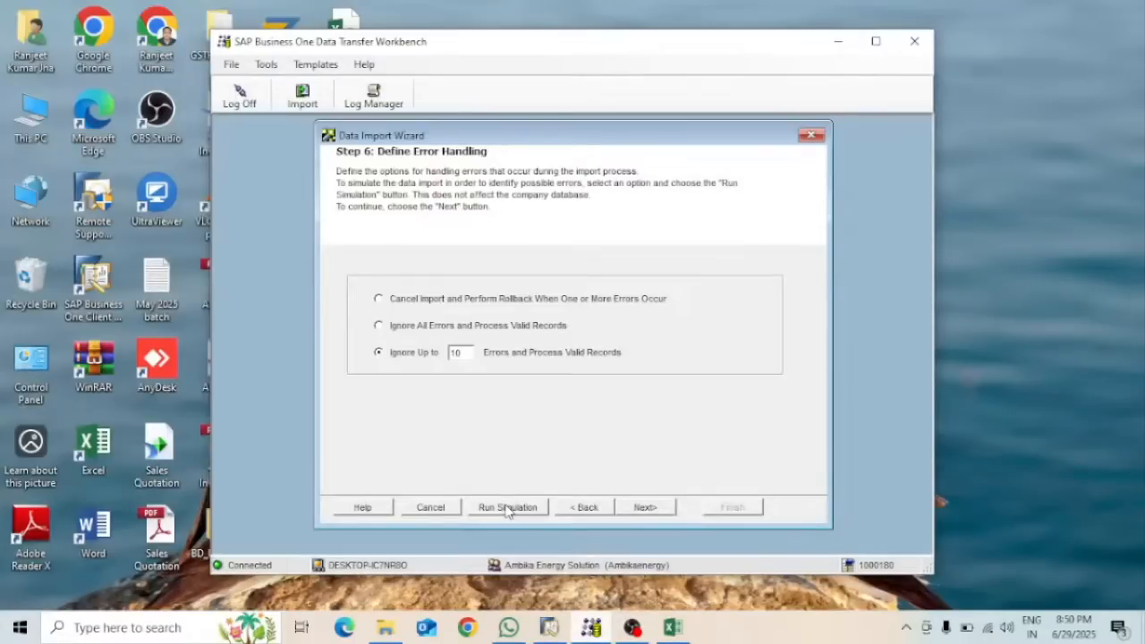
Run the import simulation, confirm 0 errors, and move on to Step 7, Start Importing Data
left_click(508, 508)
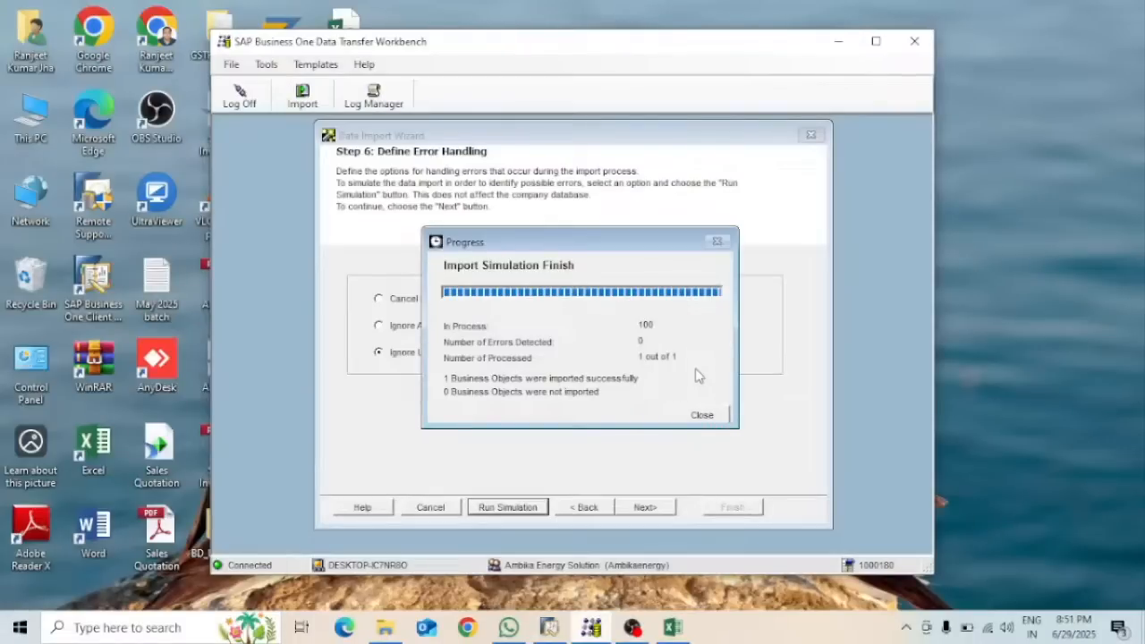
left_click(702, 416)
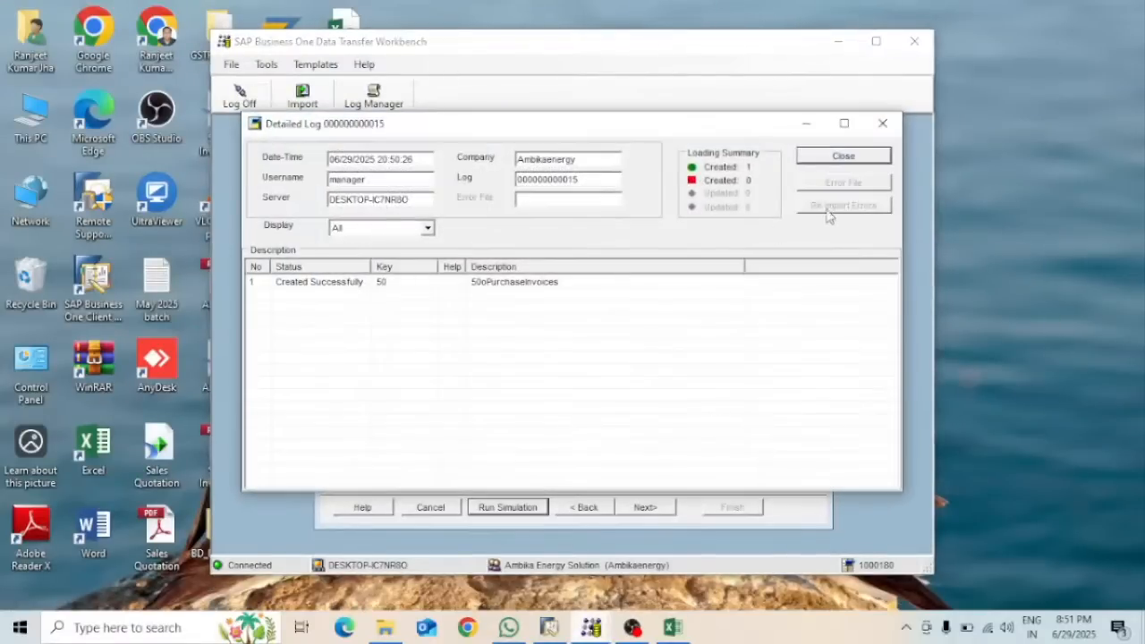
left_click(844, 156)
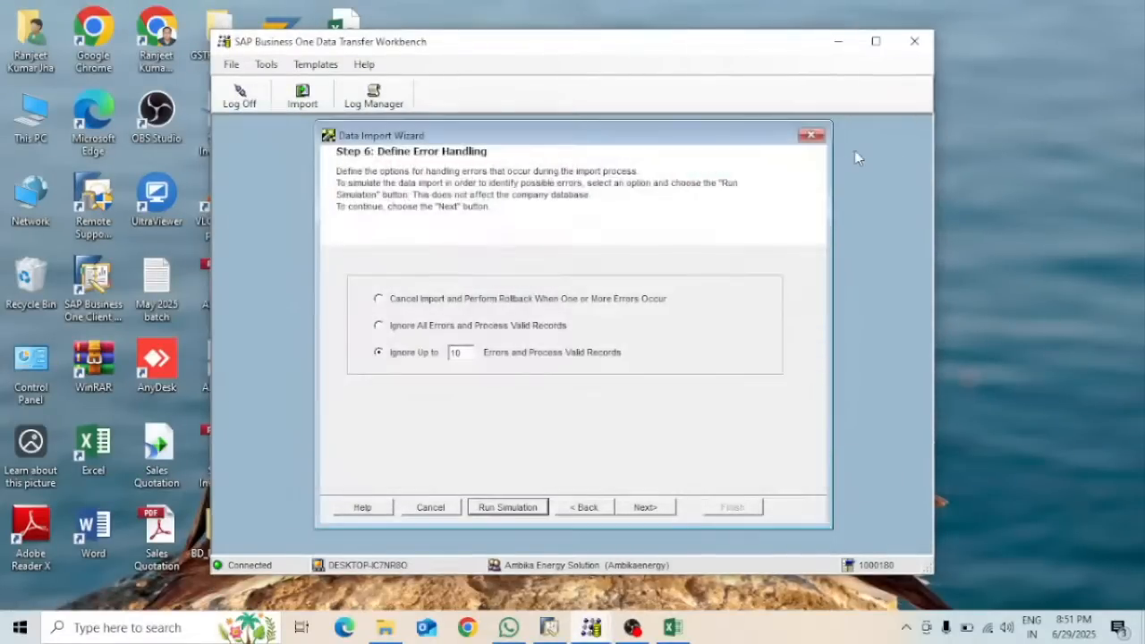
left_click(645, 507)
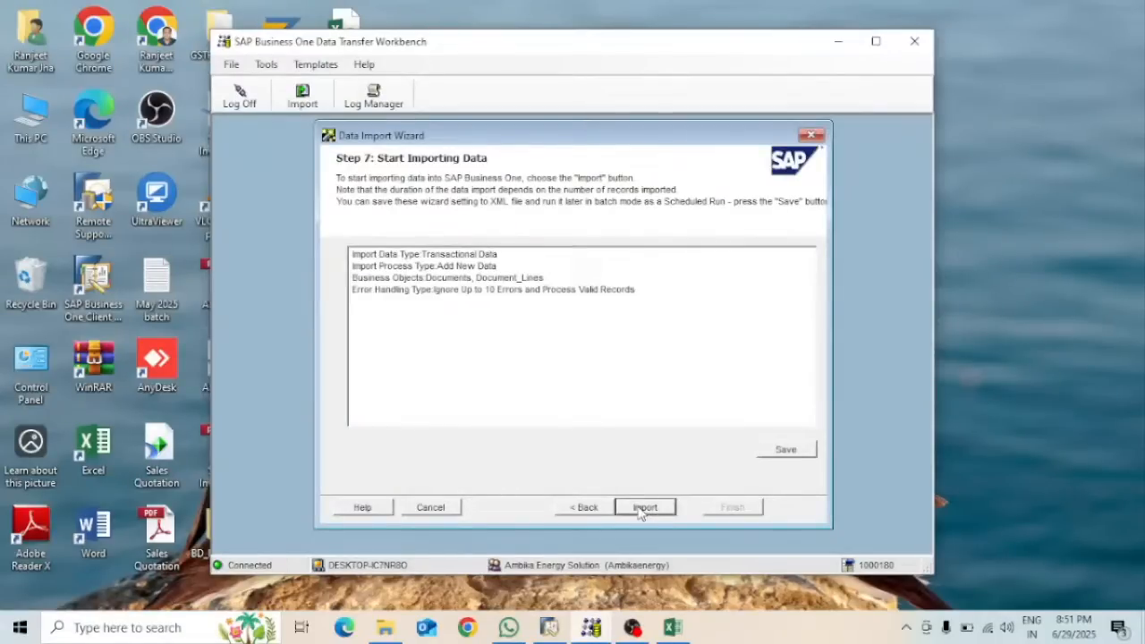
Import the AP Invoice (1 object, 0 errors), then return to the SAP Business One A/P Invoice form
left_click(640, 509)
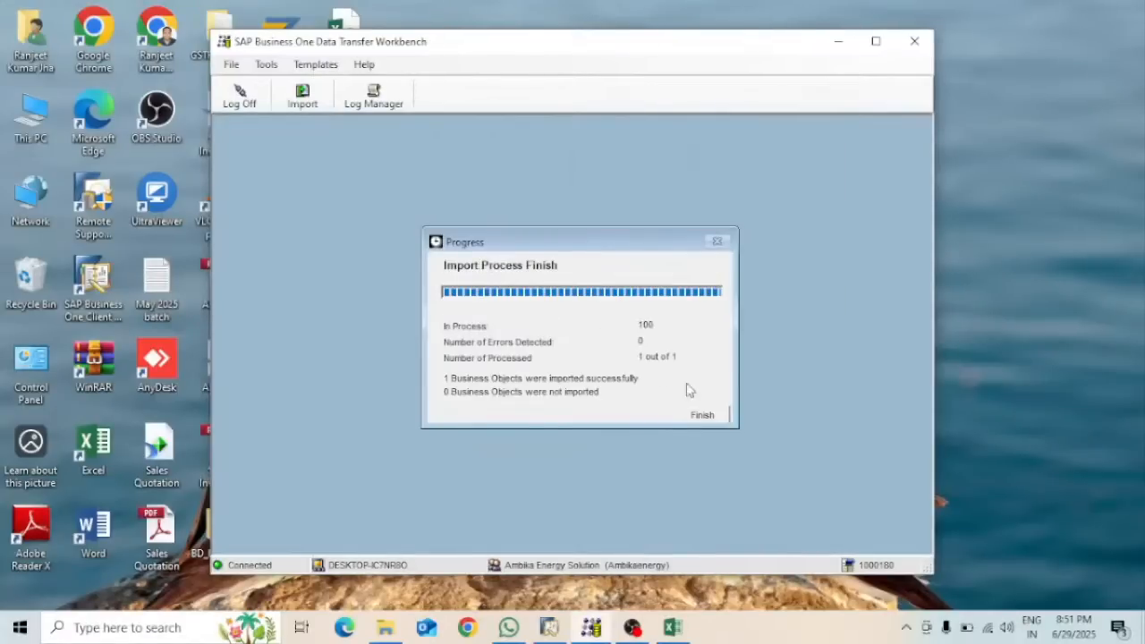
left_click(709, 414)
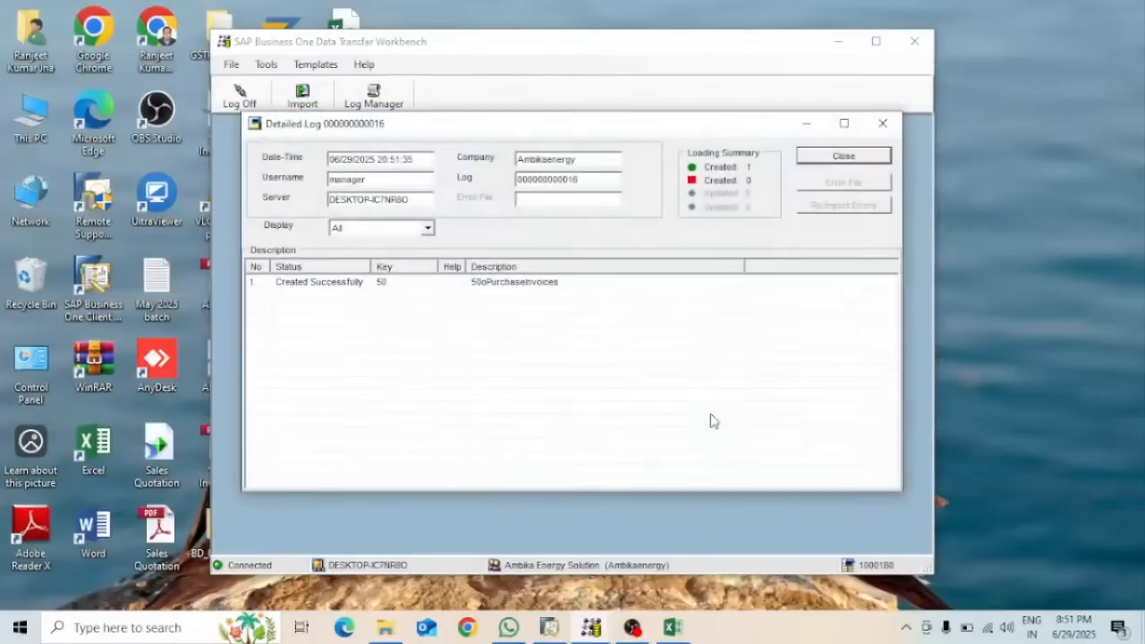
left_click(842, 156)
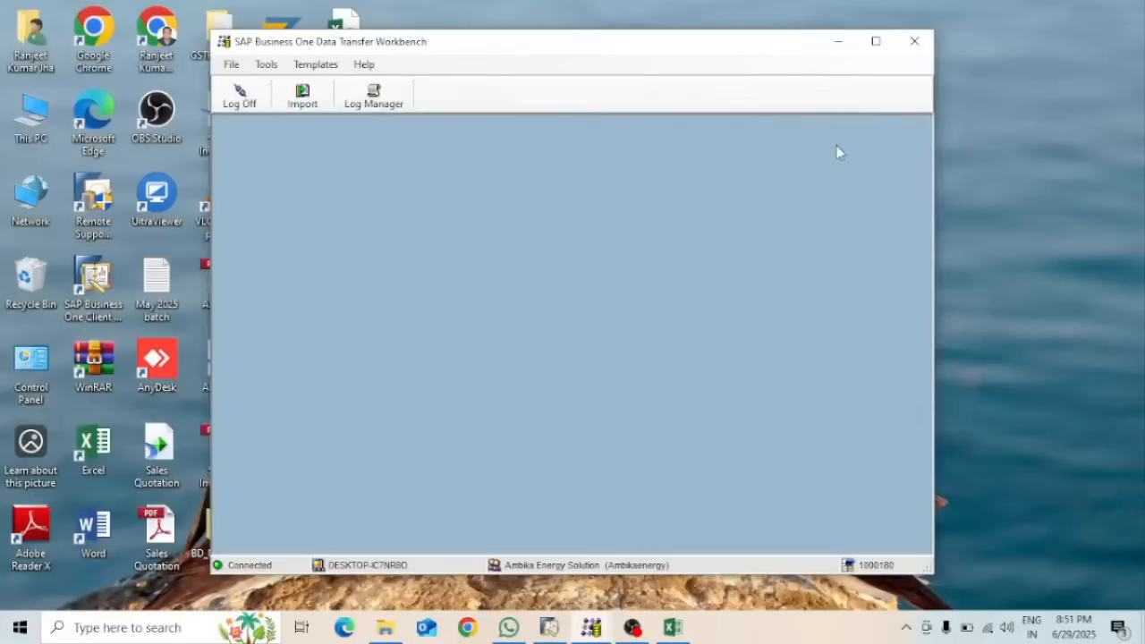
left_click(836, 42)
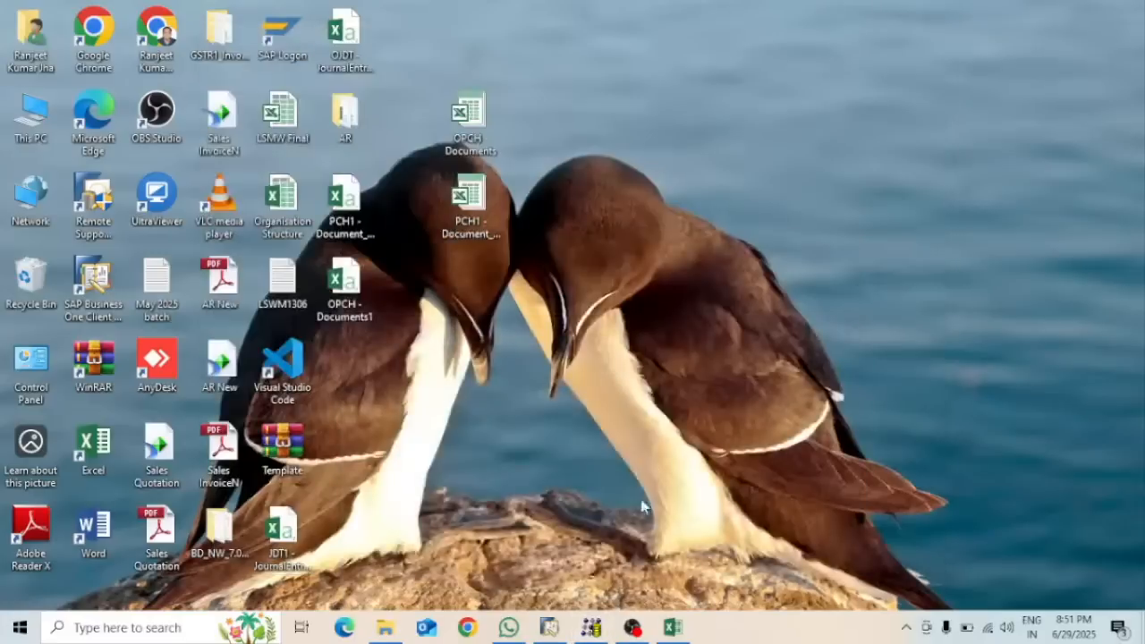
left_click(553, 631)
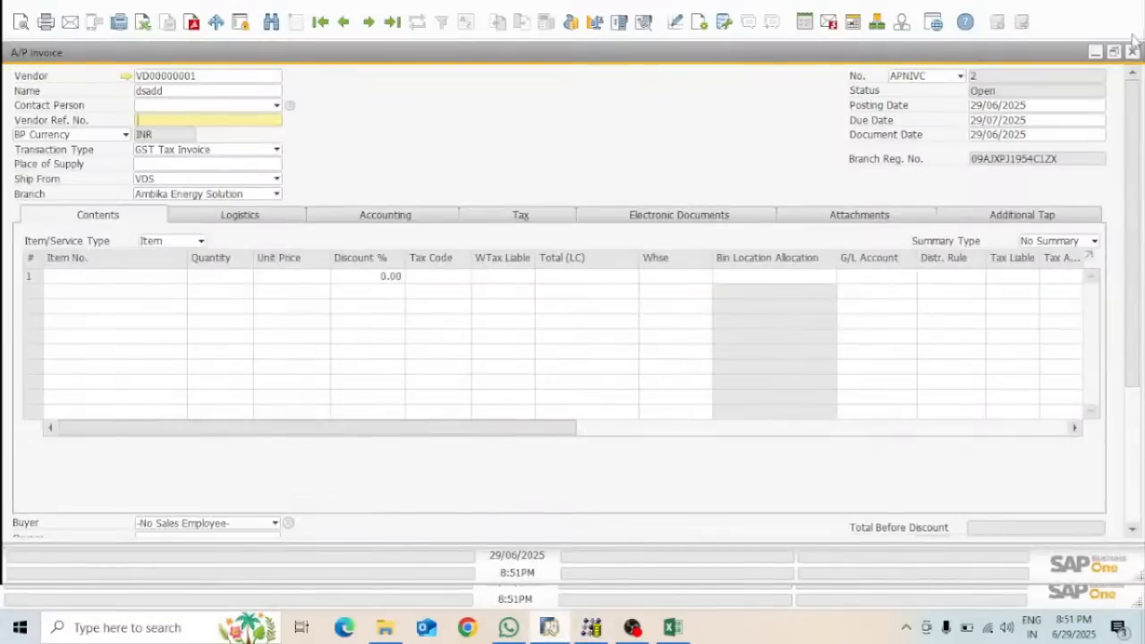
Discard the unsaved A/P invoice and reopen a fresh A/P Invoice form as GST Tax Invoice
left_click(1132, 52)
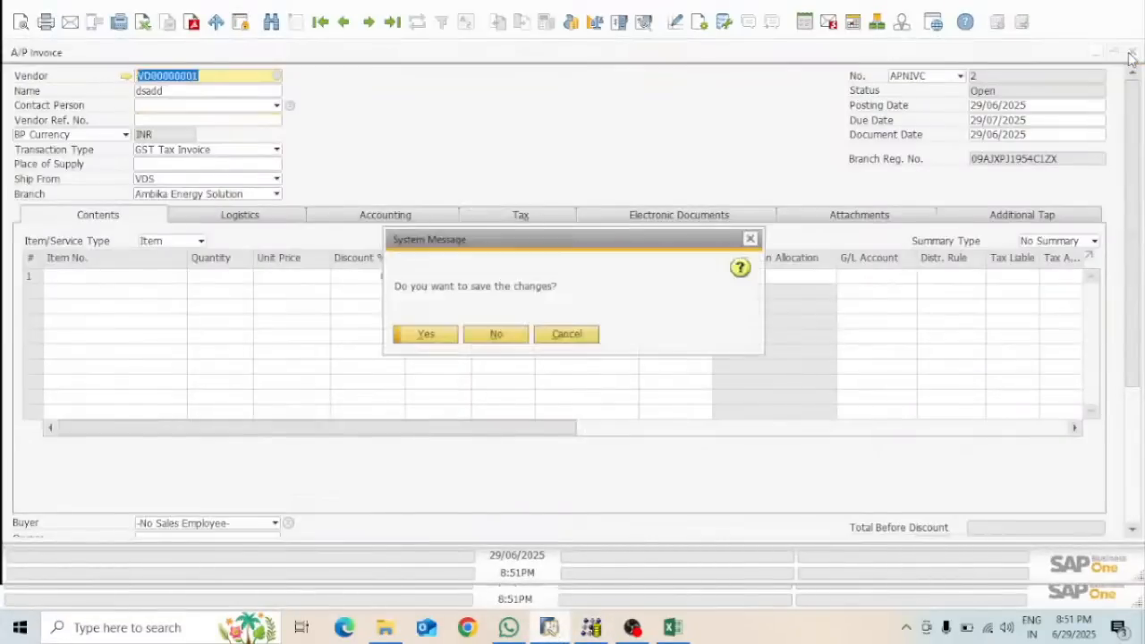
left_click(496, 333)
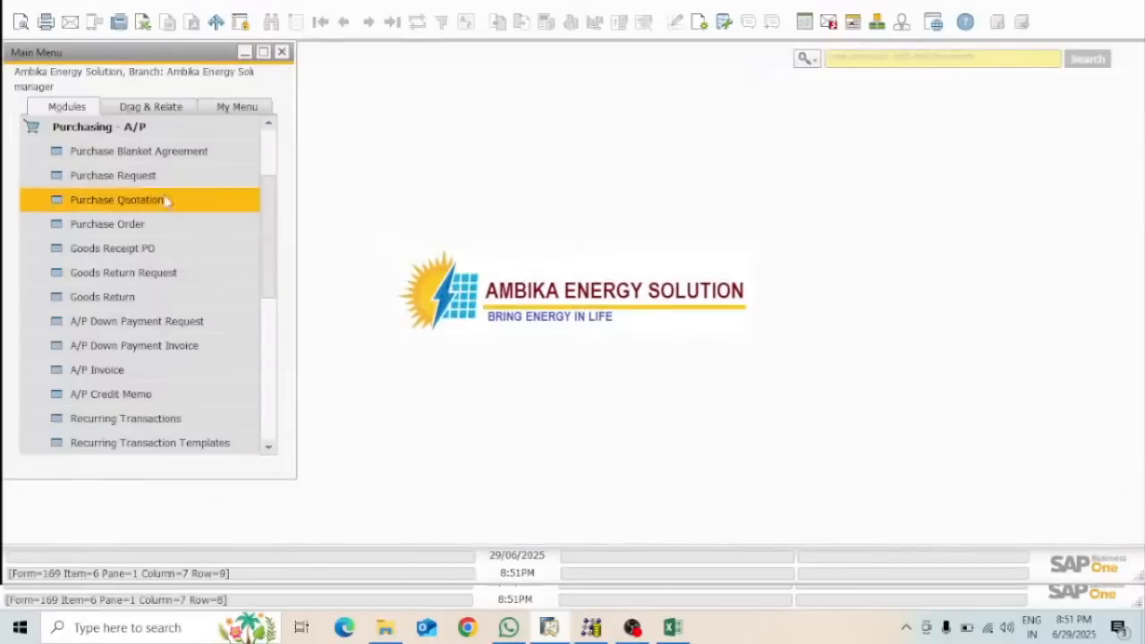
left_click(103, 368)
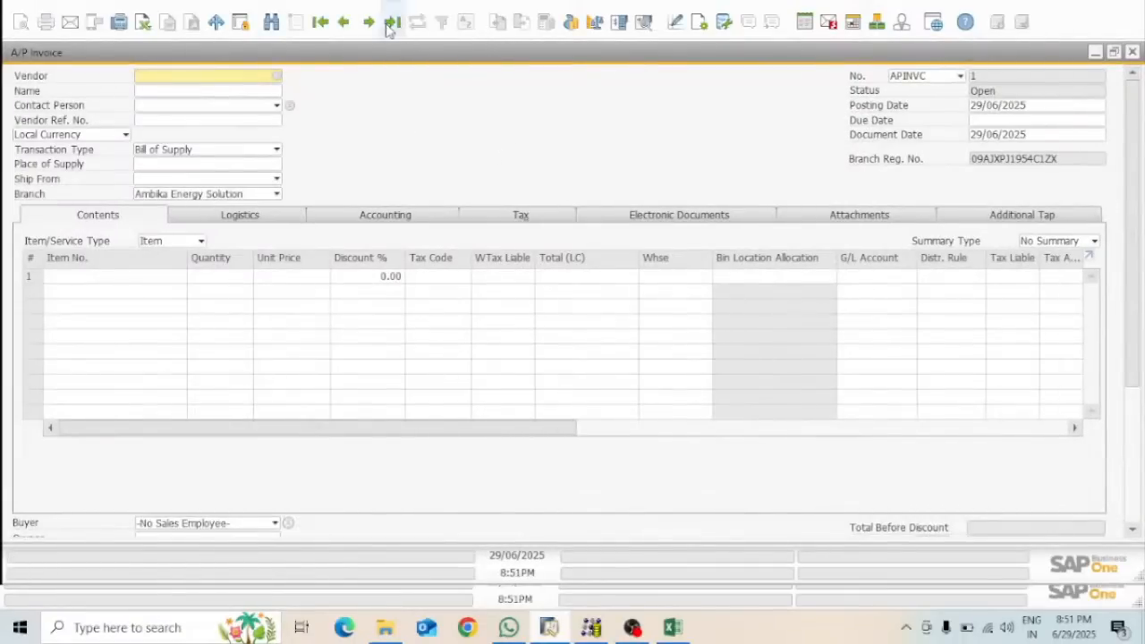
left_click(231, 152)
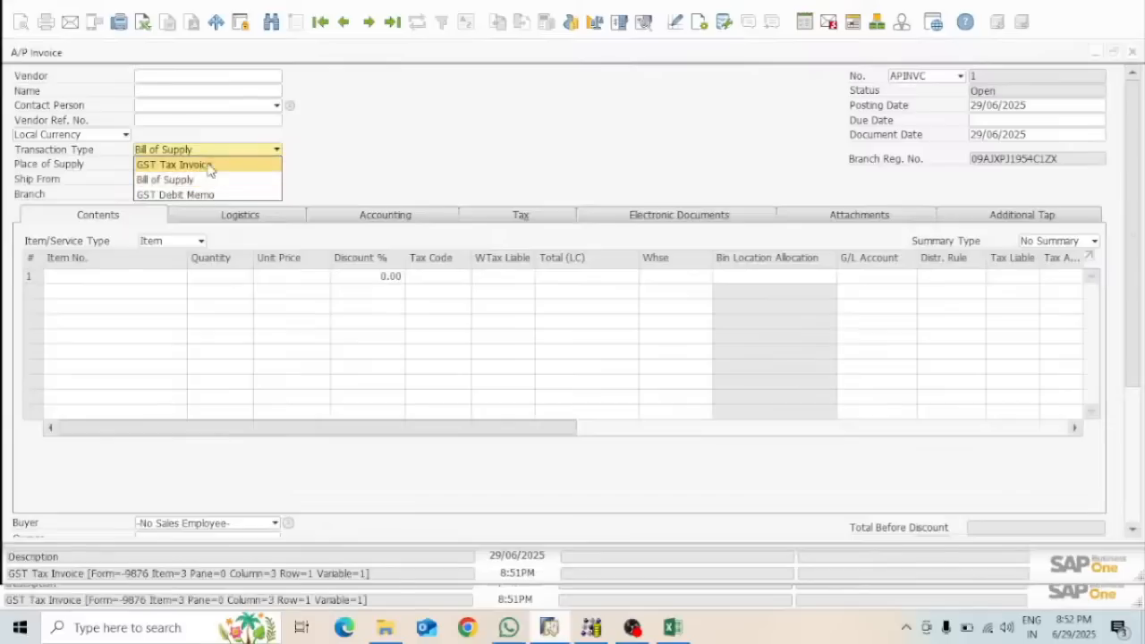
left_click(208, 167)
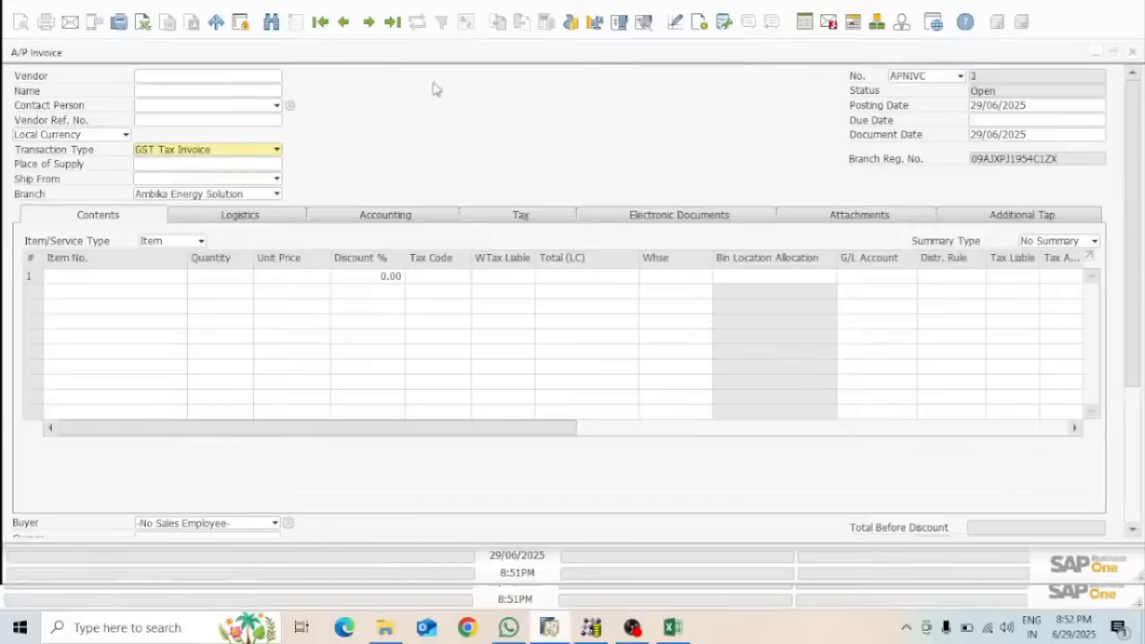
left_click(392, 22)
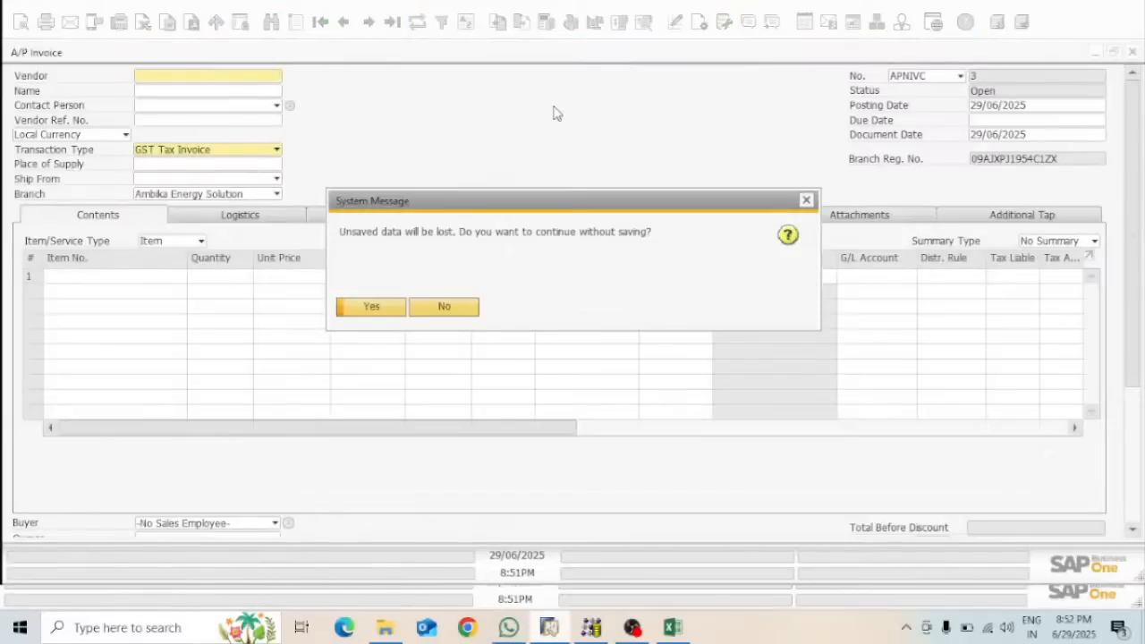
left_click(360, 309)
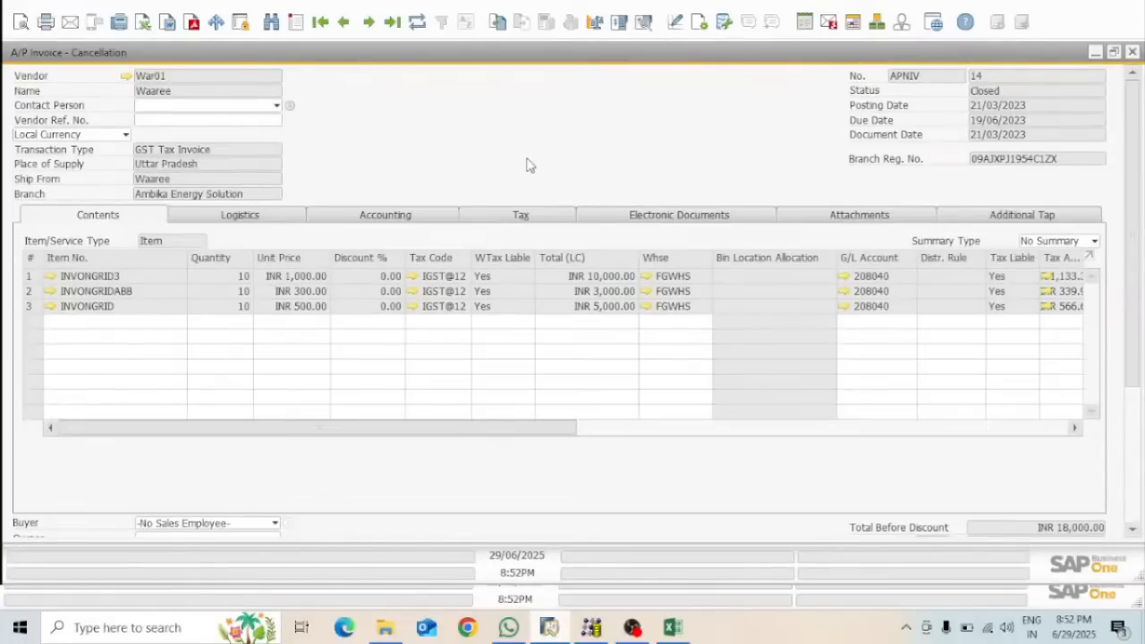
Find A/P invoice No. 2 with posting date 29/06/2025
key("ctrl+a")
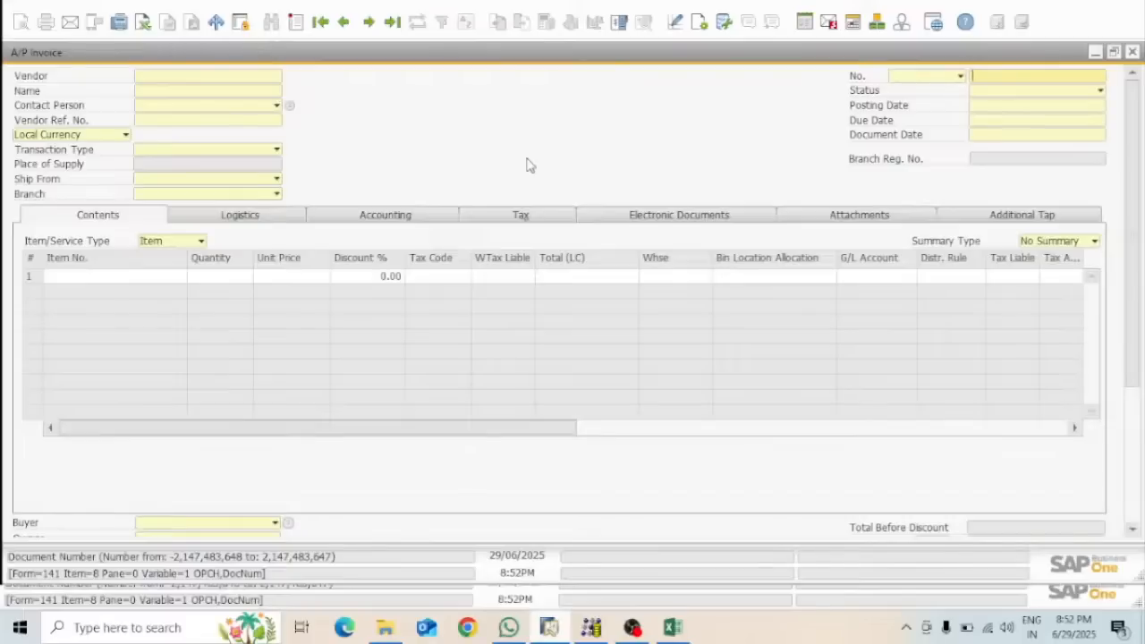
type("@")
key("BackSpace")
type("2")
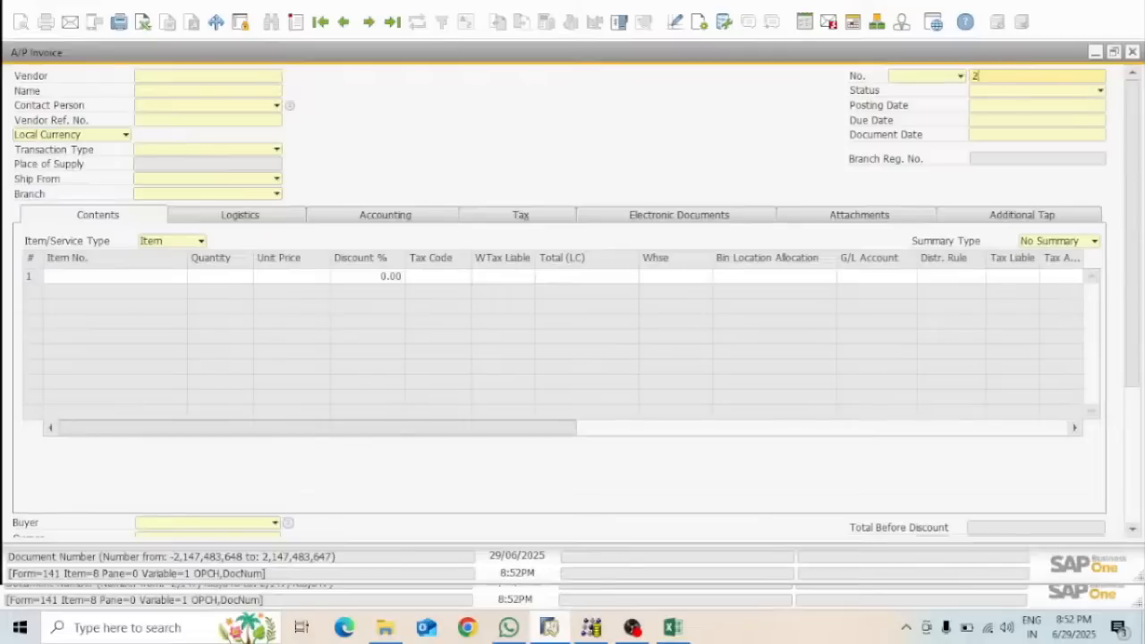
left_click(1010, 112)
type("29")
key("Tab")
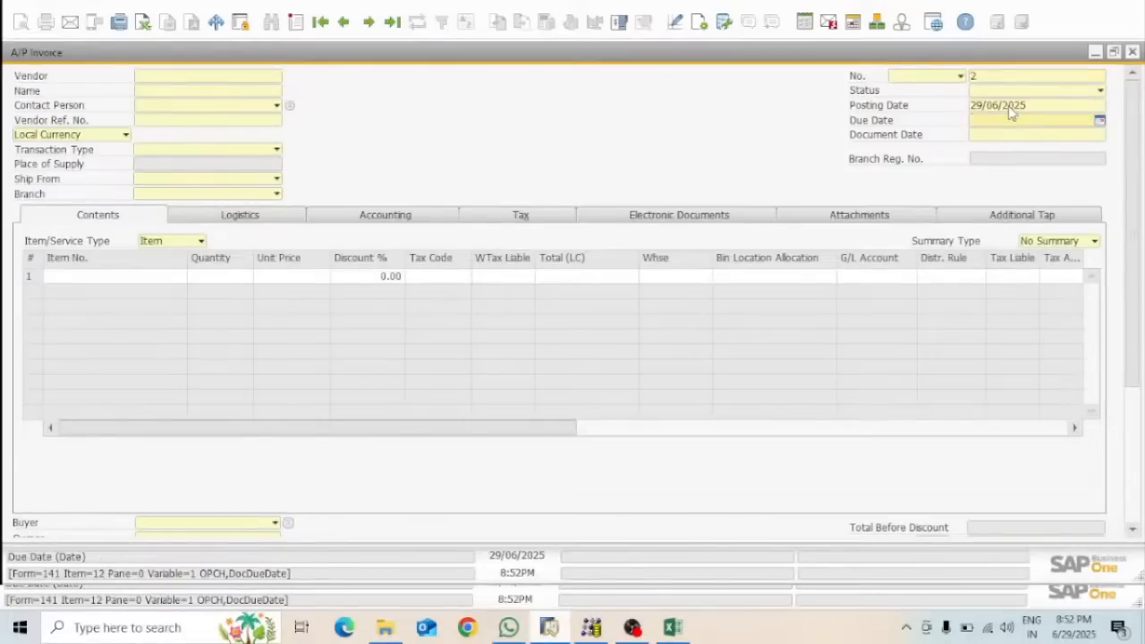
key("Return")
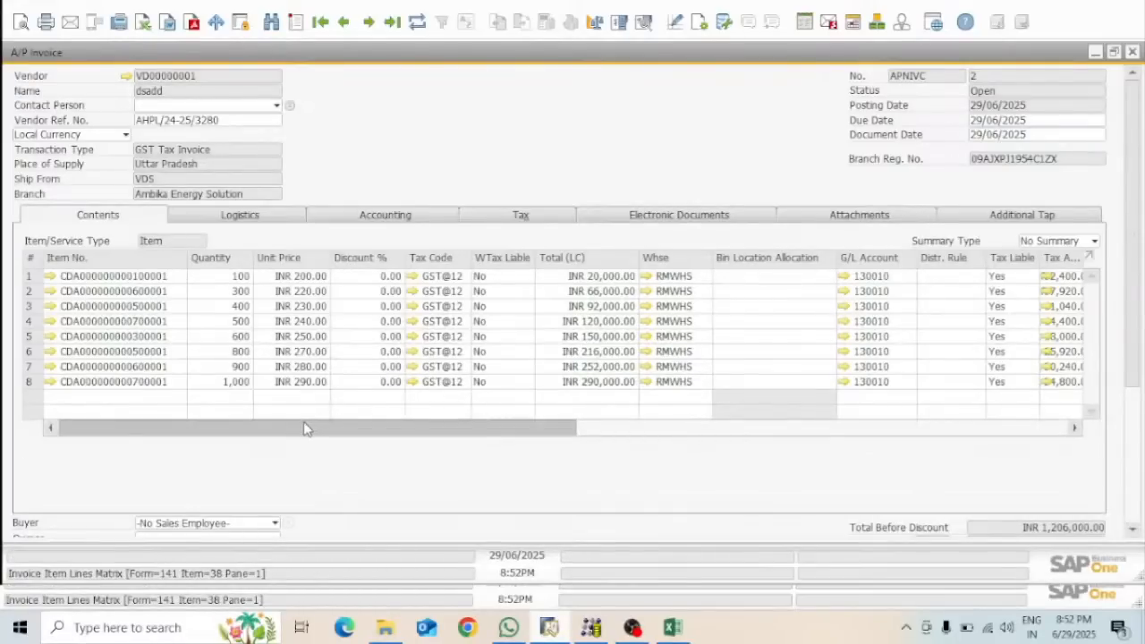
left_click_drag(304, 429, 457, 429)
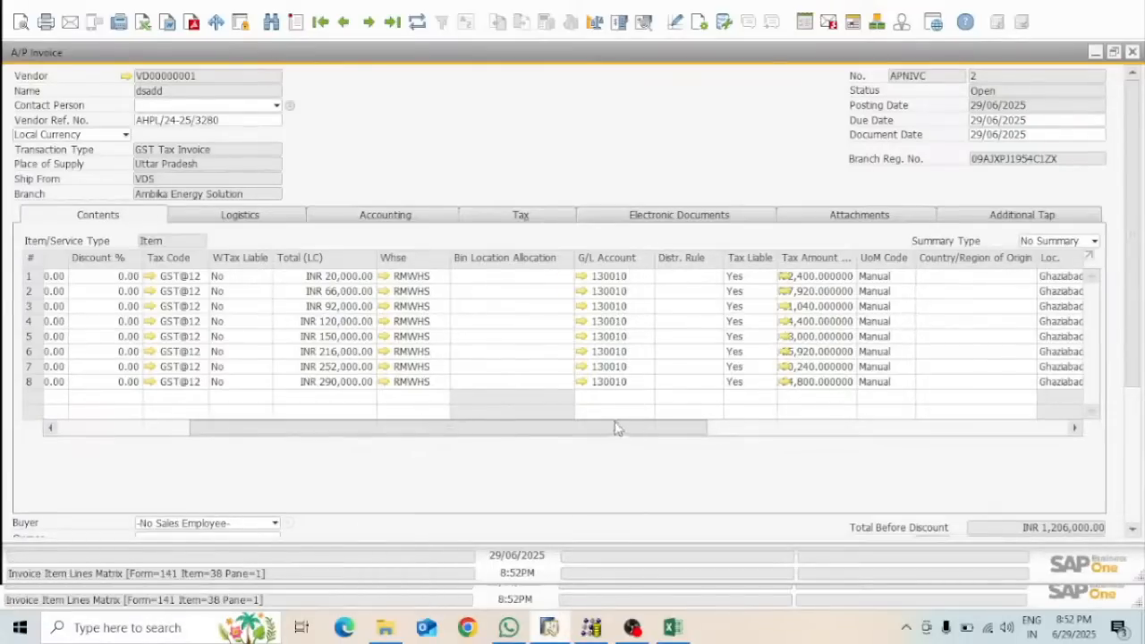
left_click_drag(608, 430, 275, 455)
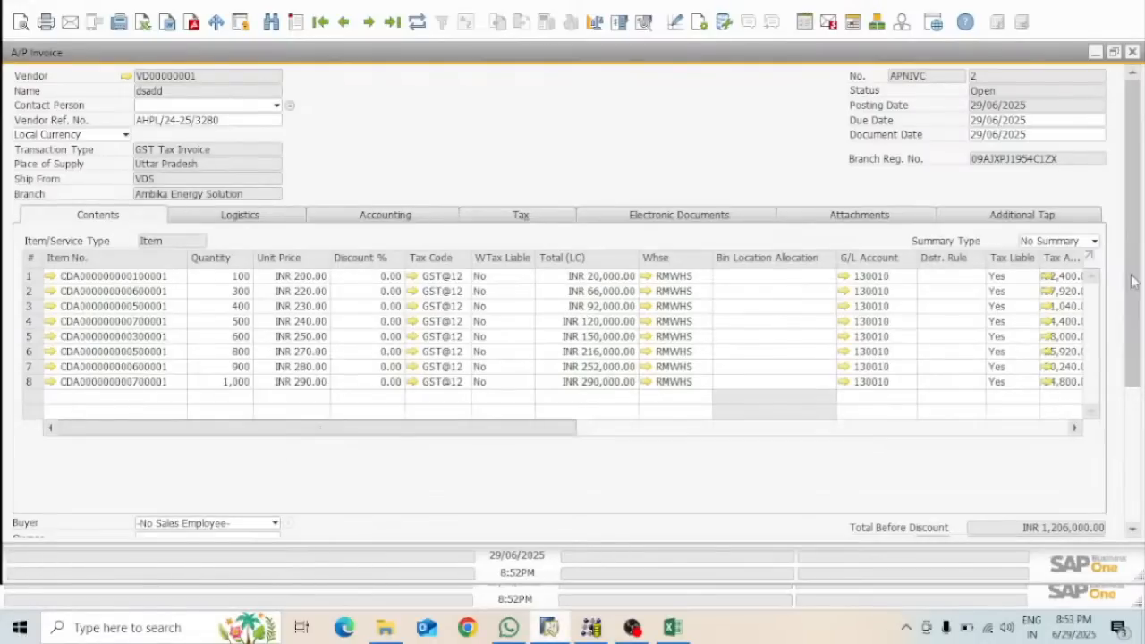
scroll(1132, 281, "down", 5)
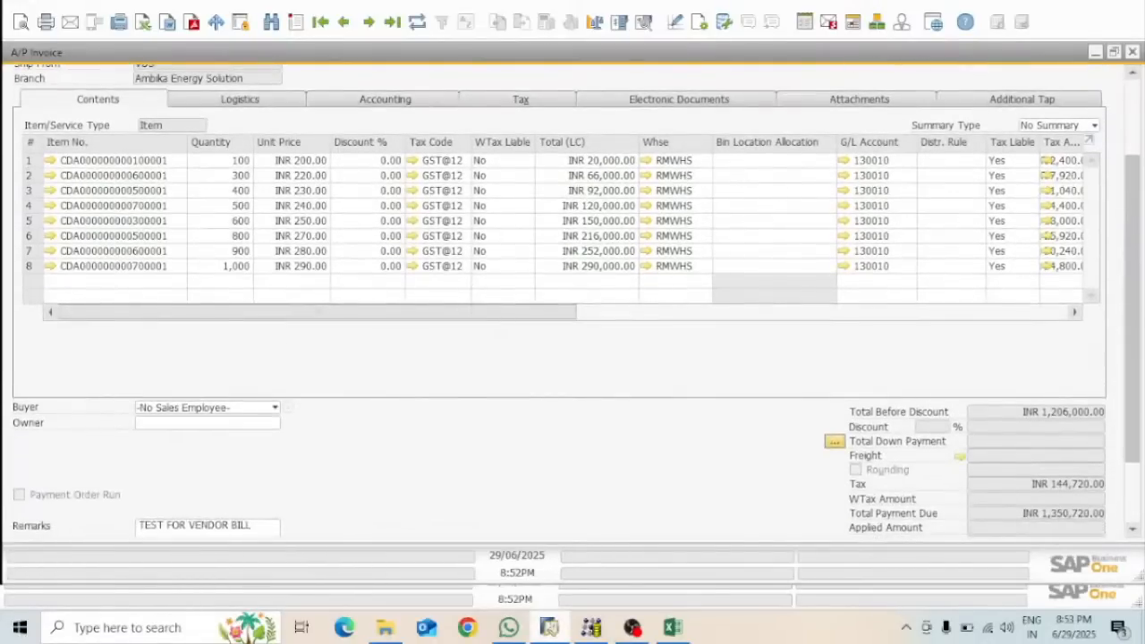
scroll(1133, 280, "down", 1)
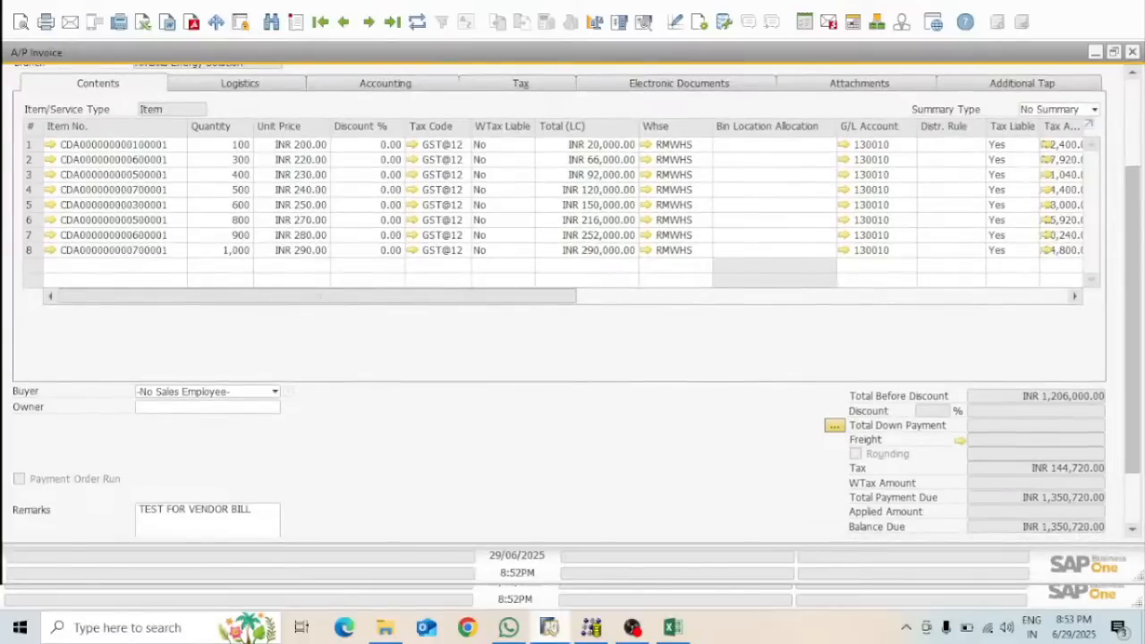
scroll(1133, 281, "down", 1)
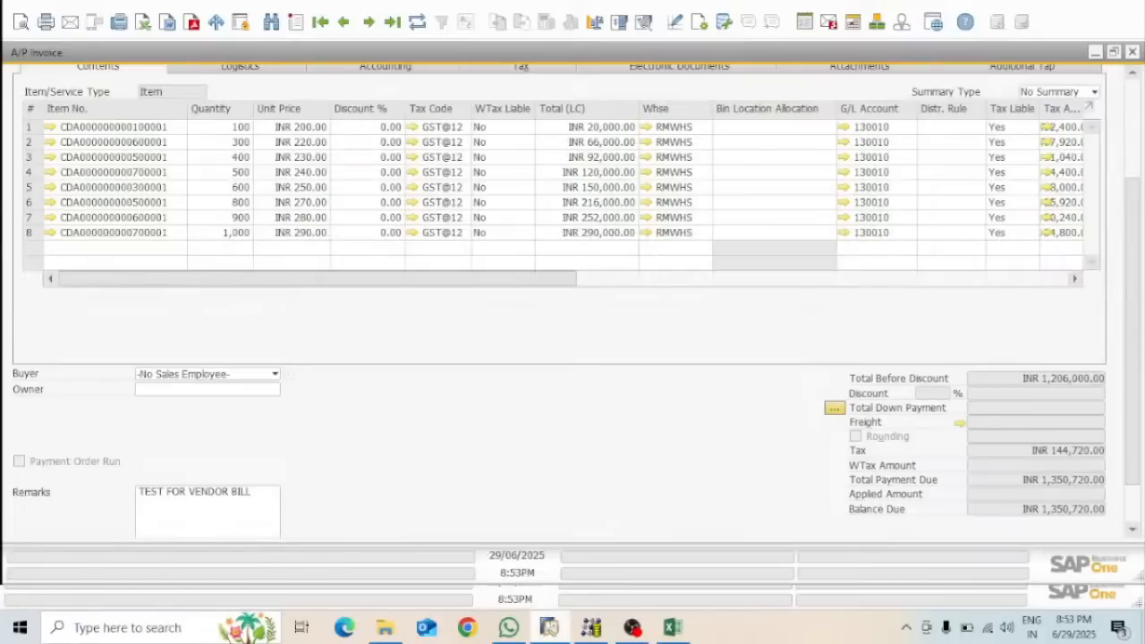
scroll(1132, 358, "down", 3)
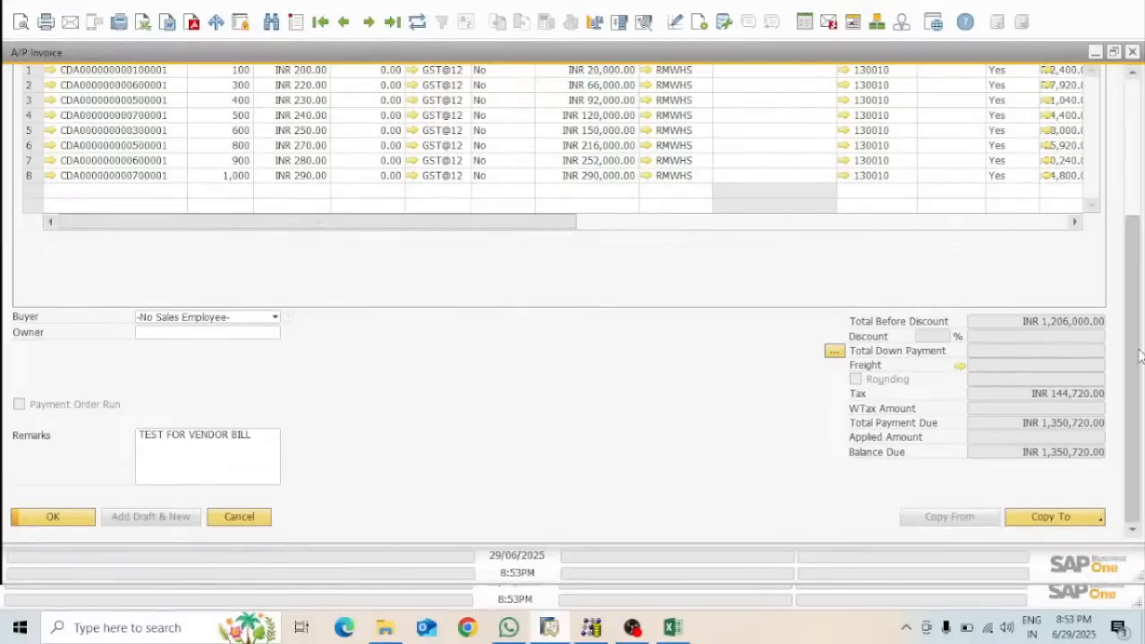
scroll(1133, 357, "up", 5)
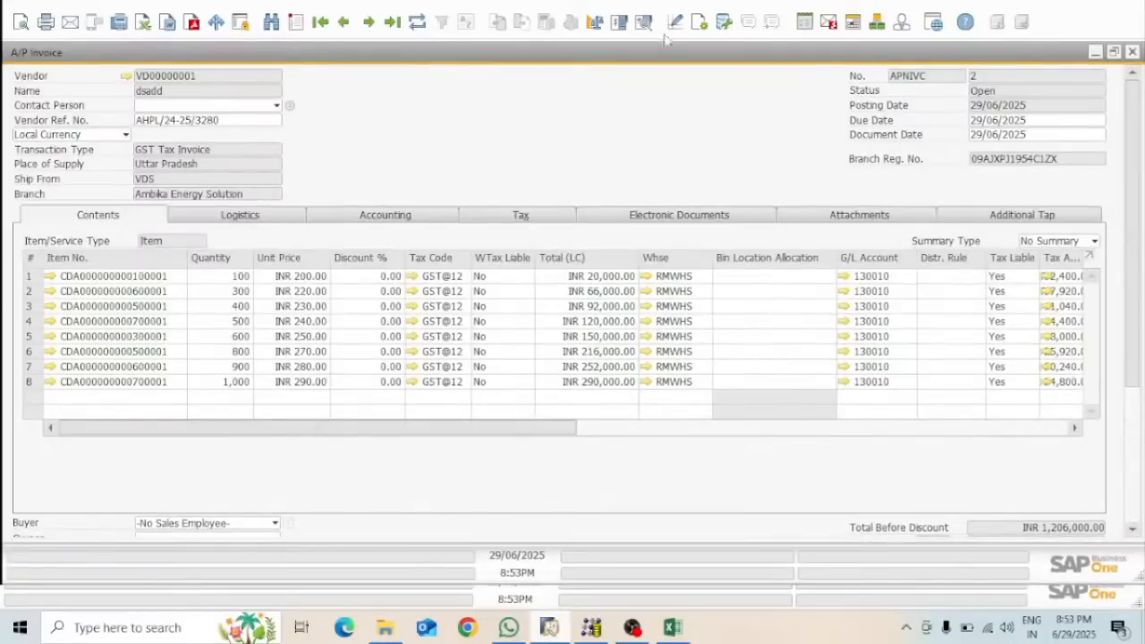
Review the balanced journal entry for invoice No. 2, glance at Excel, then minimise SAP Business One
left_click(645, 22)
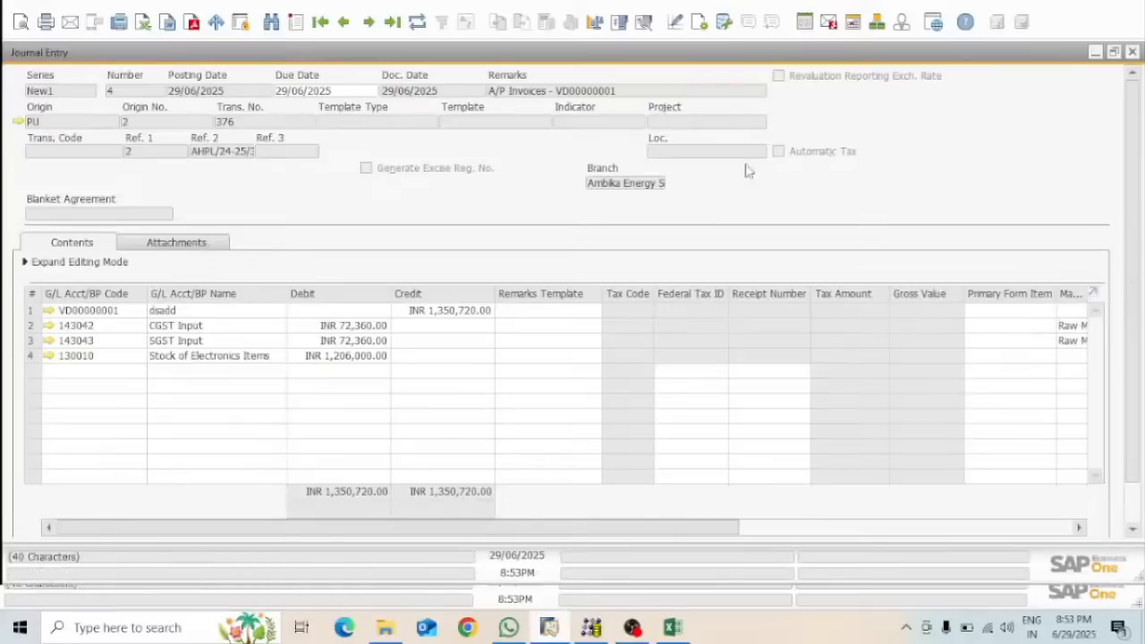
left_click(1133, 51)
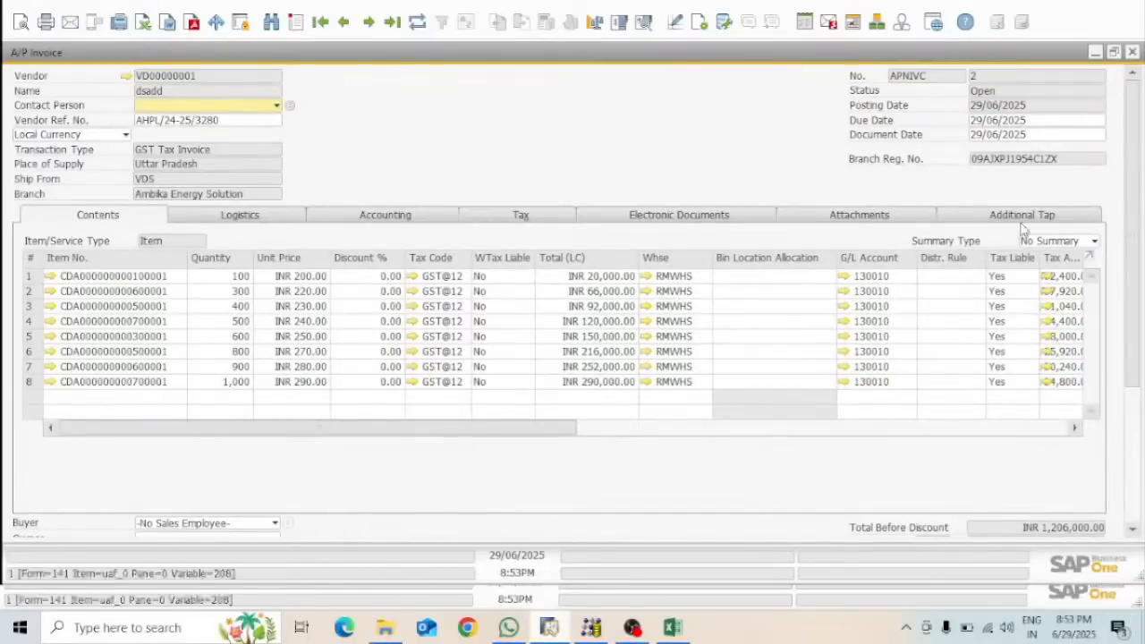
left_click(675, 630)
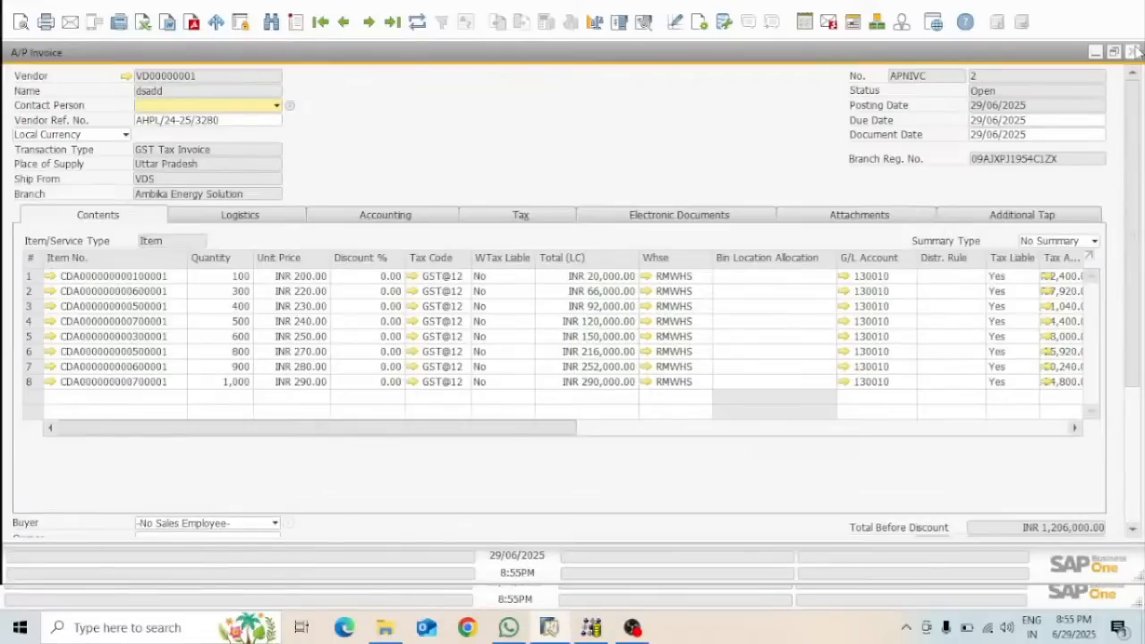
left_click(1100, 5)
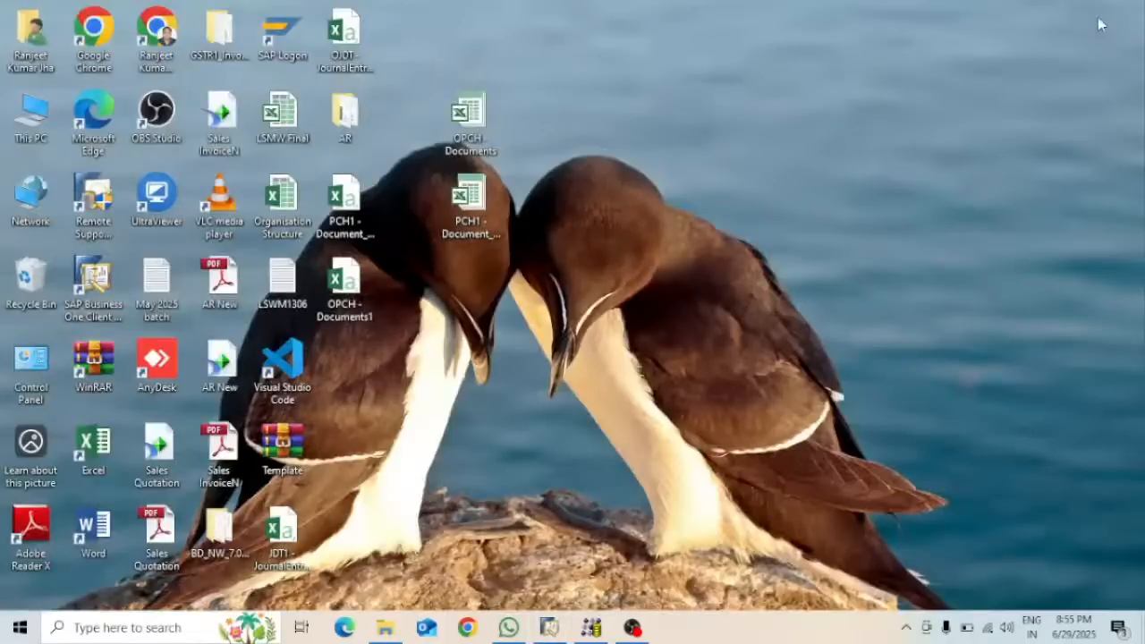
Launch Google Chrome with the first listed profile
left_click(481, 626)
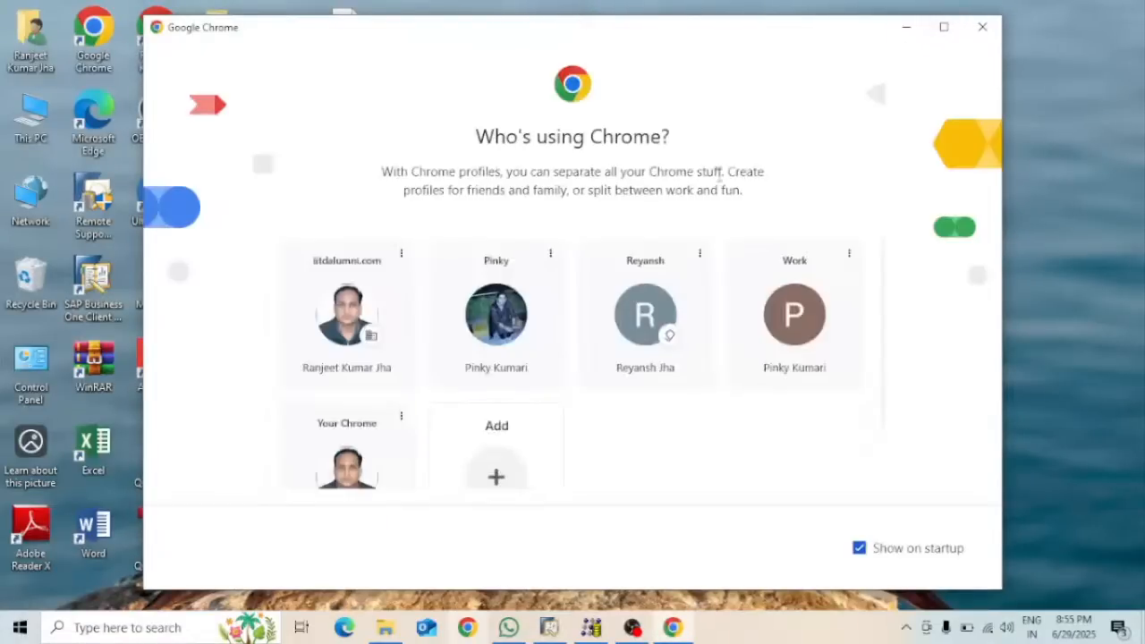
left_click(334, 320)
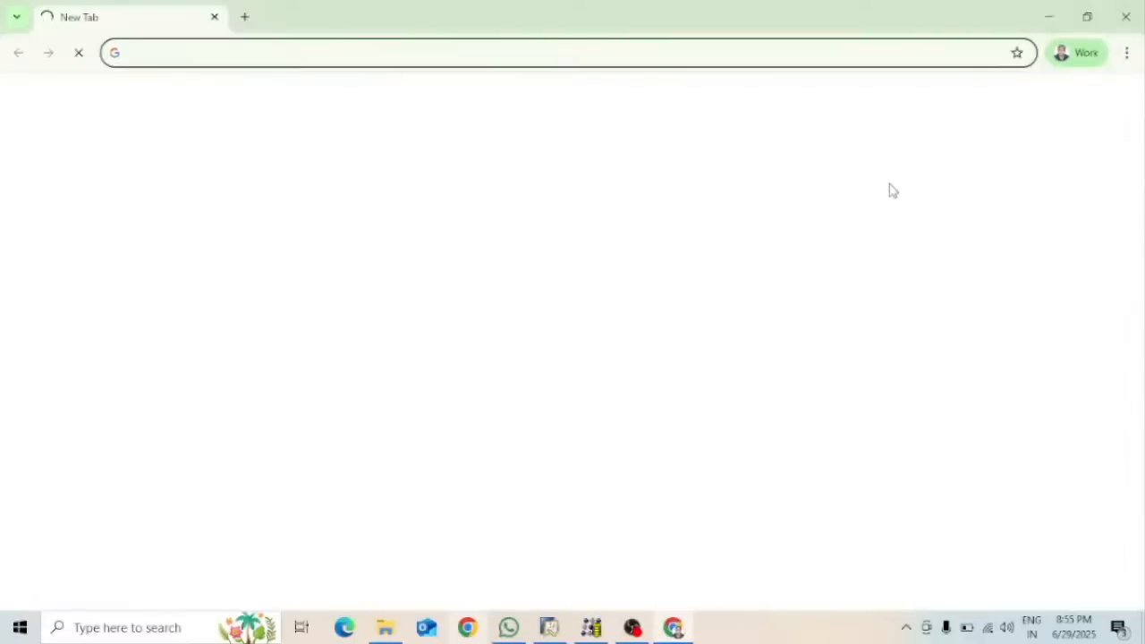
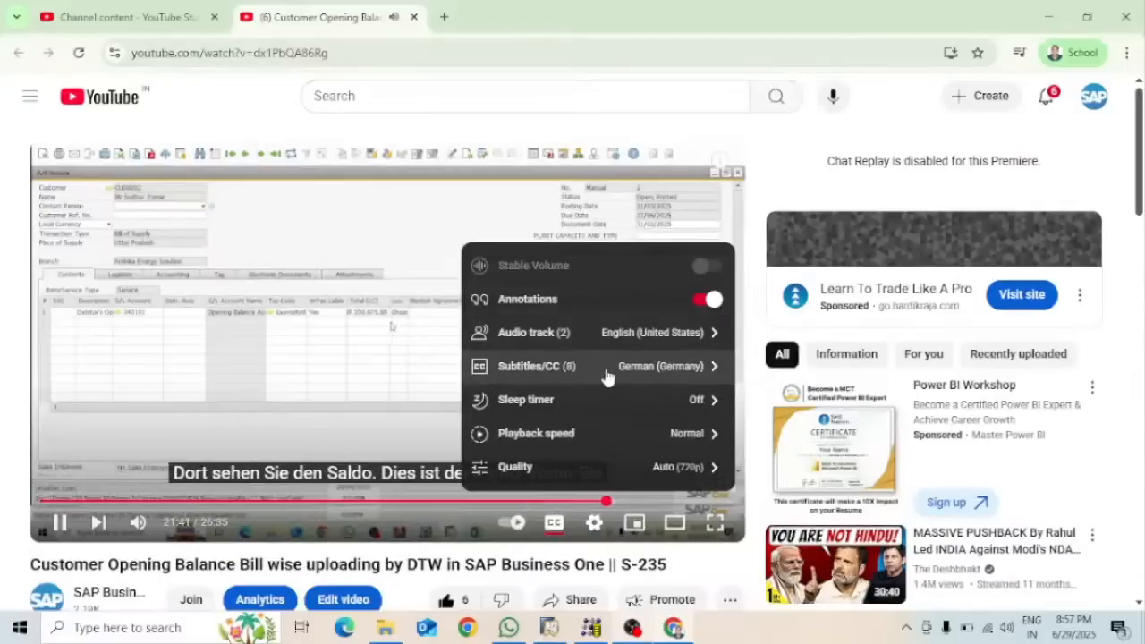
Try the video's captions in Tamil, then Hindi, then Urdu
left_click(688, 368)
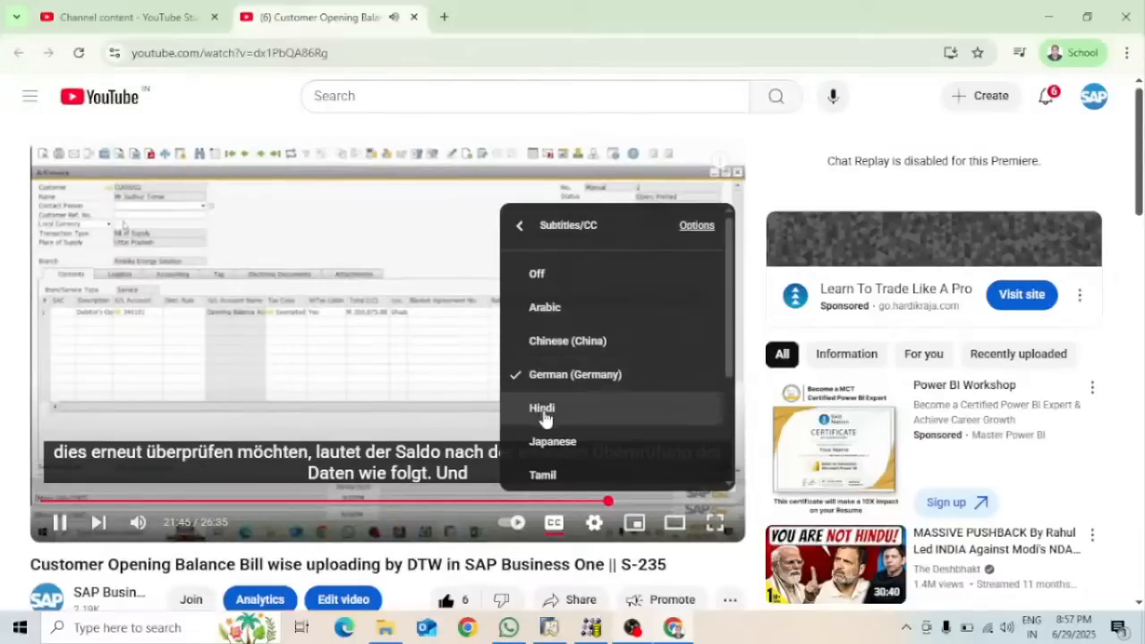
left_click(552, 475)
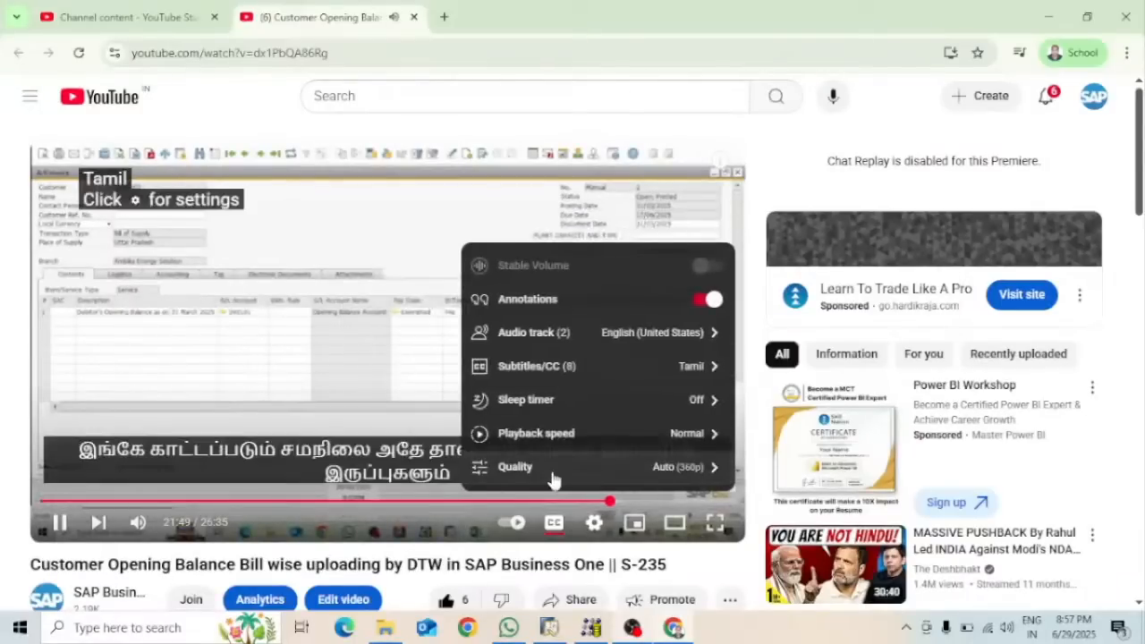
left_click(698, 368)
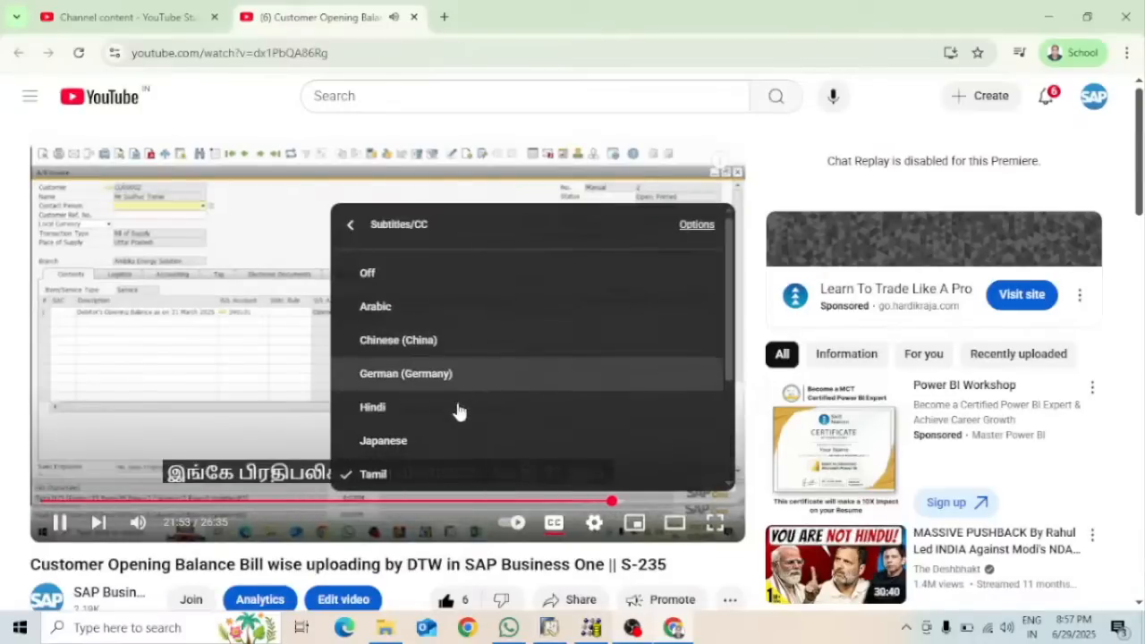
left_click(384, 410)
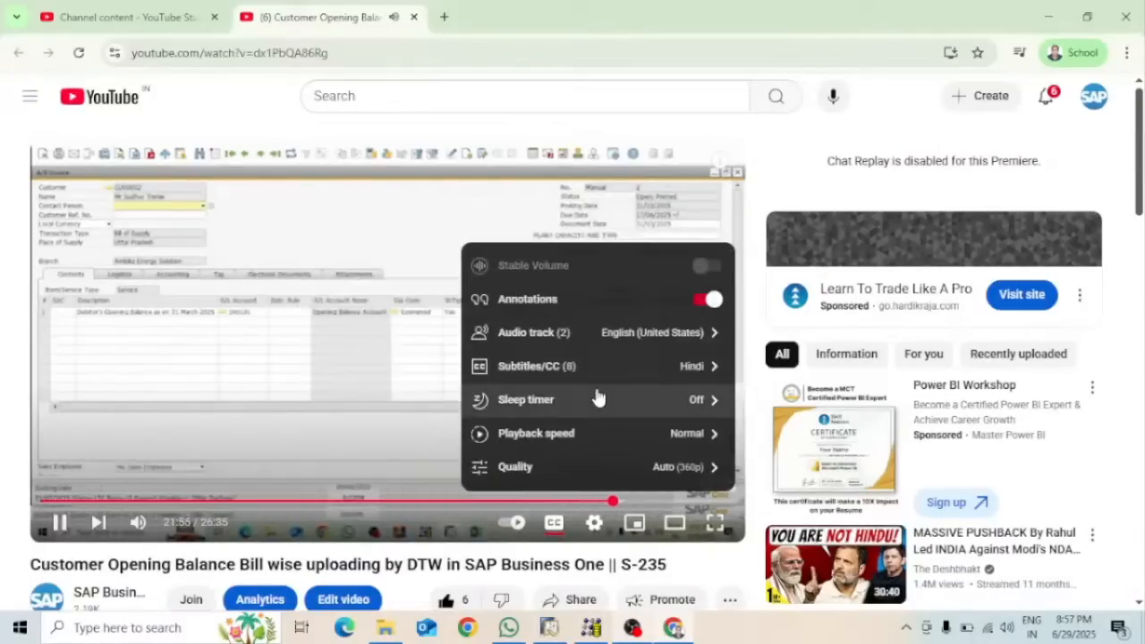
left_click(700, 368)
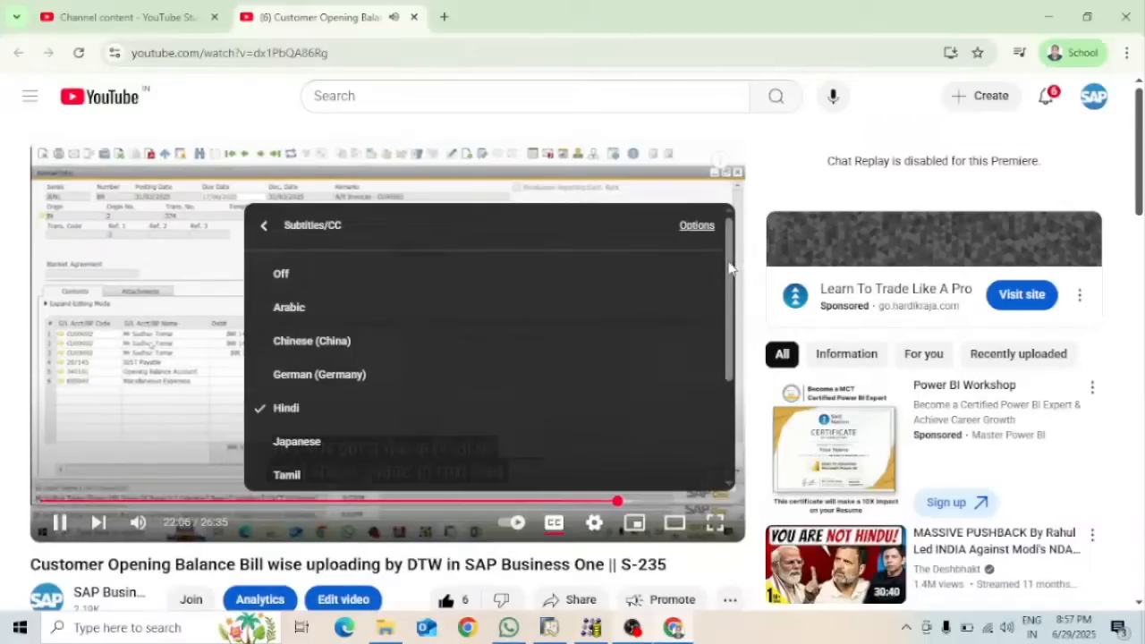
left_click_drag(728, 268, 731, 357)
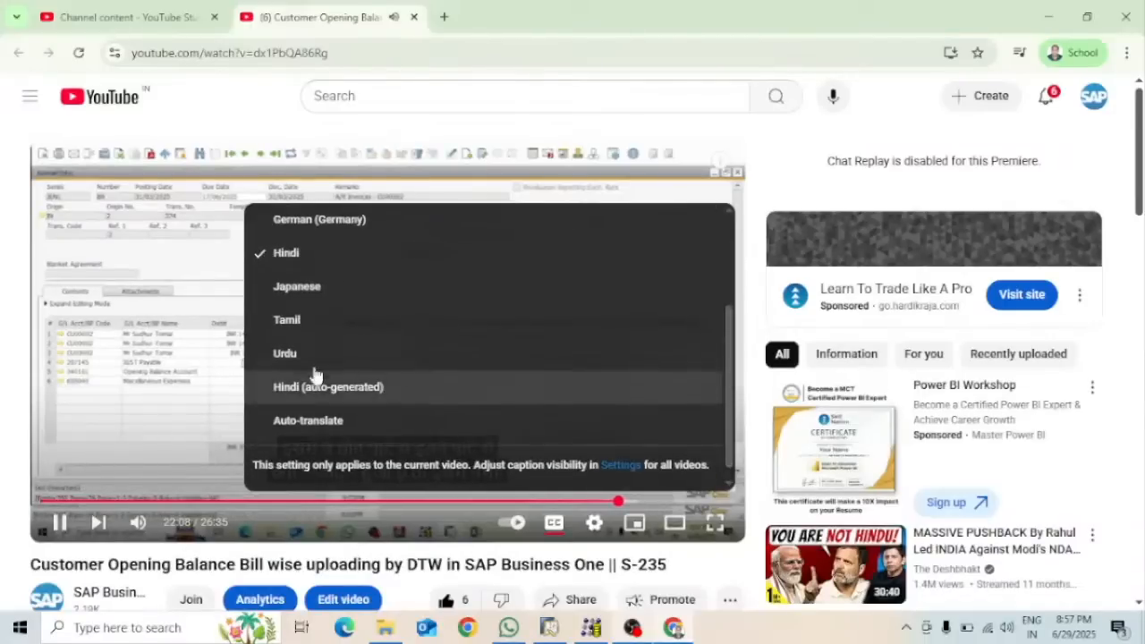
left_click(281, 358)
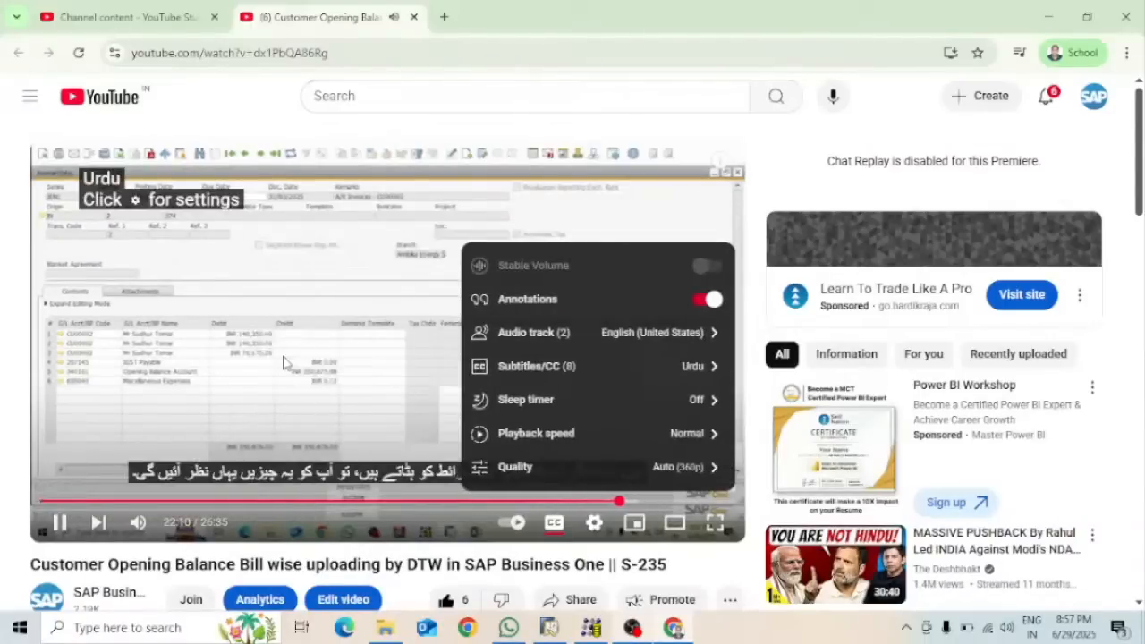
Switch the captions to Japanese and confirm the audio stays English (United States)
left_click(690, 369)
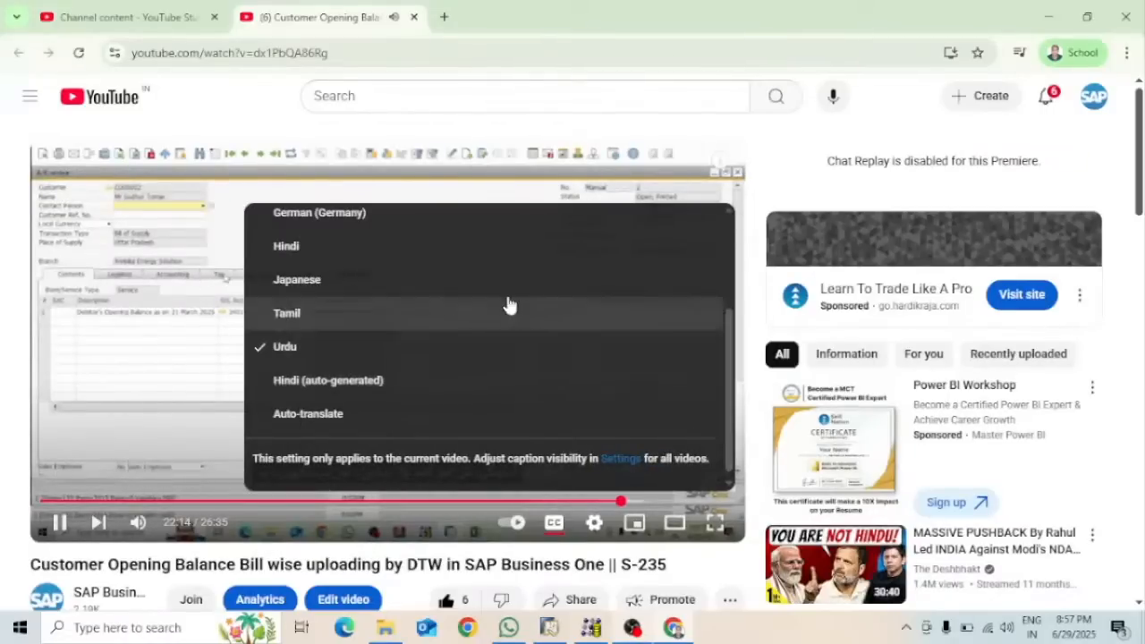
left_click(309, 281)
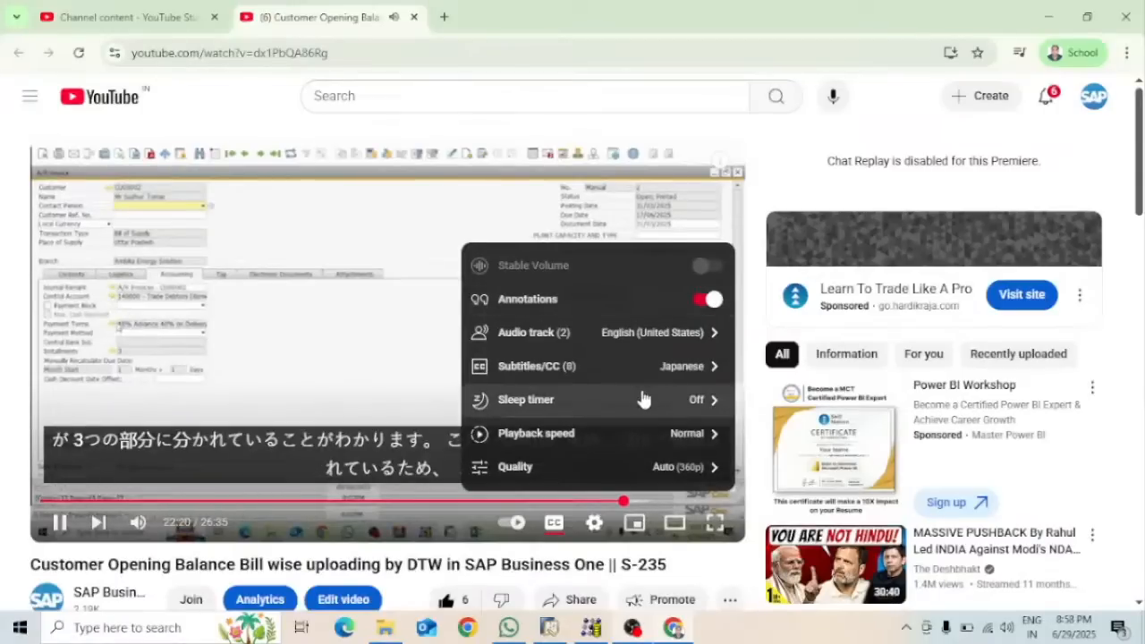
left_click(675, 338)
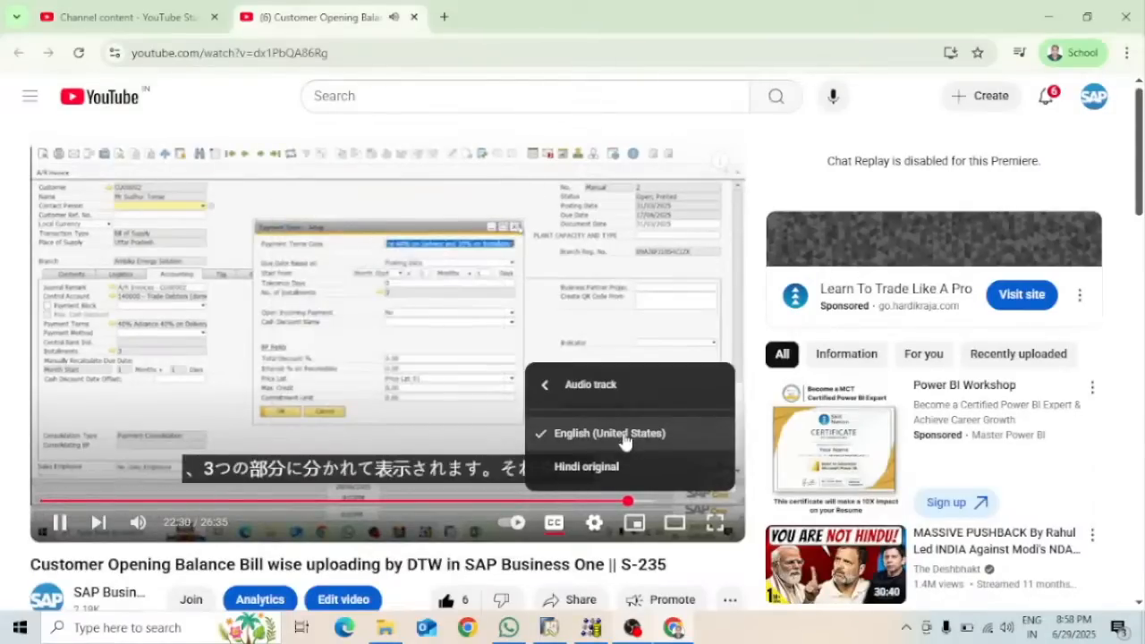
left_click(475, 423)
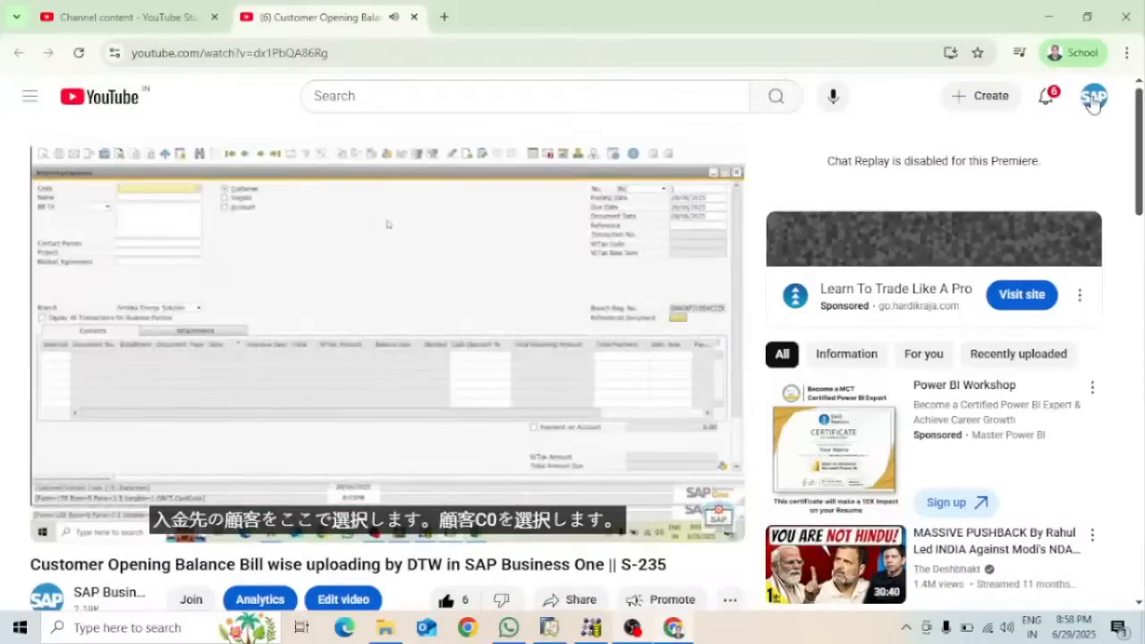
Open the channel dashboard from Channel content in YouTube Studio, then minimise Chrome
left_click(135, 11)
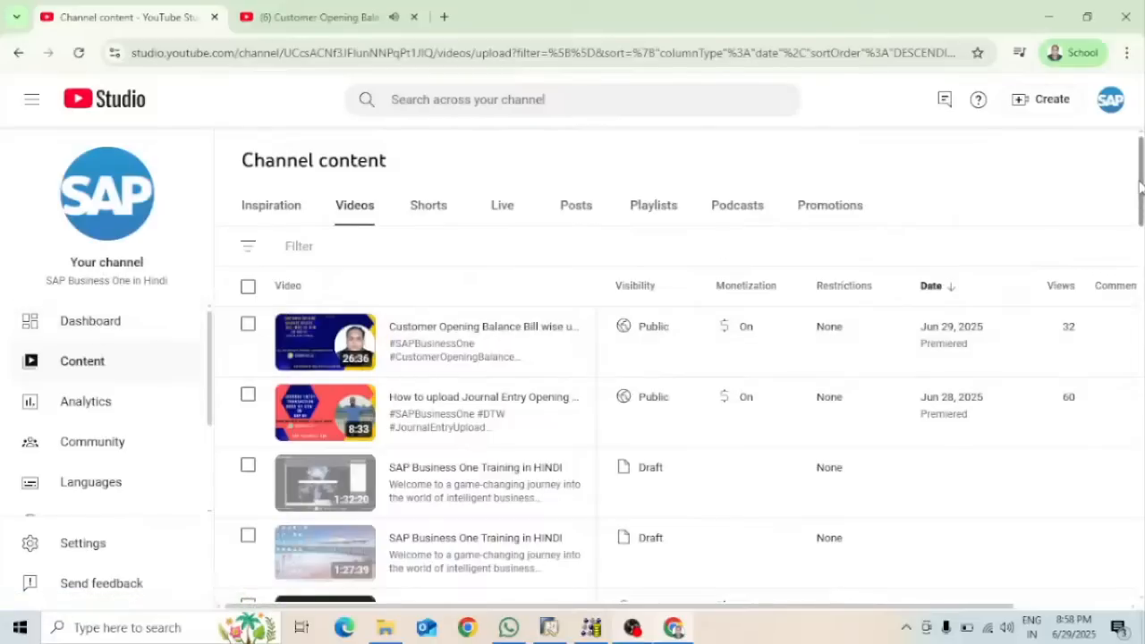
scroll(1140, 183, "down", 6)
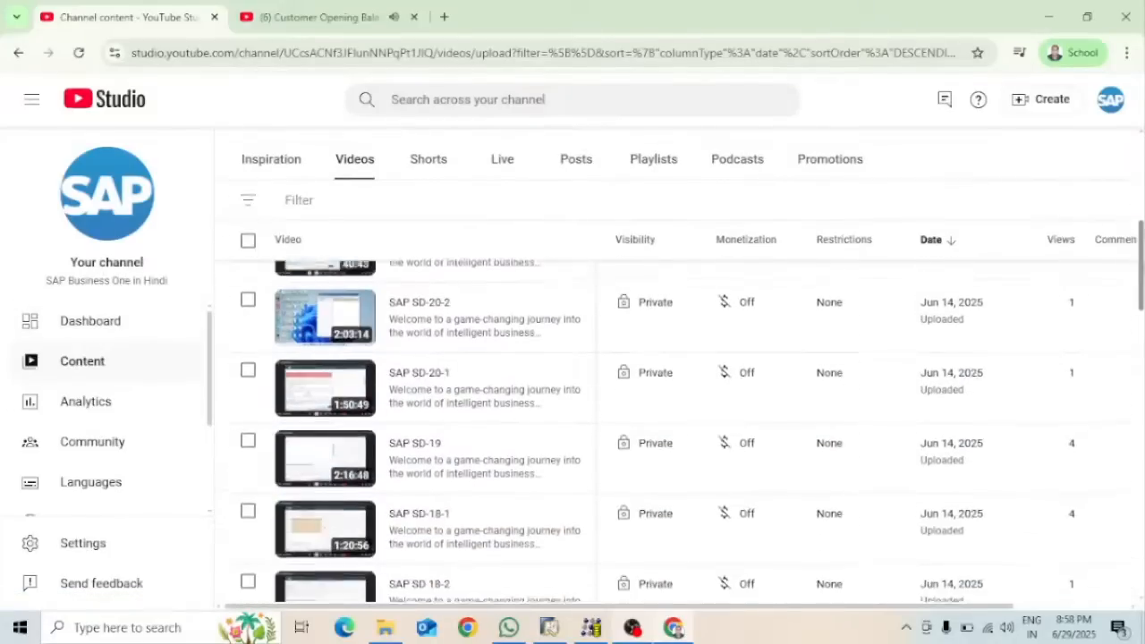
left_click_drag(1140, 282, 1140, 181)
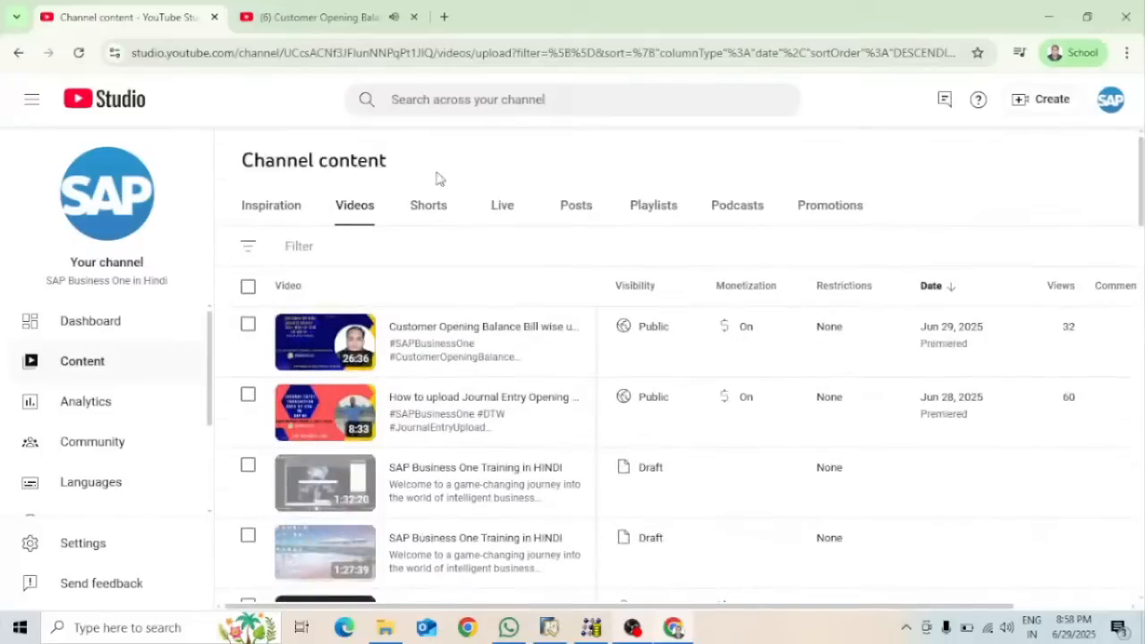
left_click(93, 322)
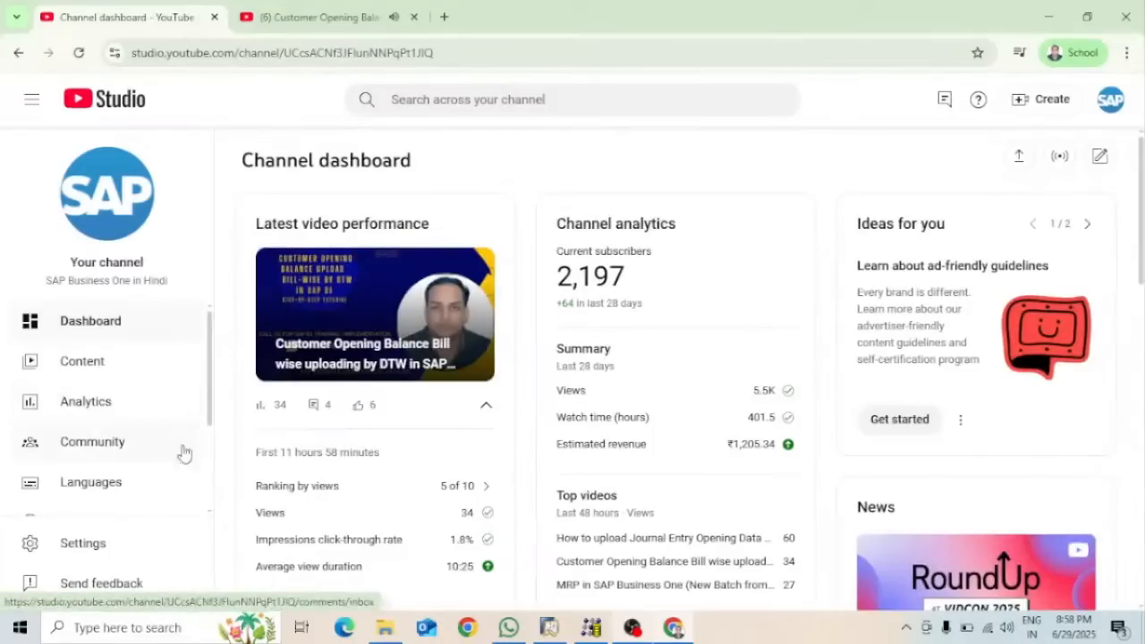
left_click_drag(213, 378, 211, 477)
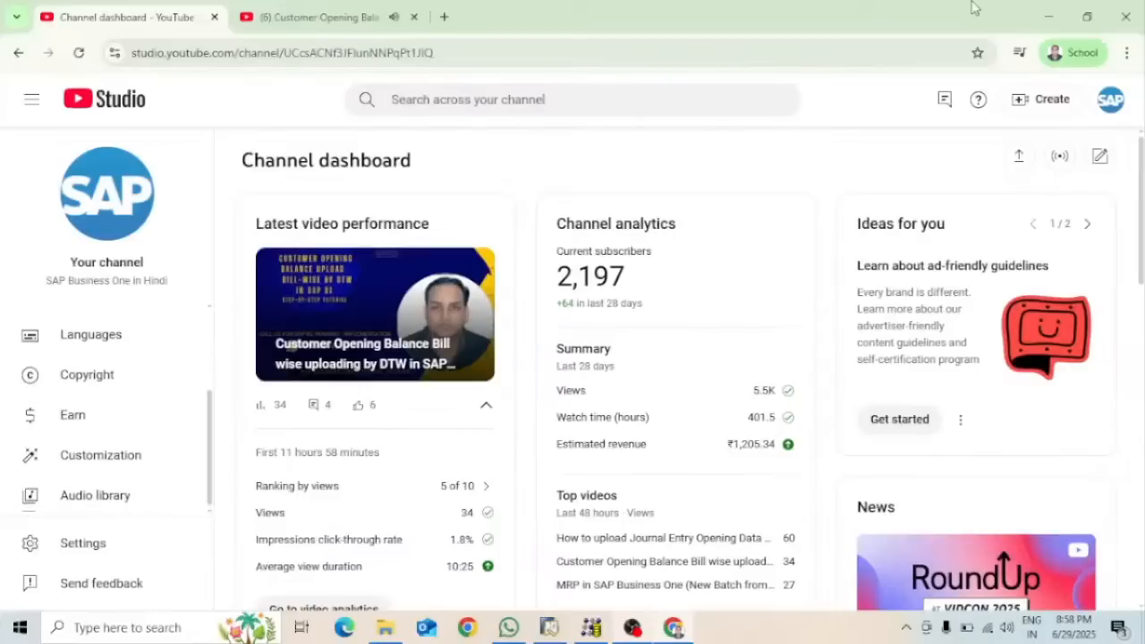
left_click(1048, 16)
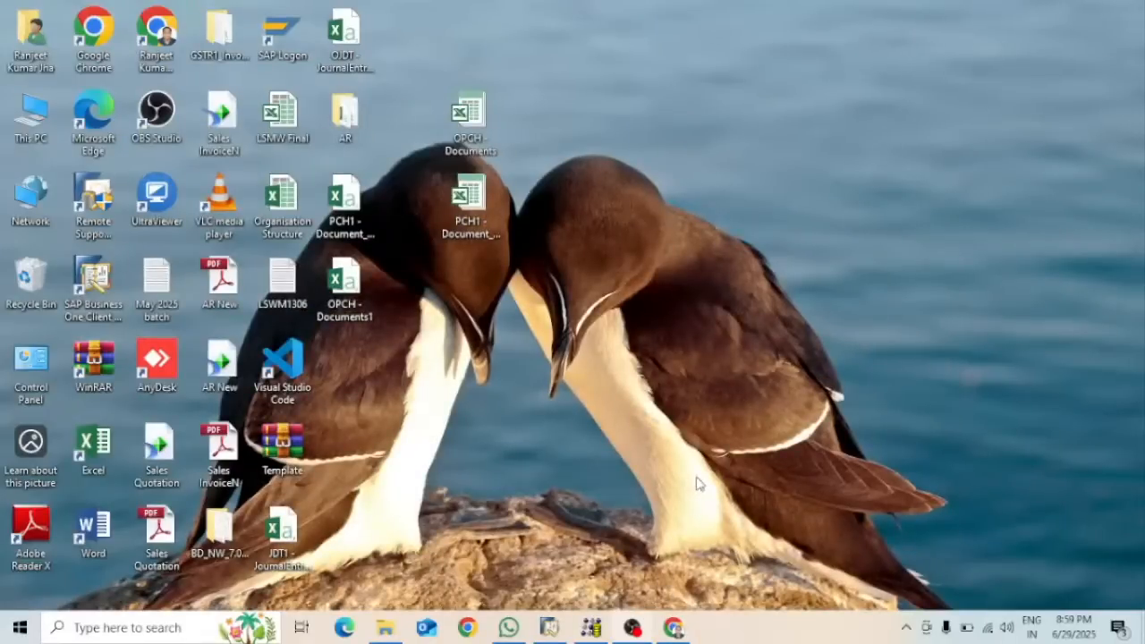
Confirm OBS is still recording, close the YouTube watch tab, and minimise Chrome and OBS
left_click(632, 628)
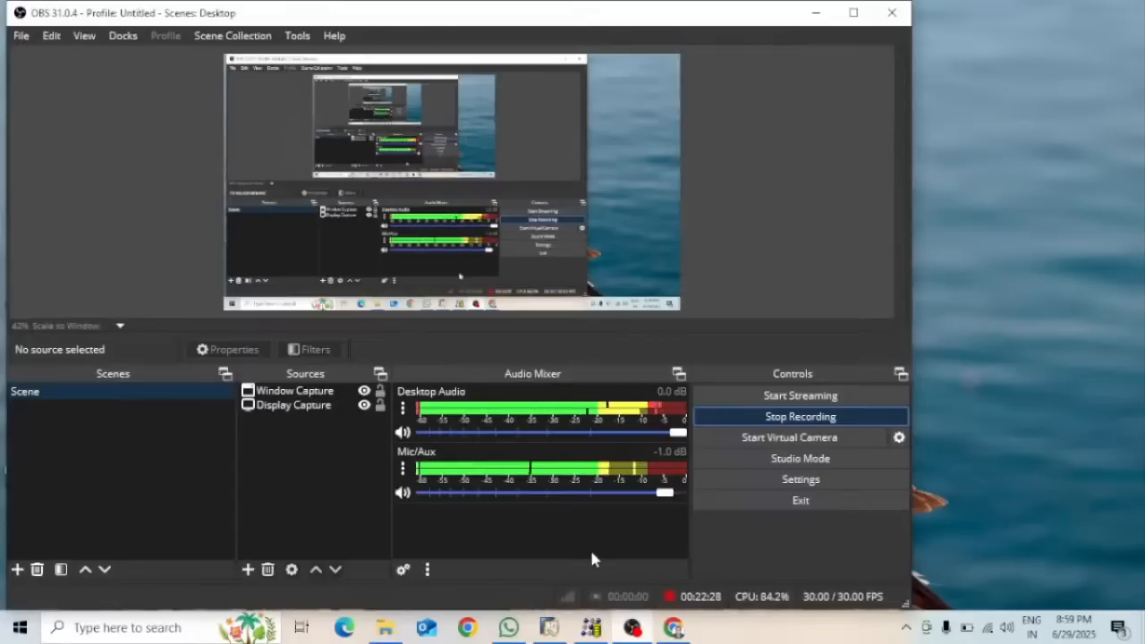
left_click(672, 627)
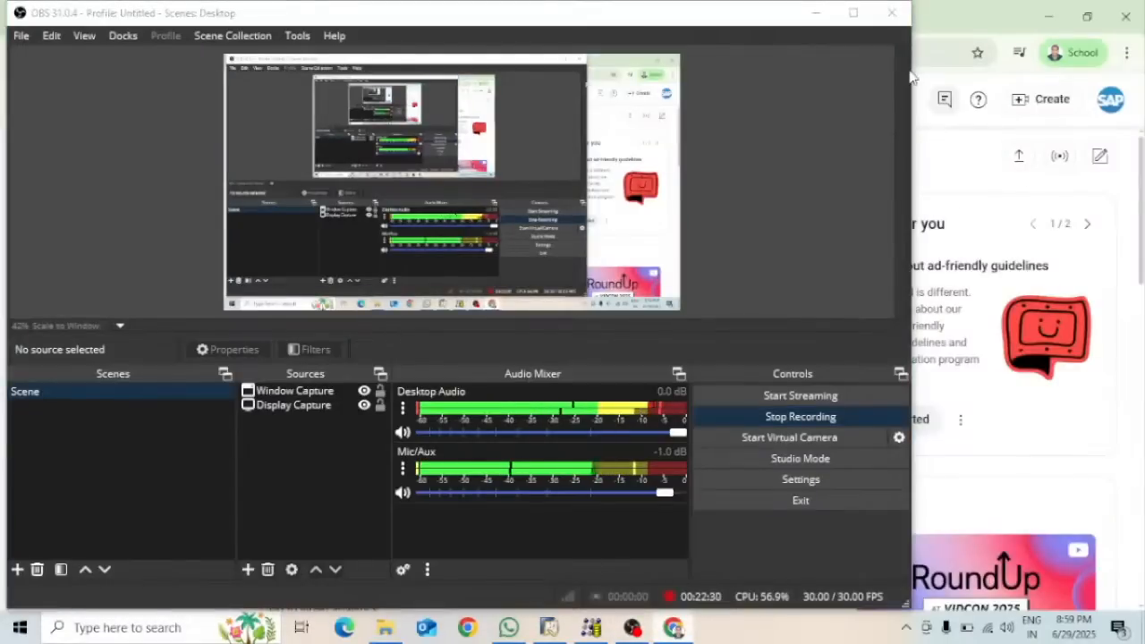
left_click(815, 14)
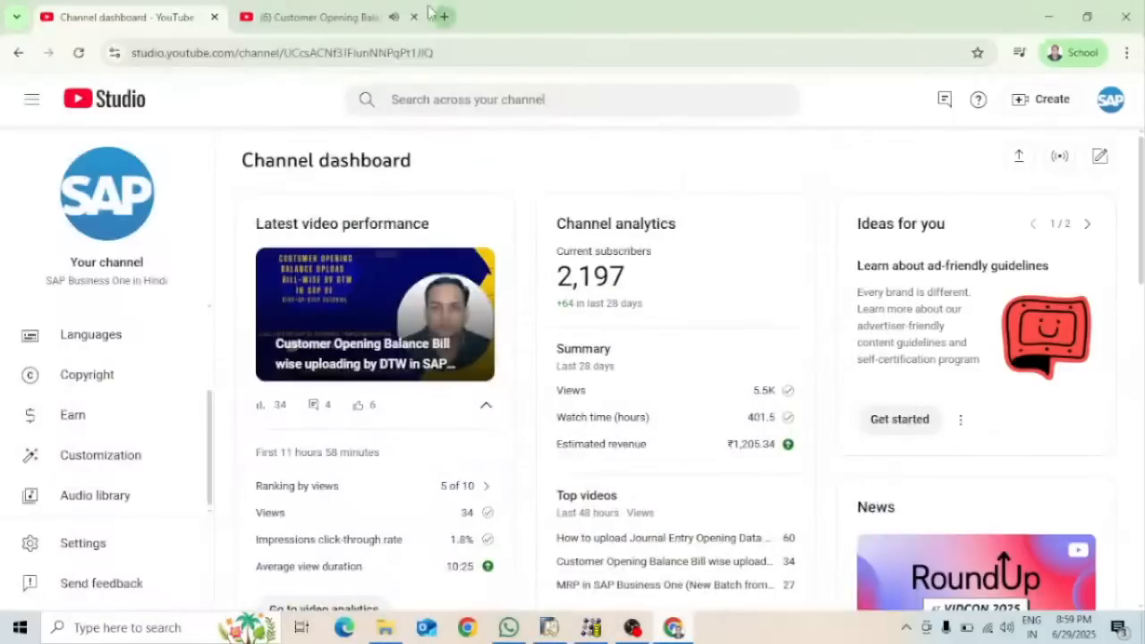
left_click(414, 17)
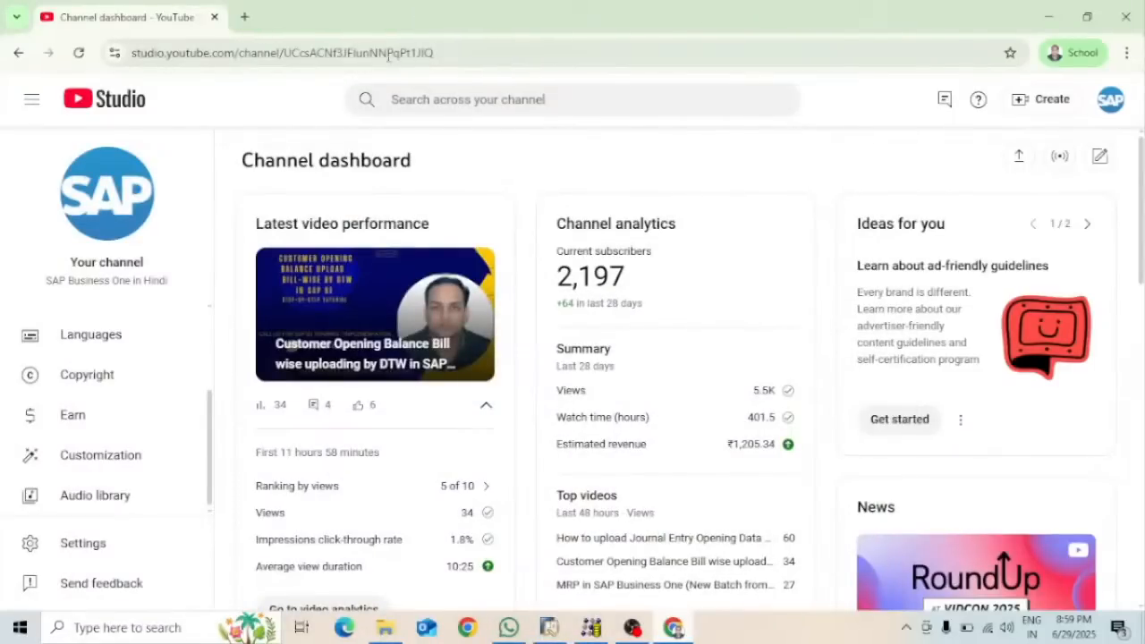
left_click(1048, 16)
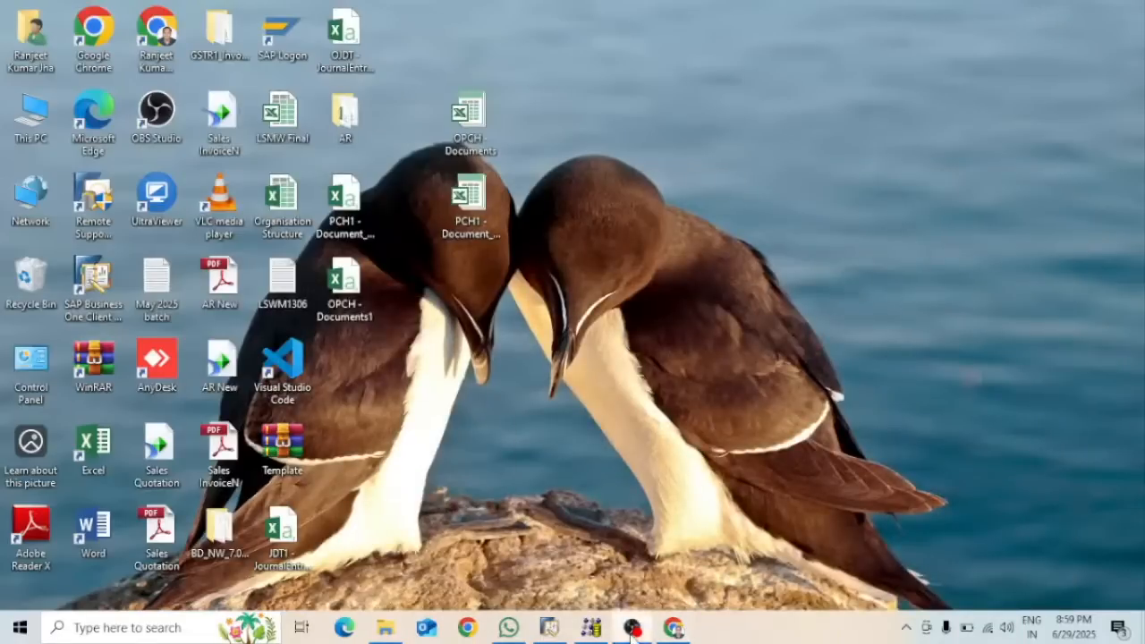
left_click(633, 627)
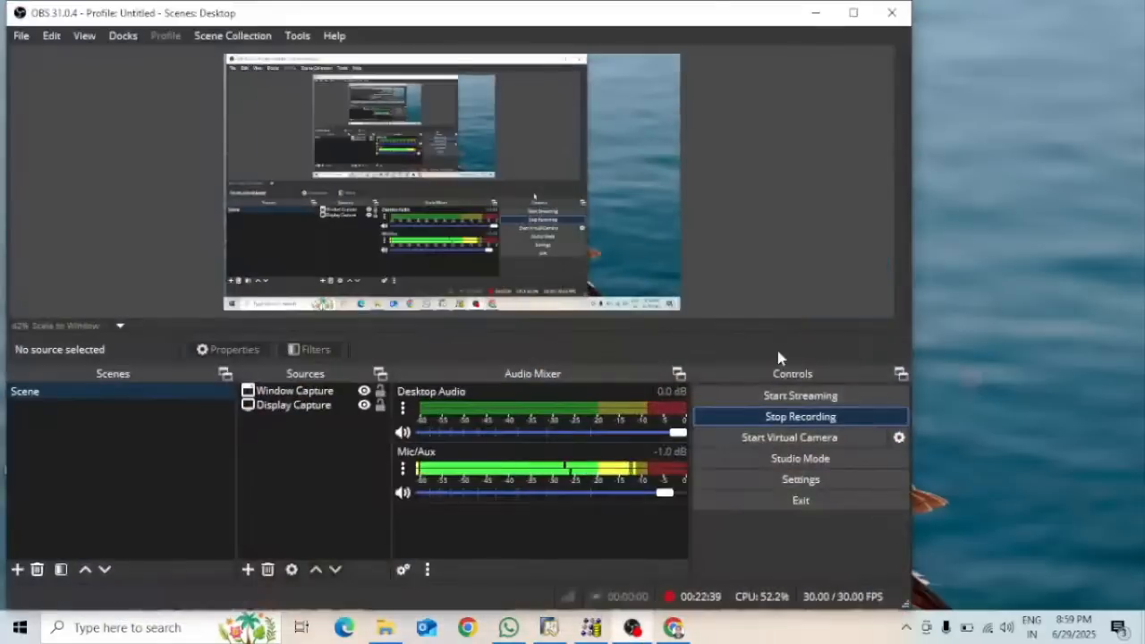
left_click(814, 13)
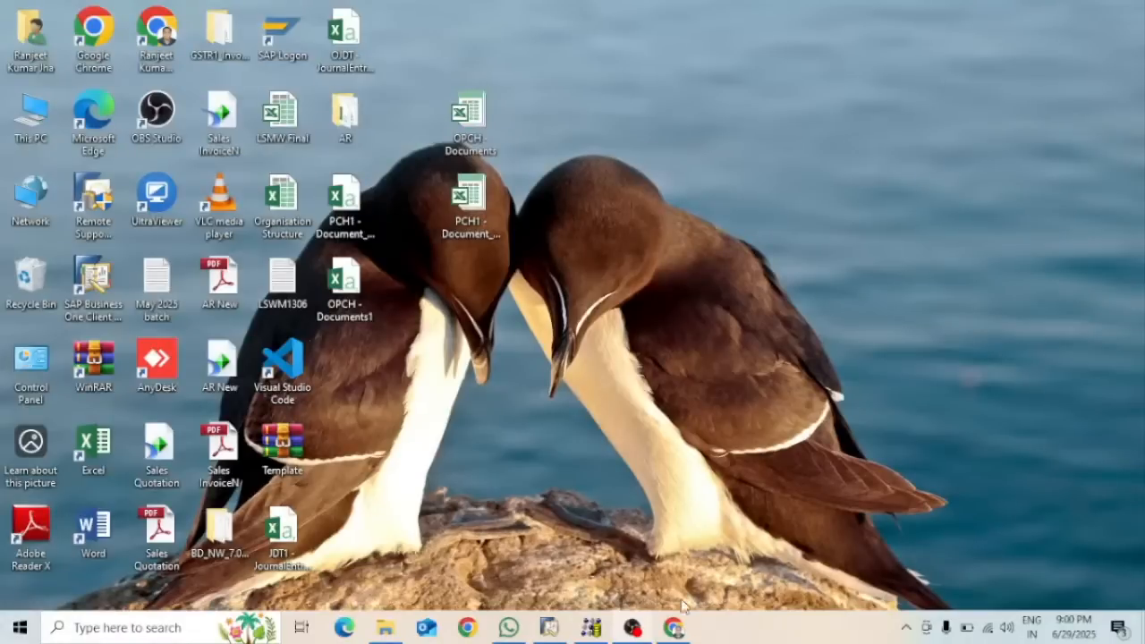
left_click(633, 626)
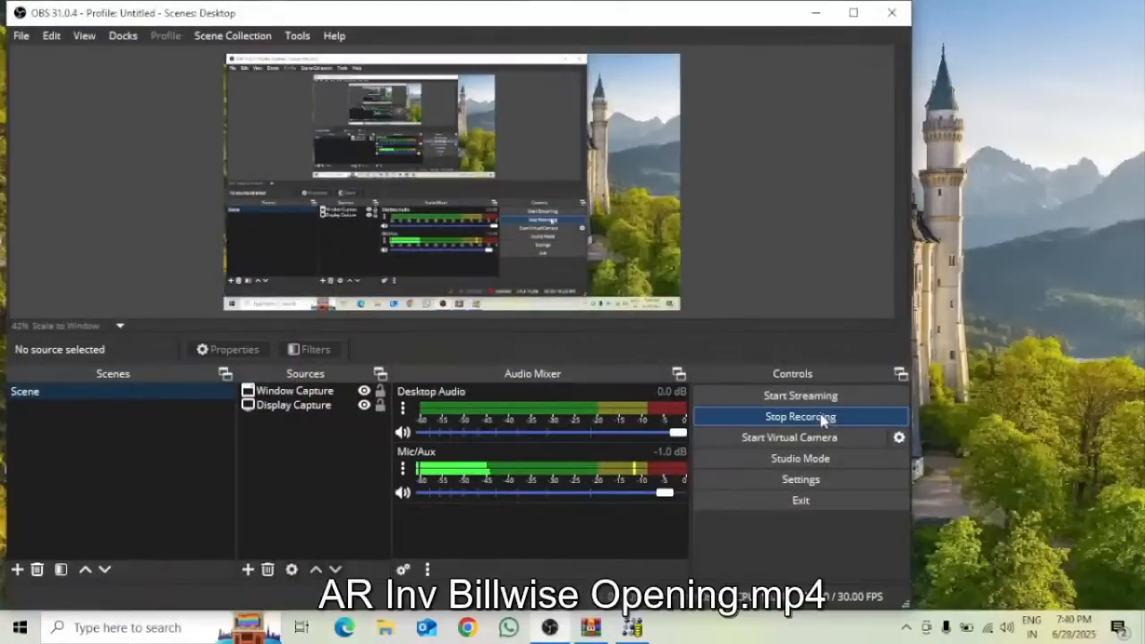
left_click(814, 13)
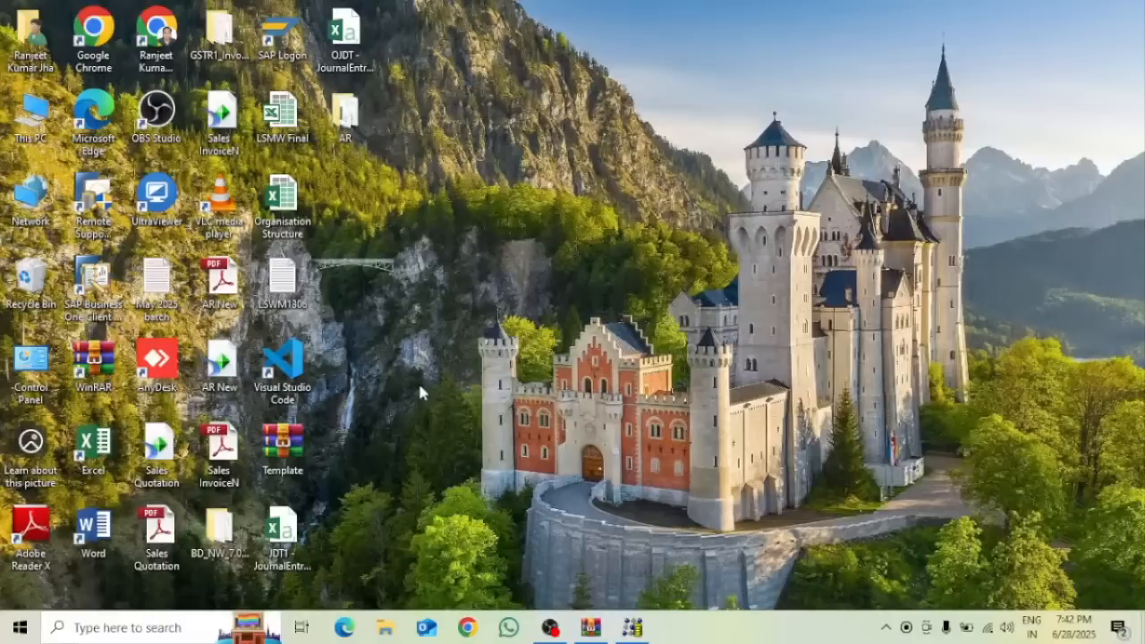
Launch the SAP Business One client and log in as manager with the account password
left_click(106, 277)
double_click(106, 277)
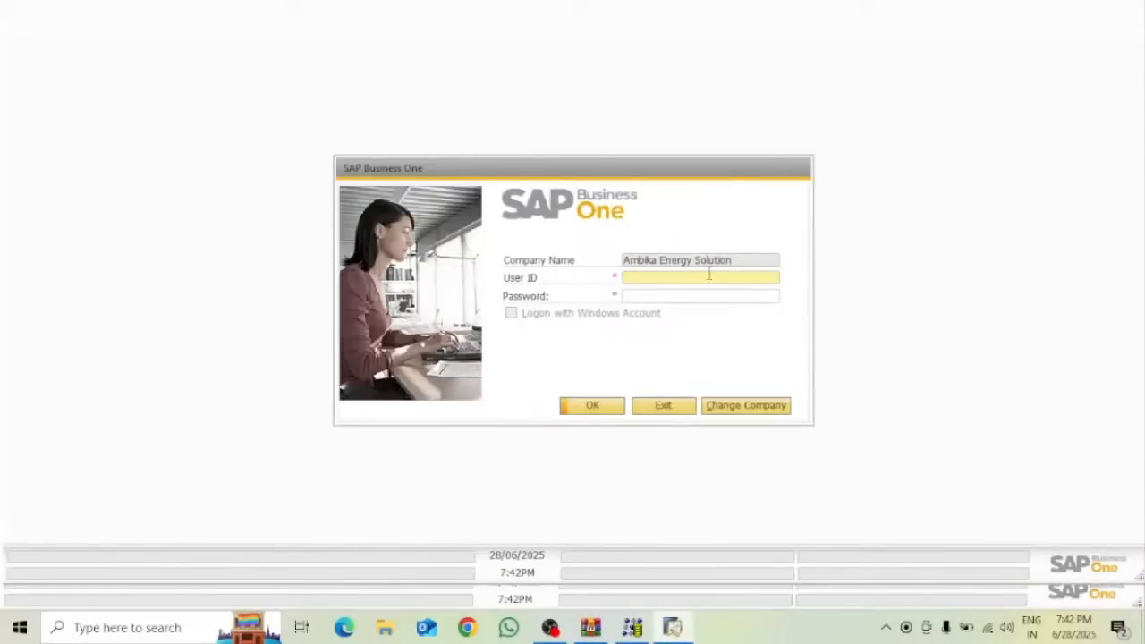
type("m")
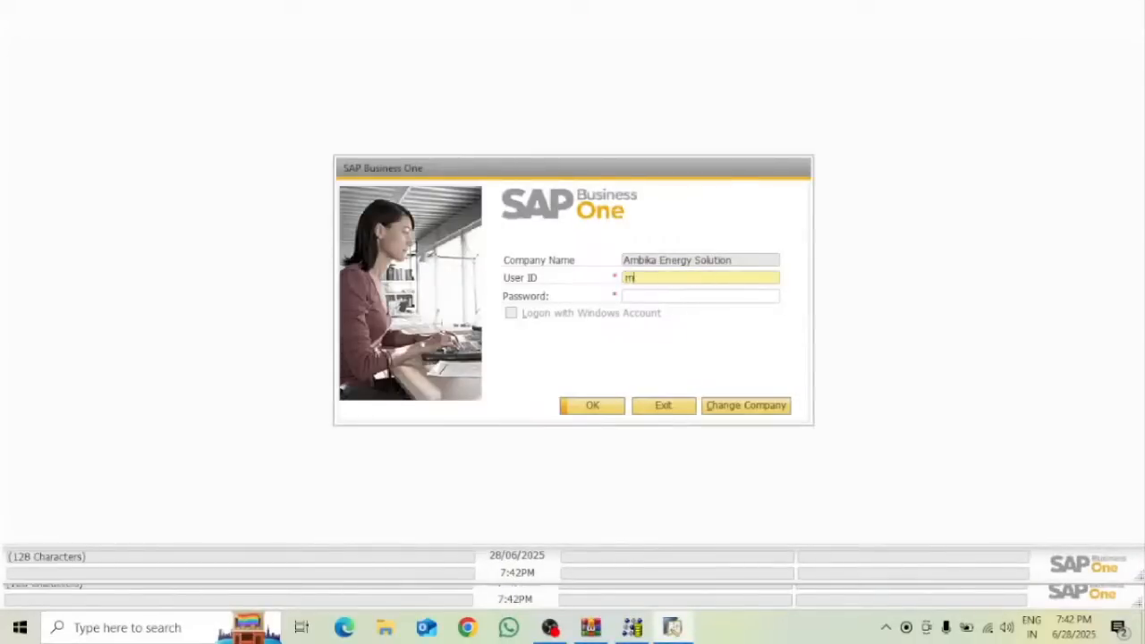
type("anager")
key("Tab")
type("1234")
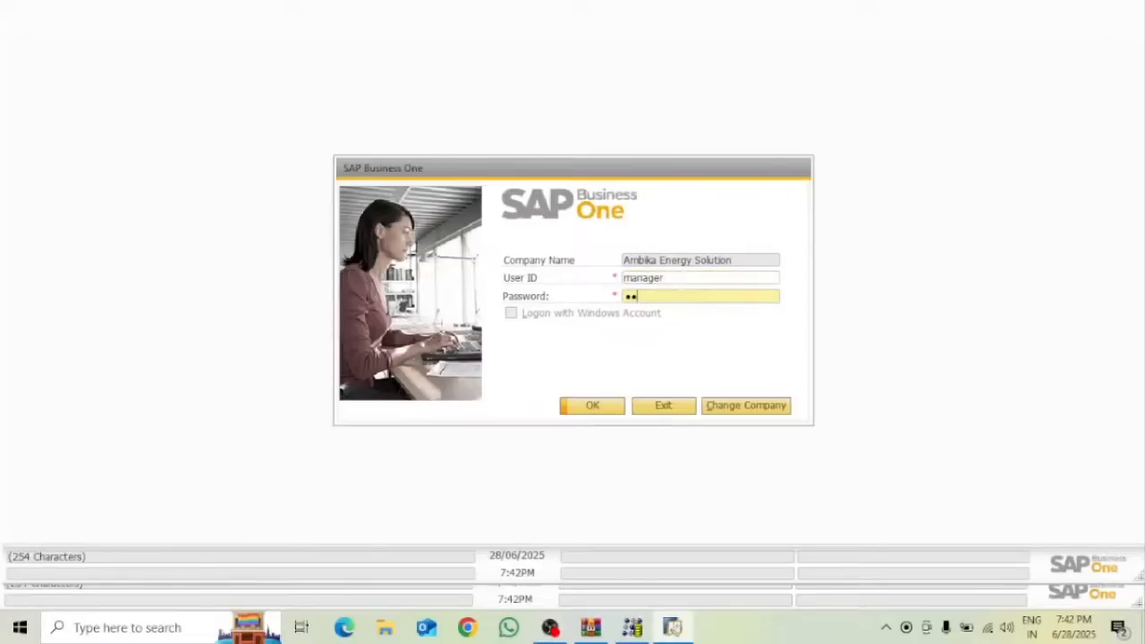
left_click(614, 406)
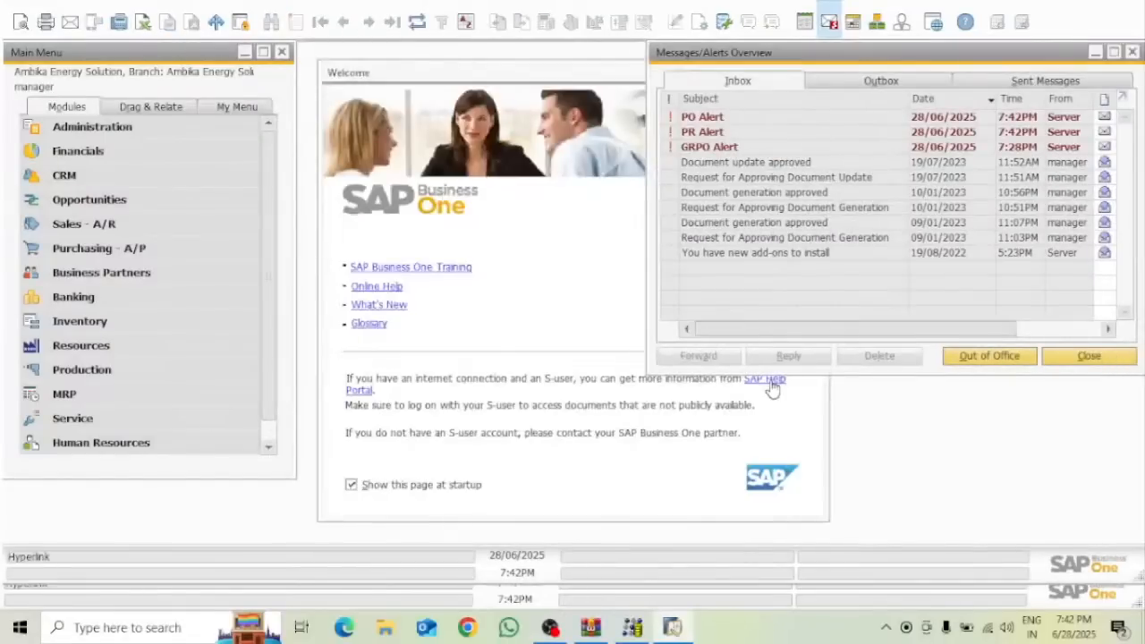
Close the Messages/Alerts and Welcome windows, then open a new A/R Invoice under Sales - A/R
left_click(1132, 52)
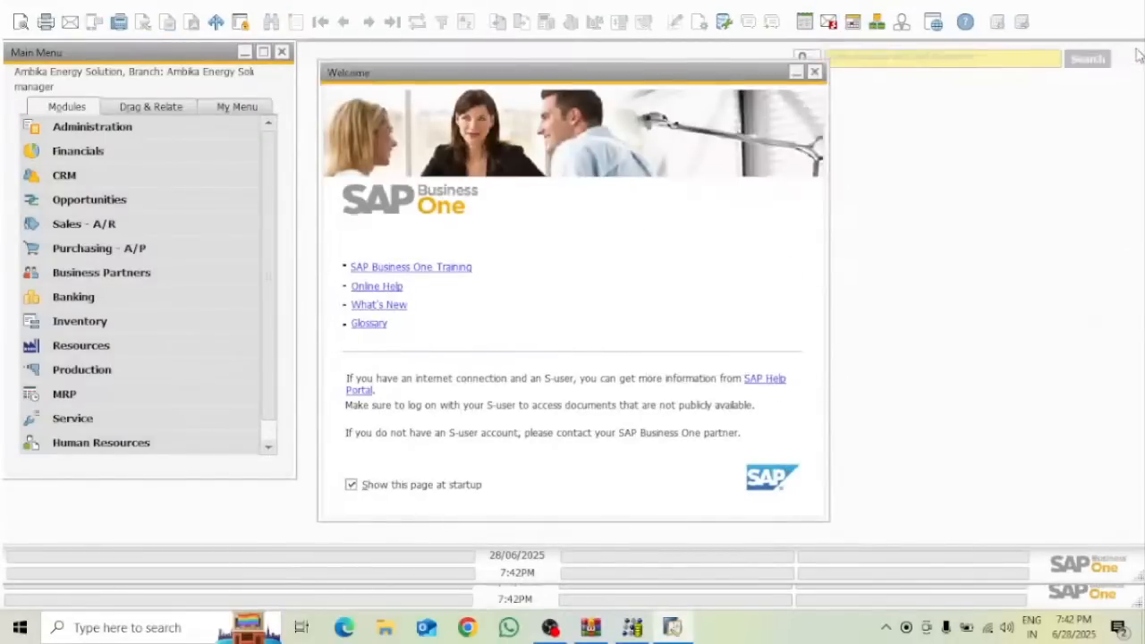
left_click(814, 72)
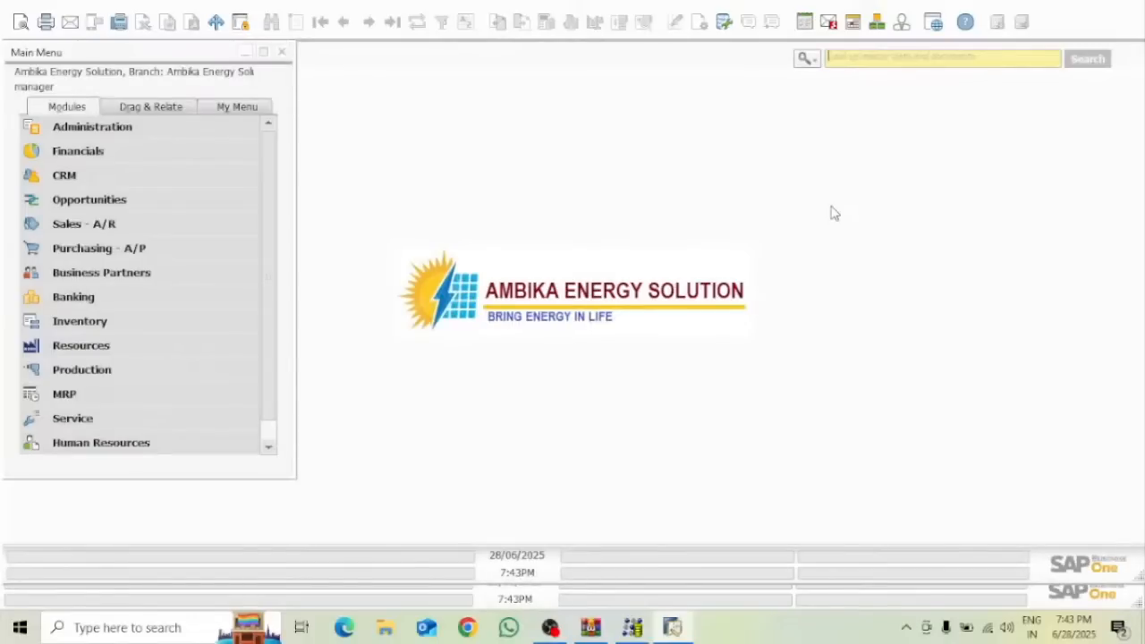
left_click(123, 229)
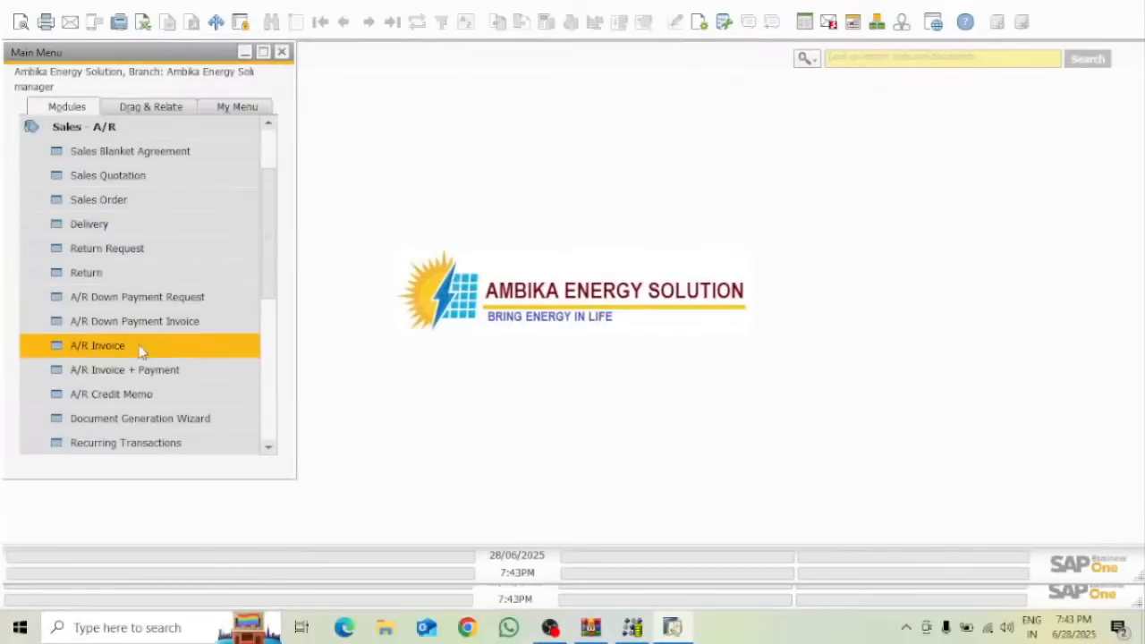
left_click(121, 351)
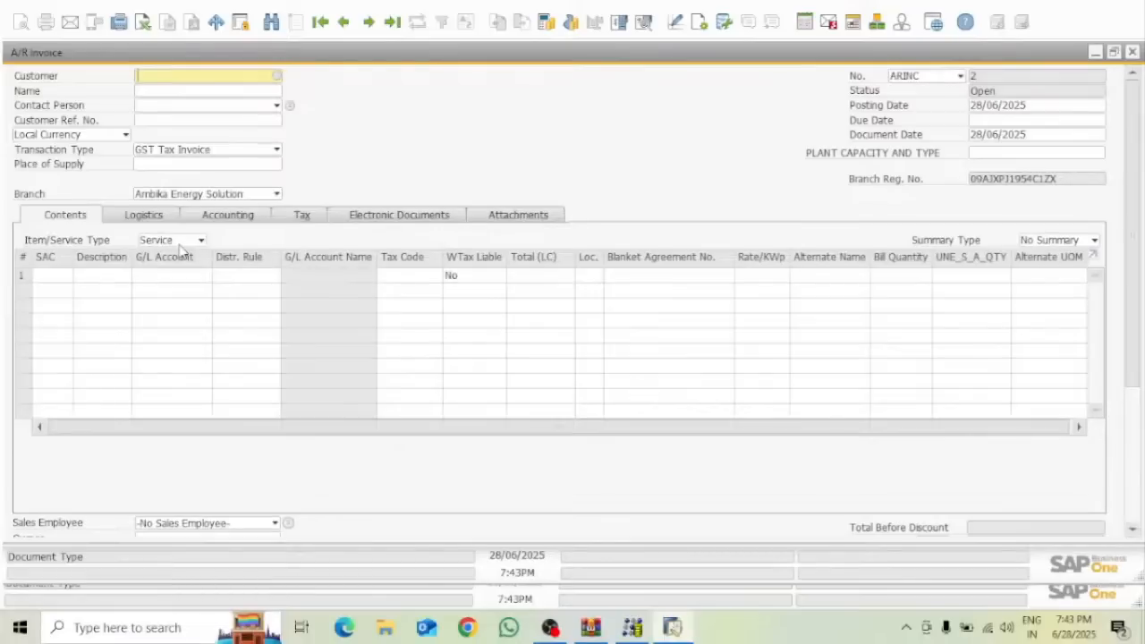
left_click(240, 158)
left_click(399, 146)
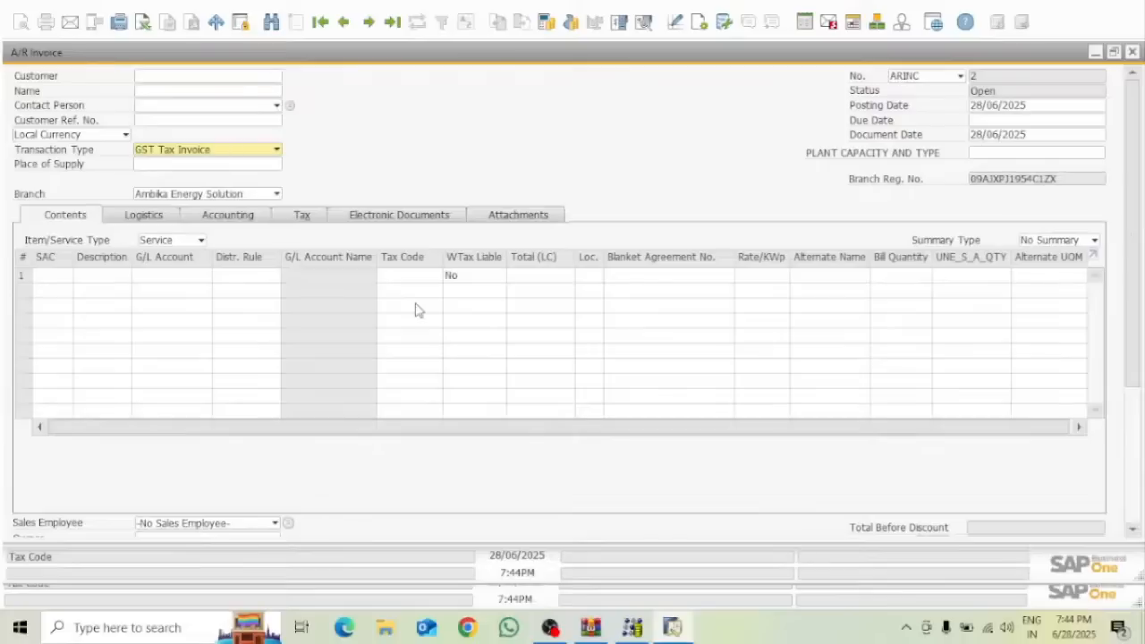
Choose the row-7 customer despite the commitment-limit warning and set transaction type Bill of Supply
left_click(204, 76)
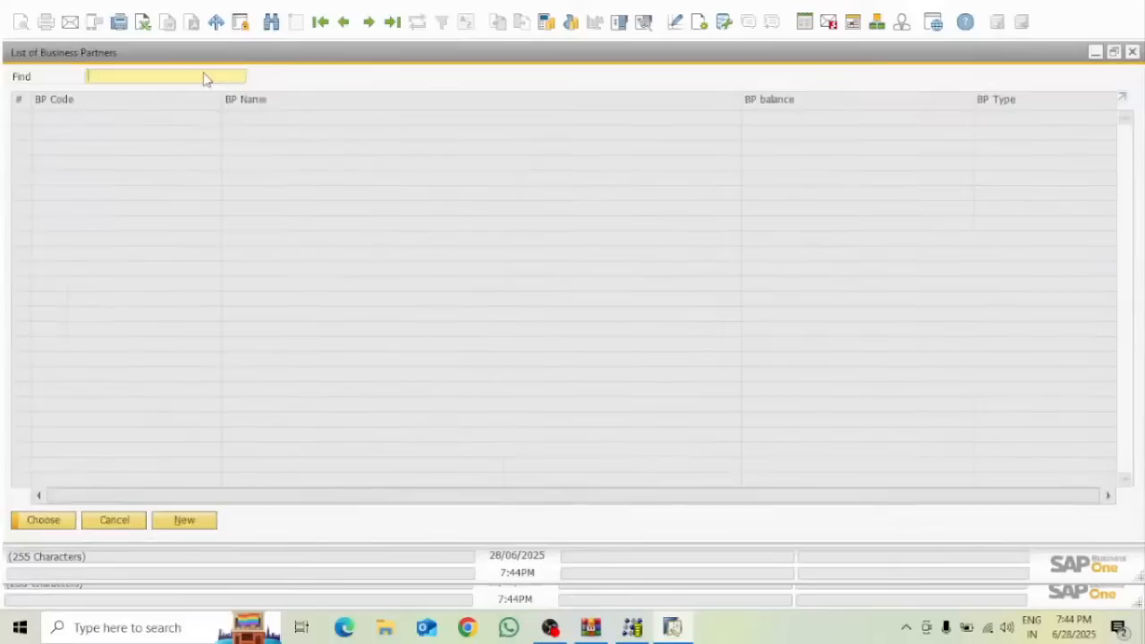
left_click(79, 213)
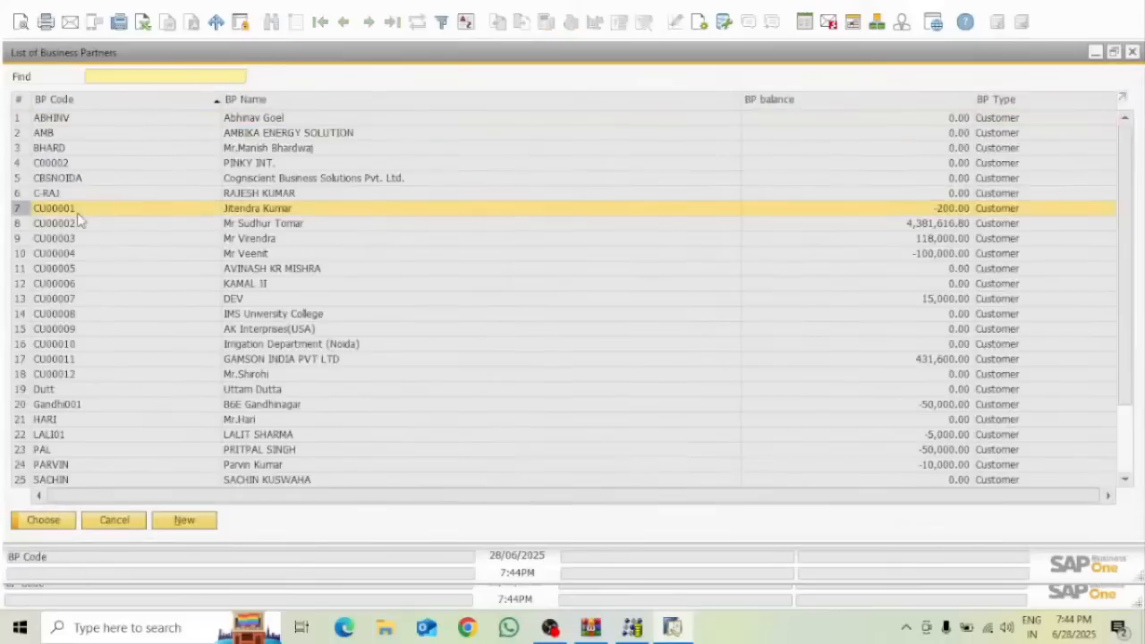
left_click(59, 522)
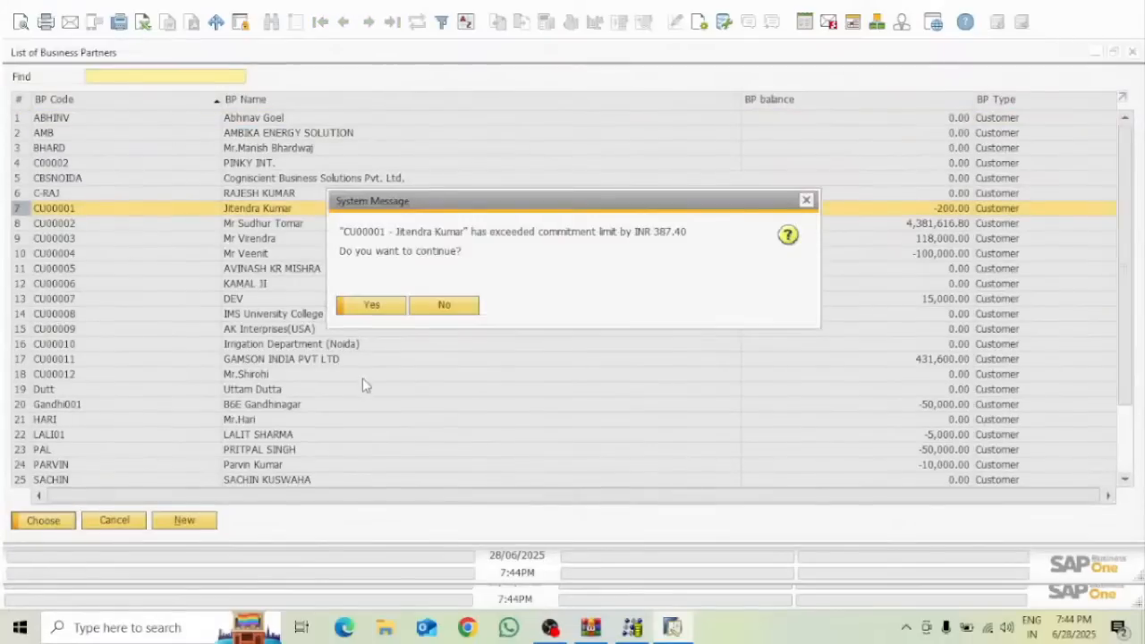
left_click(394, 307)
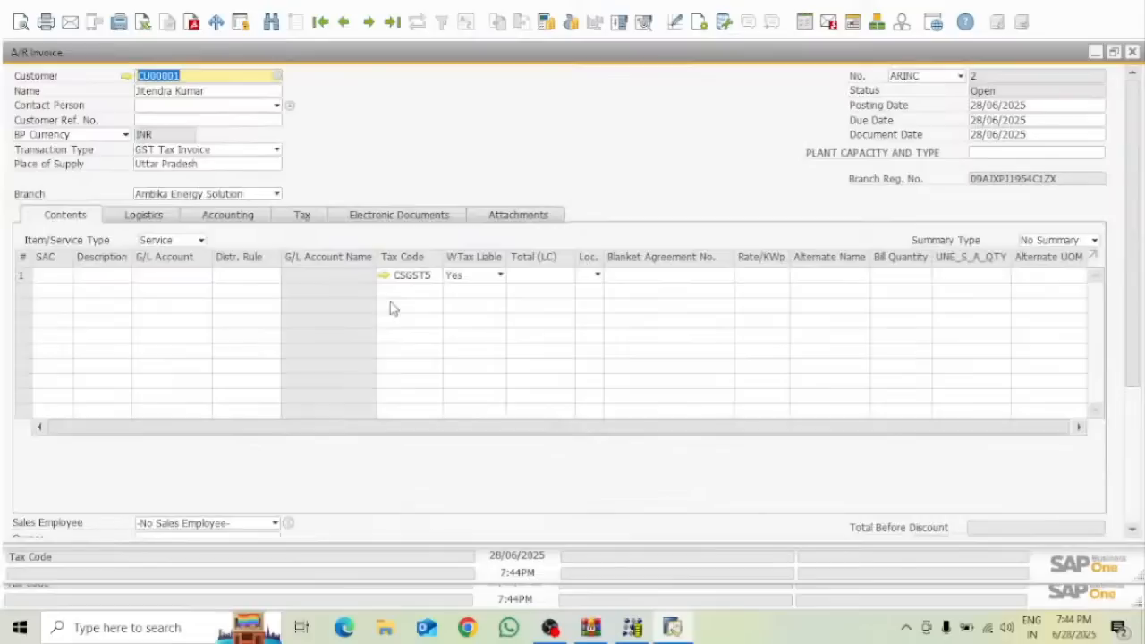
left_click(255, 153)
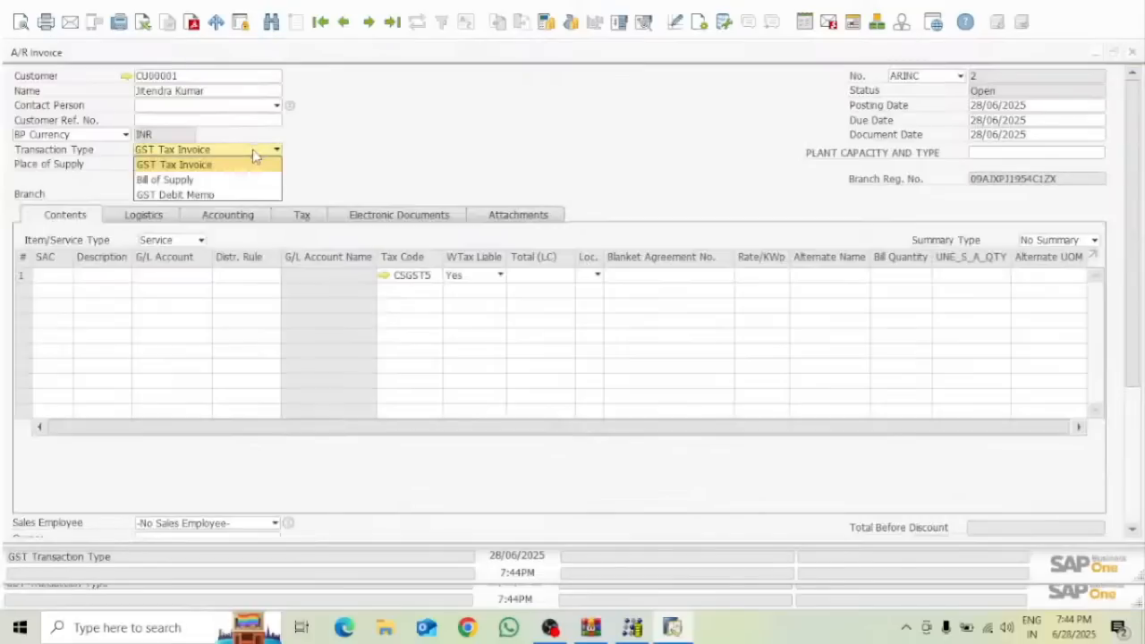
left_click(179, 178)
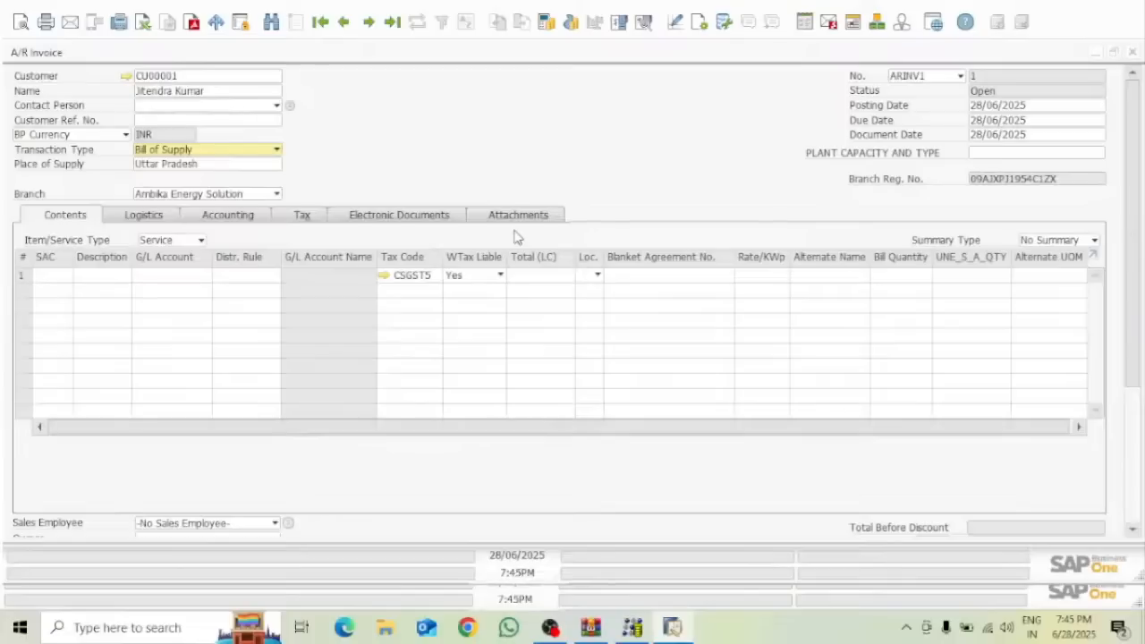
Set the first invoice line's tax code to Exempted from the List of Sales Tax Codes
left_click(436, 277)
left_click(437, 276)
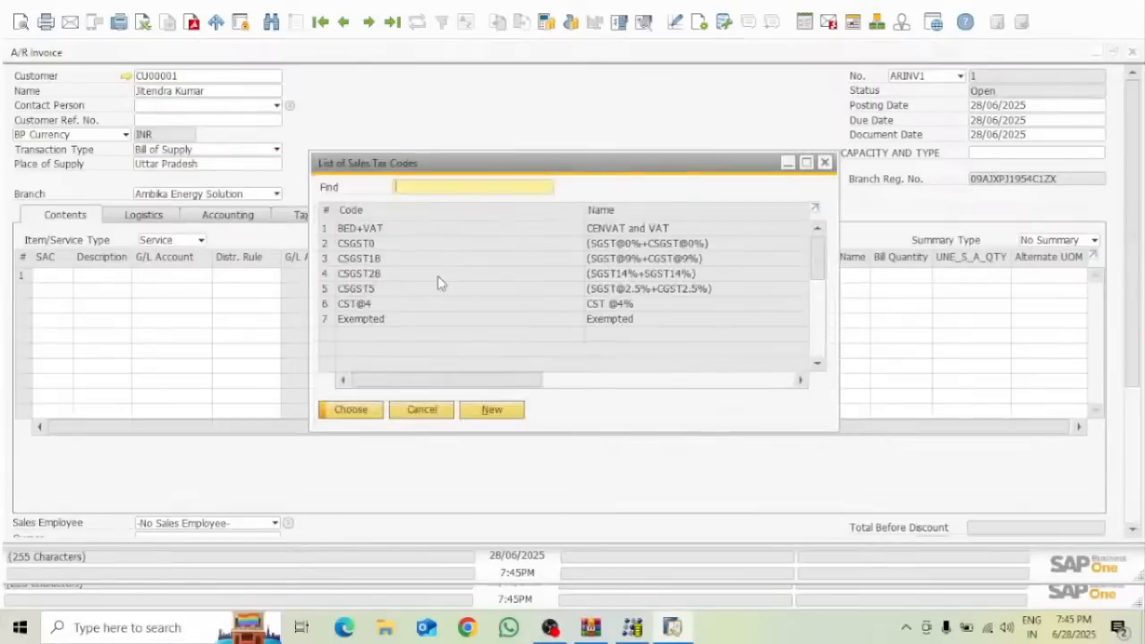
left_click(377, 324)
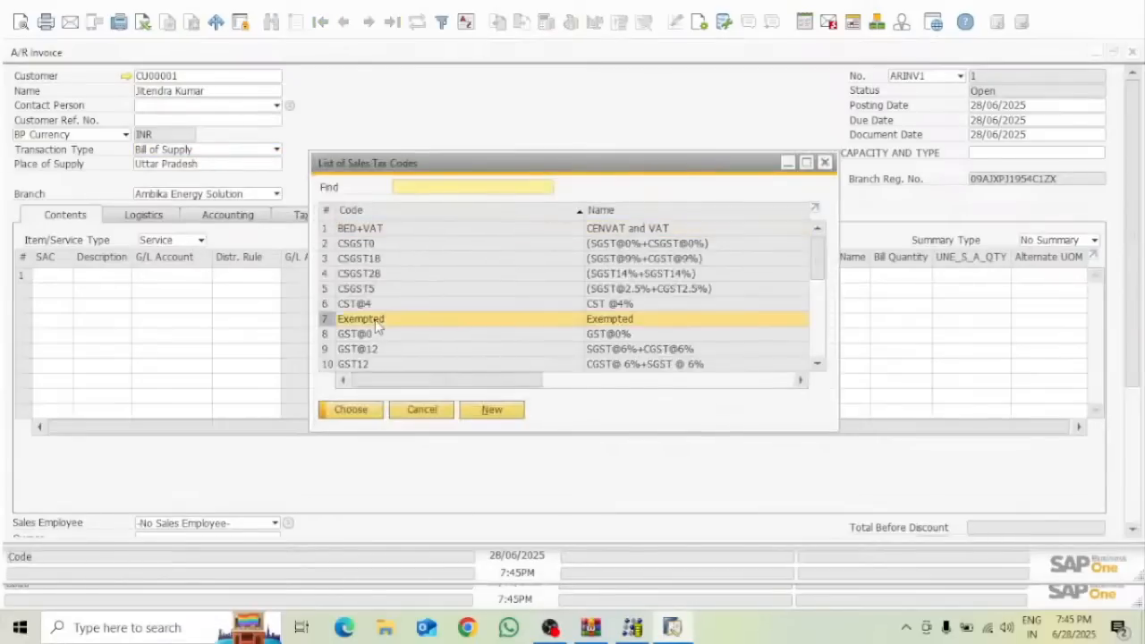
left_click(365, 409)
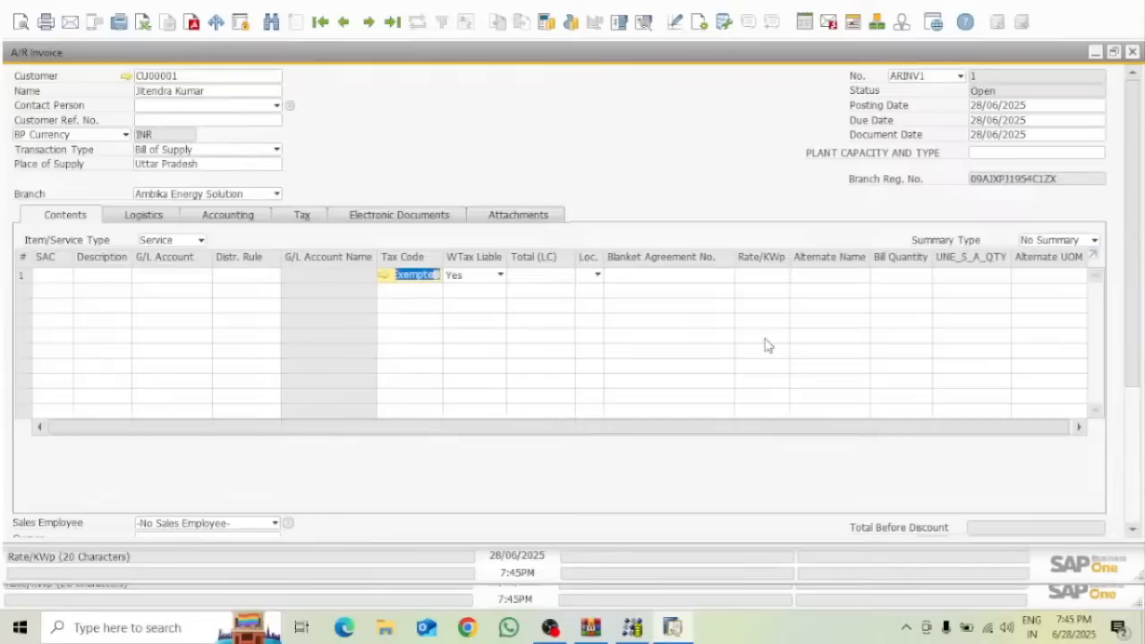
Minimise the A/R invoice and open Administration > Setup > Financials > Tax > Tax Types
left_click(1094, 54)
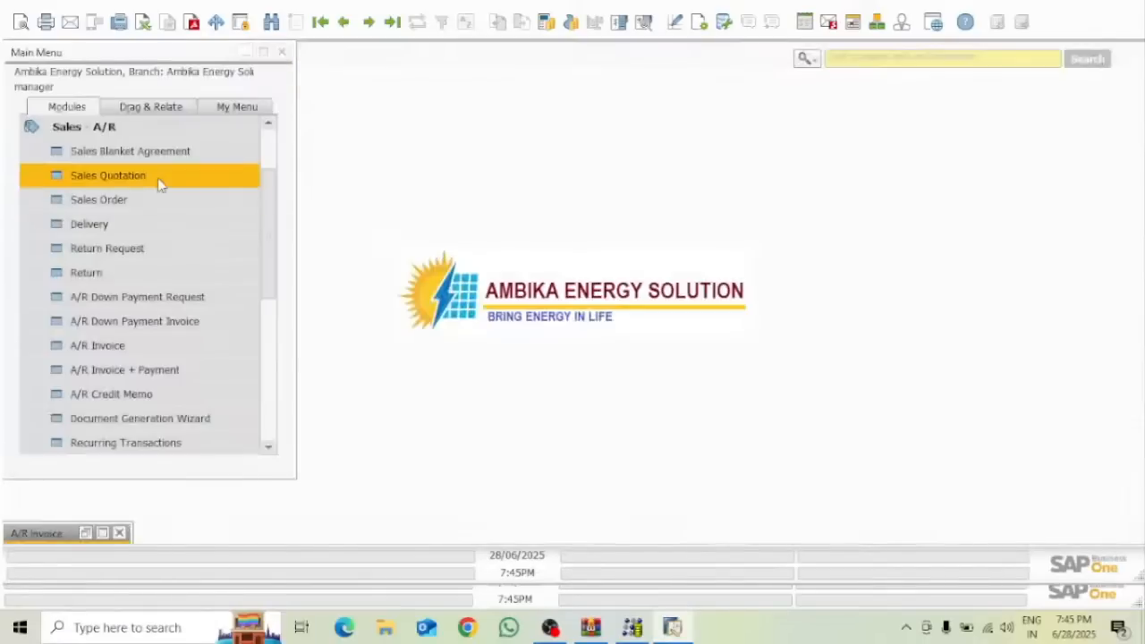
left_click(36, 127)
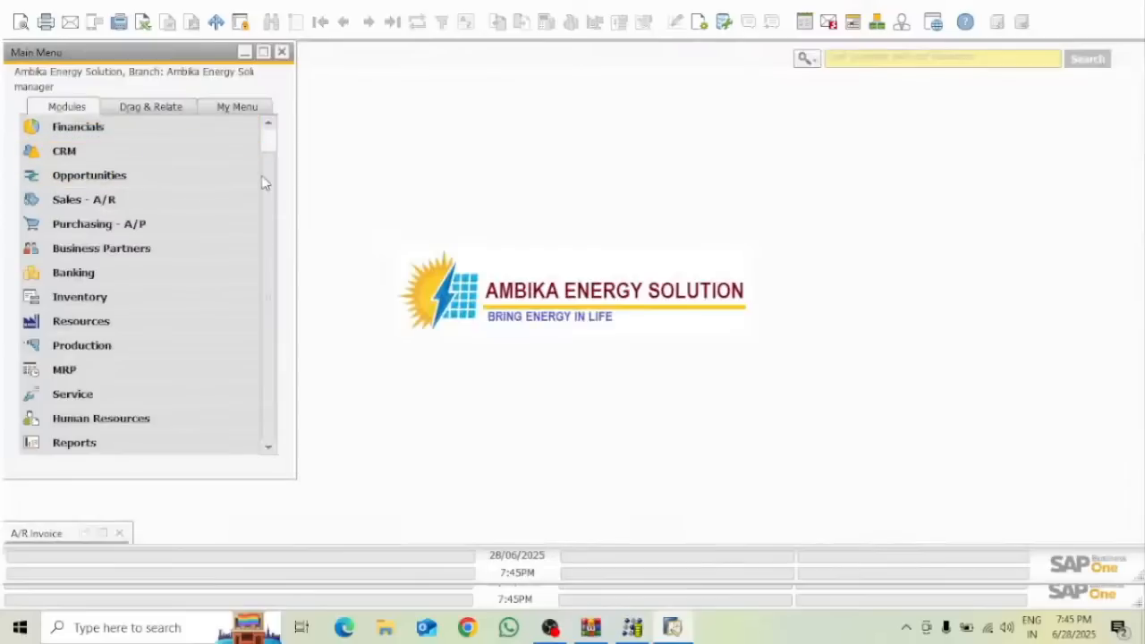
scroll(275, 196, "up", 1)
left_click(157, 132)
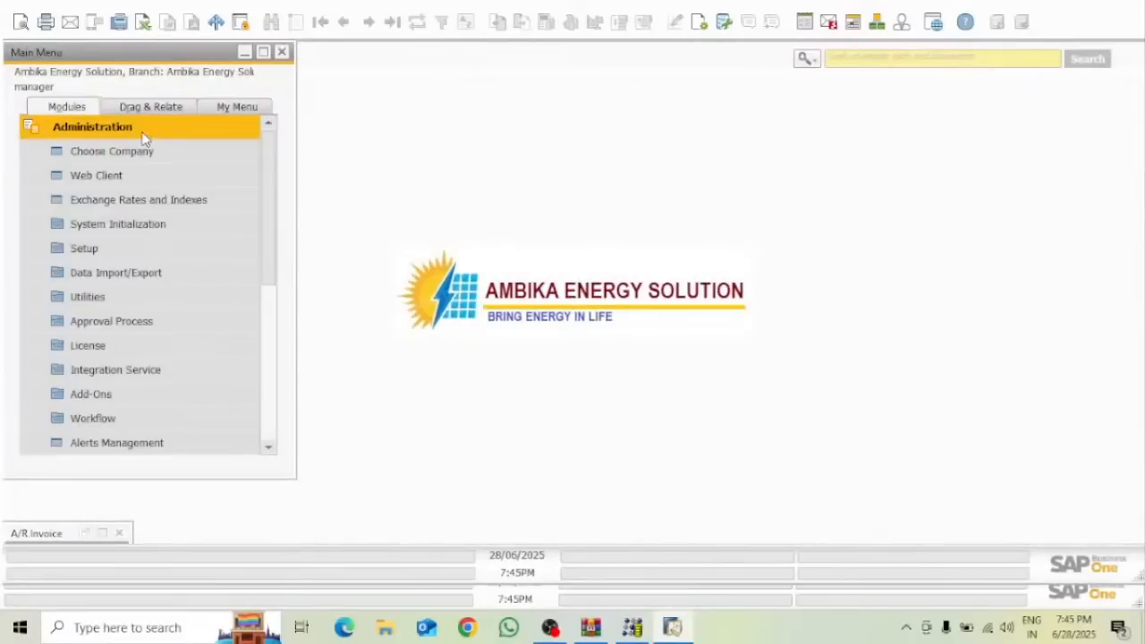
left_click(93, 249)
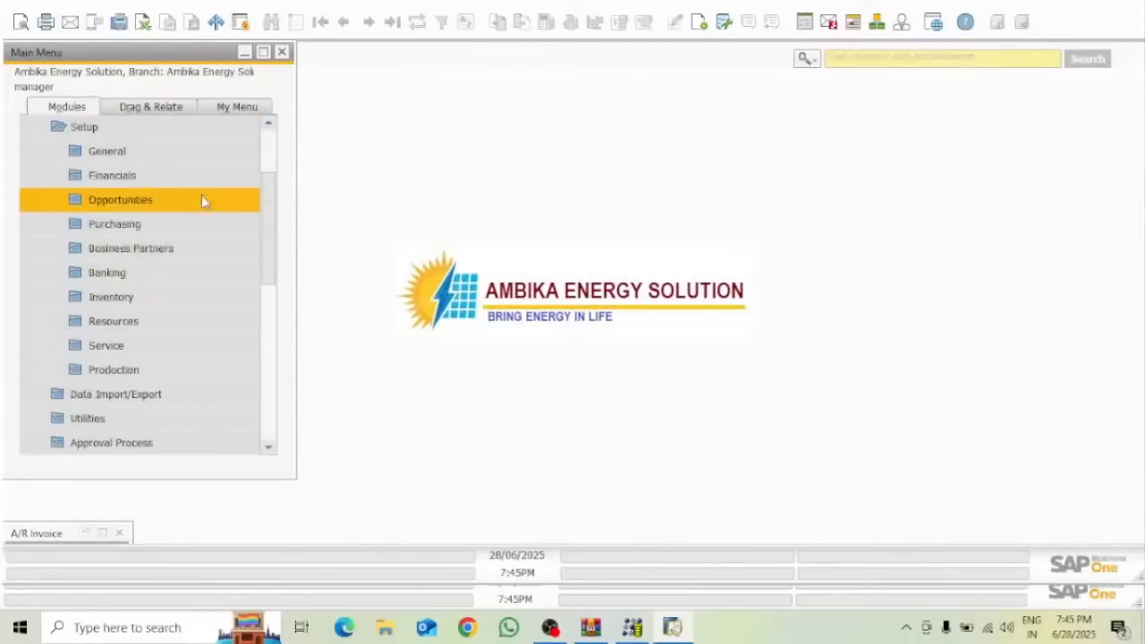
left_click(143, 179)
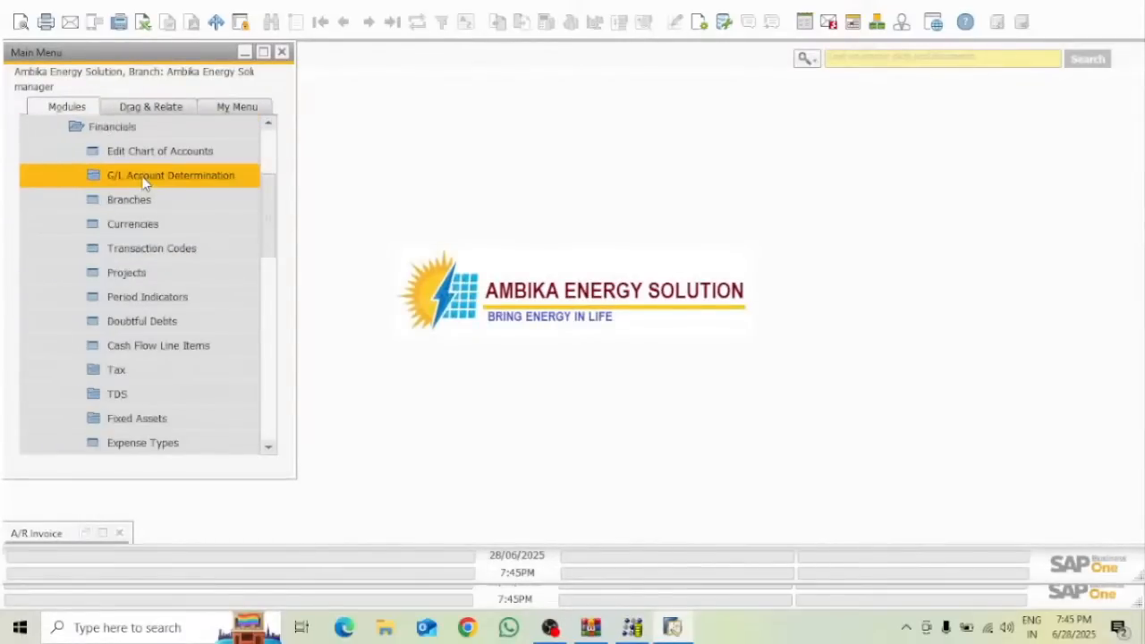
left_click(145, 370)
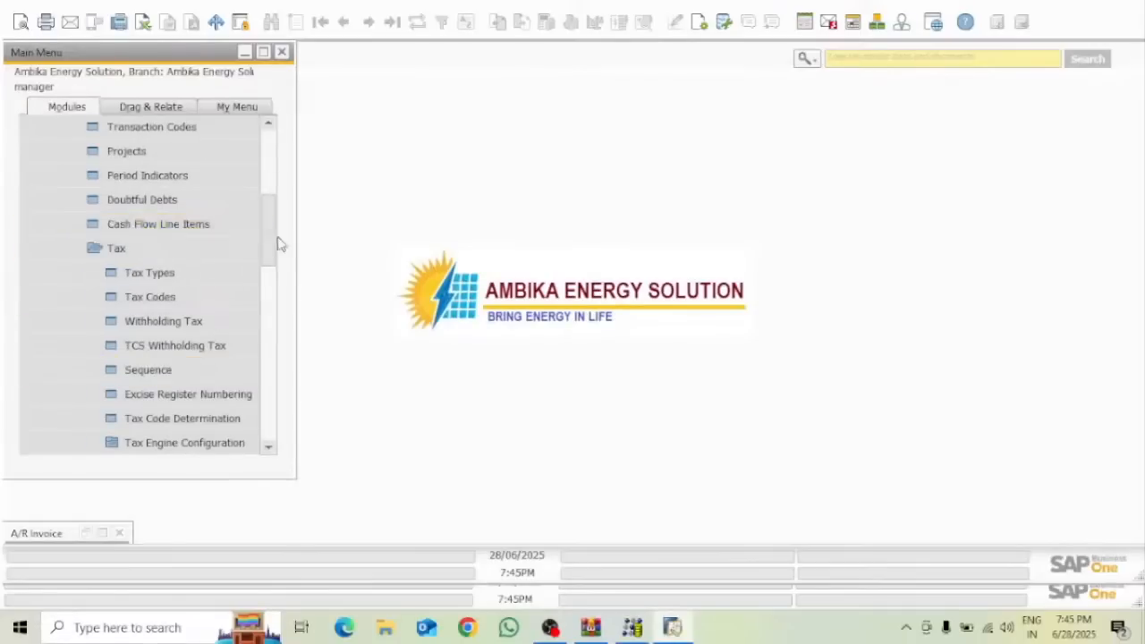
left_click(188, 273)
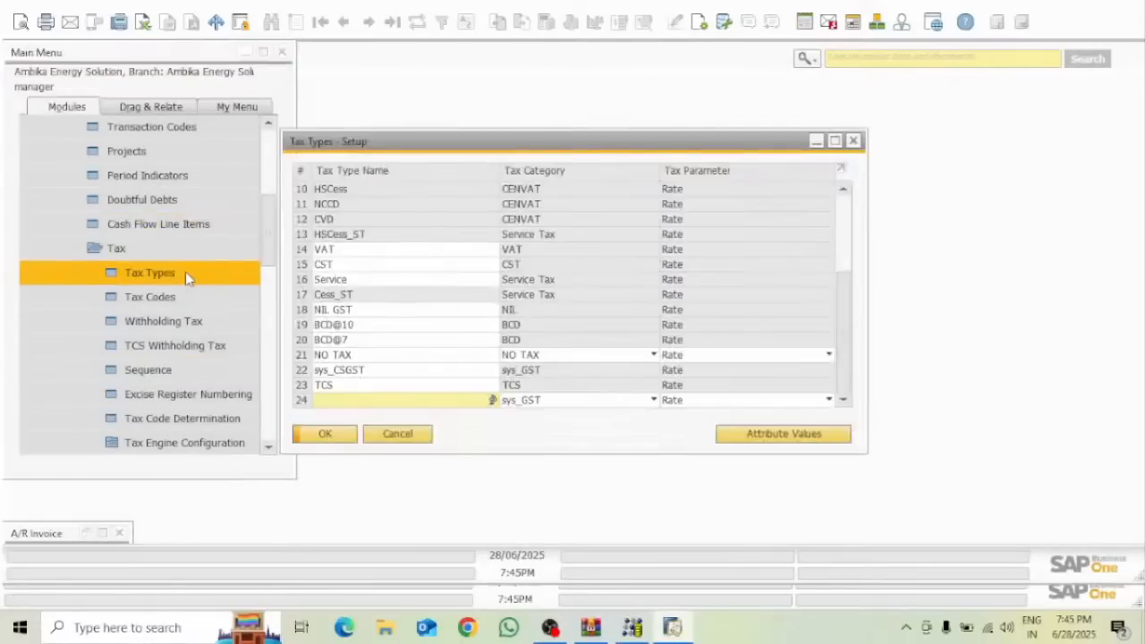
Open the VAT tax type's attributes and inspect the Exempted code's purchasing account 143044
left_click(304, 249)
double_click(308, 255)
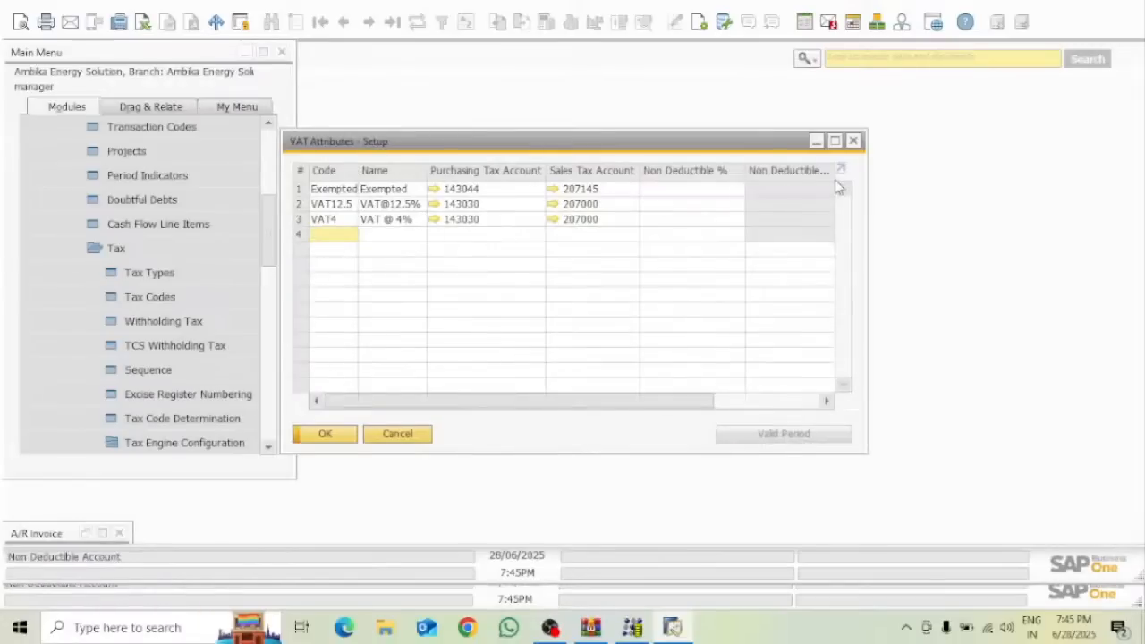
left_click(835, 142)
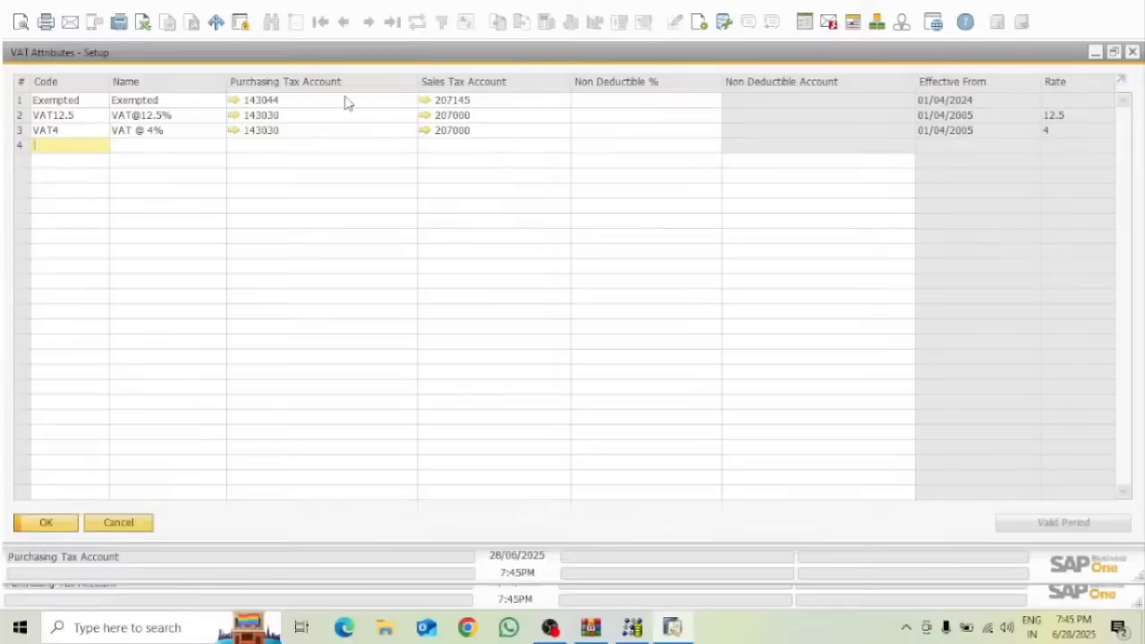
left_click(307, 102)
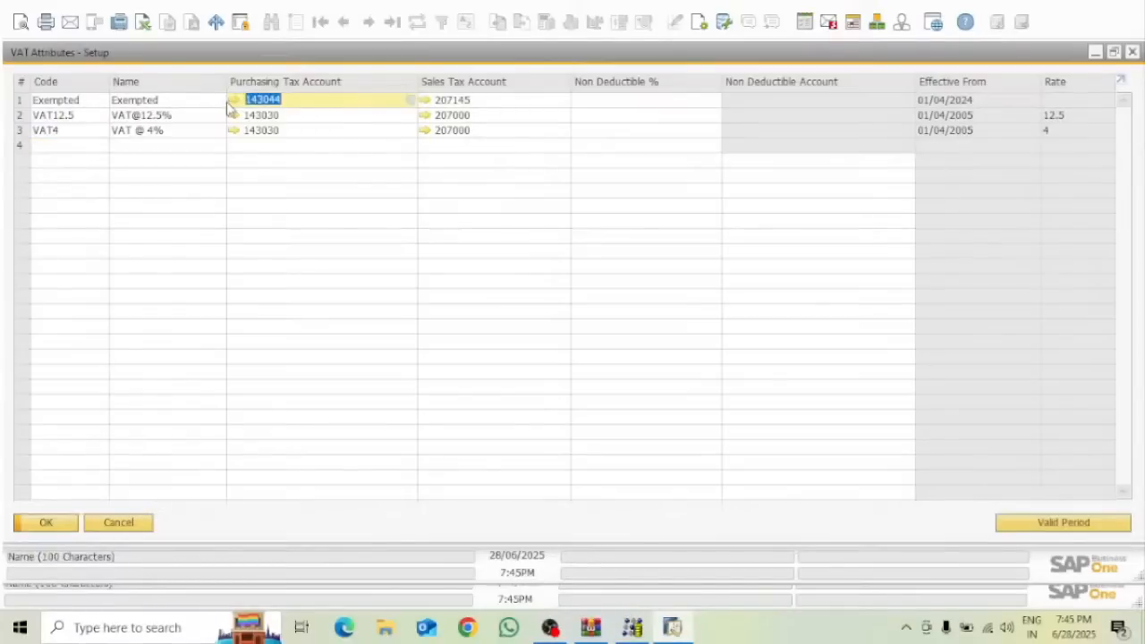
left_click(233, 101)
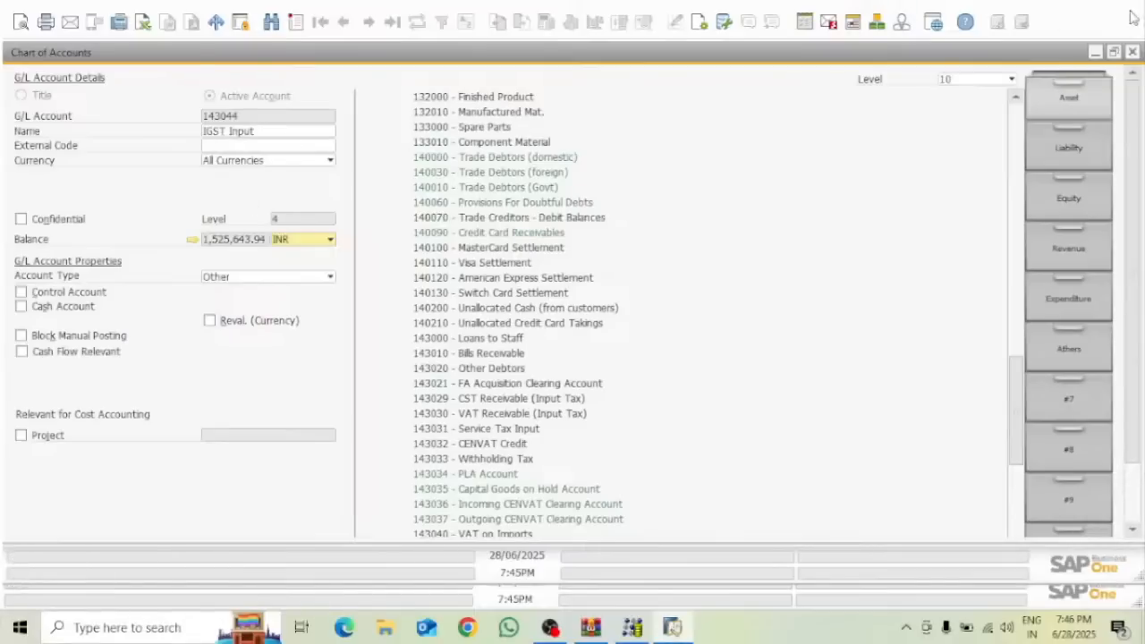
left_click(1132, 52)
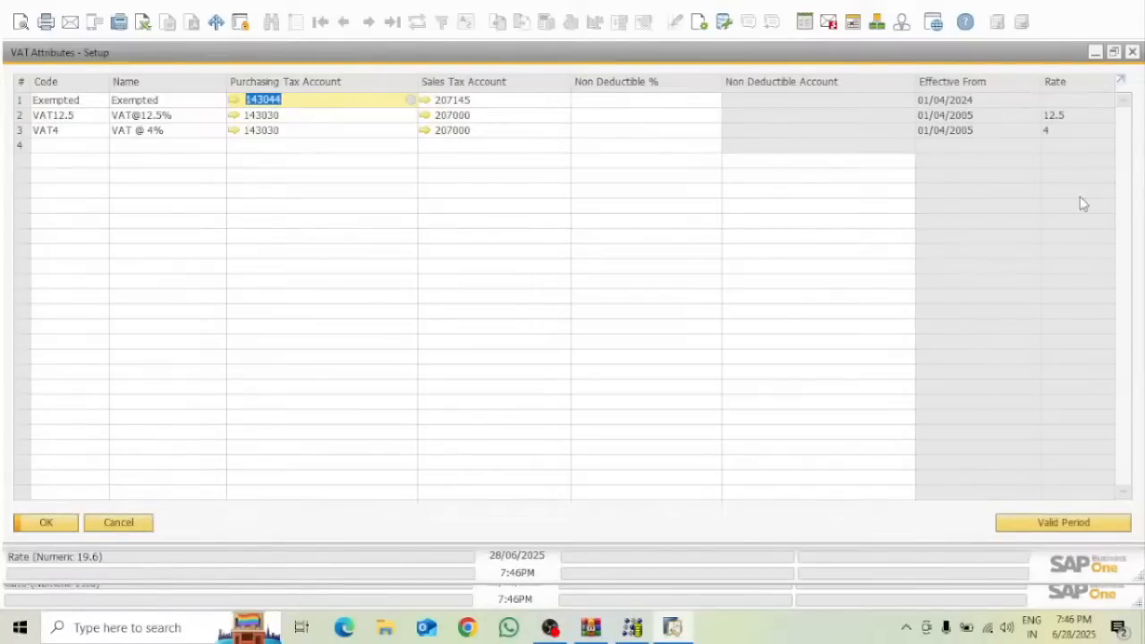
Check the Exempted code's valid periods, then close the VAT attributes and Tax Types setup
left_click(1059, 525)
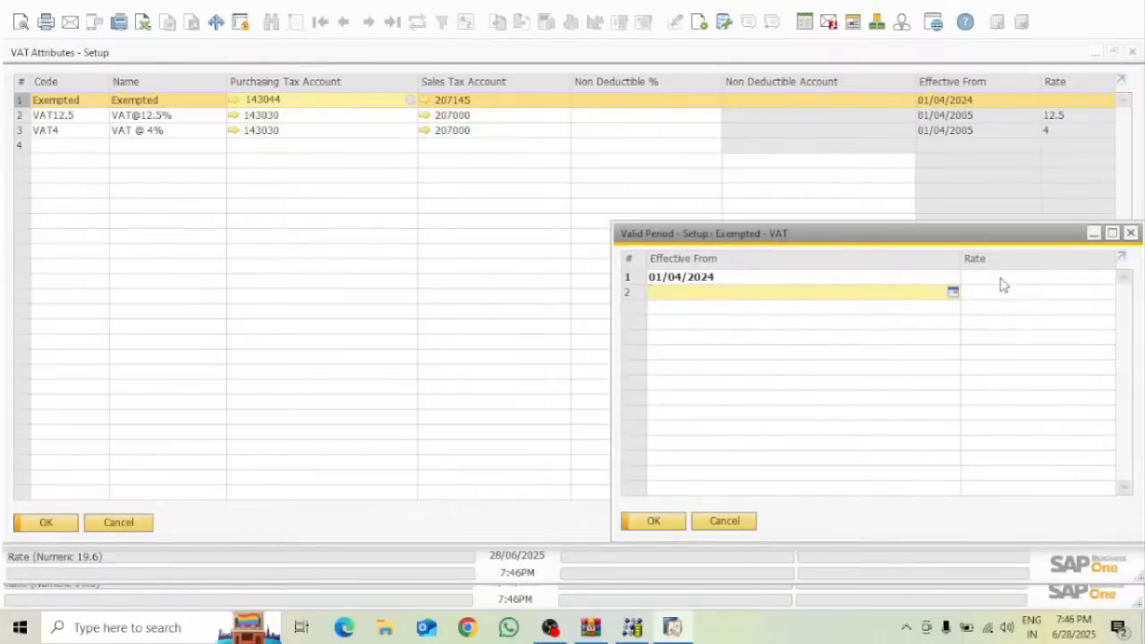
left_click(667, 522)
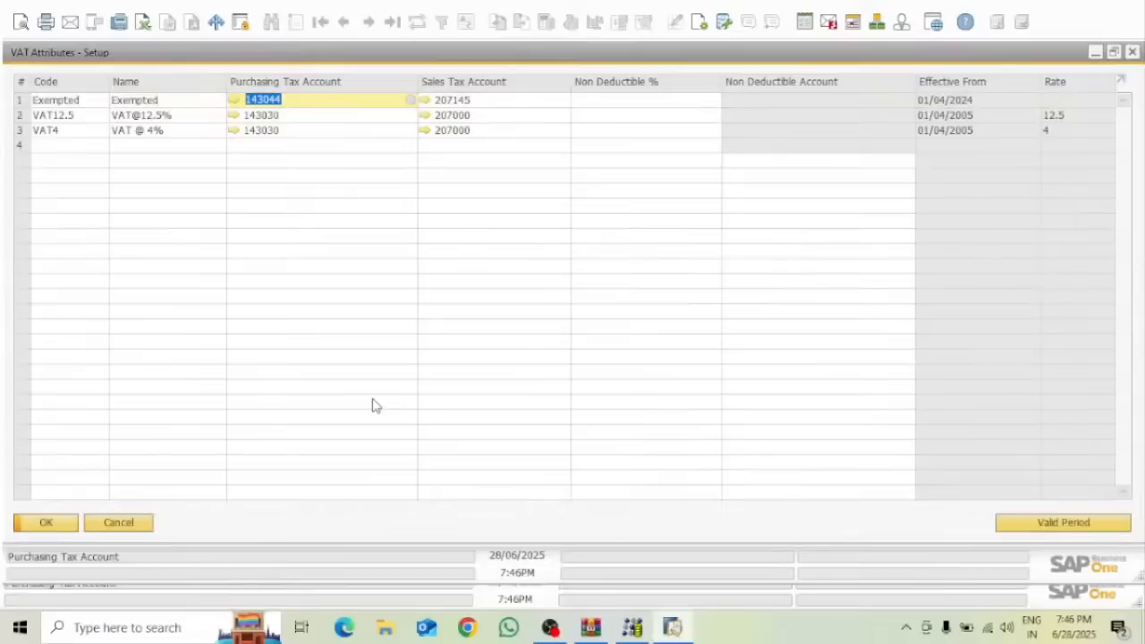
left_click(67, 523)
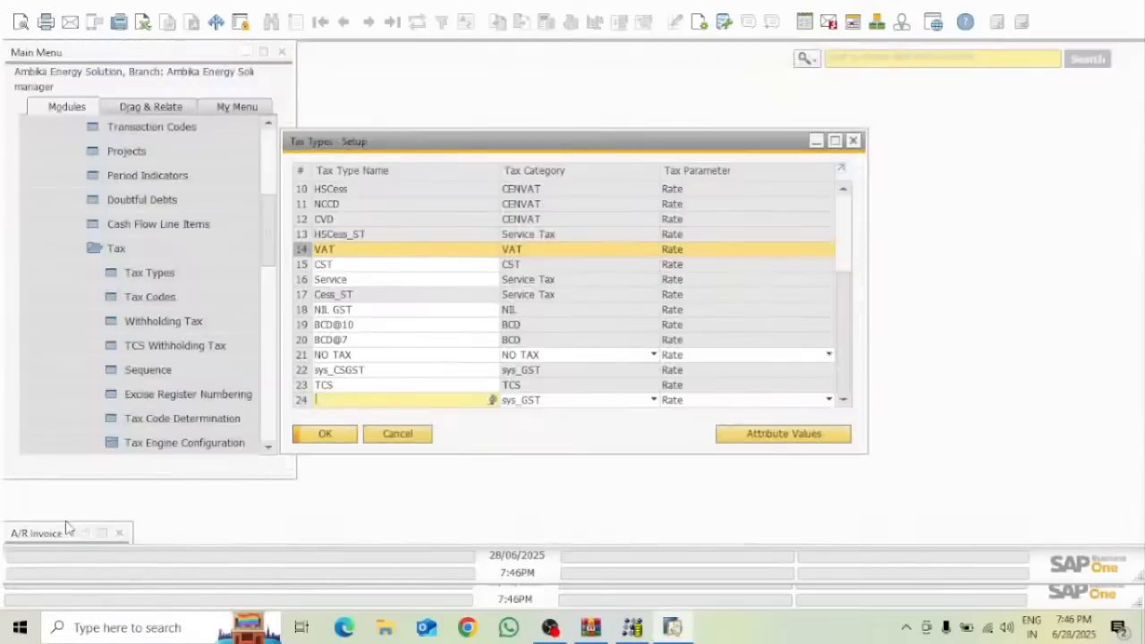
left_click(324, 434)
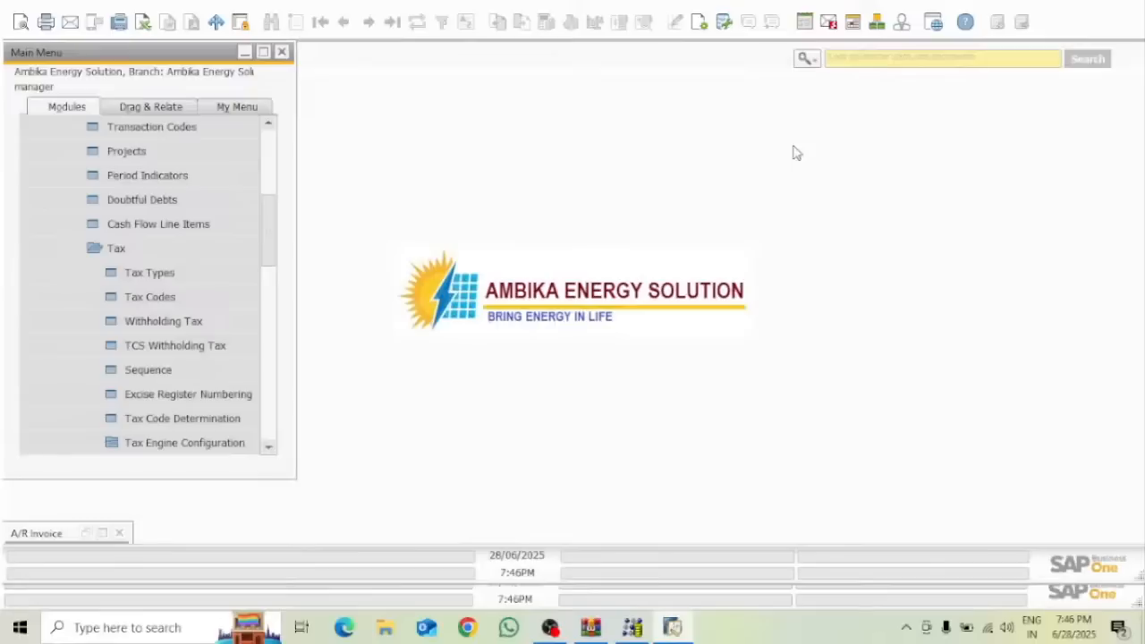
left_click(166, 299)
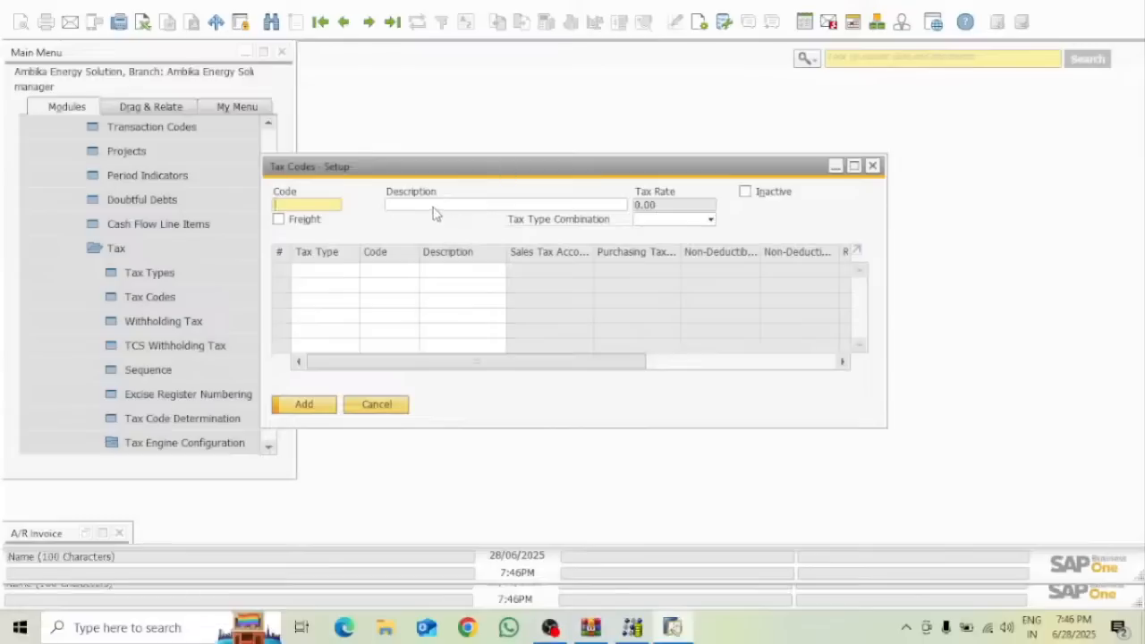
key("ctrl+f")
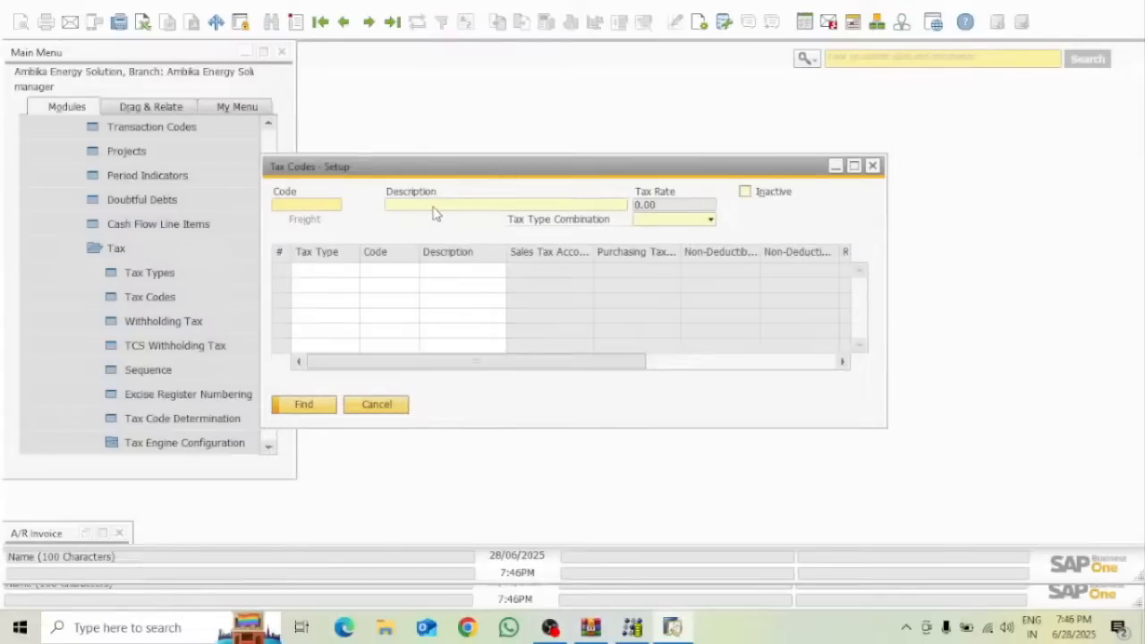
type("ax")
key("Return")
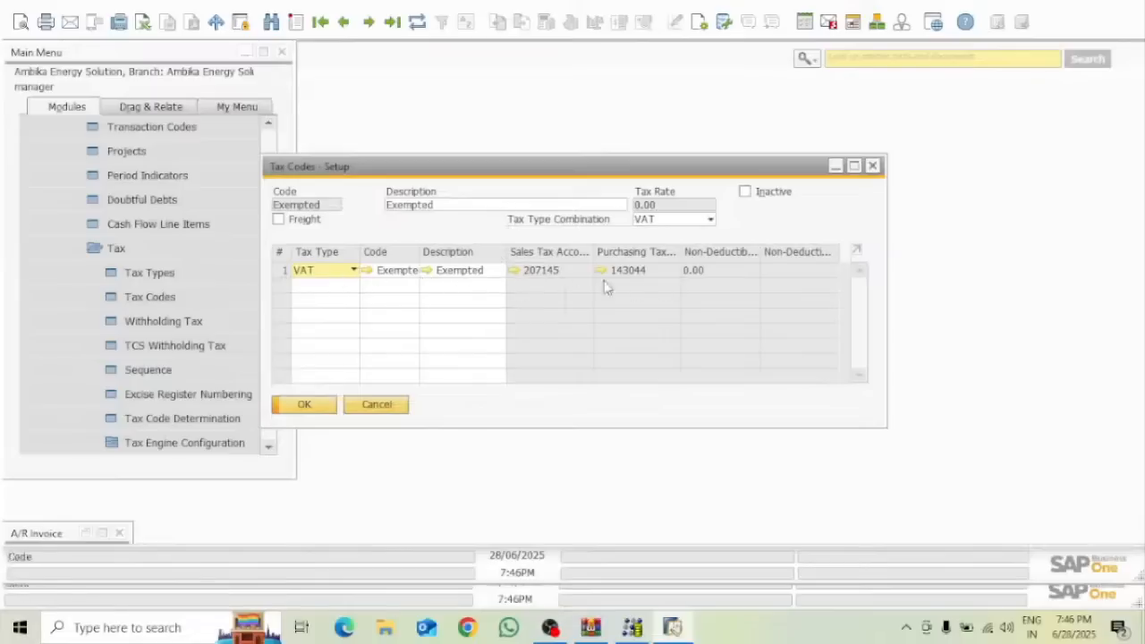
left_click(313, 408)
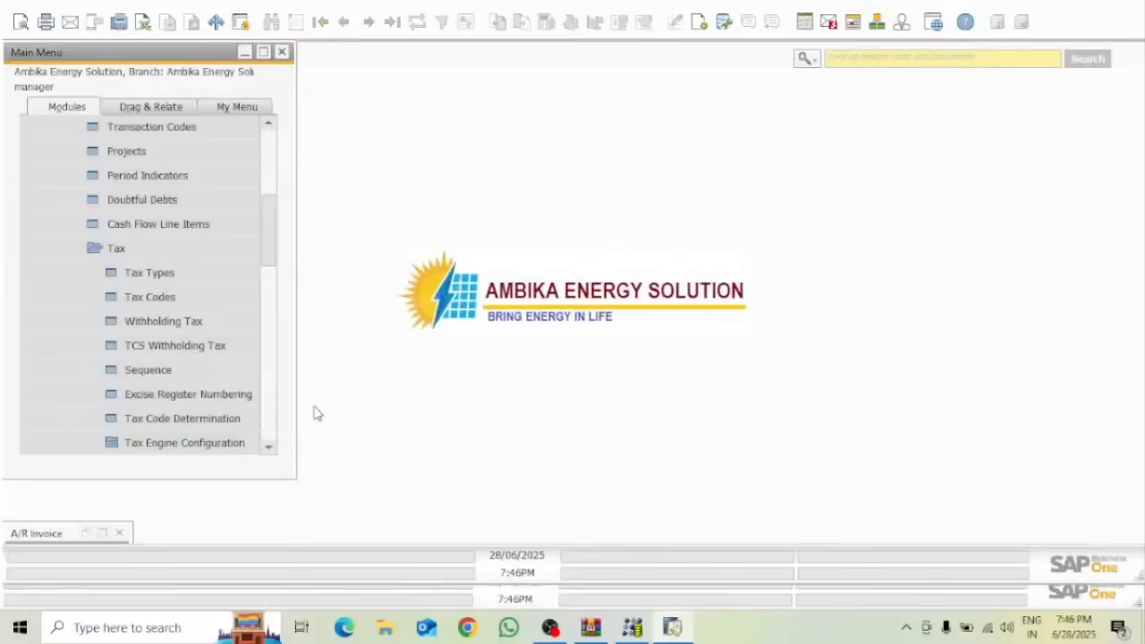
Collapse Administration, expand Sales - A/R, and restore the minimised A/R invoice to review it
left_click_drag(277, 209, 280, 131)
left_click(52, 130)
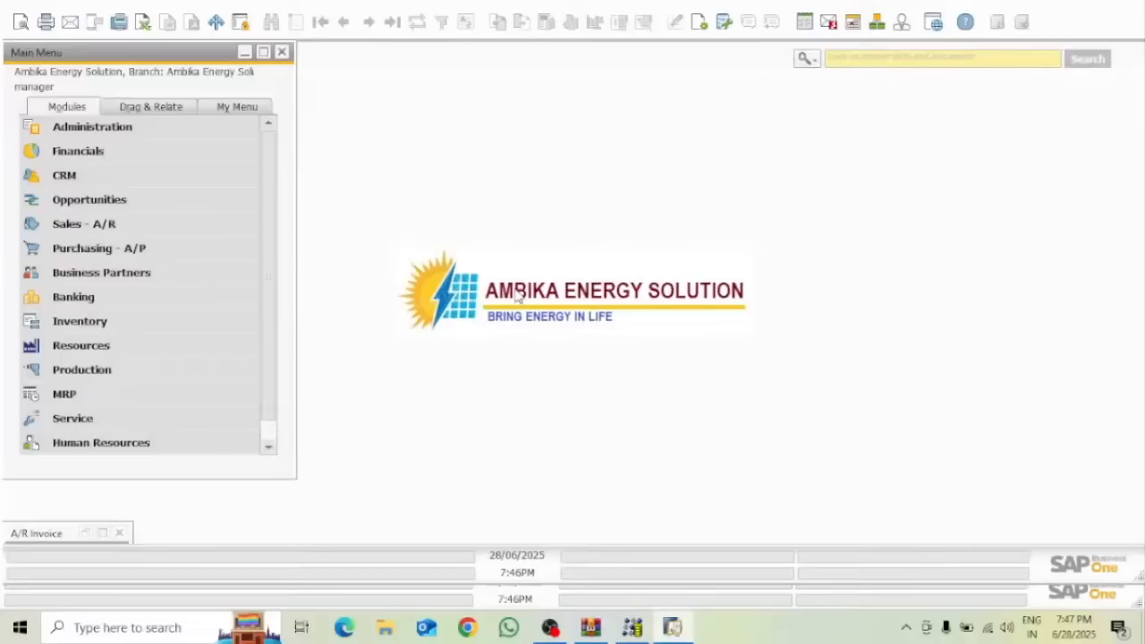
left_click(102, 228)
left_click(102, 534)
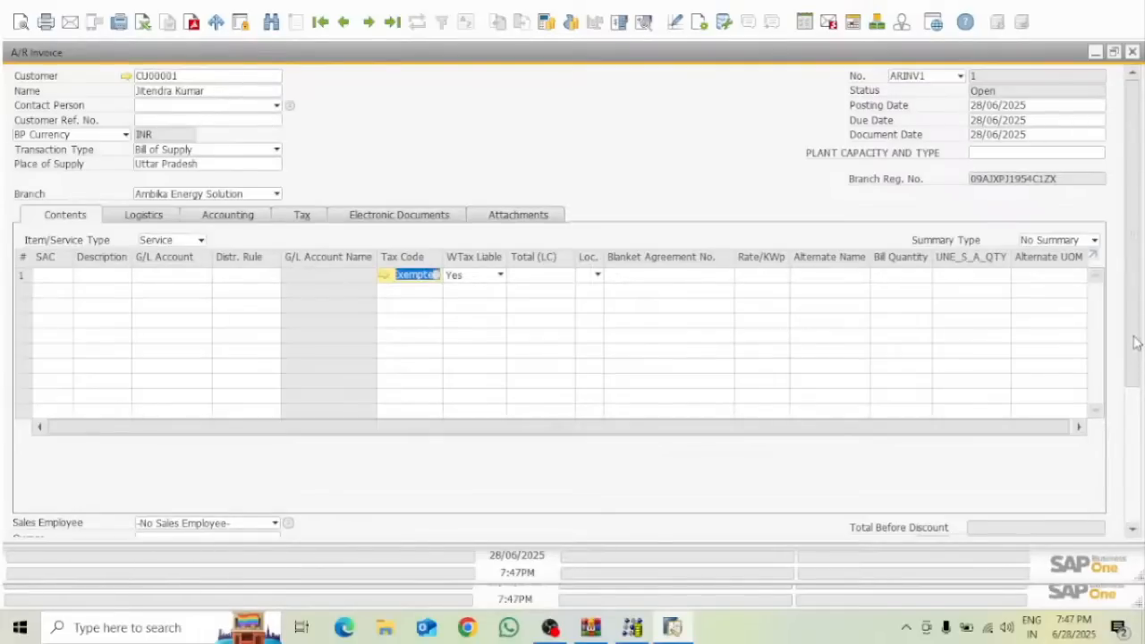
scroll(1137, 343, "down", 3)
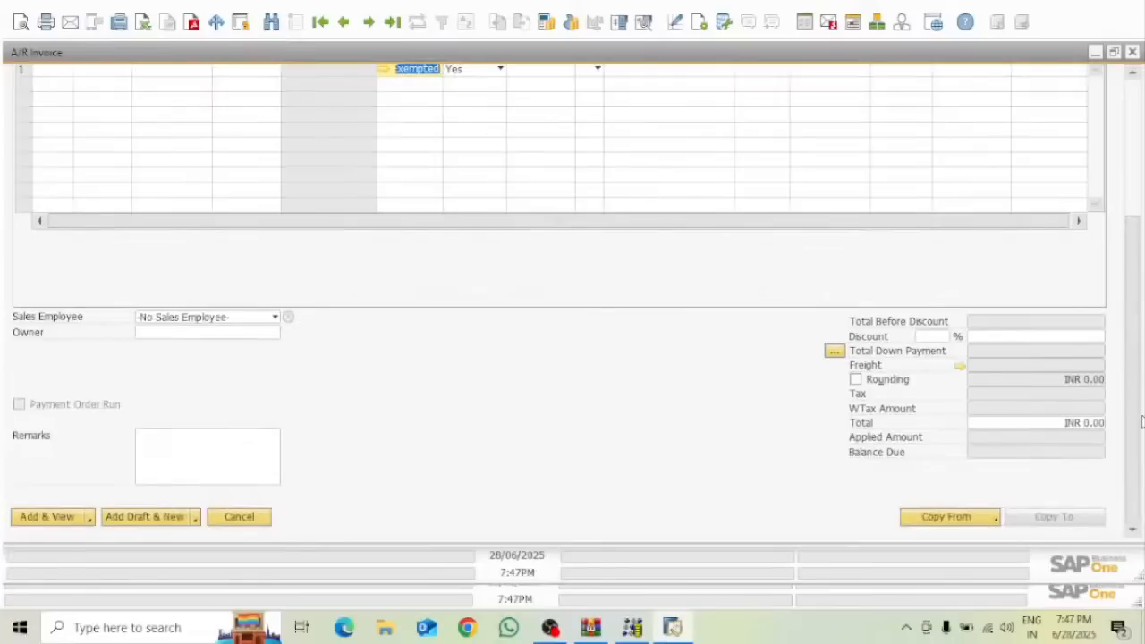
left_click_drag(1139, 398, 1138, 143)
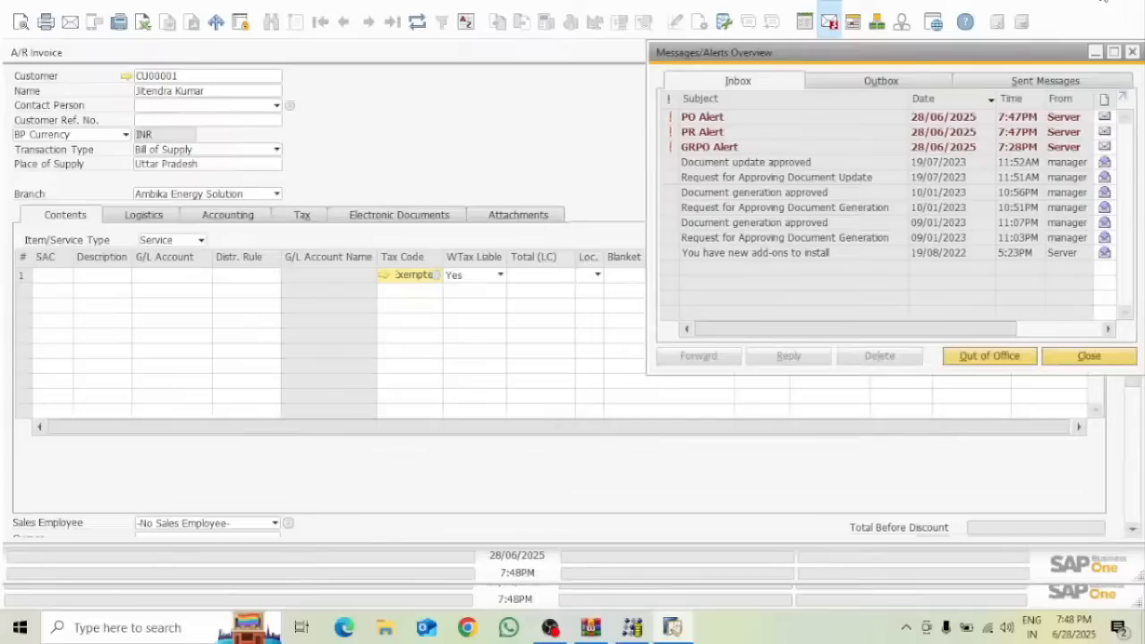
Close the Messages/Alerts Overview window, confirming Yes, so only the A/R invoice stays open
left_click(1089, 356)
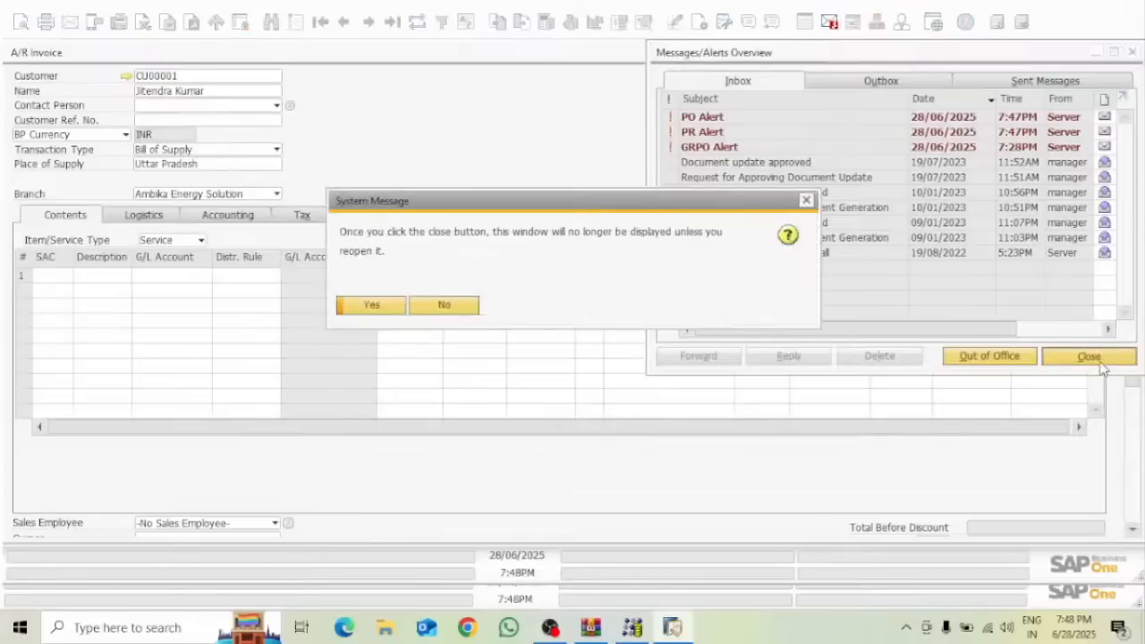
left_click(395, 306)
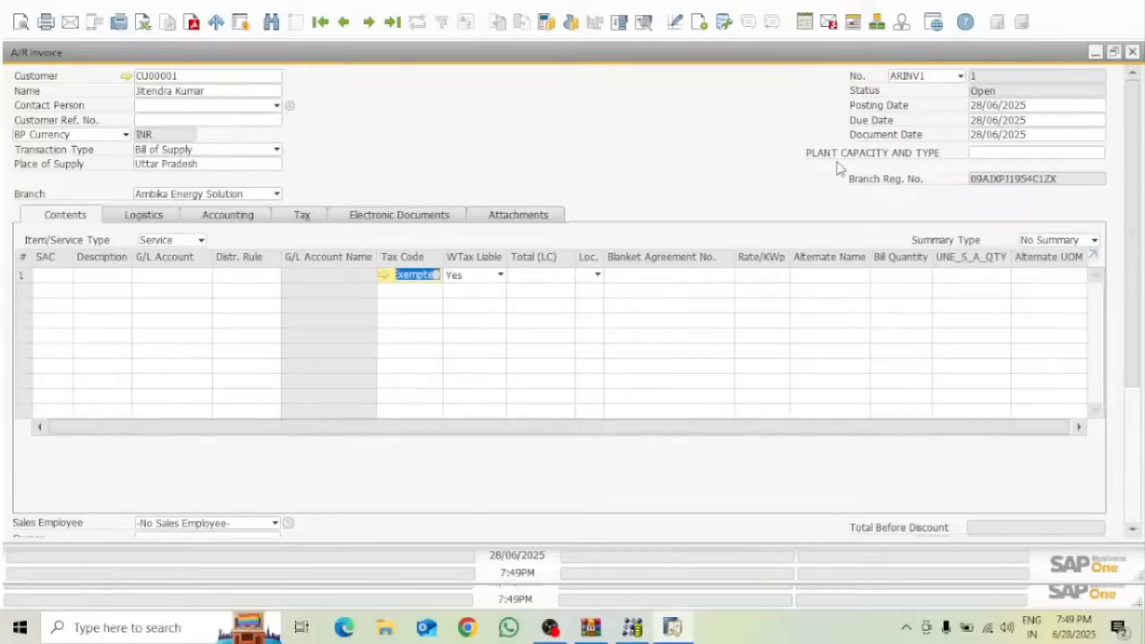
Minimise SAP and open the OINV - Documents workbook from the desktop AR folder
left_click(1100, 52)
left_click(1100, 9)
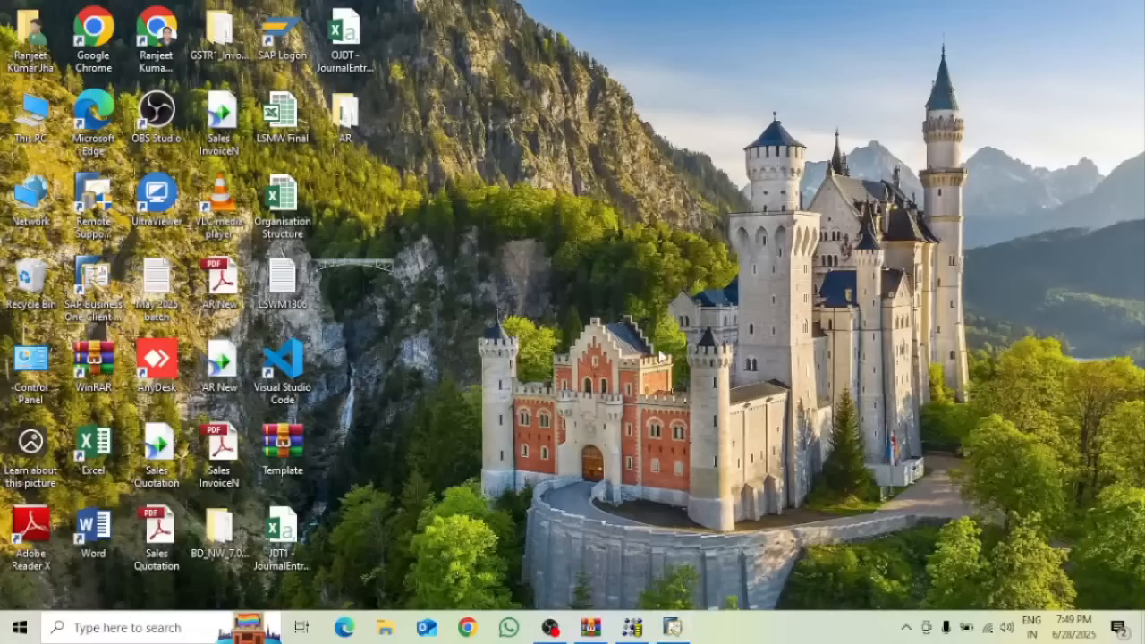
double_click(345, 116)
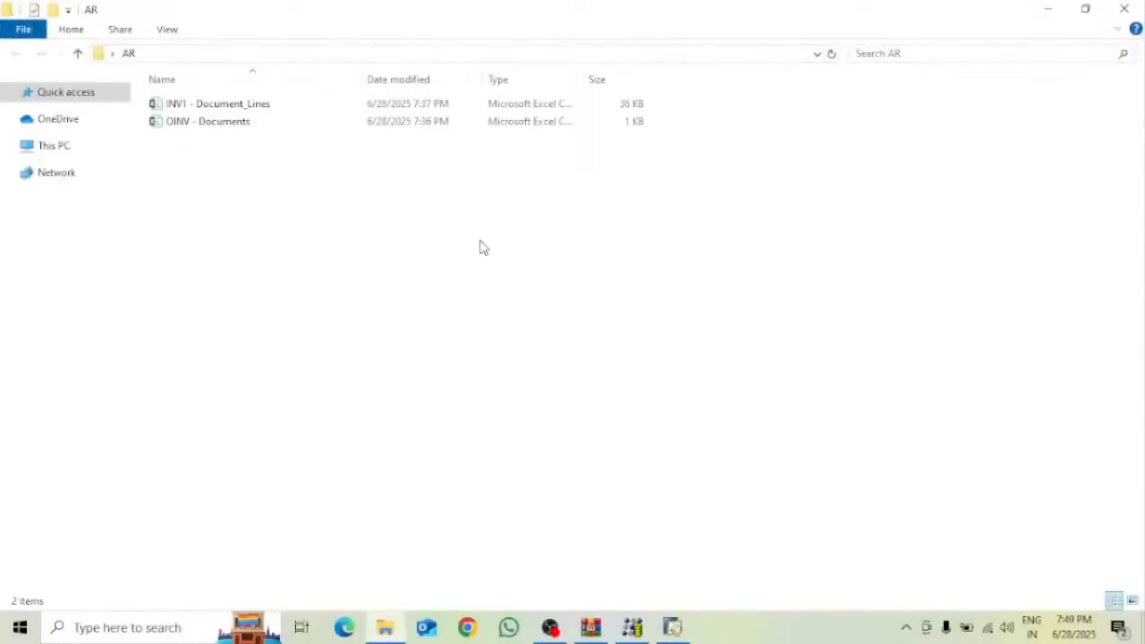
double_click(179, 128)
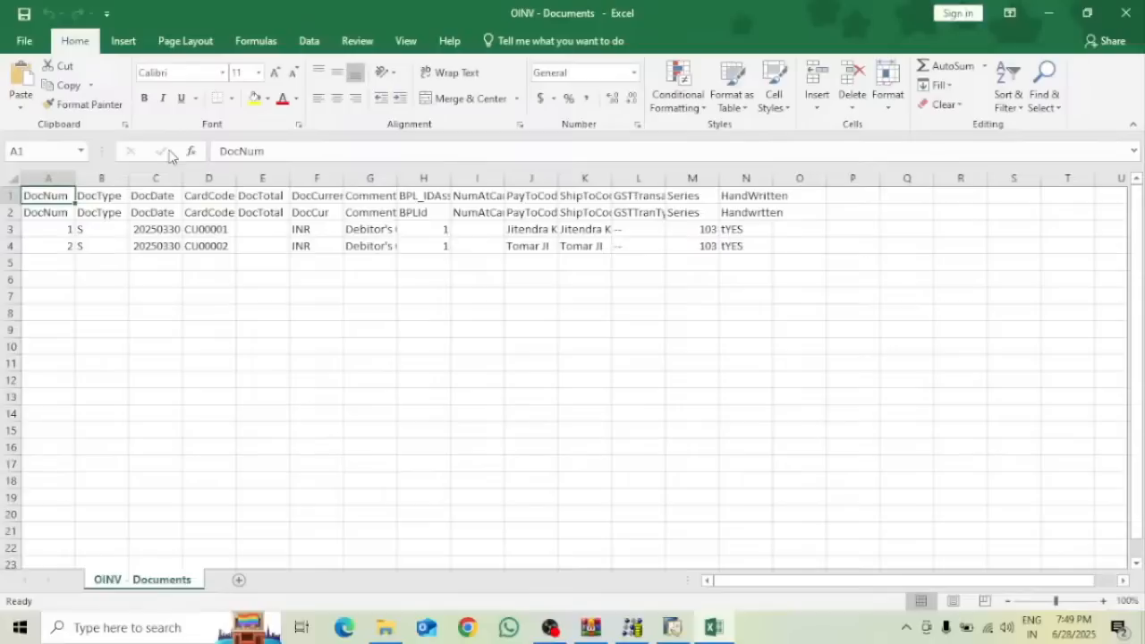
AutoFit all columns of the OINV - Documents sheet, then switch back to SAP Business One
left_click(13, 184)
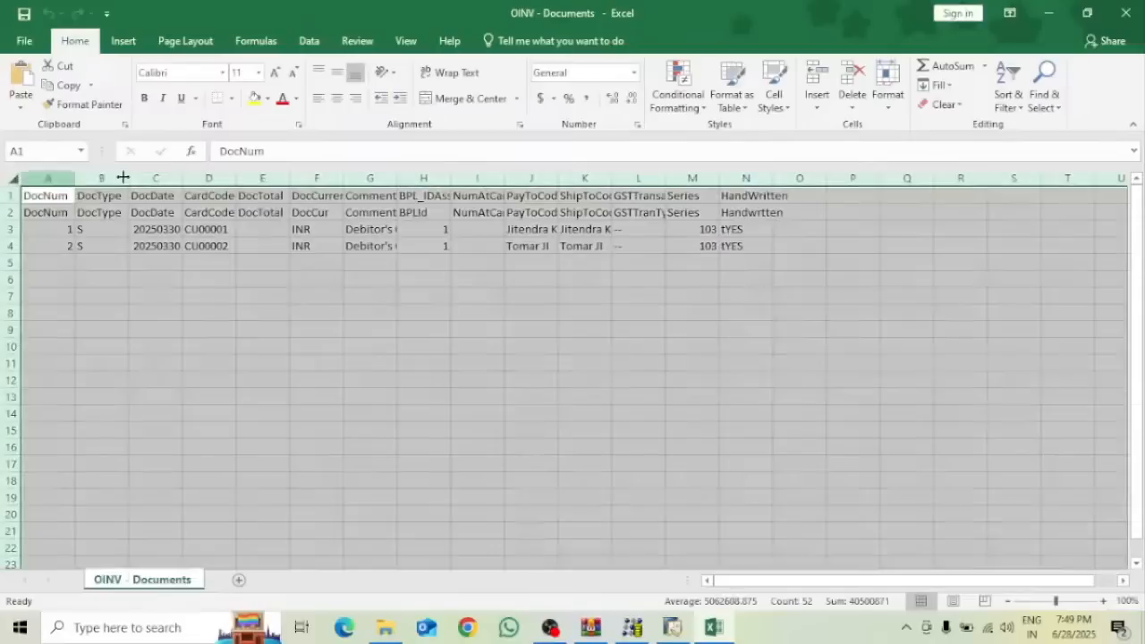
double_click(344, 182)
left_click(701, 375)
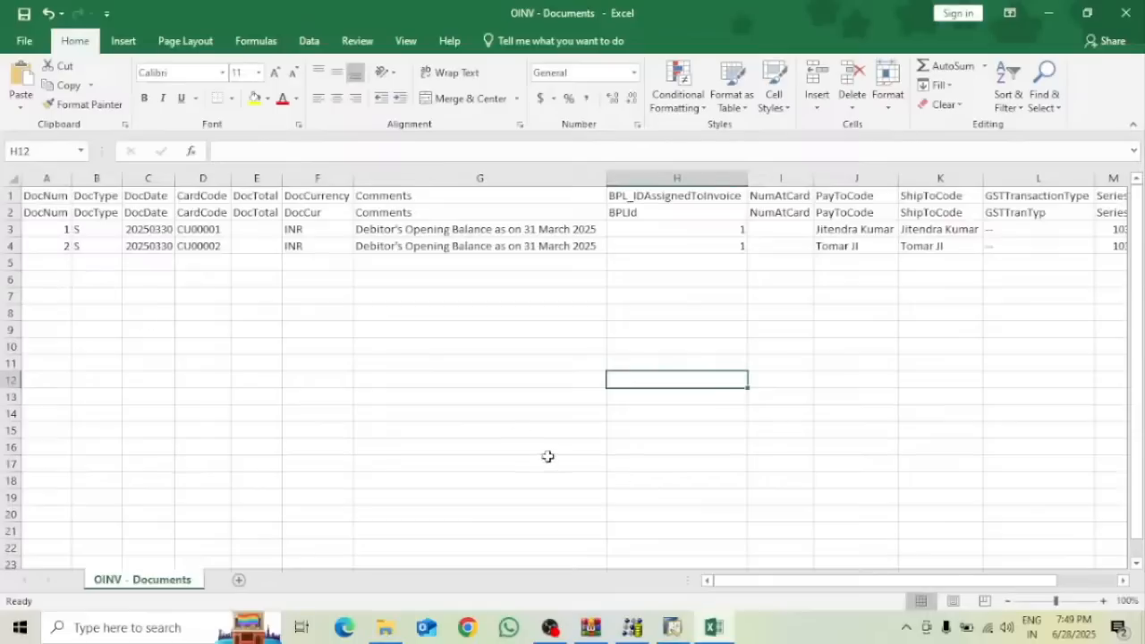
left_click(673, 627)
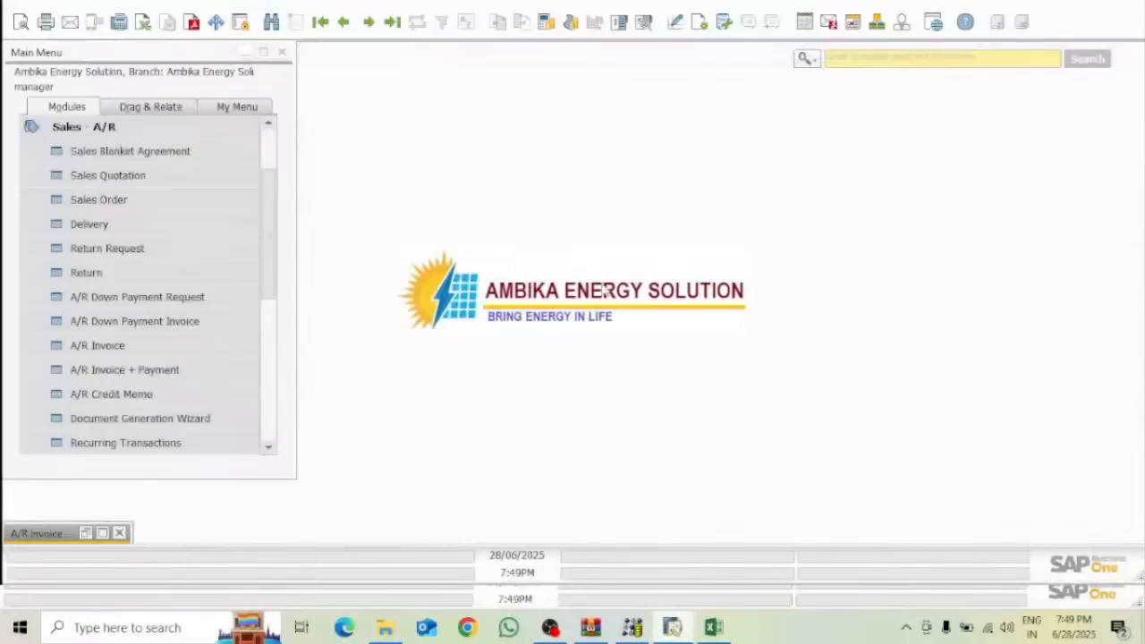
Restore the A/R invoice after checking DocNum values 1 and 2 in cells A3 and A4
left_click(102, 533)
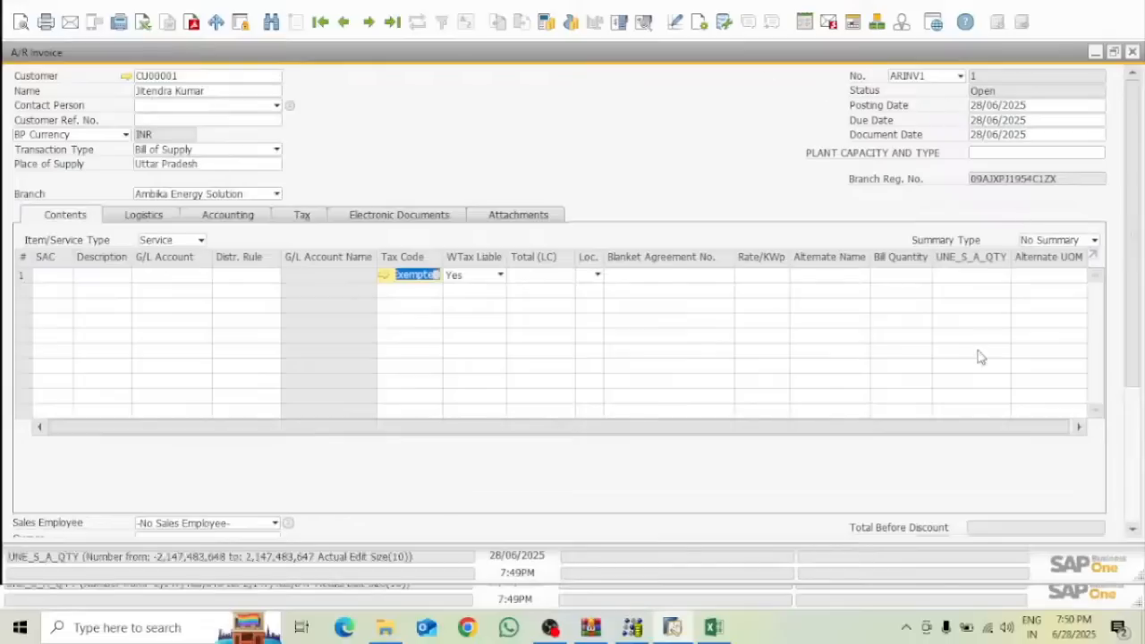
left_click(1057, 11)
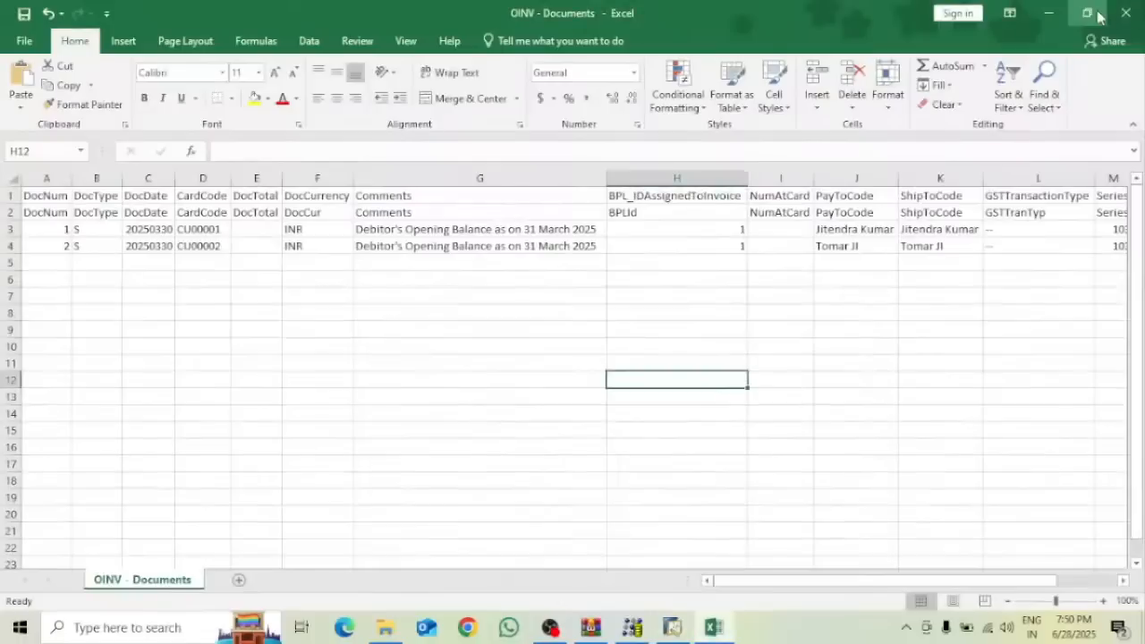
left_click(63, 224)
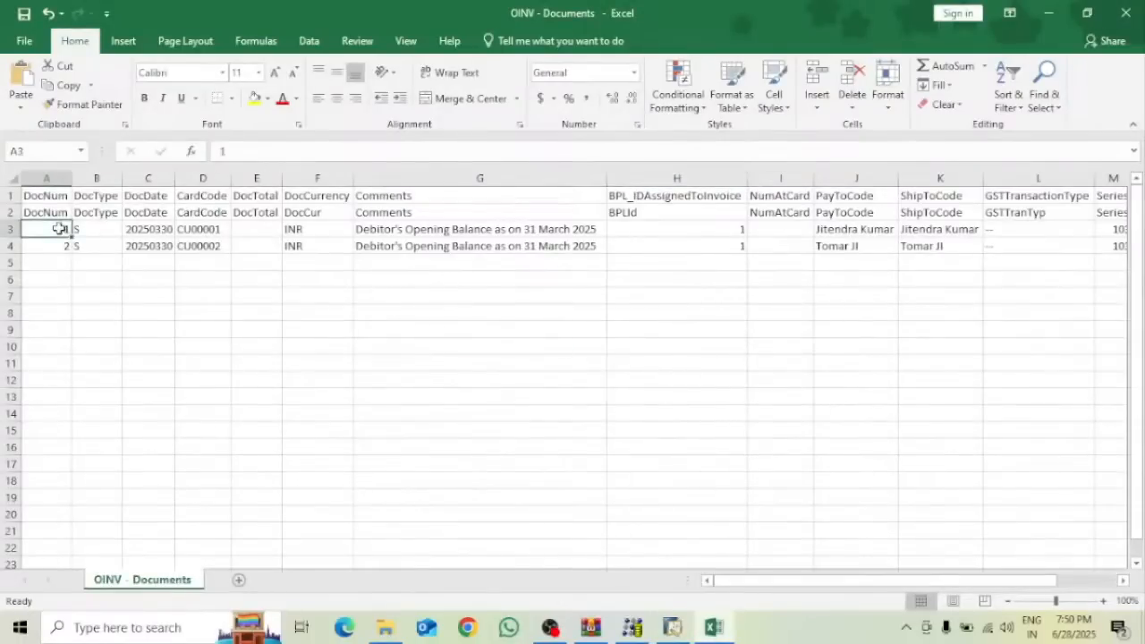
left_click(57, 243)
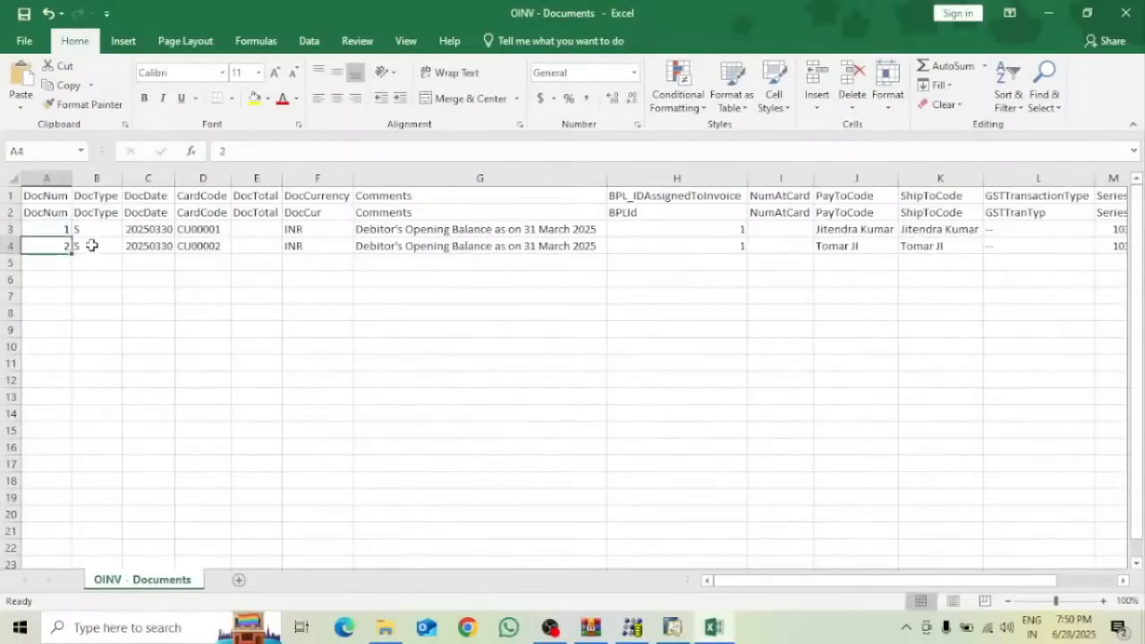
left_click(679, 628)
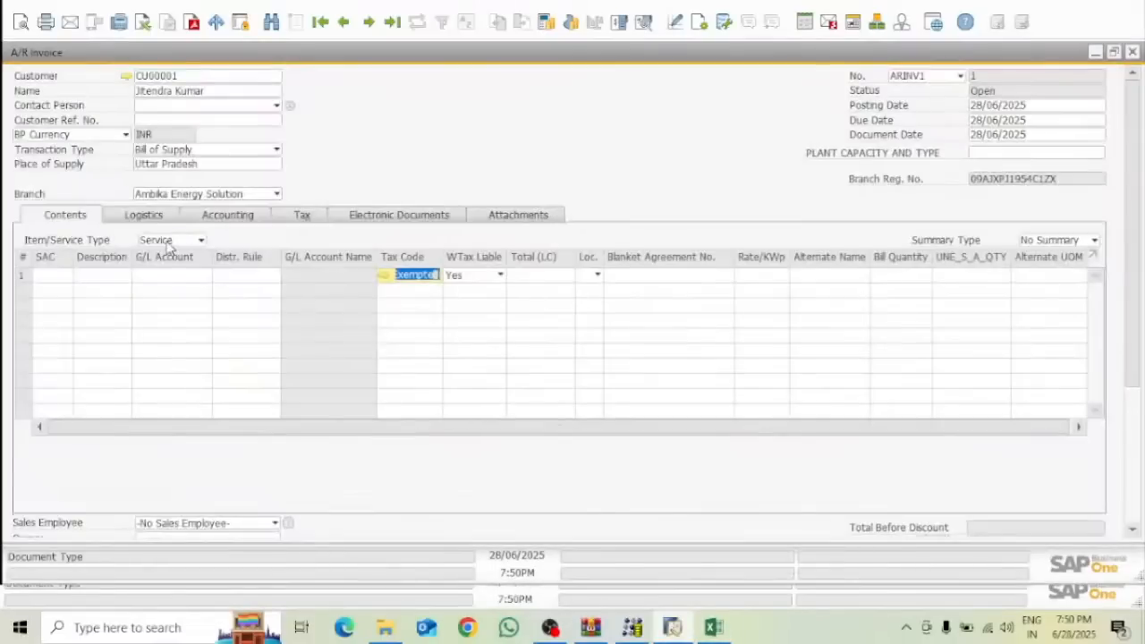
Discard the unfinished invoice without saving and start a new A/R invoice, number 2 in ARINC
left_click(1132, 52)
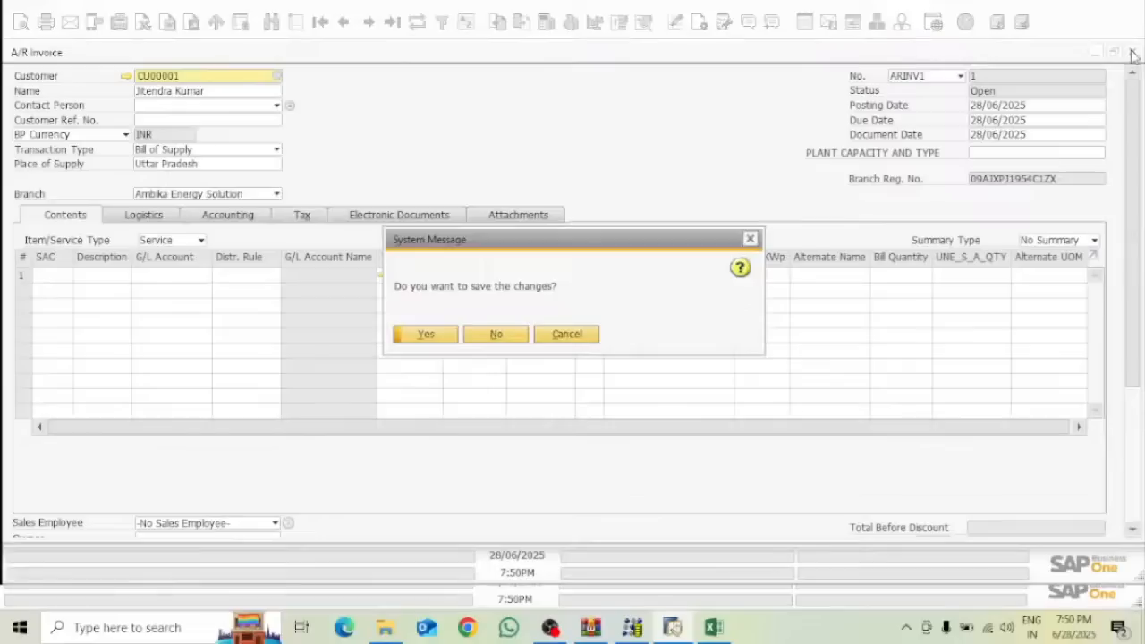
left_click(506, 338)
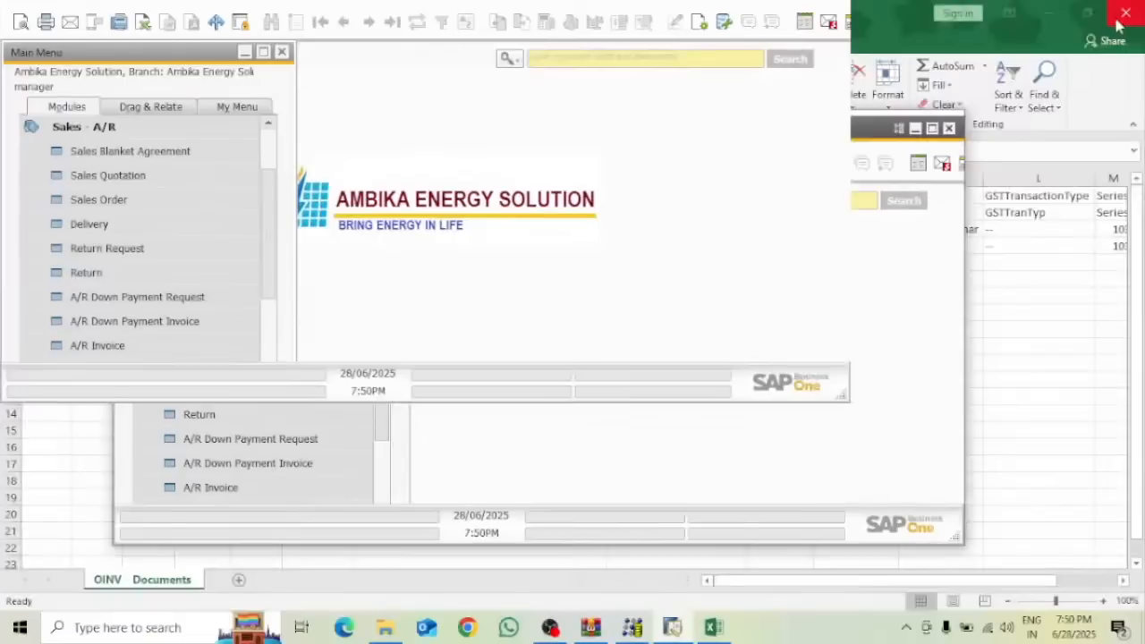
left_click_drag(1124, 8, 822, 1)
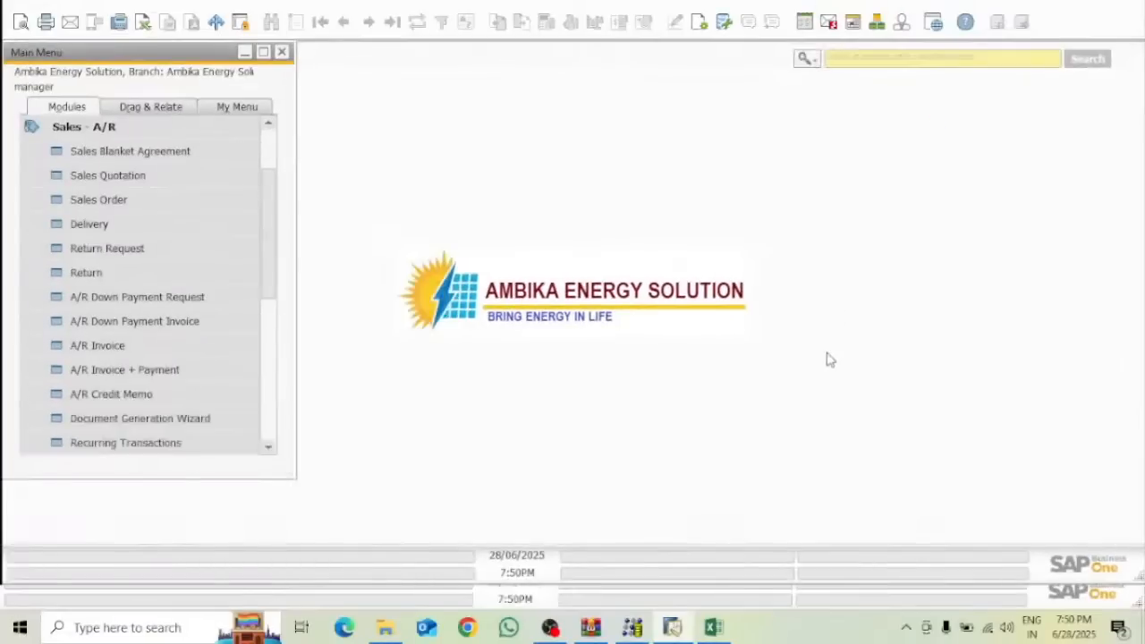
left_click(100, 347)
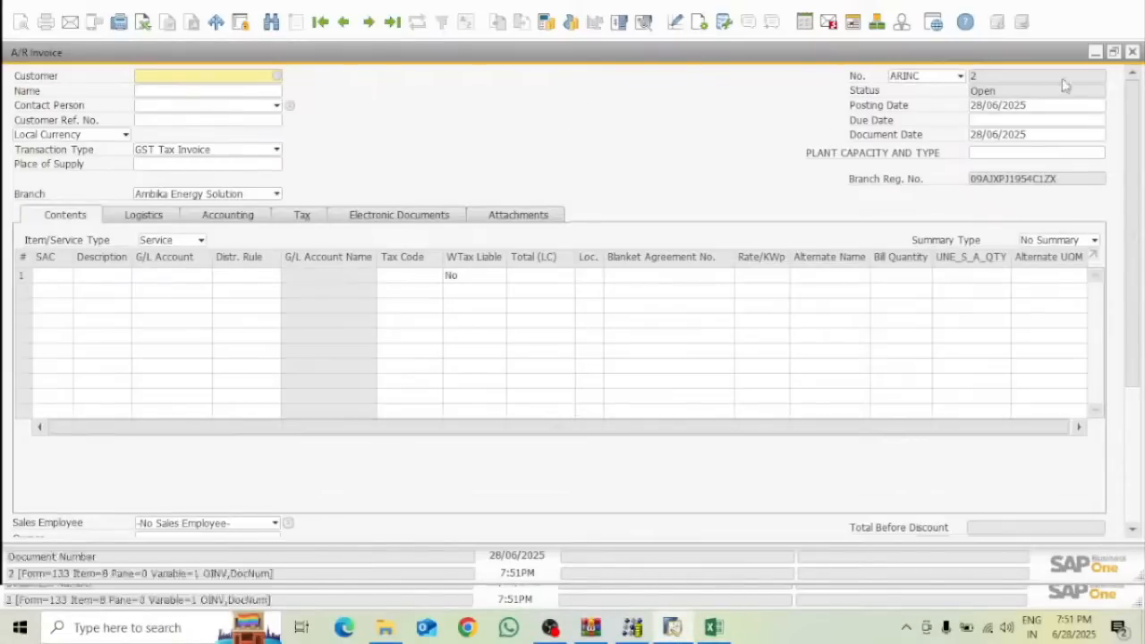
Choose customer CU00001 for the invoice, accept the commitment-limit warning, and open its master data
left_click(276, 78)
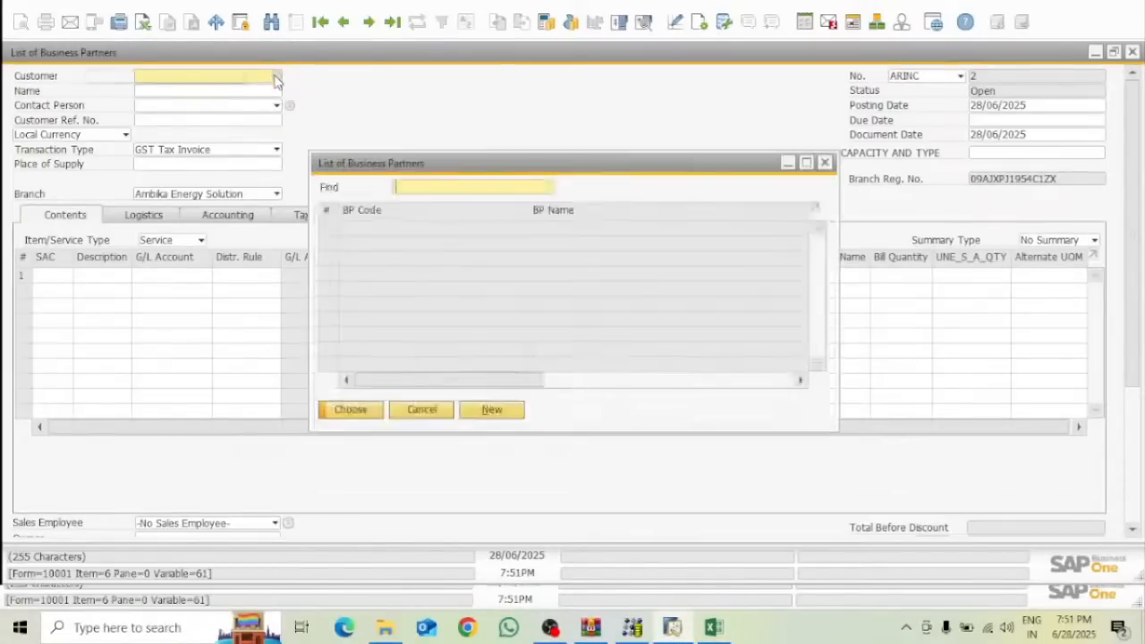
left_click(54, 211)
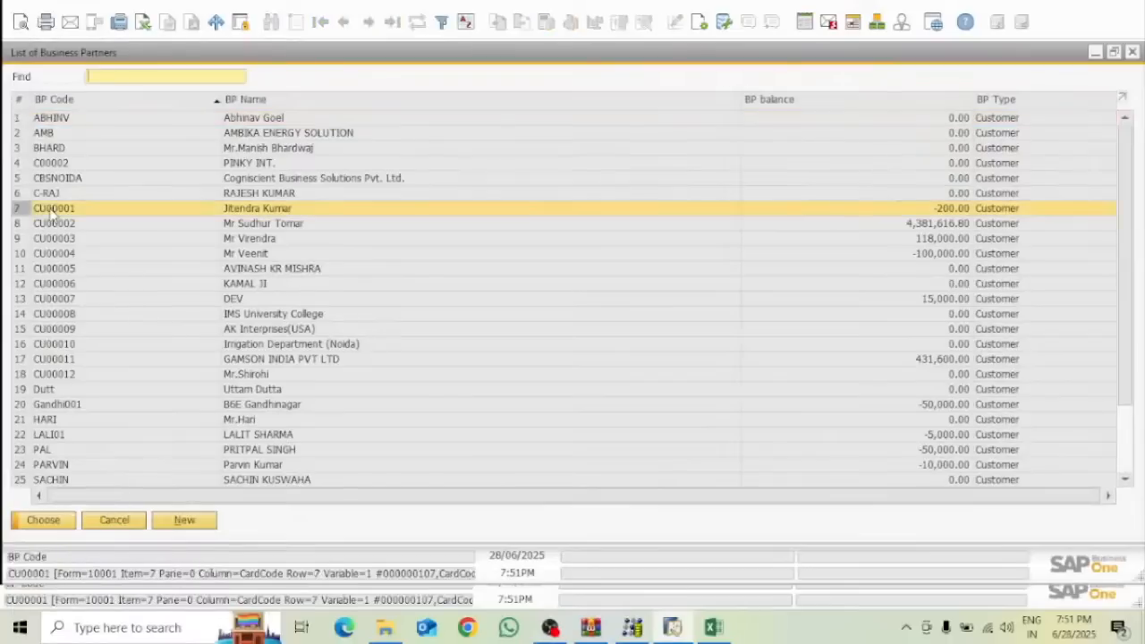
left_click(60, 524)
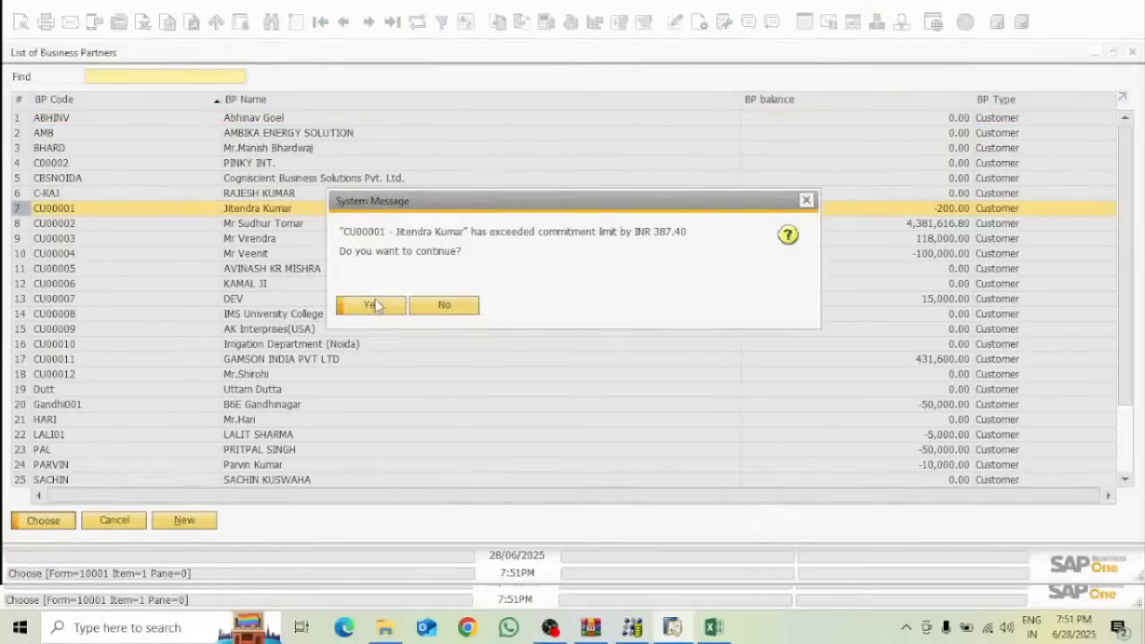
left_click(371, 306)
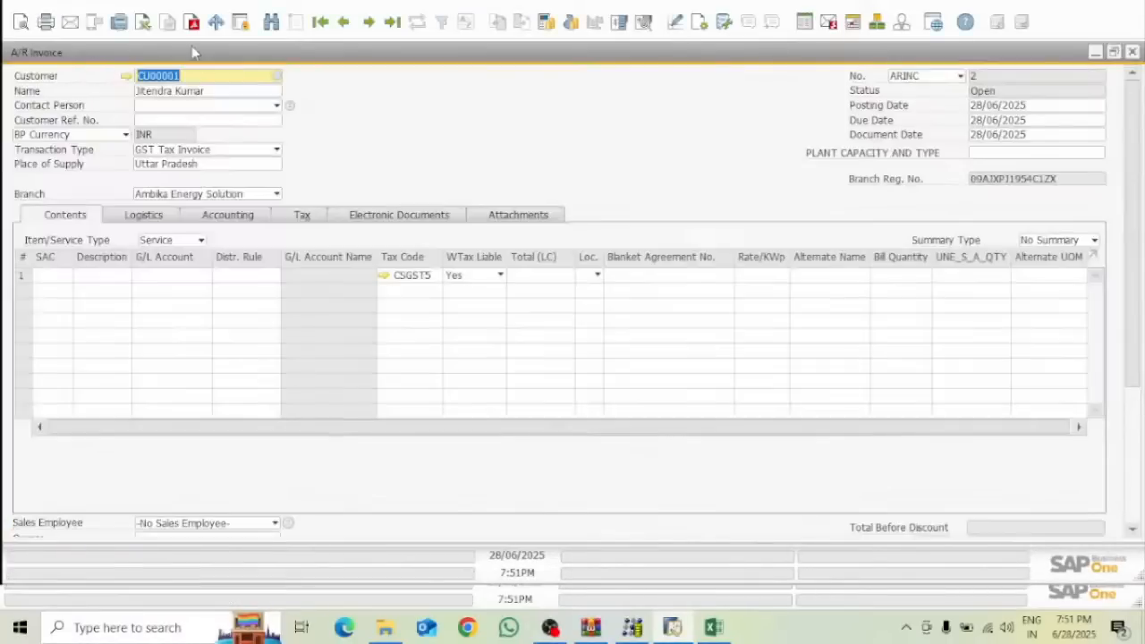
left_click(123, 75)
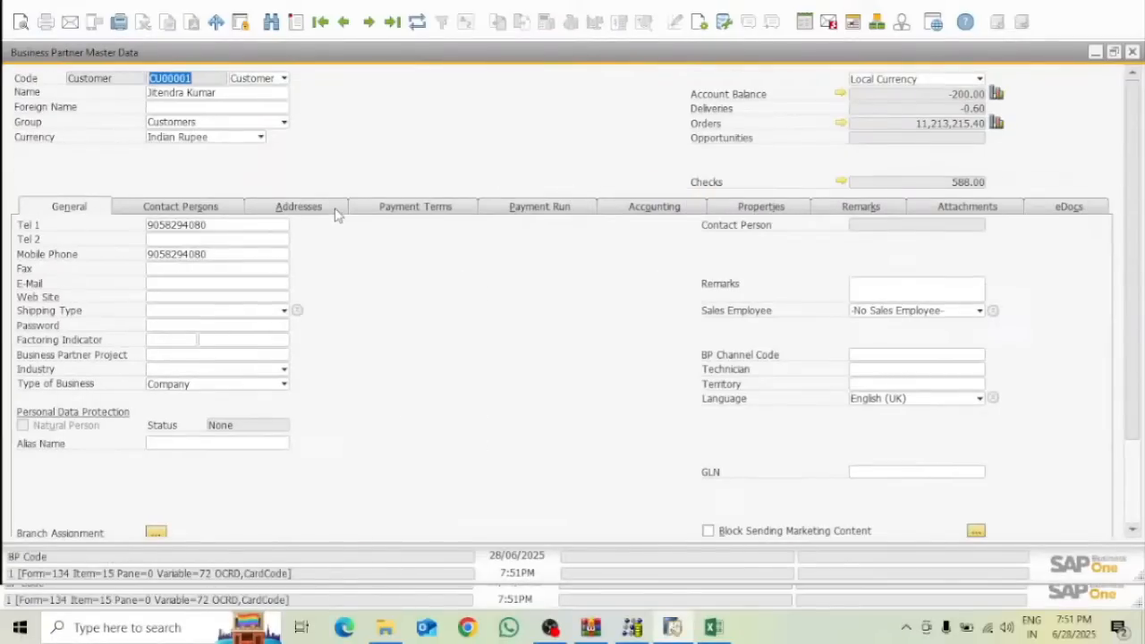
Check CU00001's bill-to and ship-to addresses, then minimise its master data to show the invoice
left_click(301, 207)
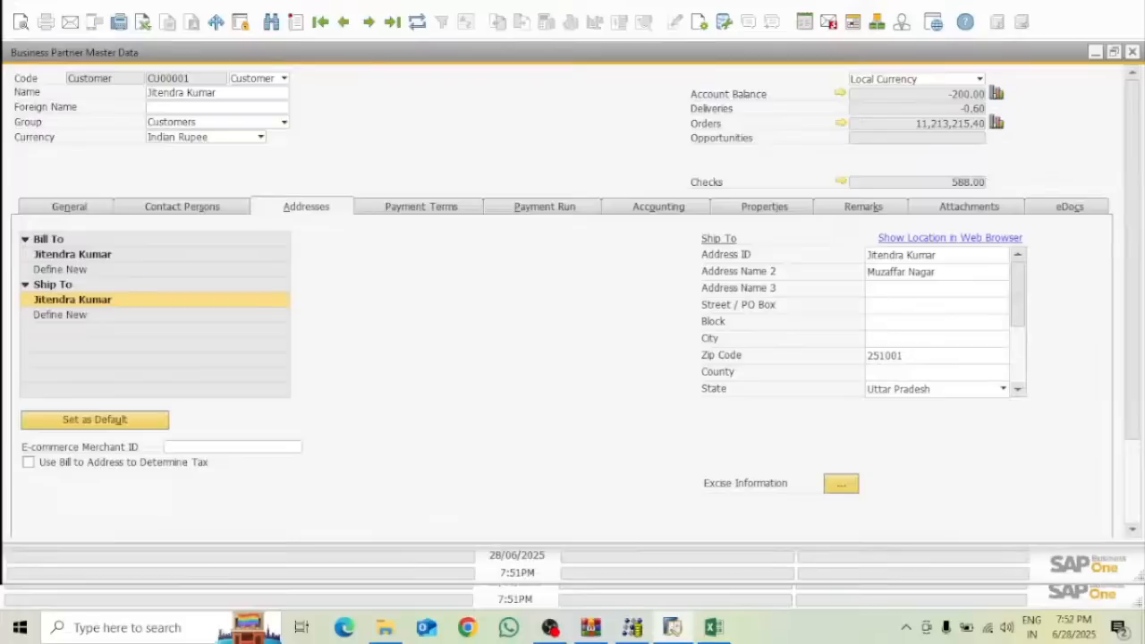
left_click(1098, 13)
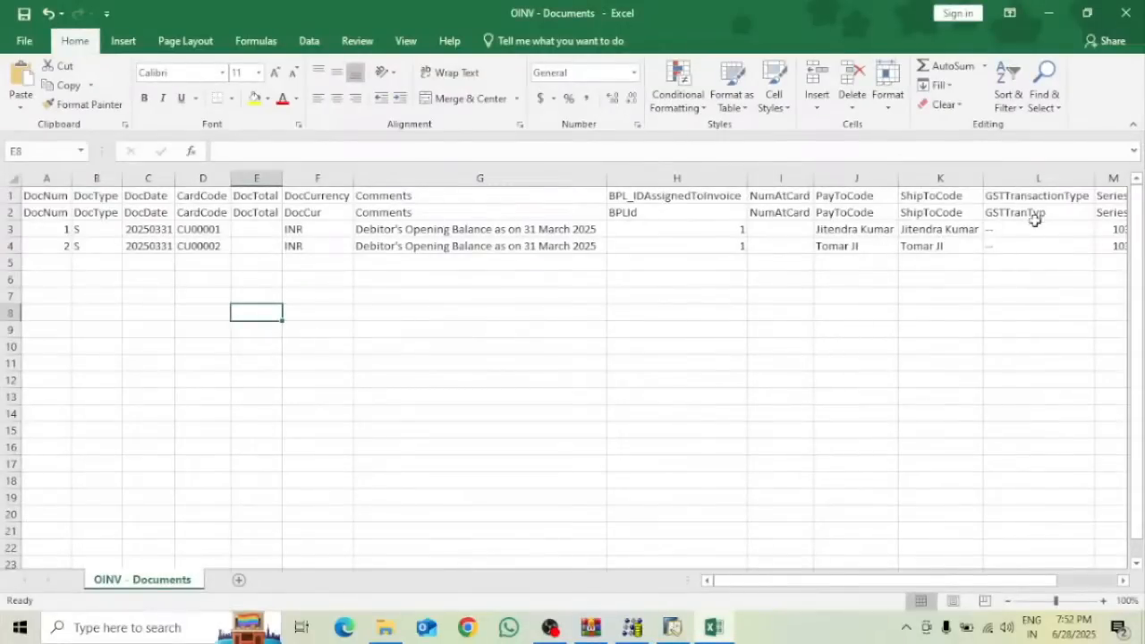
left_click(673, 628)
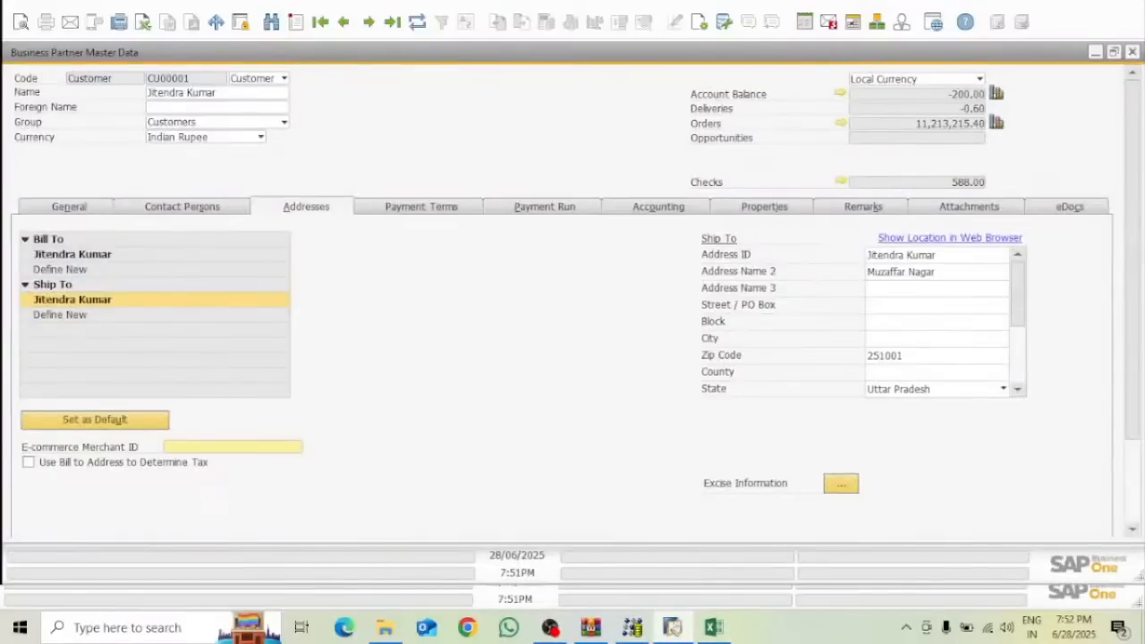
left_click(1094, 52)
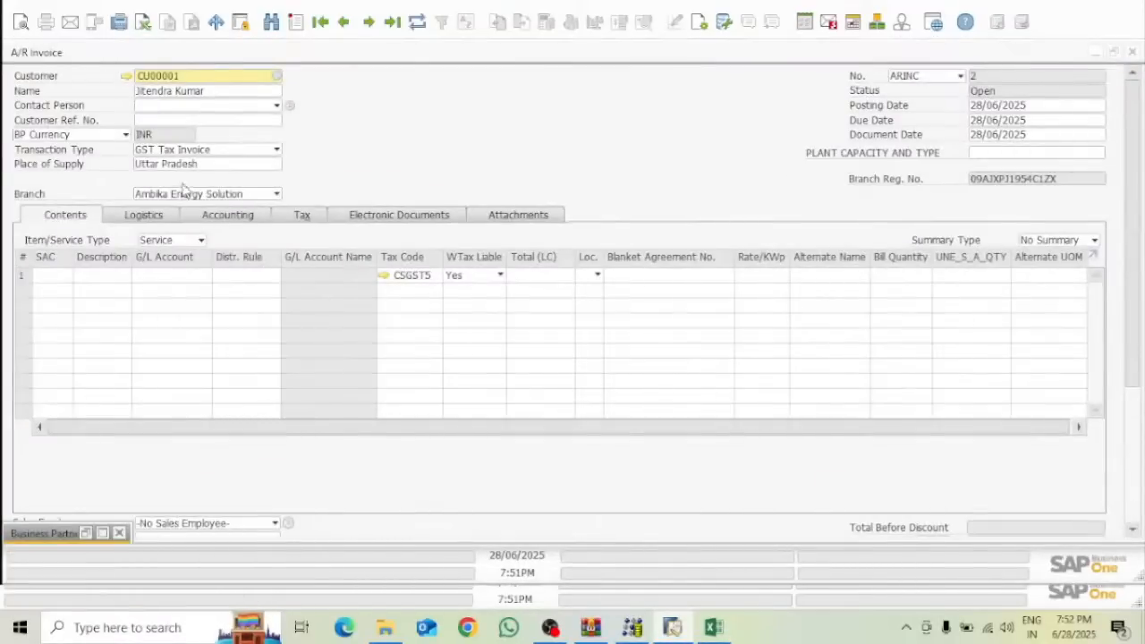
Set the invoice's transaction type to Bill of Supply, renumbering it to 1 in series ARINV1
left_click(239, 152)
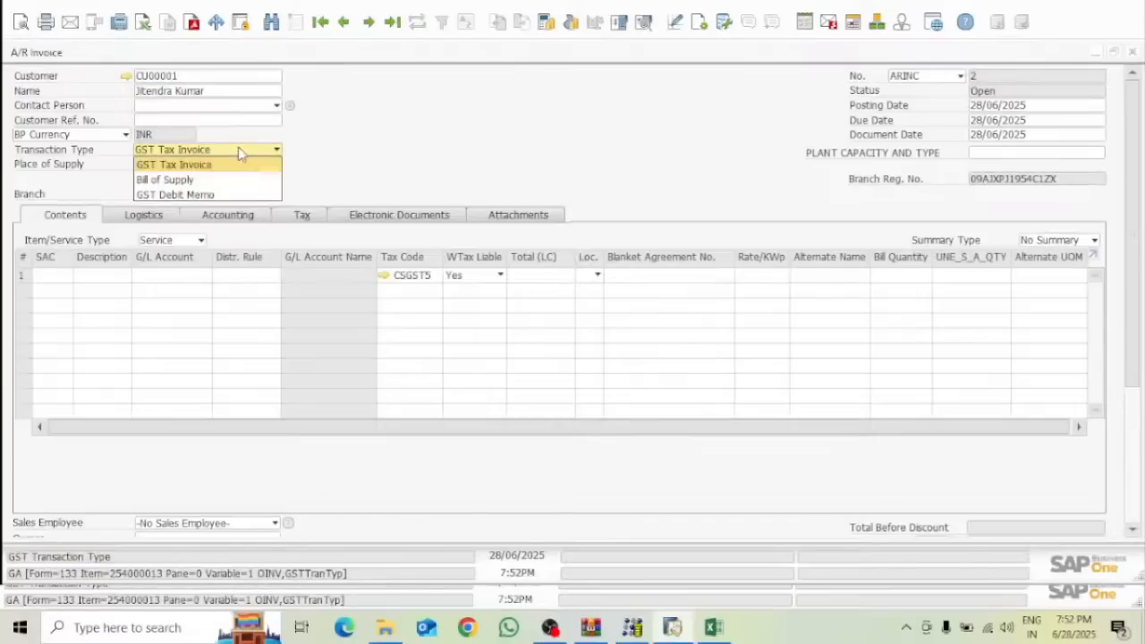
left_click(189, 180)
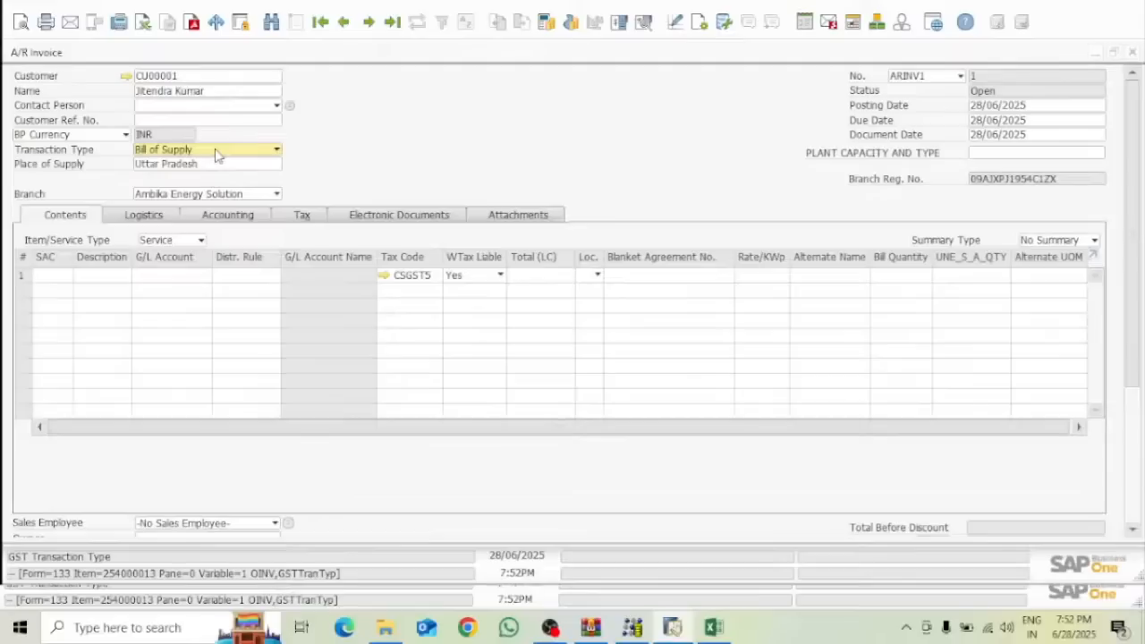
left_click(216, 154)
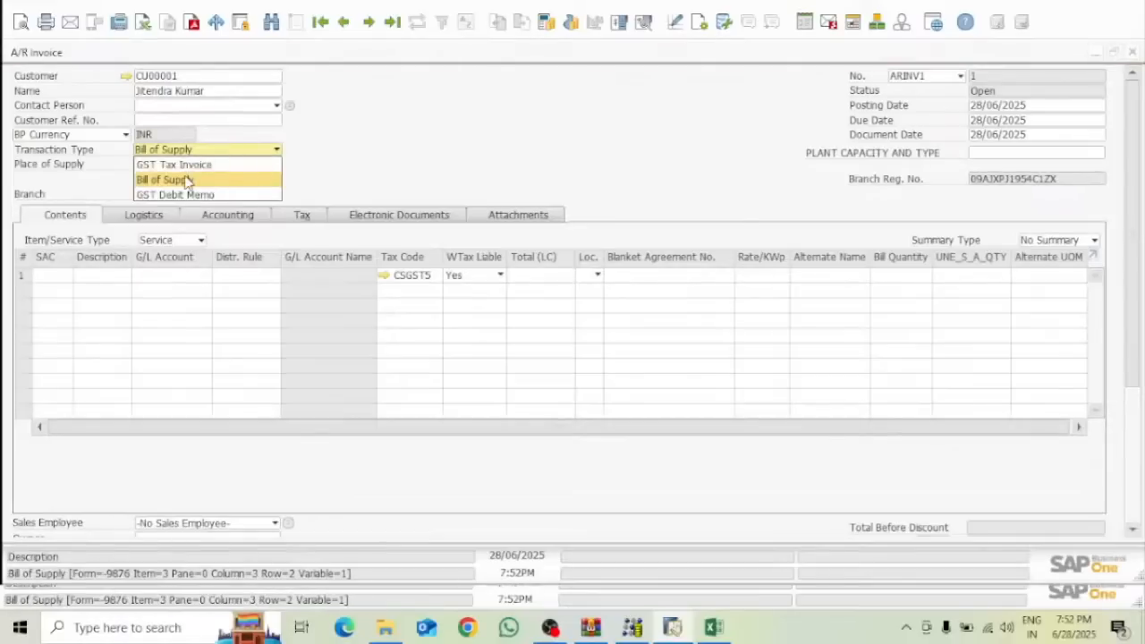
left_click(192, 169)
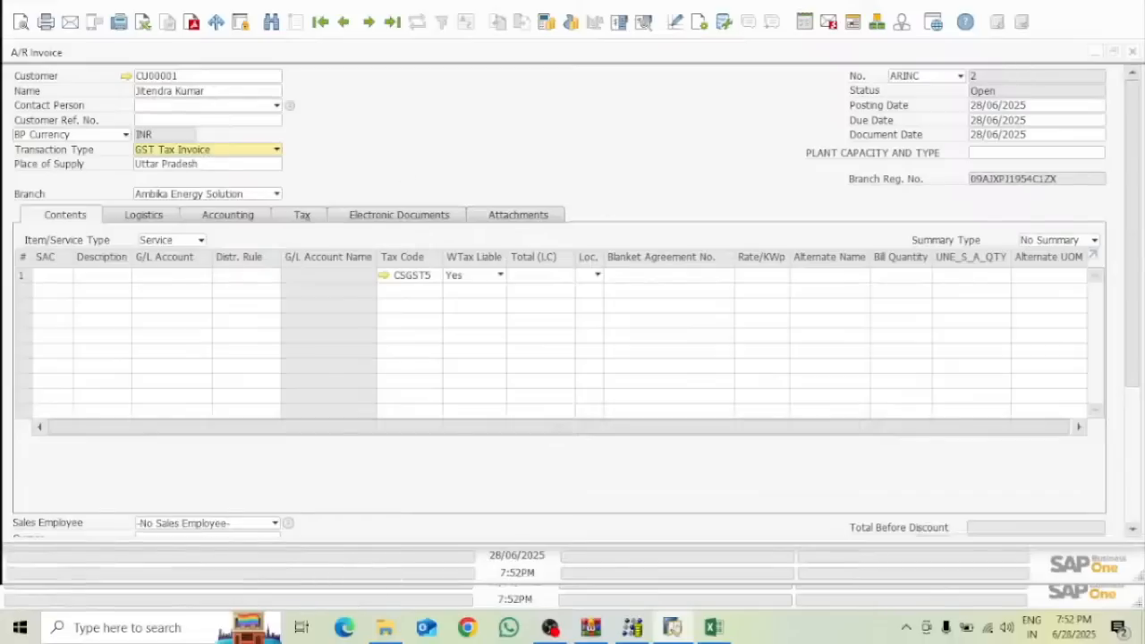
left_click(714, 627)
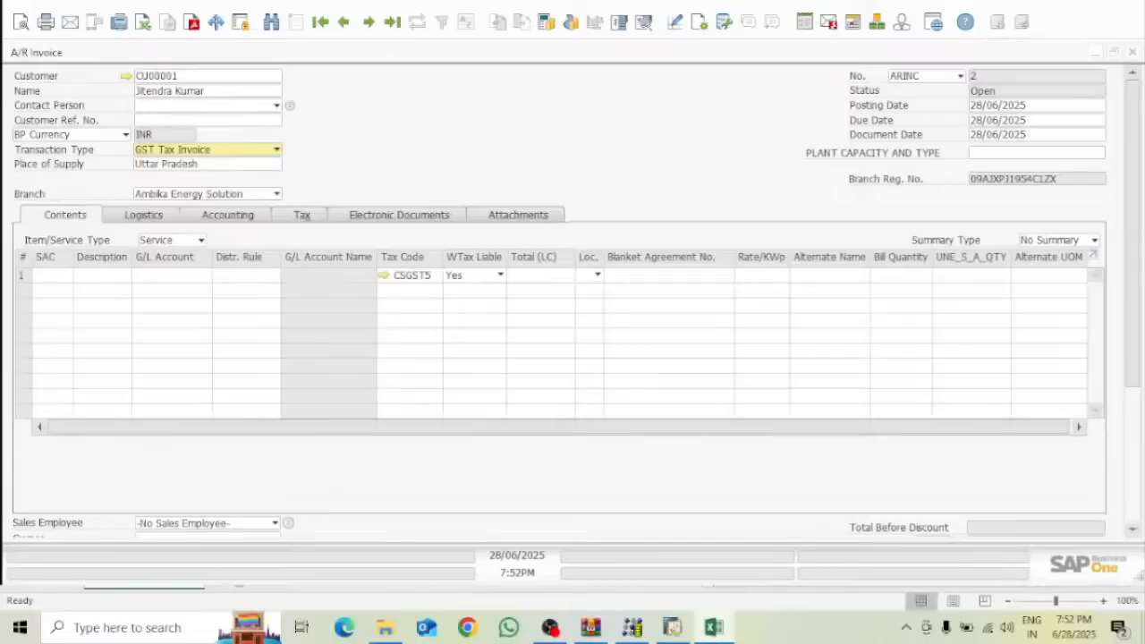
left_click(672, 625)
left_click(960, 76)
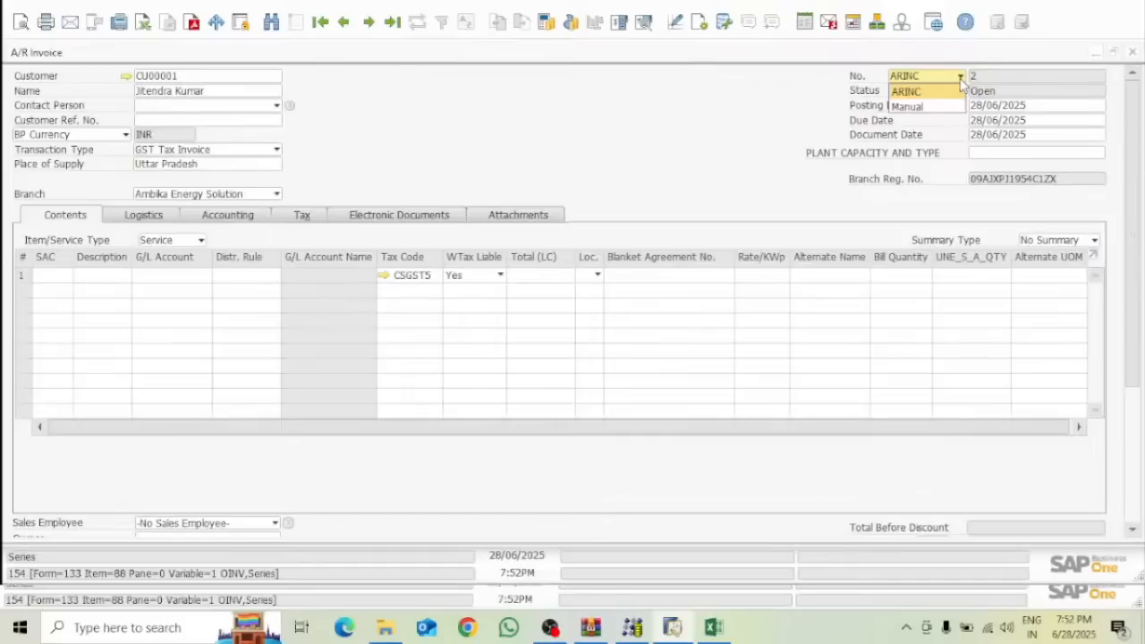
left_click(770, 123)
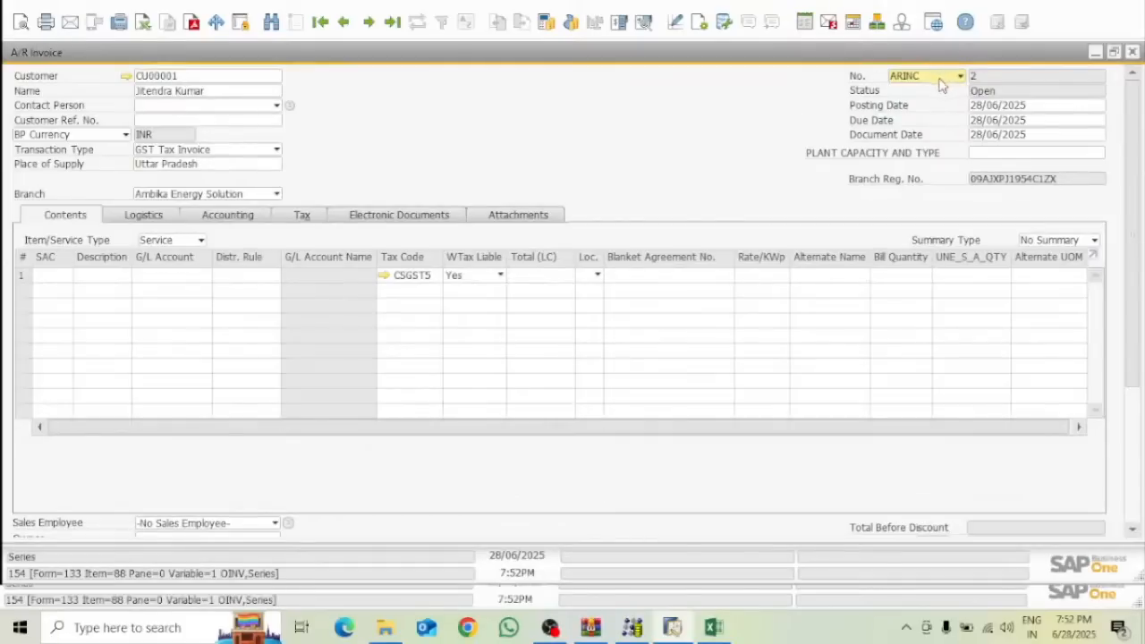
left_click(273, 154)
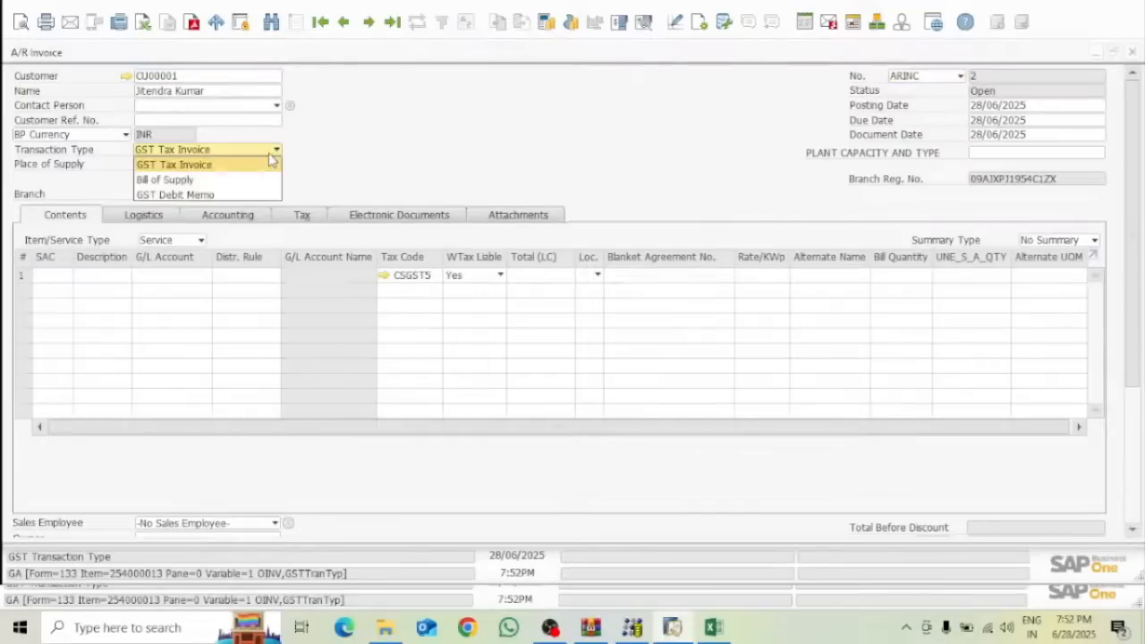
left_click(195, 185)
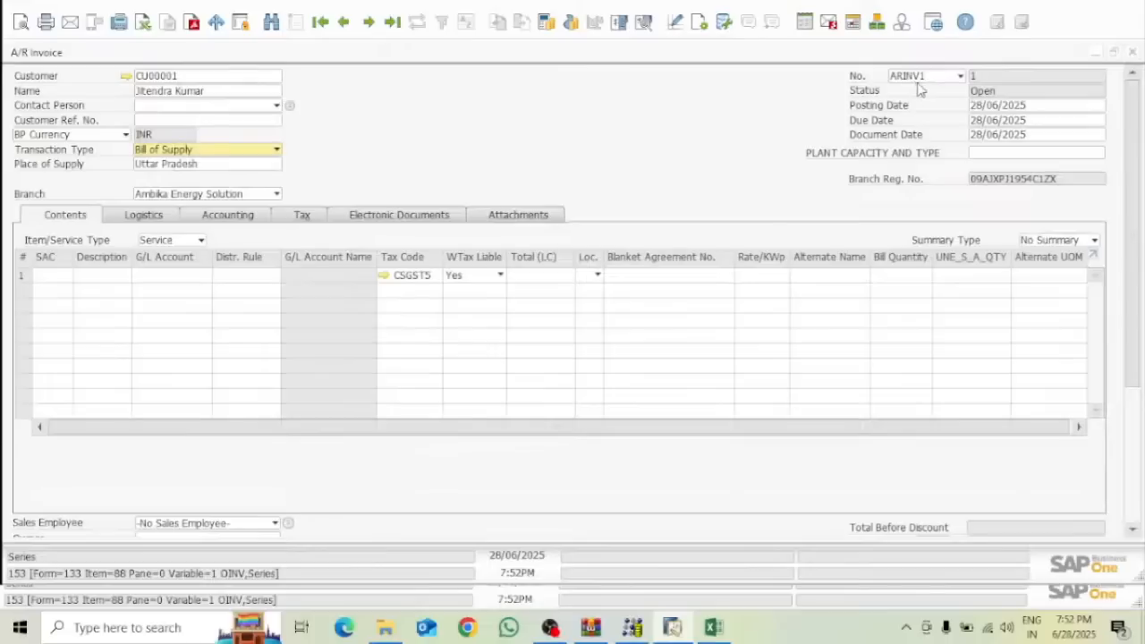
left_click(1021, 103)
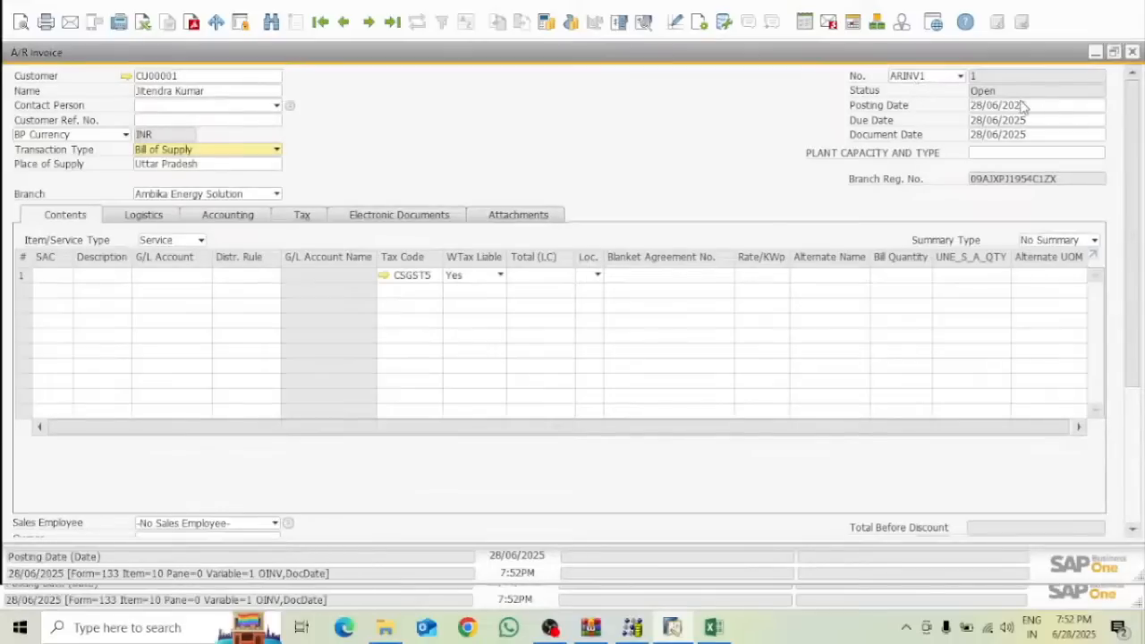
Change the posting date to 31/03/2025, update the G/L accounts, and minimise the invoice
key("BackSpace")
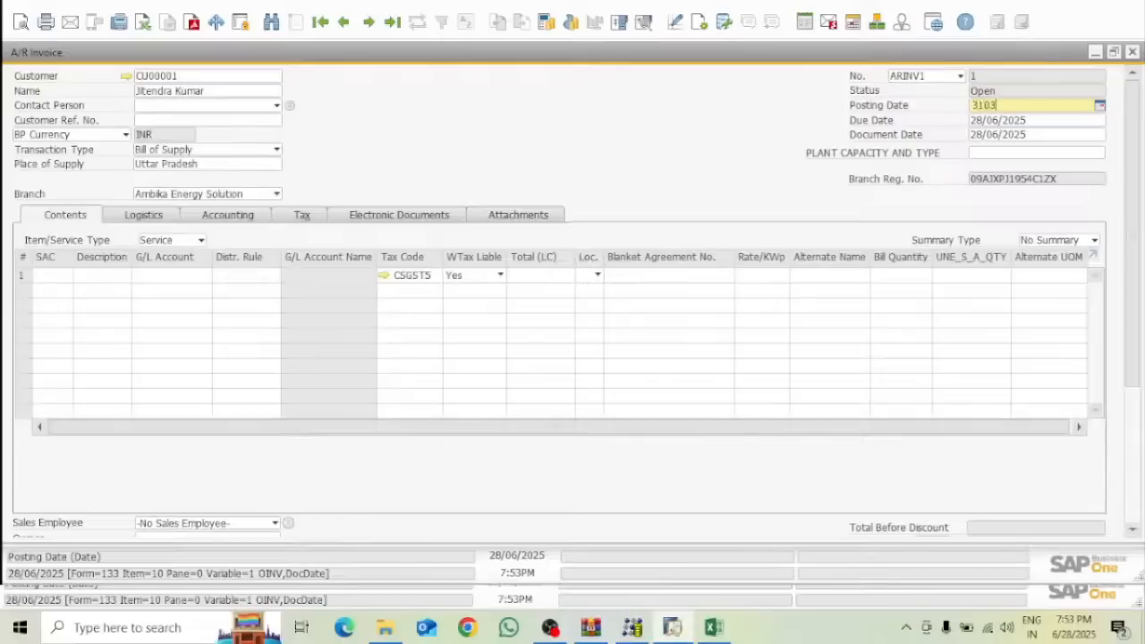
key("Tab")
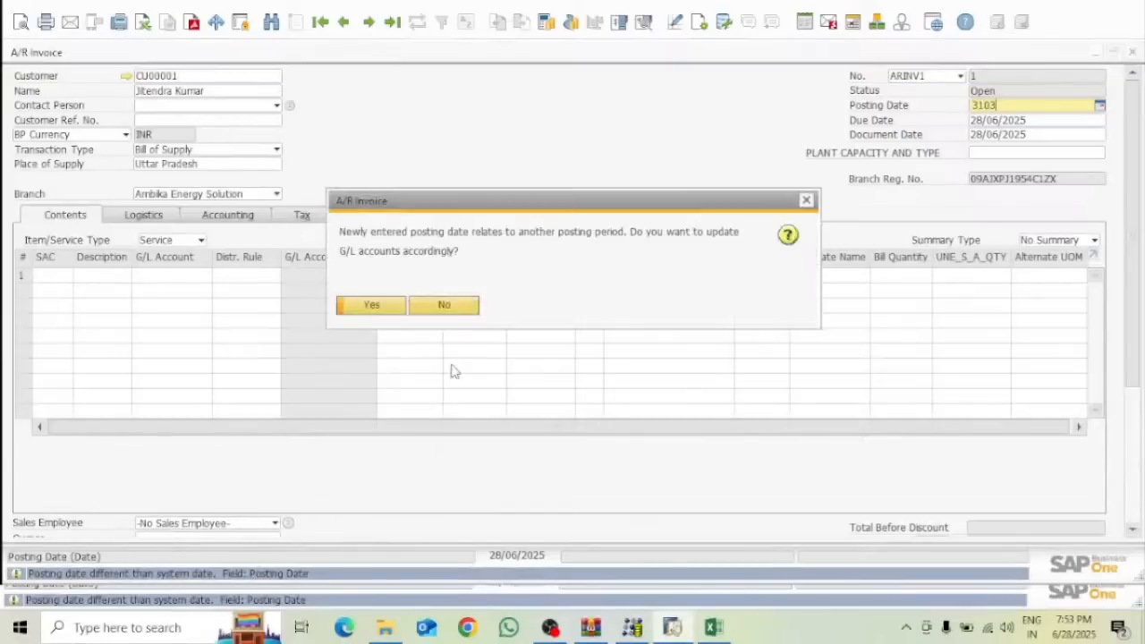
left_click(390, 308)
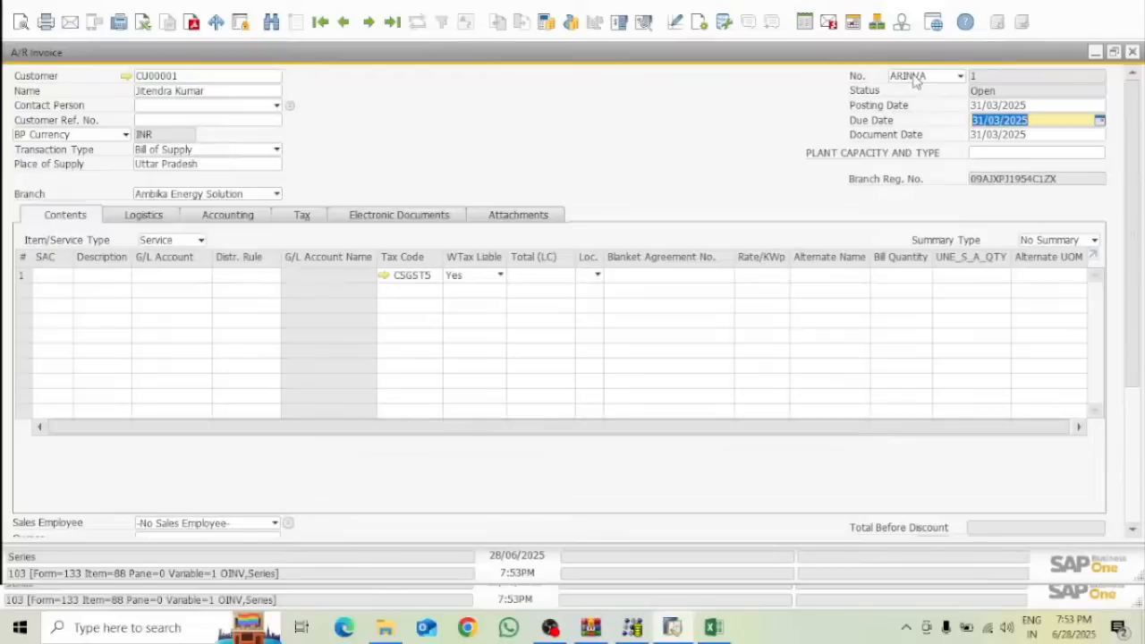
left_click(1094, 52)
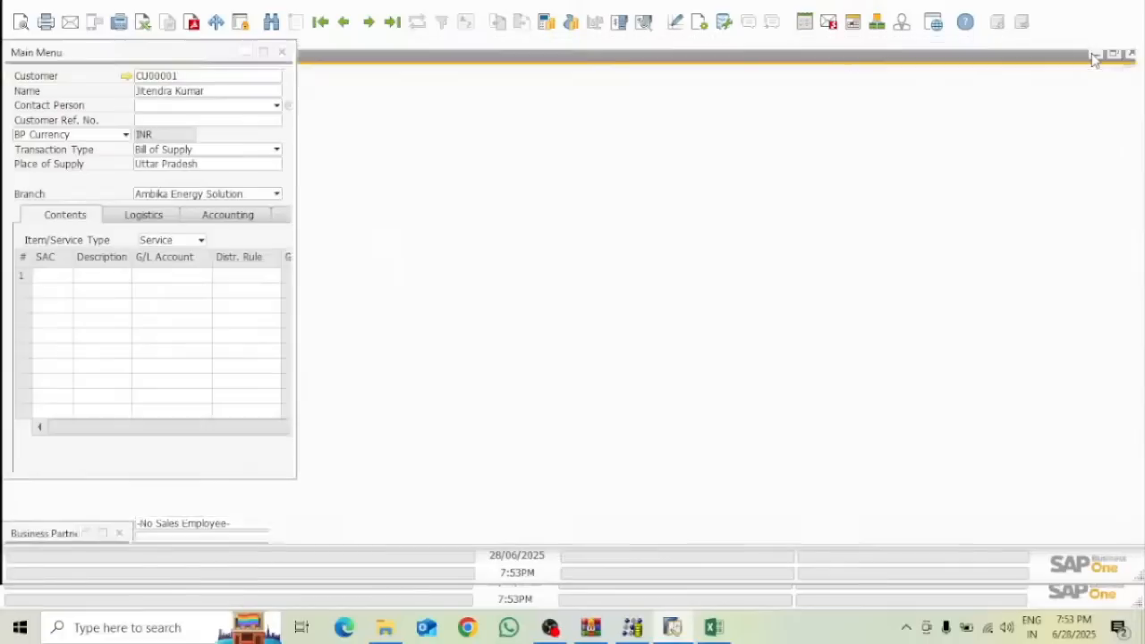
Save OINV - Documents keeping the CSV format, then close the workbook
left_click(1090, 13)
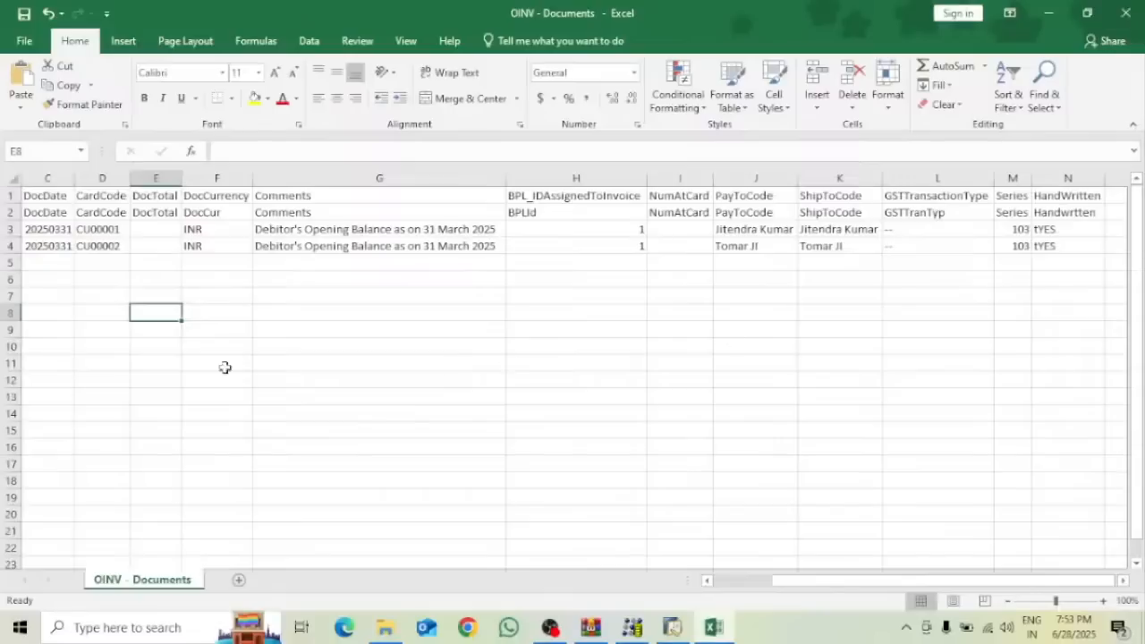
left_click(22, 14)
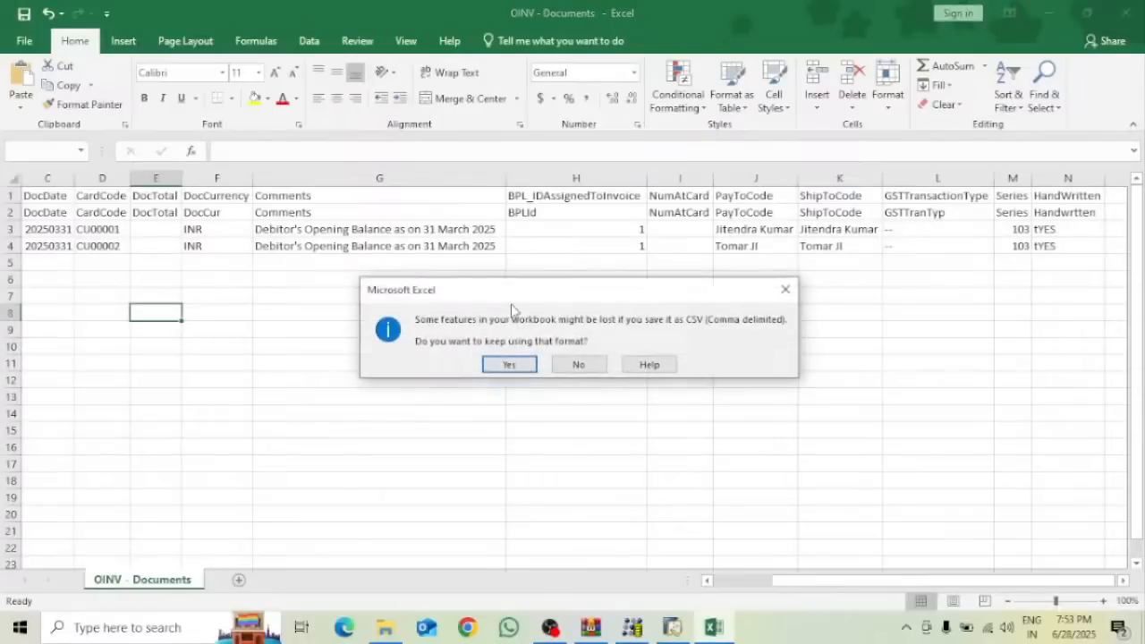
left_click(508, 364)
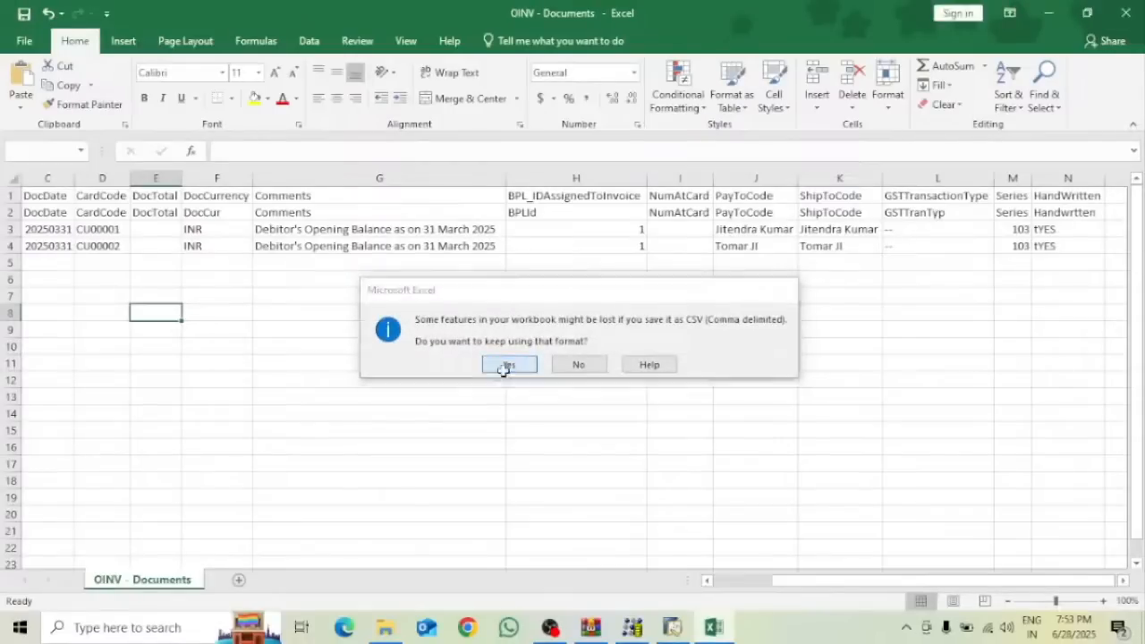
left_click(1125, 13)
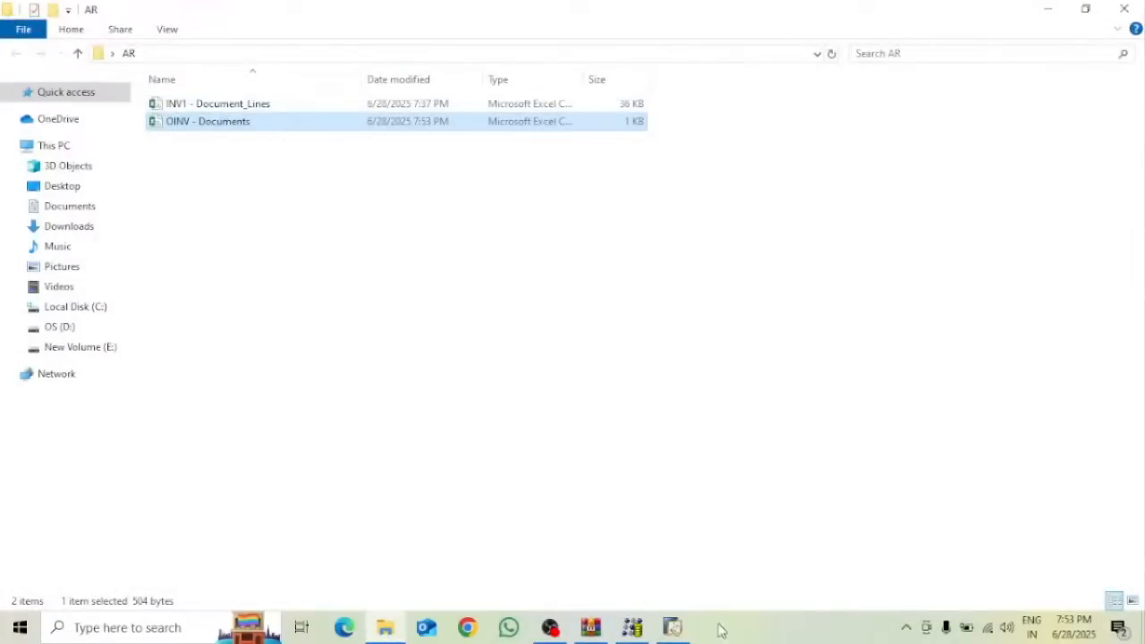
Glance at the minimised A/R invoice, then open INV1 - Document_Lines from the AR folder in Excel
left_click(674, 627)
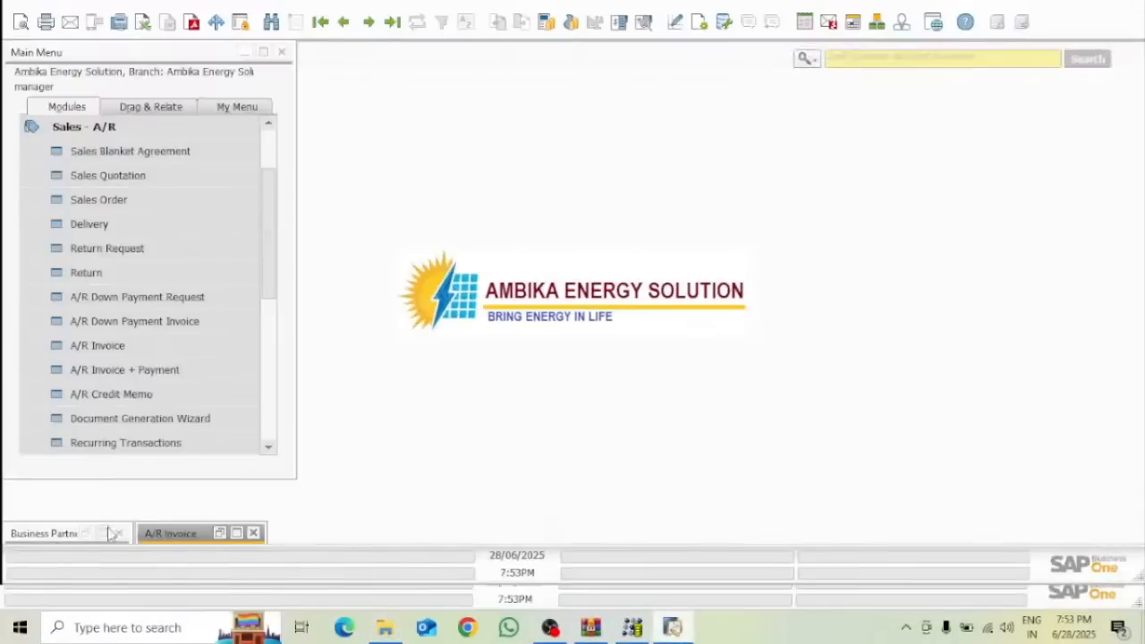
left_click(236, 533)
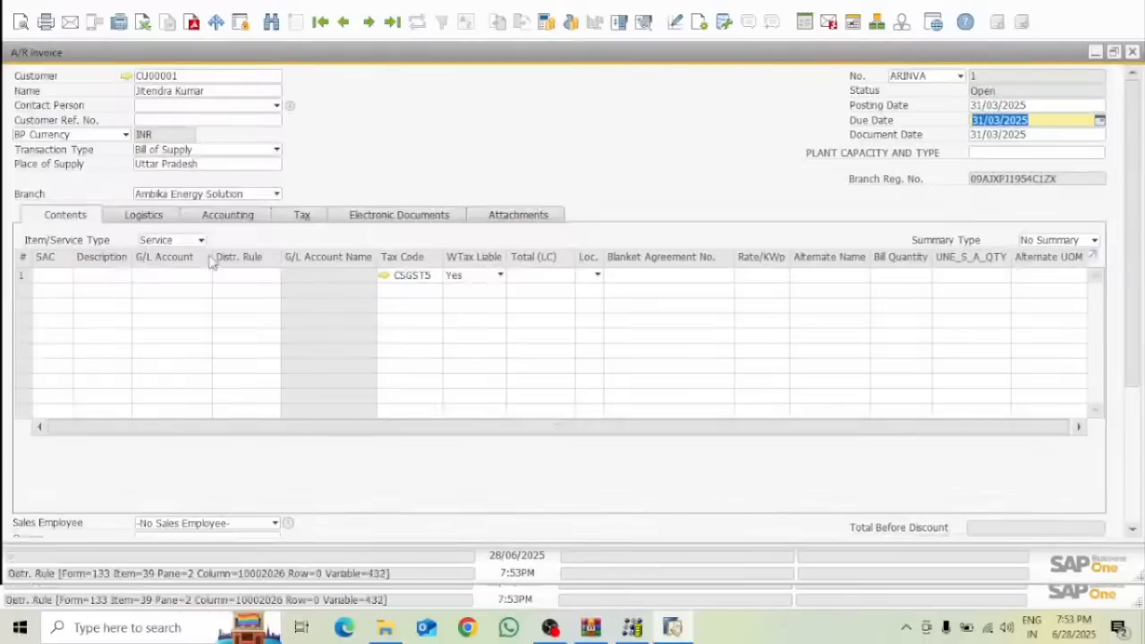
left_click(1096, 52)
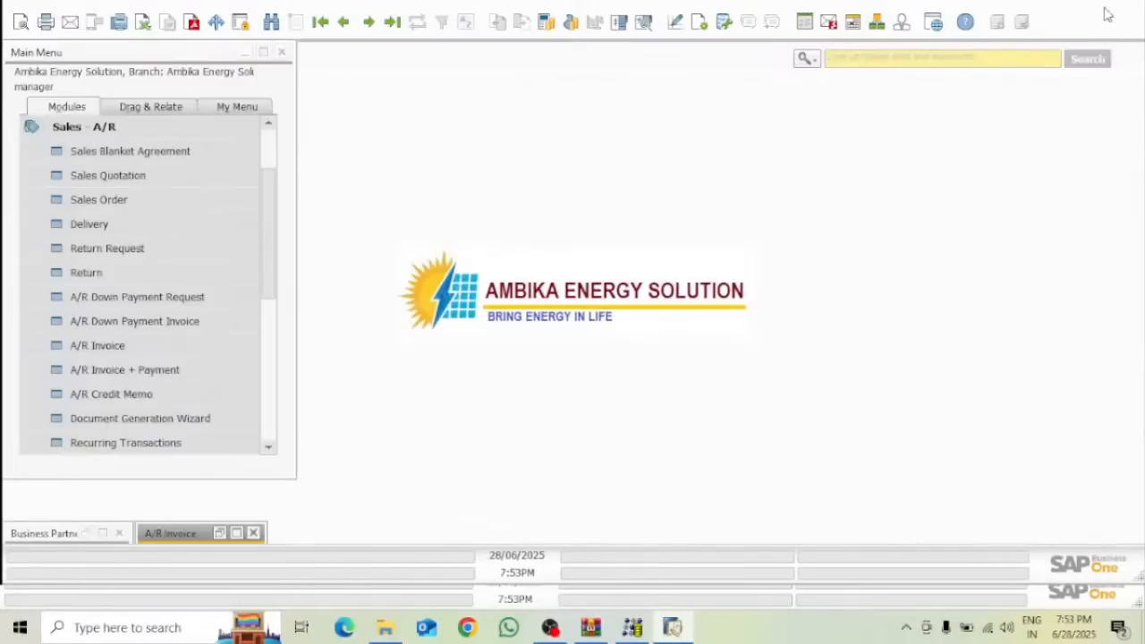
left_click(1107, 15)
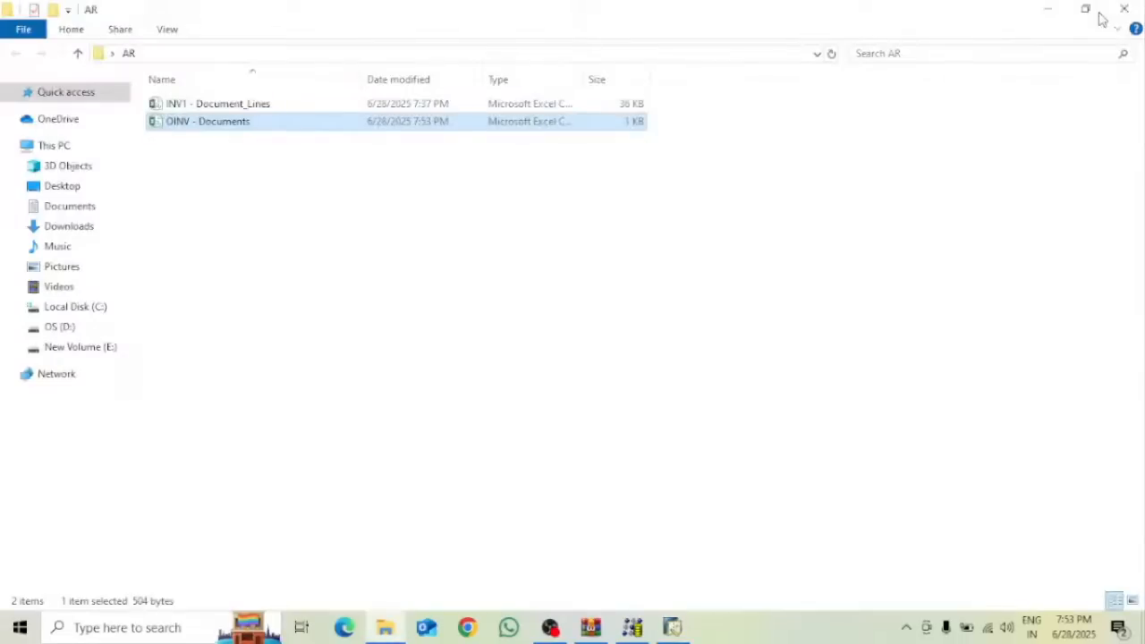
double_click(186, 106)
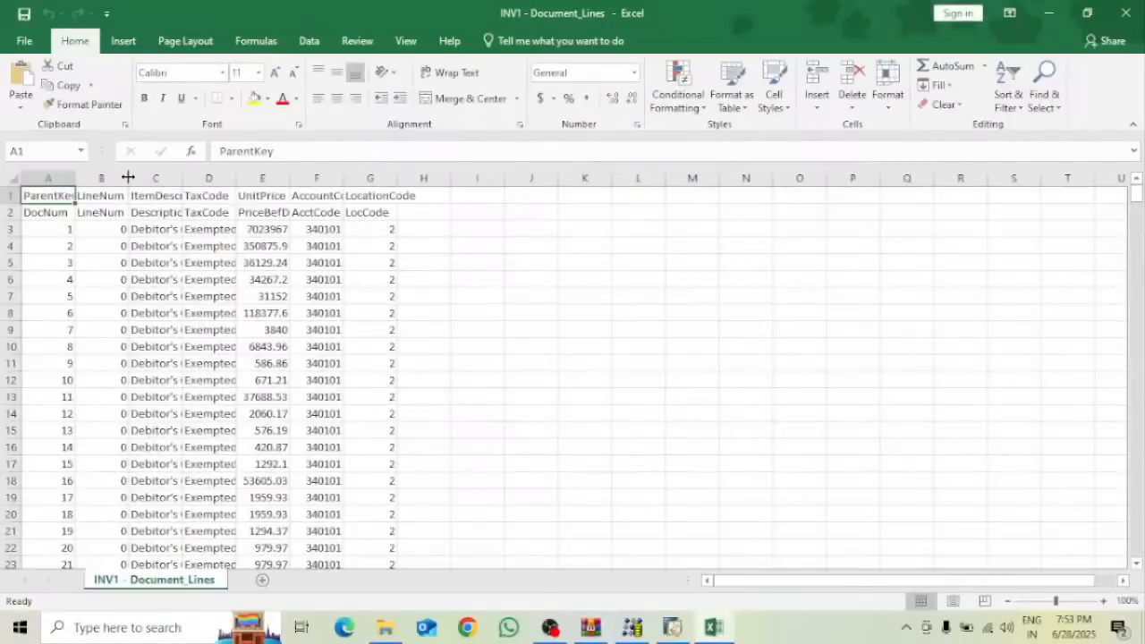
Autofit every column width on the INV1 - Document_Lines sheet
left_click(14, 179)
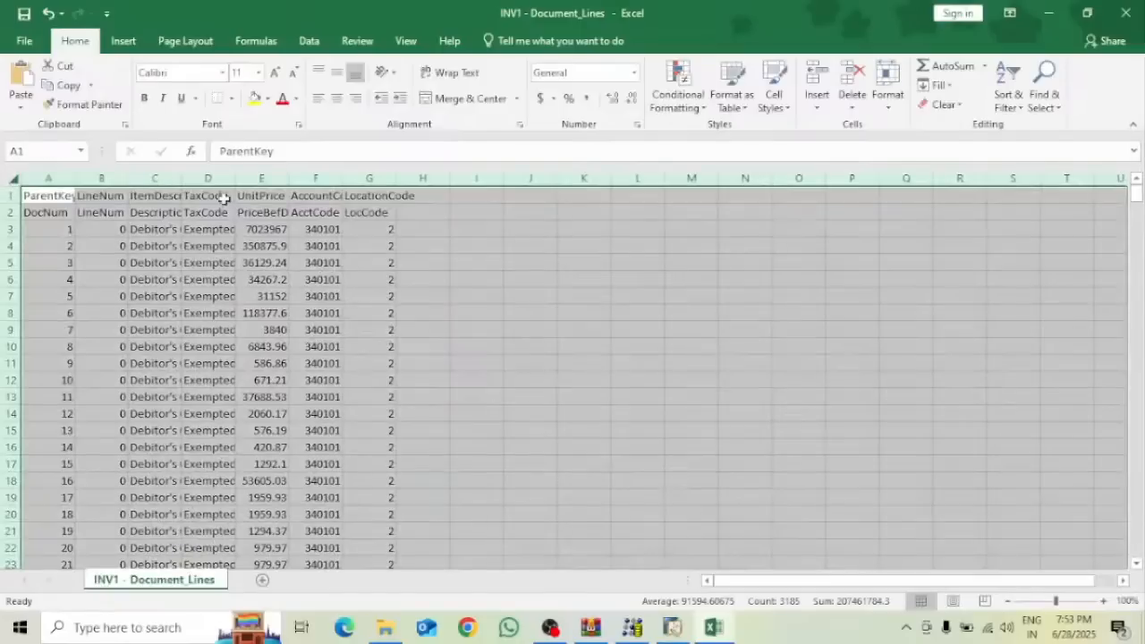
double_click(234, 177)
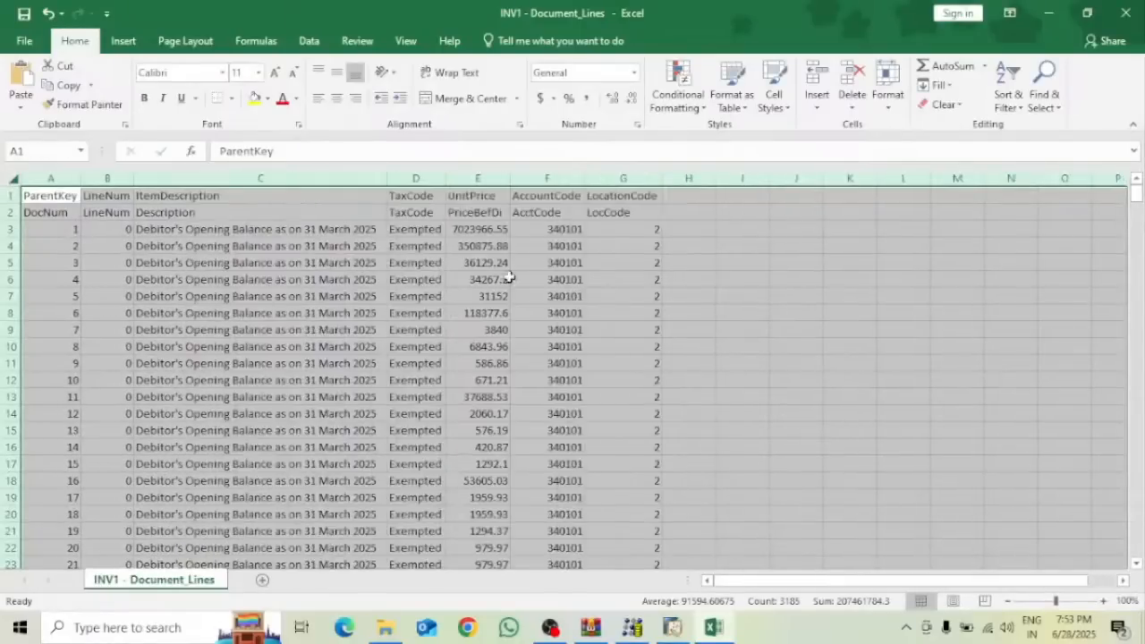
left_click(849, 310)
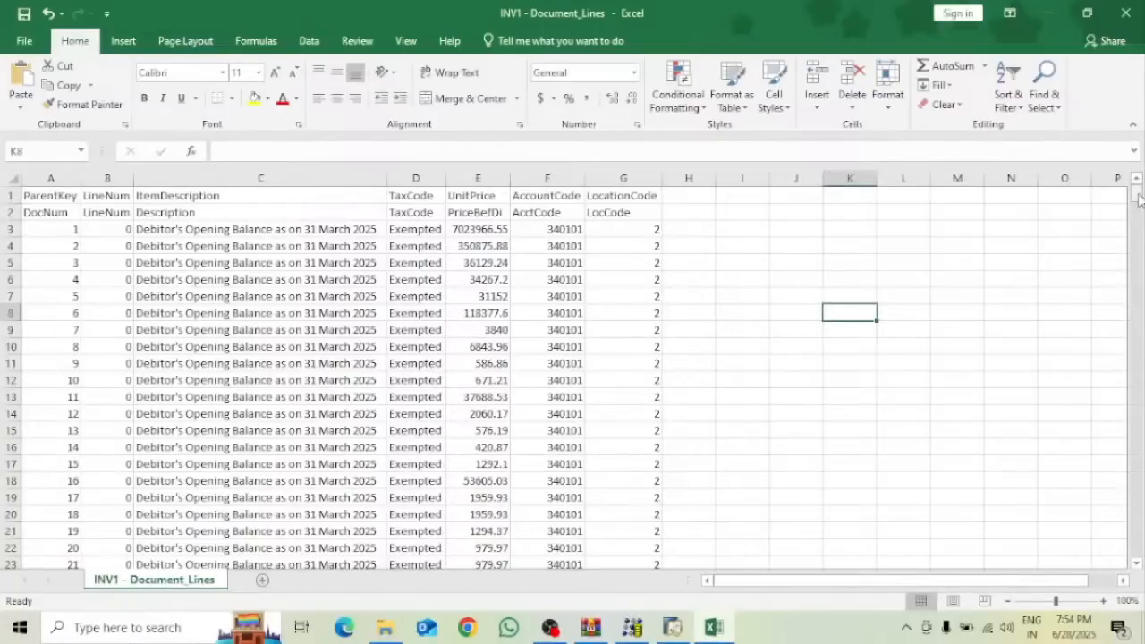
Fill ParentKey 1 down column A from A3 to A112
left_click(64, 226)
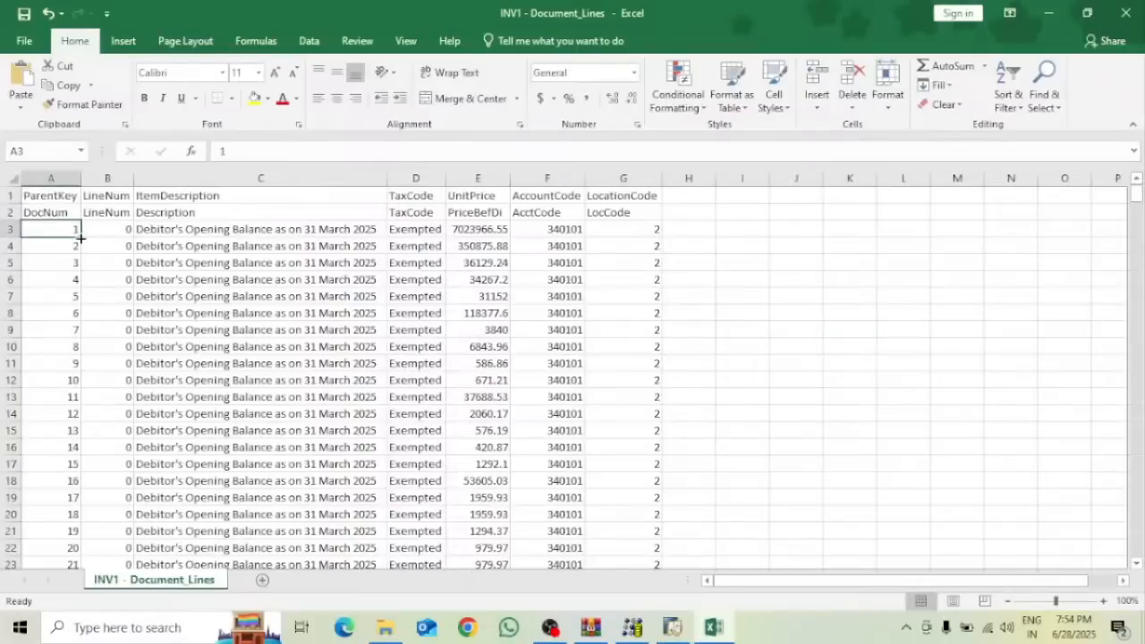
left_click(76, 244)
type("1")
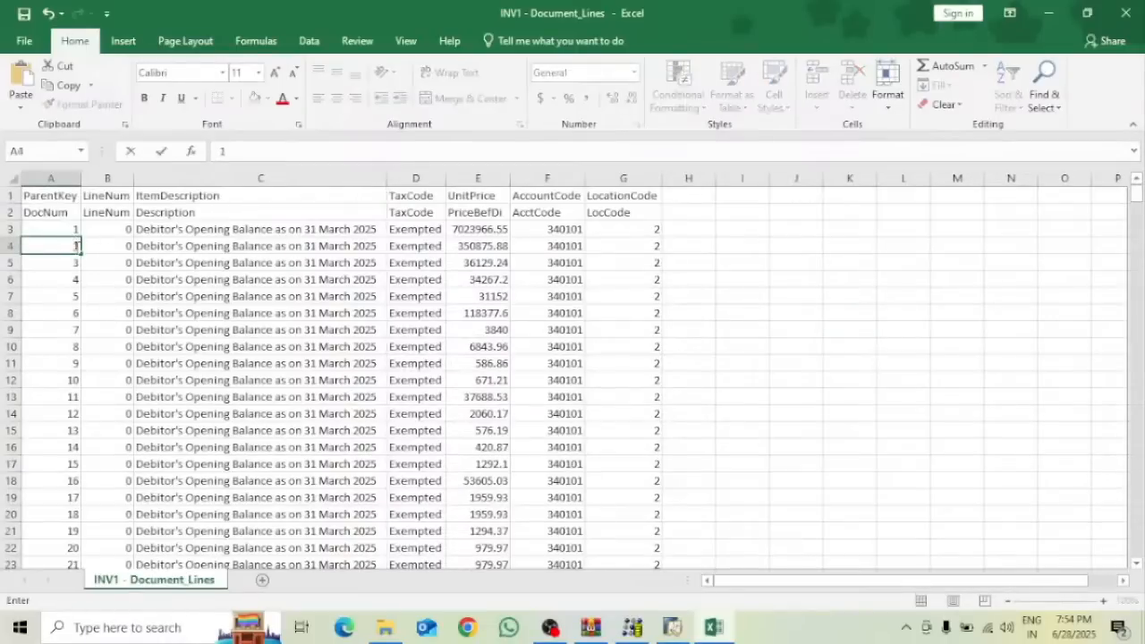
key("Return")
left_click_drag(74, 226, 97, 528)
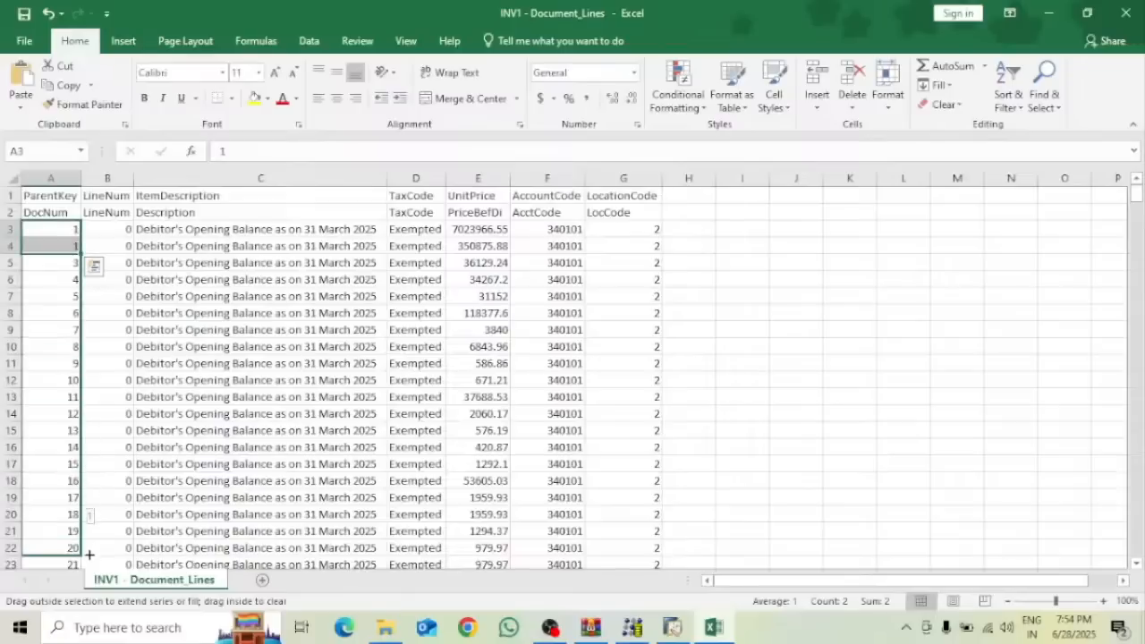
left_click_drag(87, 565, 64, 534)
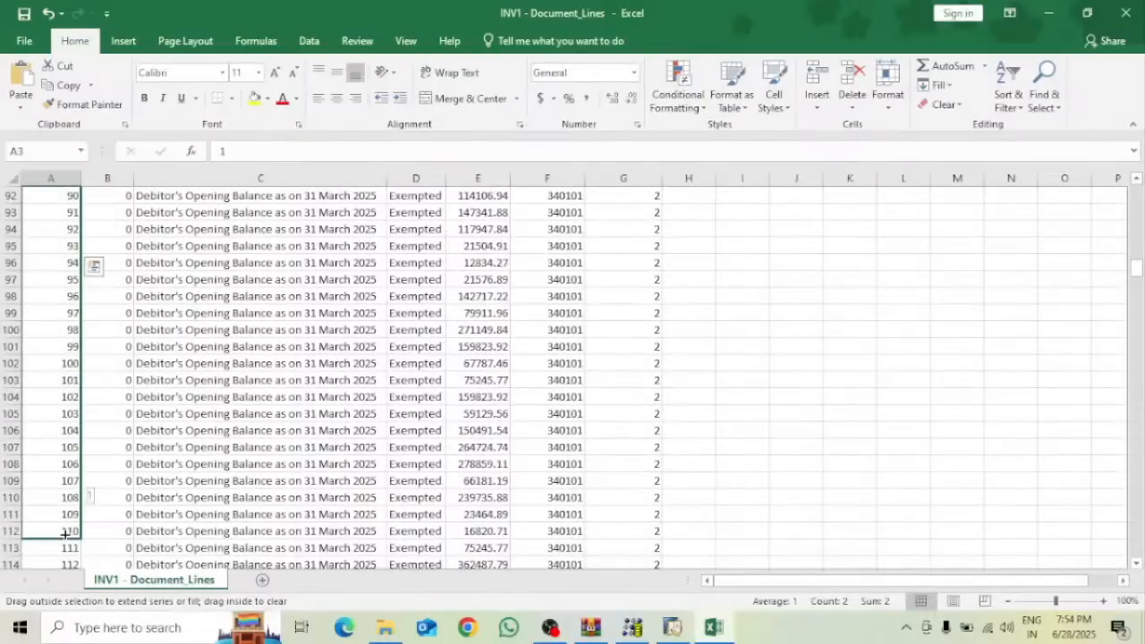
left_click_drag(65, 534, 65, 534)
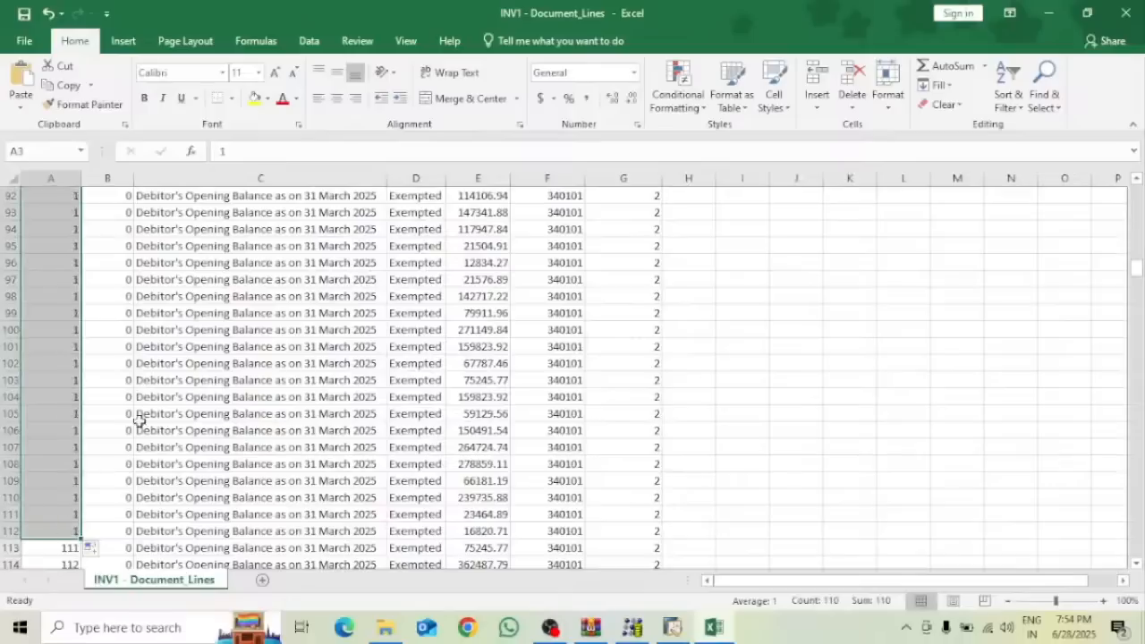
Enter ParentKey 2 in cells A113 and A114
left_click(69, 549)
type("2")
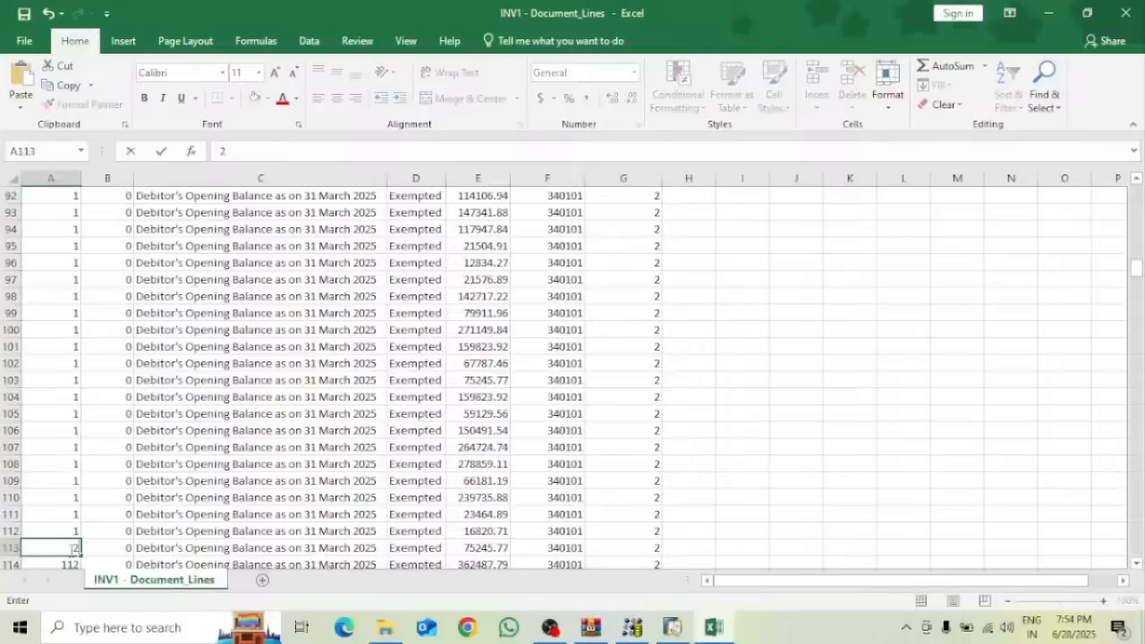
left_click(1136, 564)
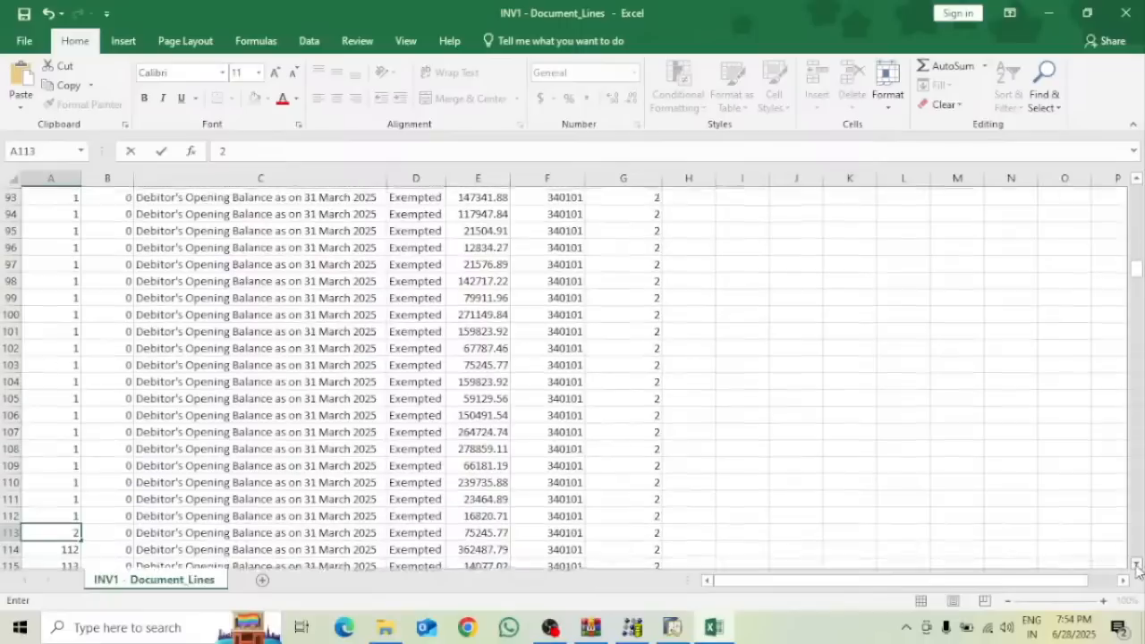
left_click(1137, 564)
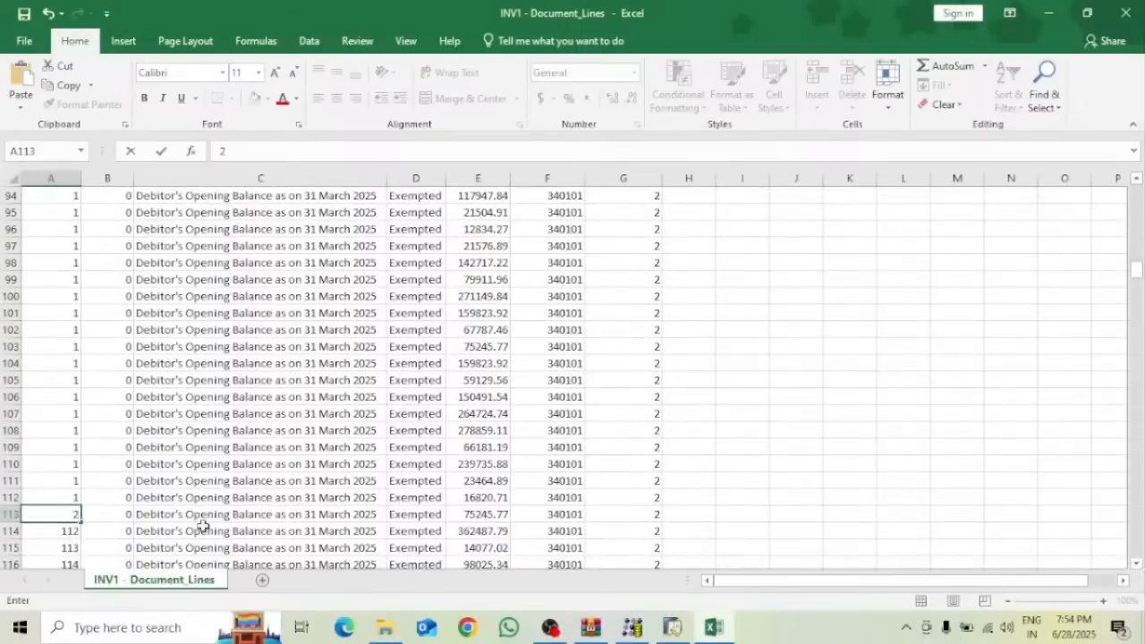
key("Return")
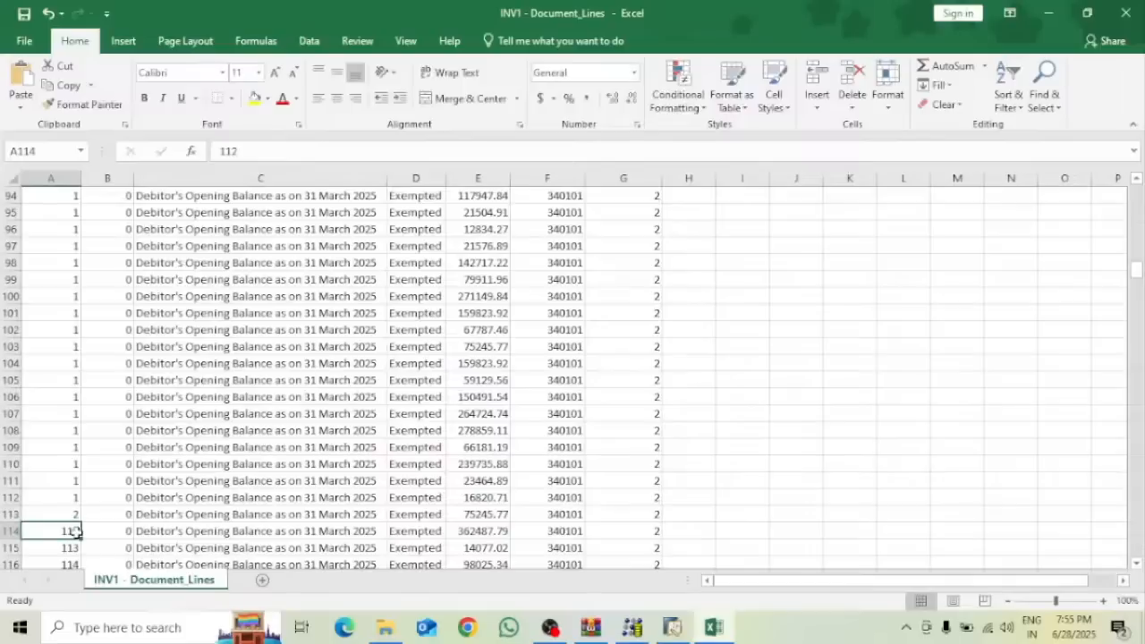
type("2")
left_click(105, 524)
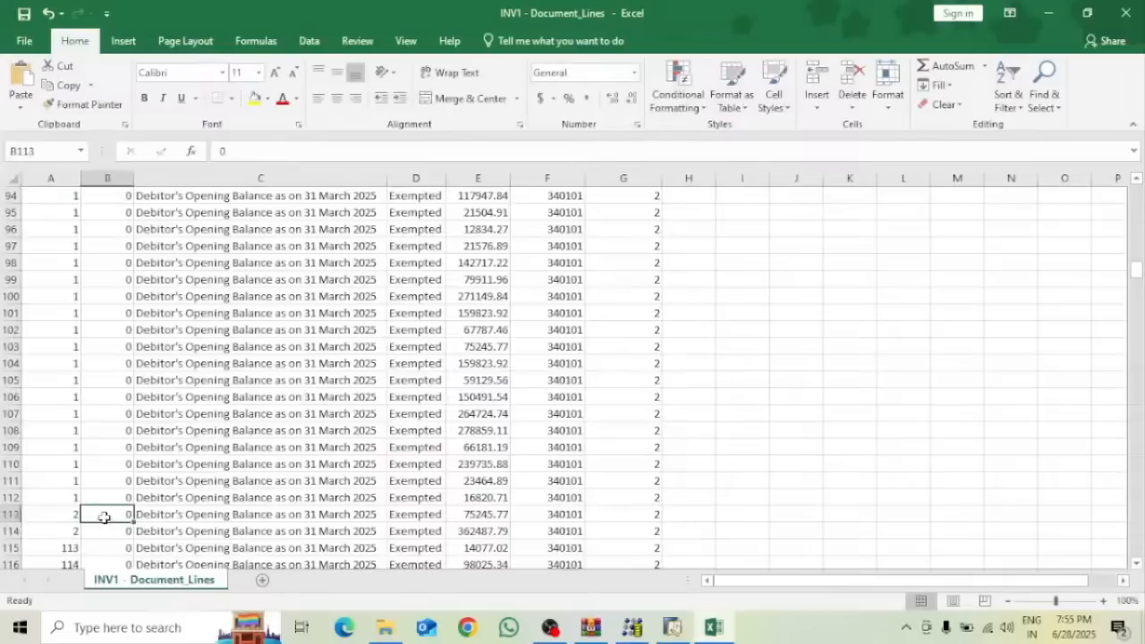
Fill 2 down column A to row 455, then go back to the top ParentKey cells
left_click(69, 516)
left_click_drag(70, 515, 81, 540)
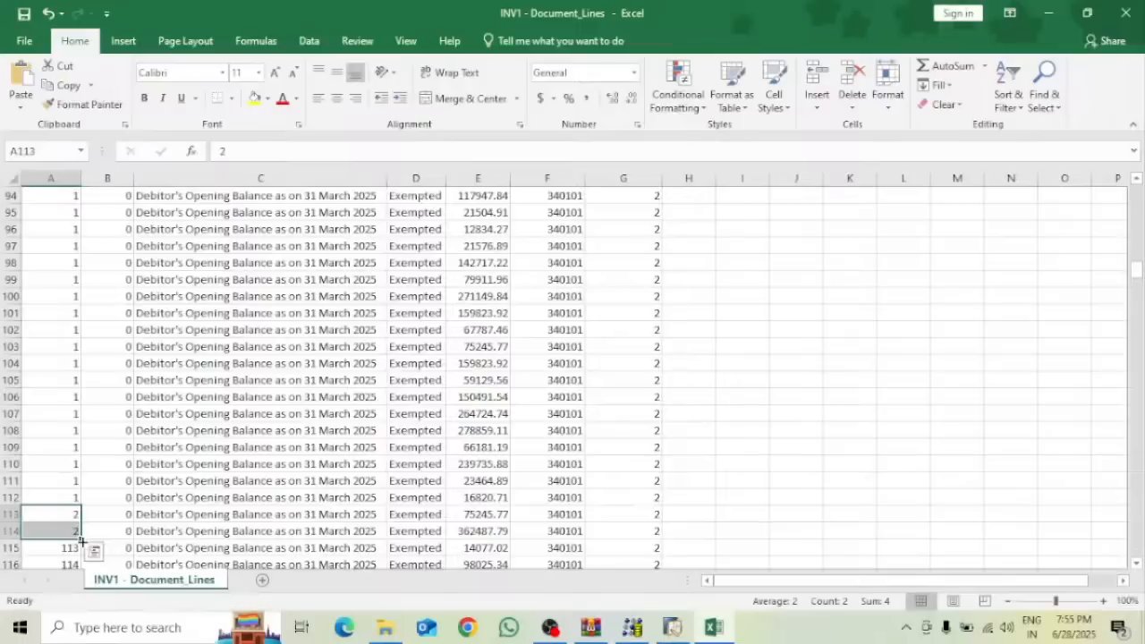
double_click(81, 541)
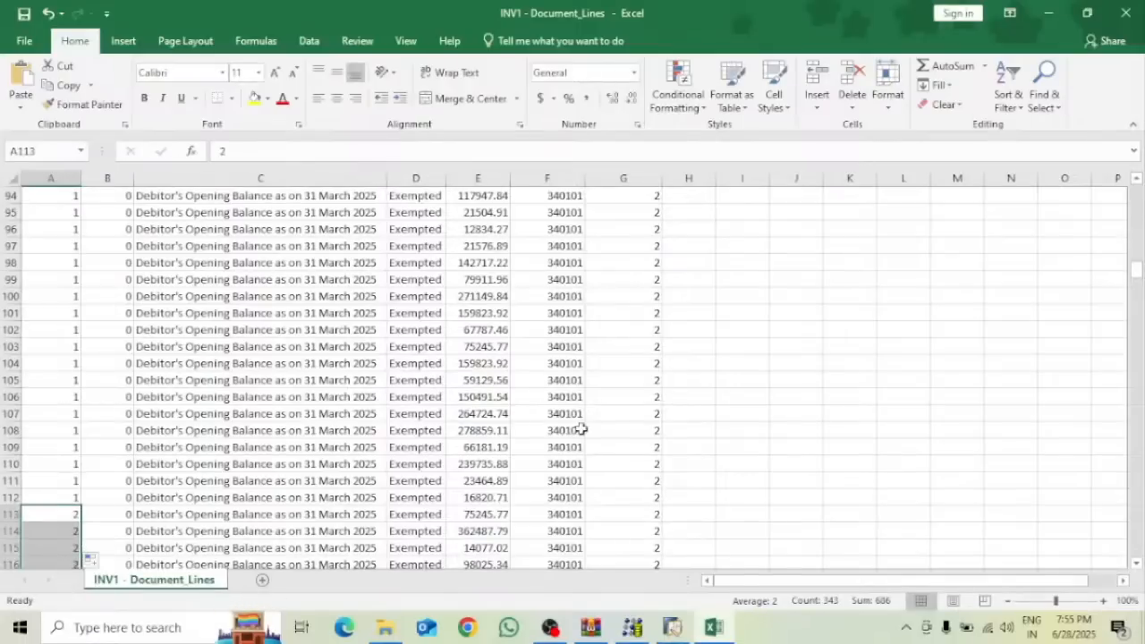
left_click_drag(1139, 277, 1139, 168)
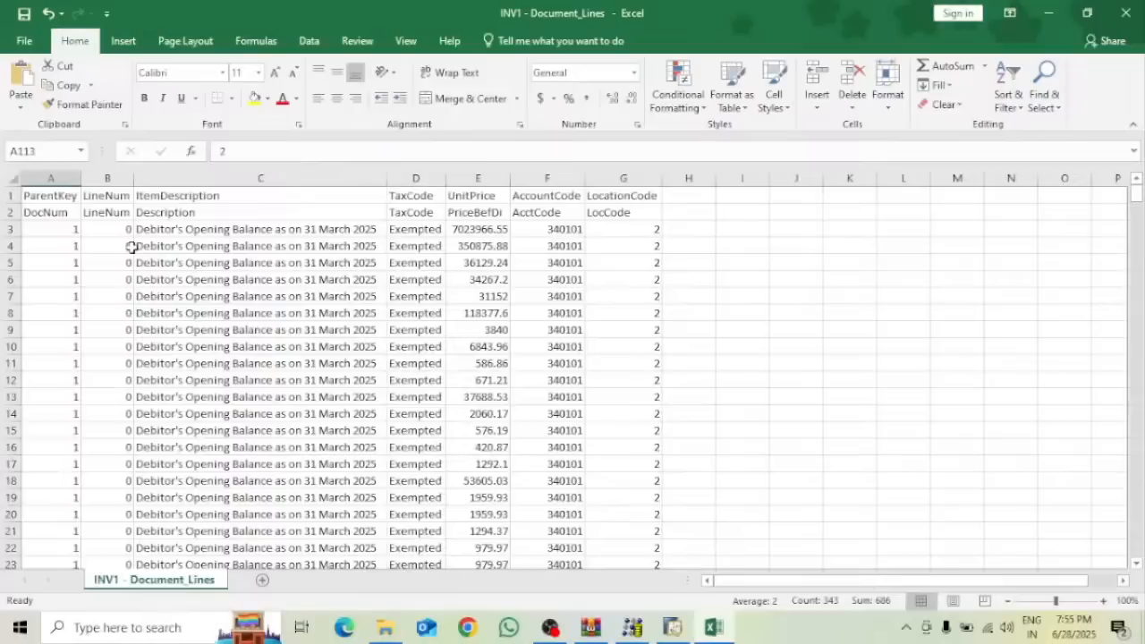
left_click(67, 228)
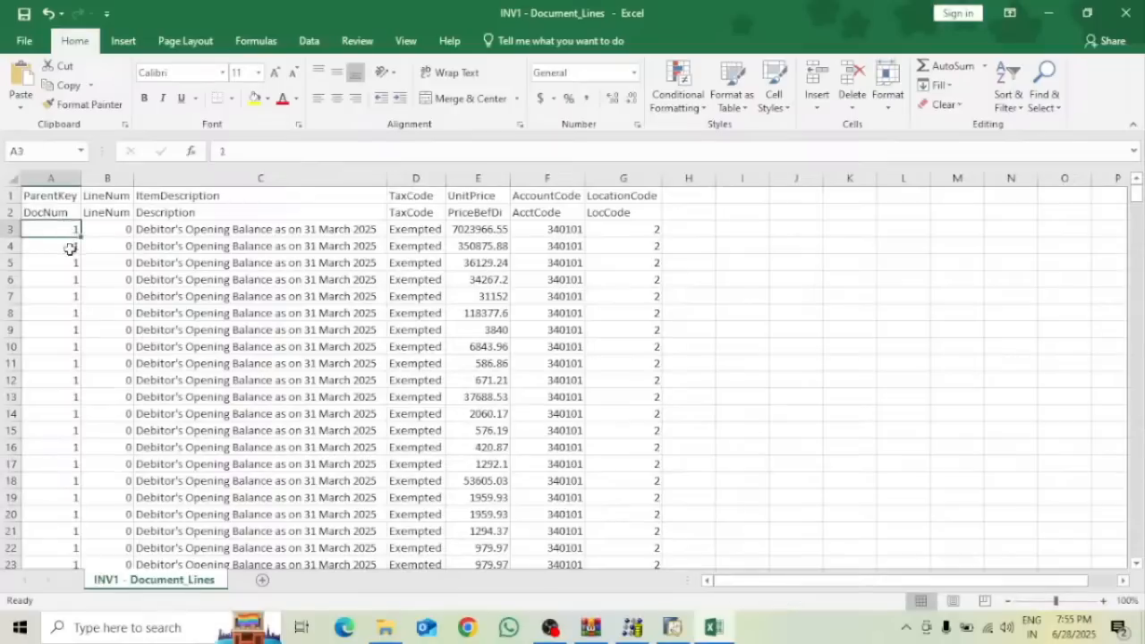
left_click(71, 247)
Start typing 2 and 3 as ParentKeys, then close the workbook without saving
type("2")
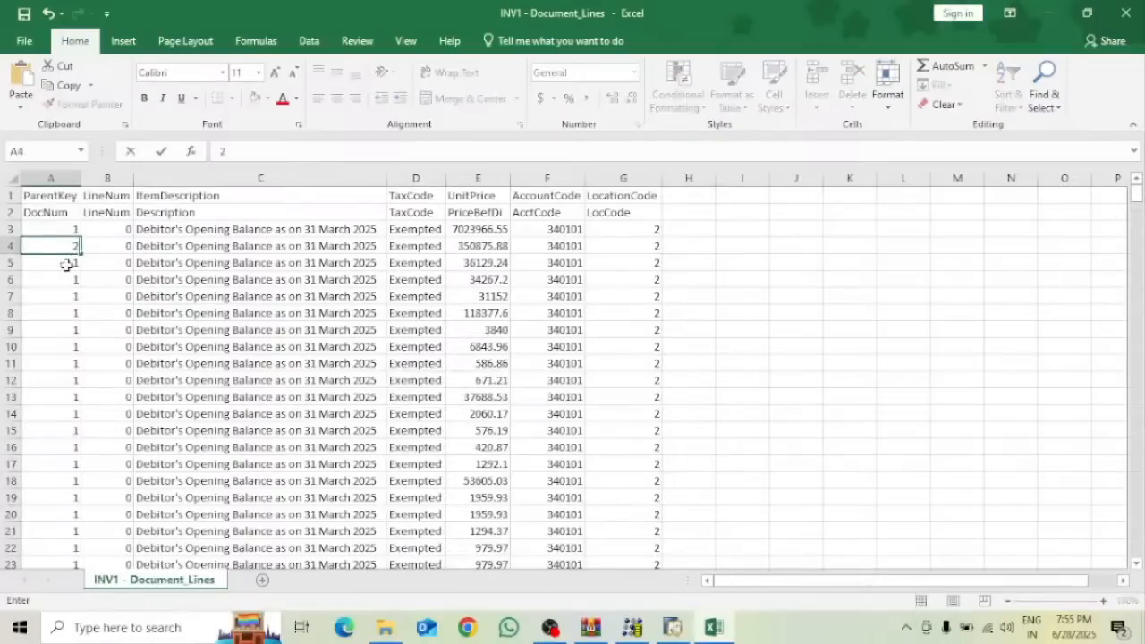
left_click(67, 264)
type("3")
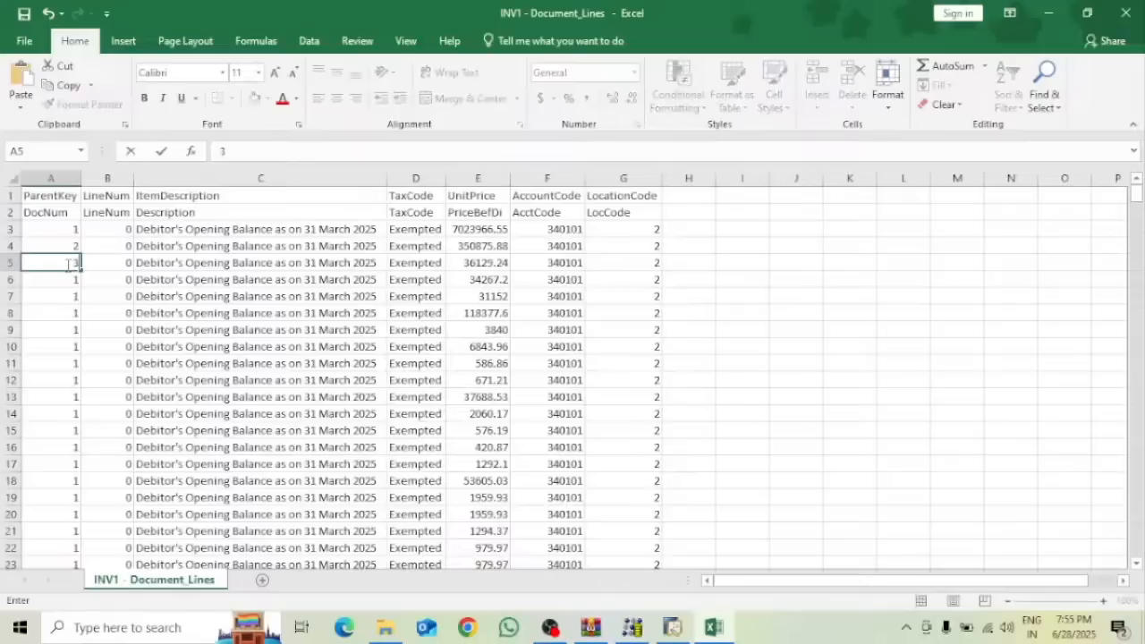
left_click(1125, 16)
left_click(577, 333)
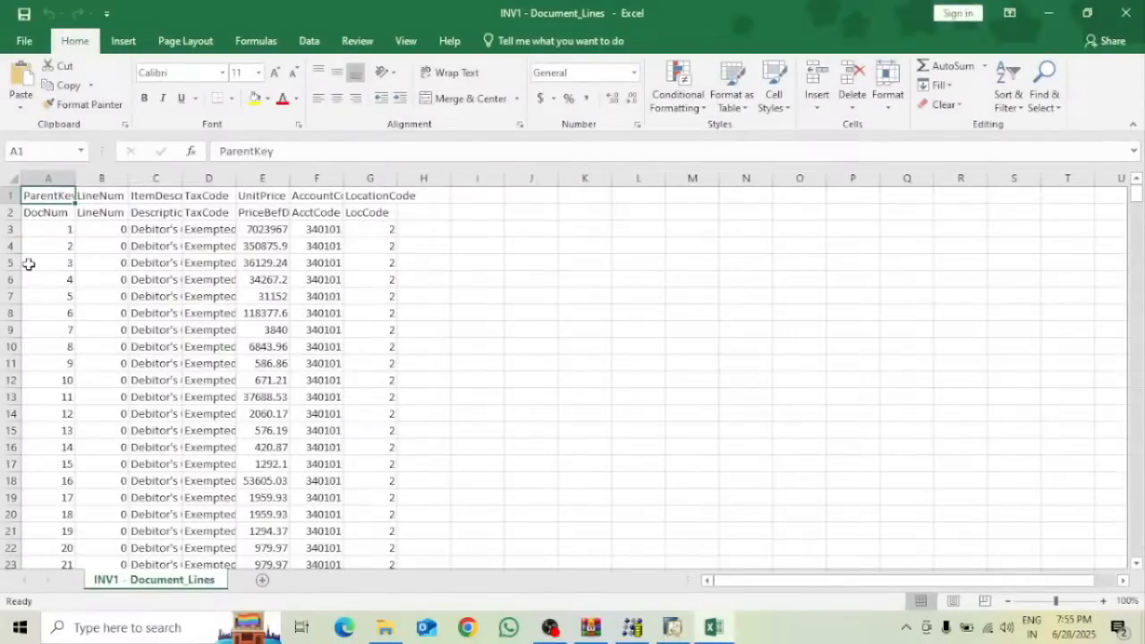
In the reopened sheet, select the invoice lines from row 5 across the data columns
left_click(28, 264)
left_click_drag(29, 264, 385, 308)
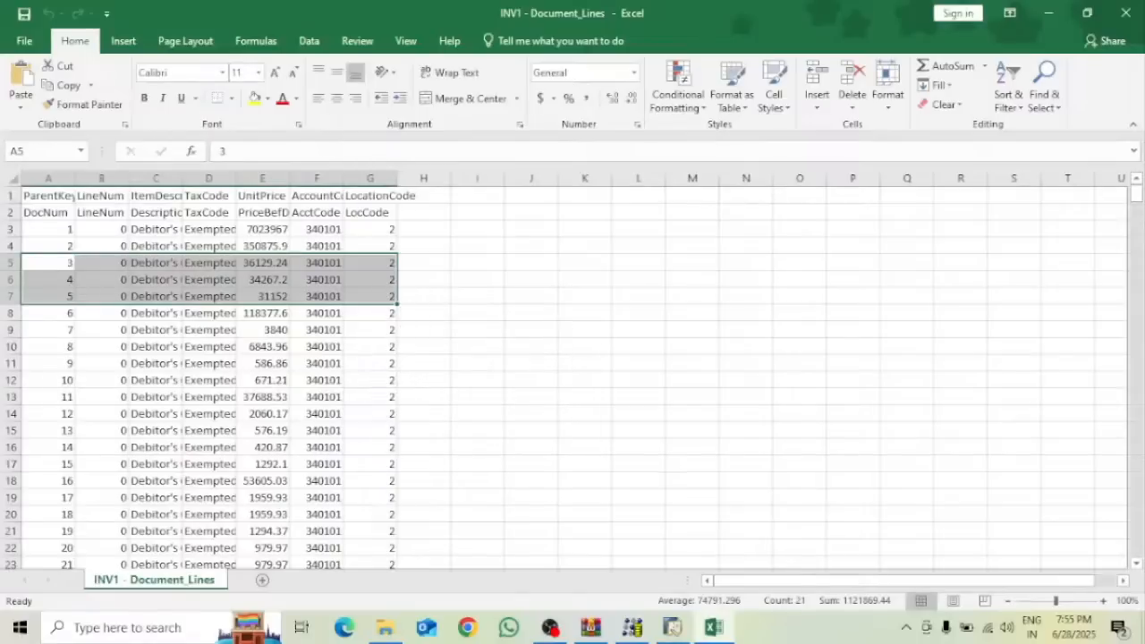
left_click(1014, 295)
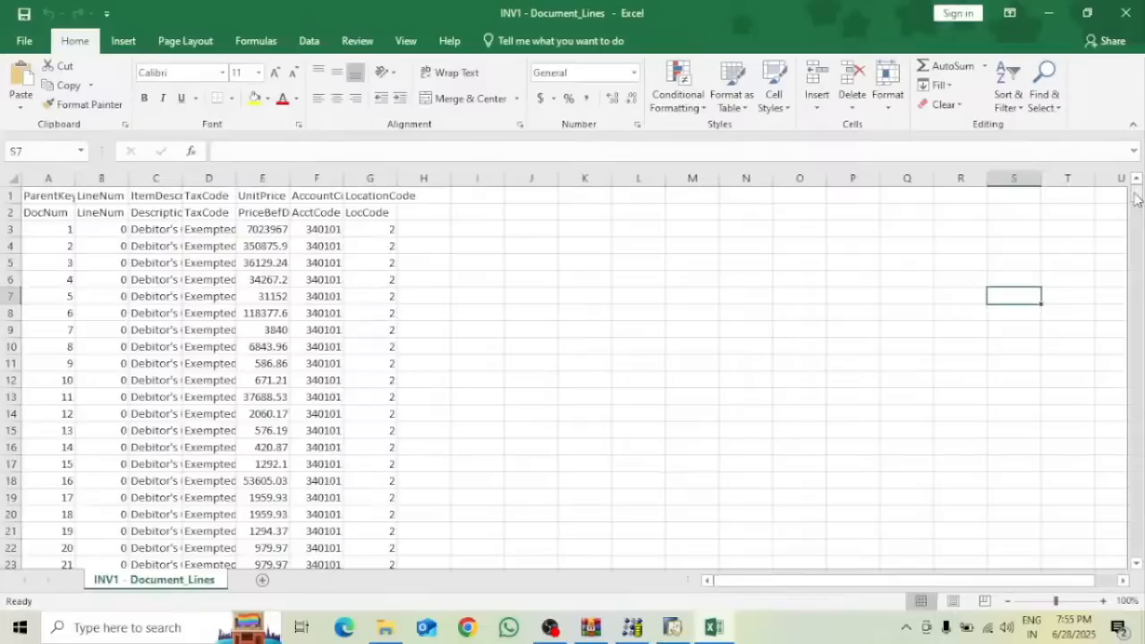
mouse_move(1136, 192)
left_mouse_down()
mouse_move(1135, 606)
mouse_move(1133, 193)
left_mouse_up()
left_click(41, 272)
left_click_drag(41, 272, 400, 272)
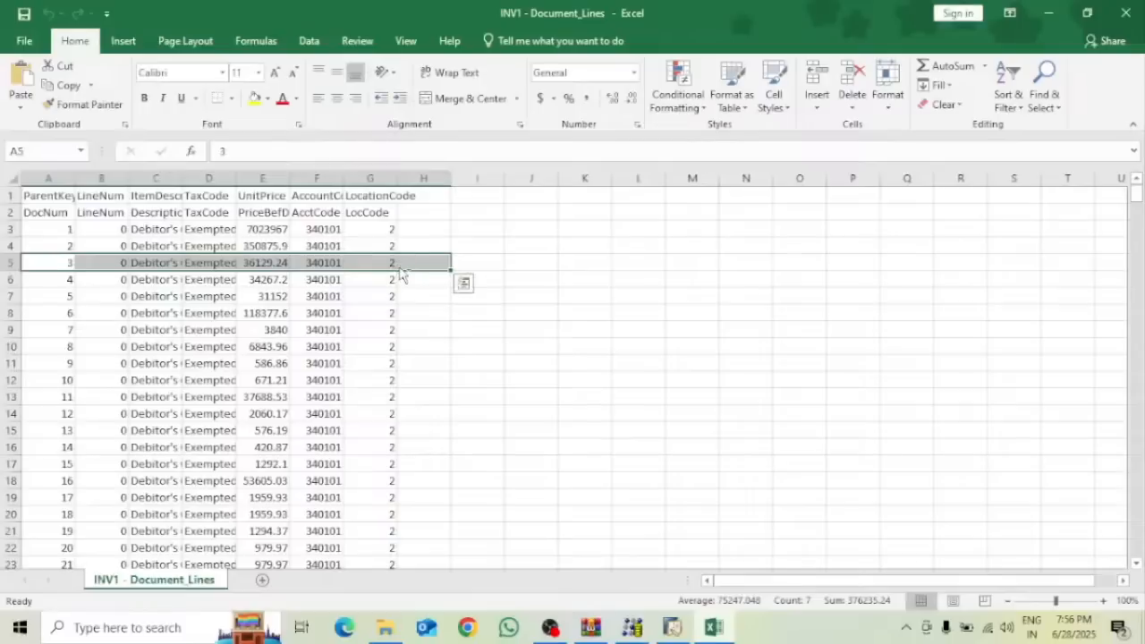
Delete the entire rows from row 5 down to the last invoice line
key("ctrl+shift+Down")
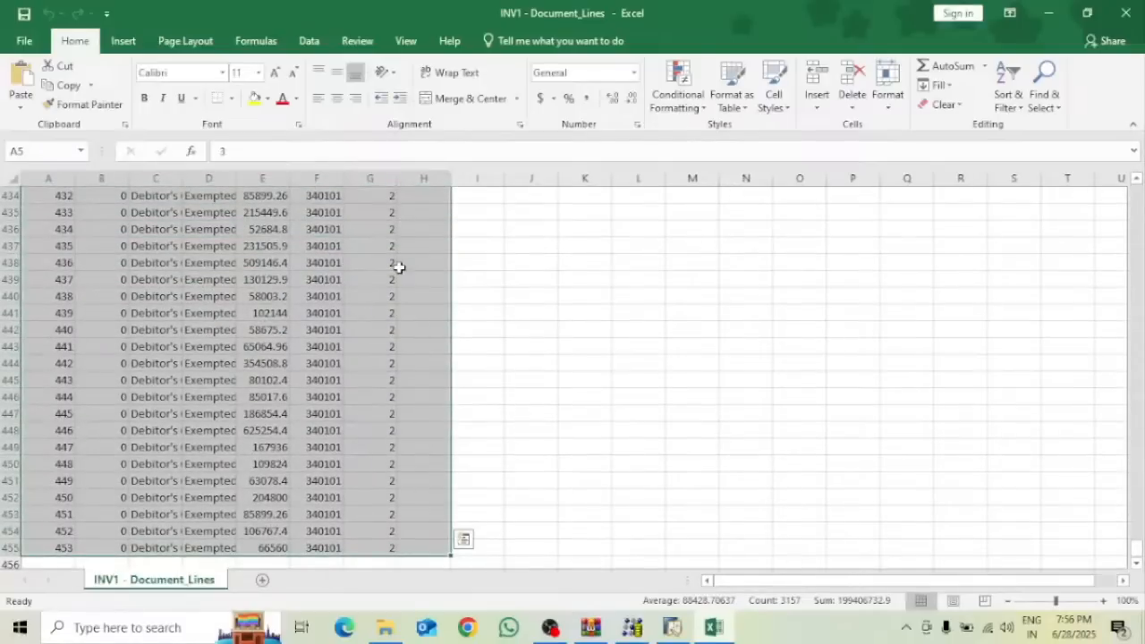
right_click(345, 268)
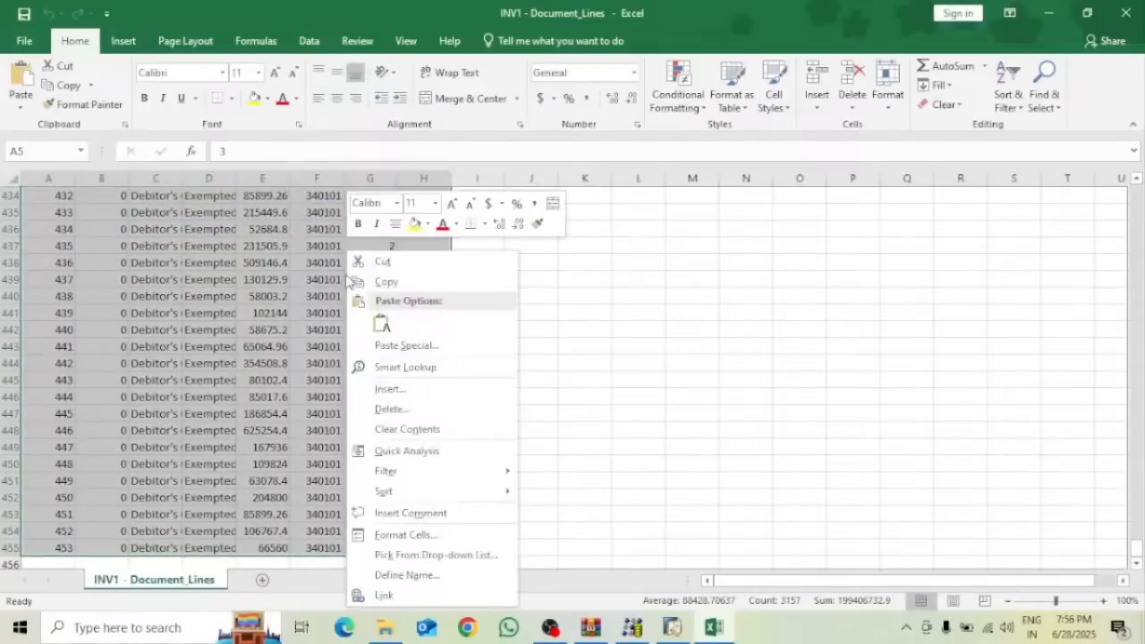
left_click(398, 409)
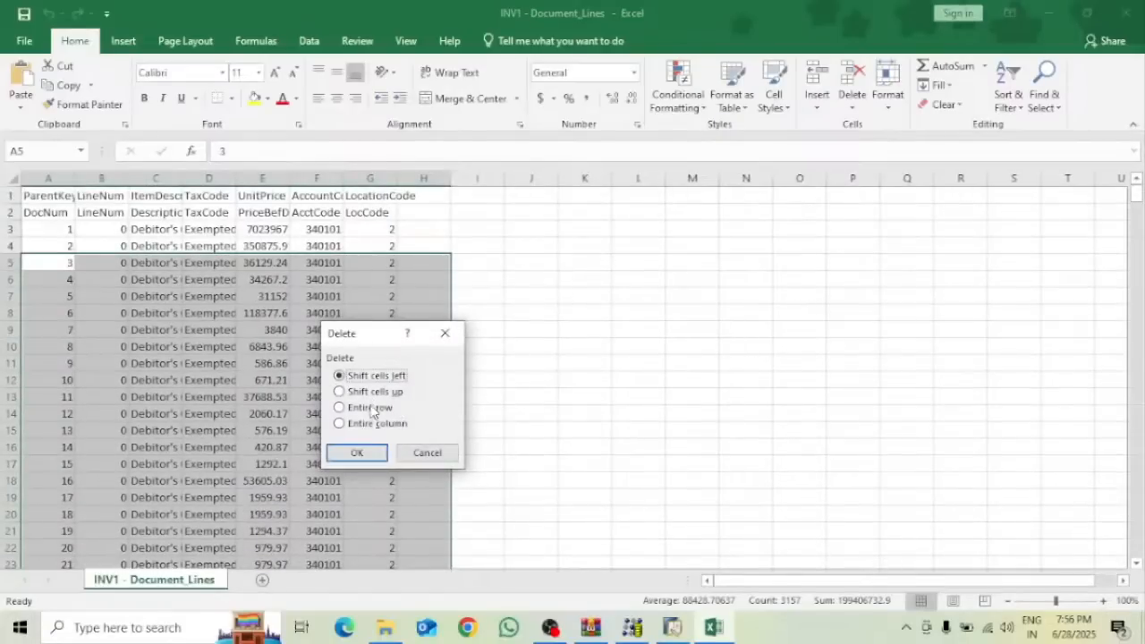
left_click(370, 408)
left_click(360, 452)
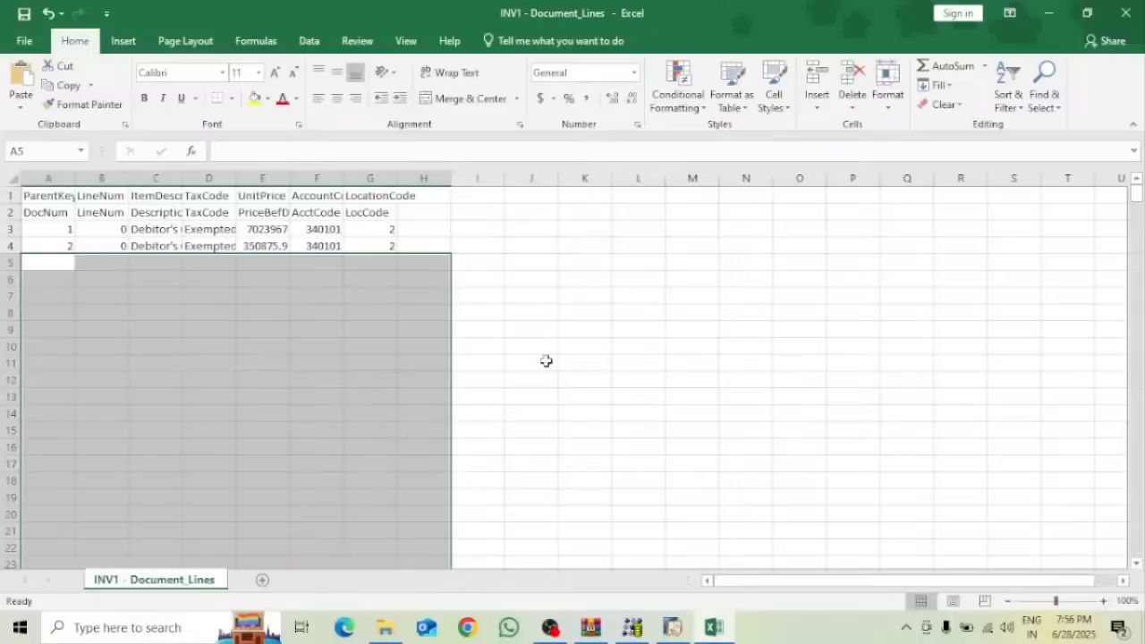
left_click(637, 331)
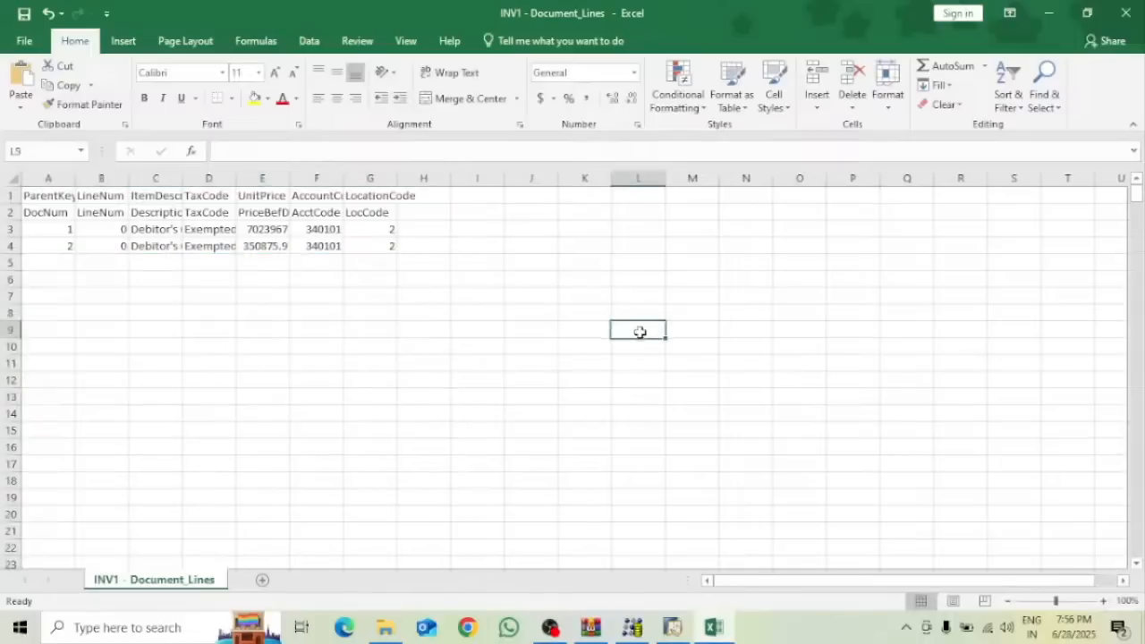
Autofit columns D, C and A to their contents
double_click(237, 179)
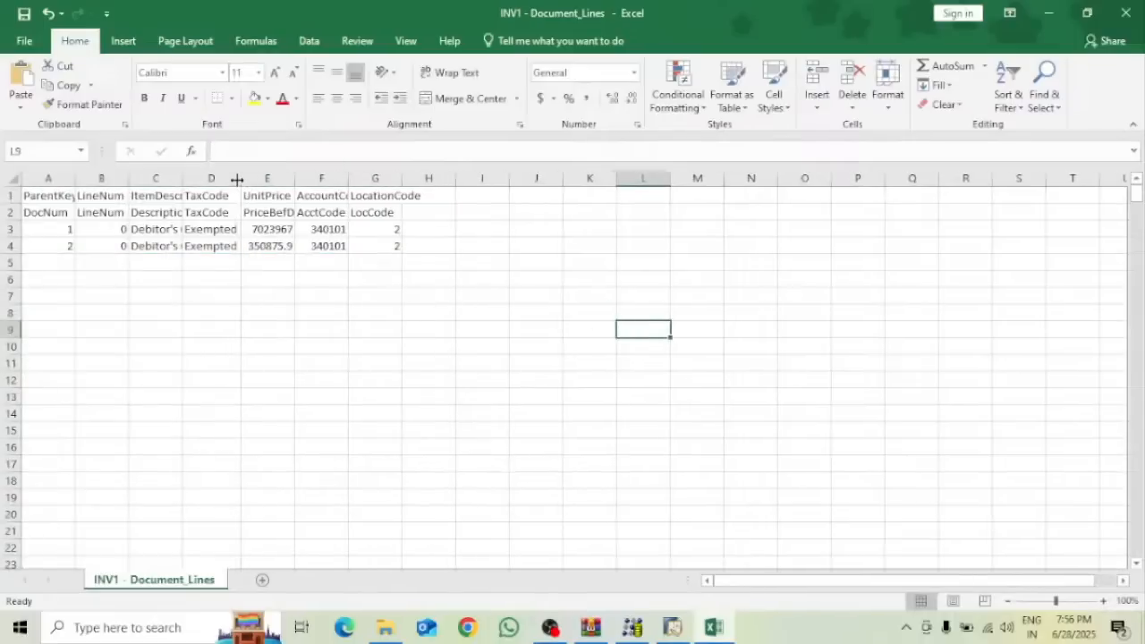
double_click(181, 182)
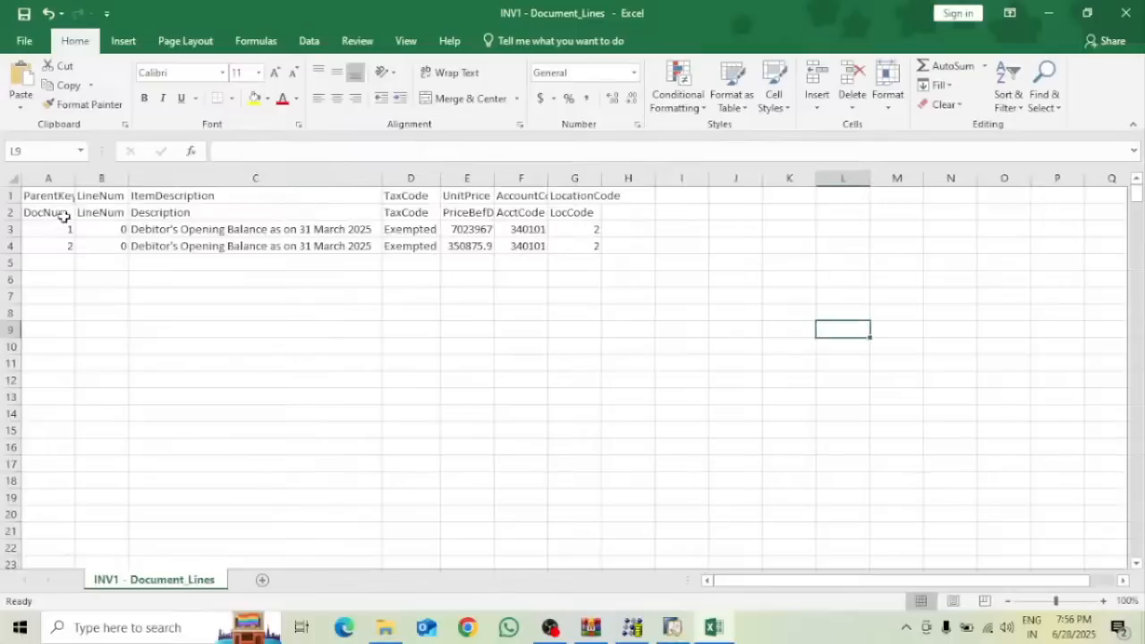
double_click(75, 182)
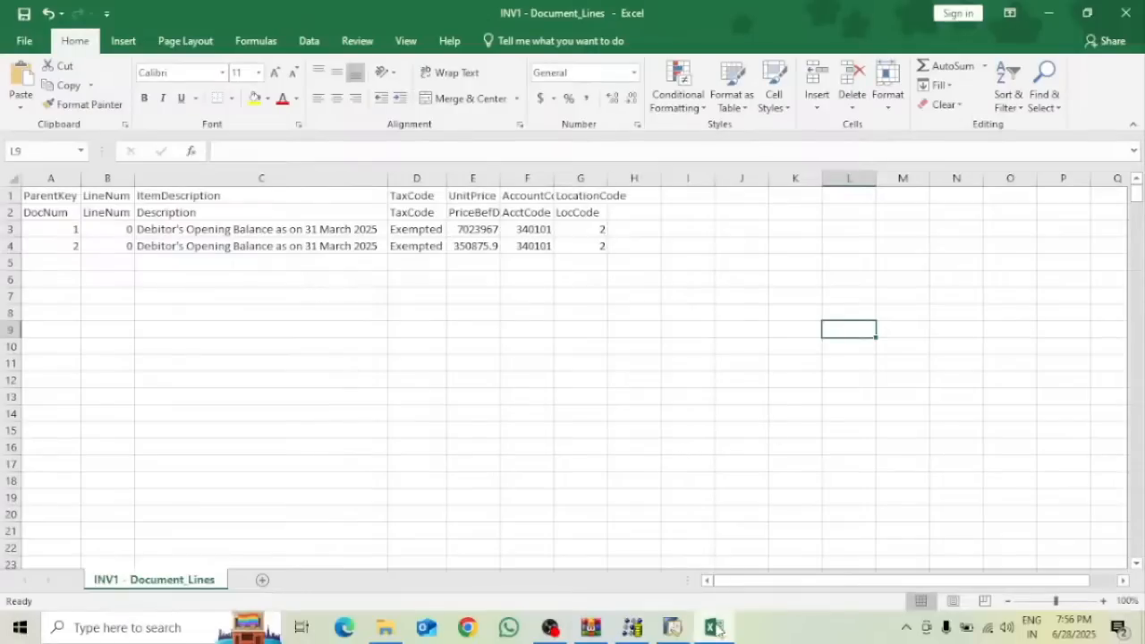
Minimise the OINV - Documents workbook and bring SAP Business One back to the front
left_click(1048, 12)
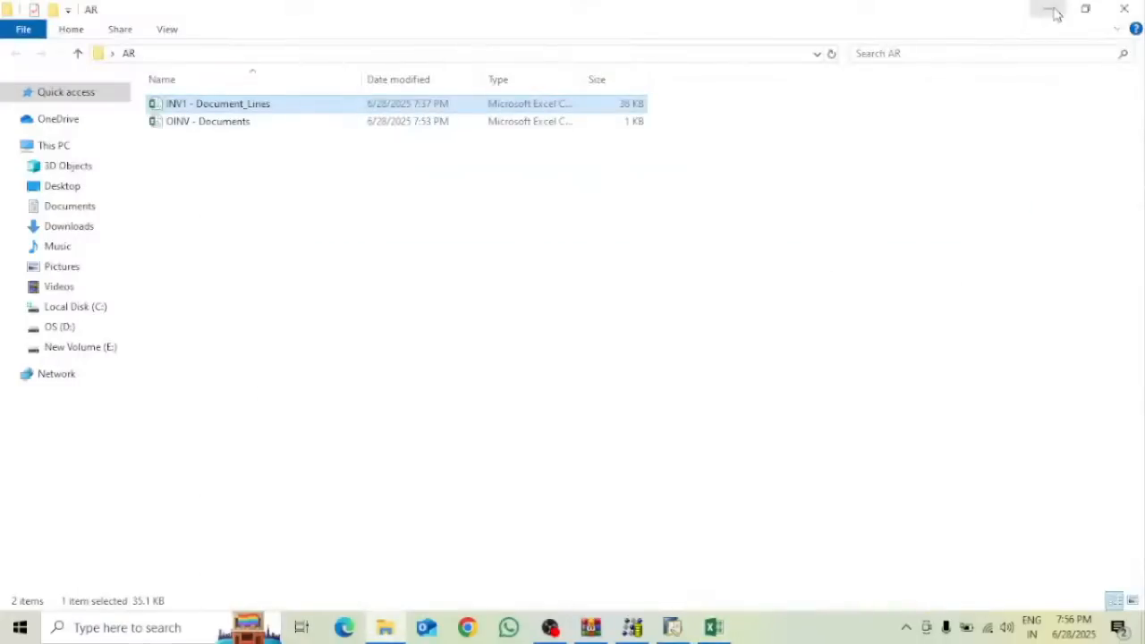
left_click(258, 131)
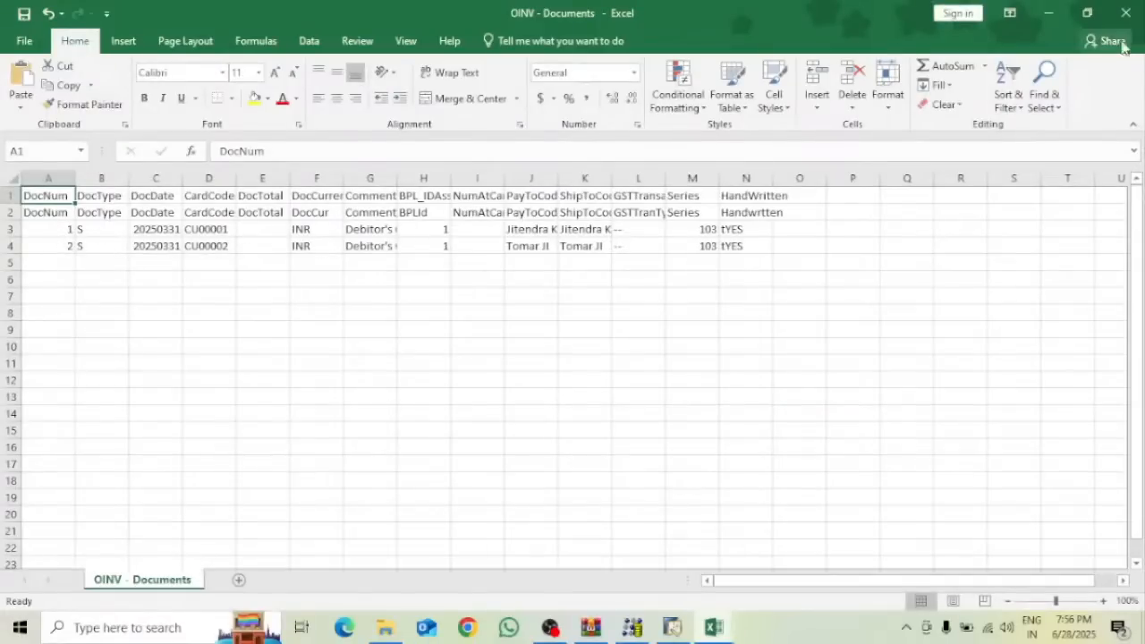
left_click(1064, 12)
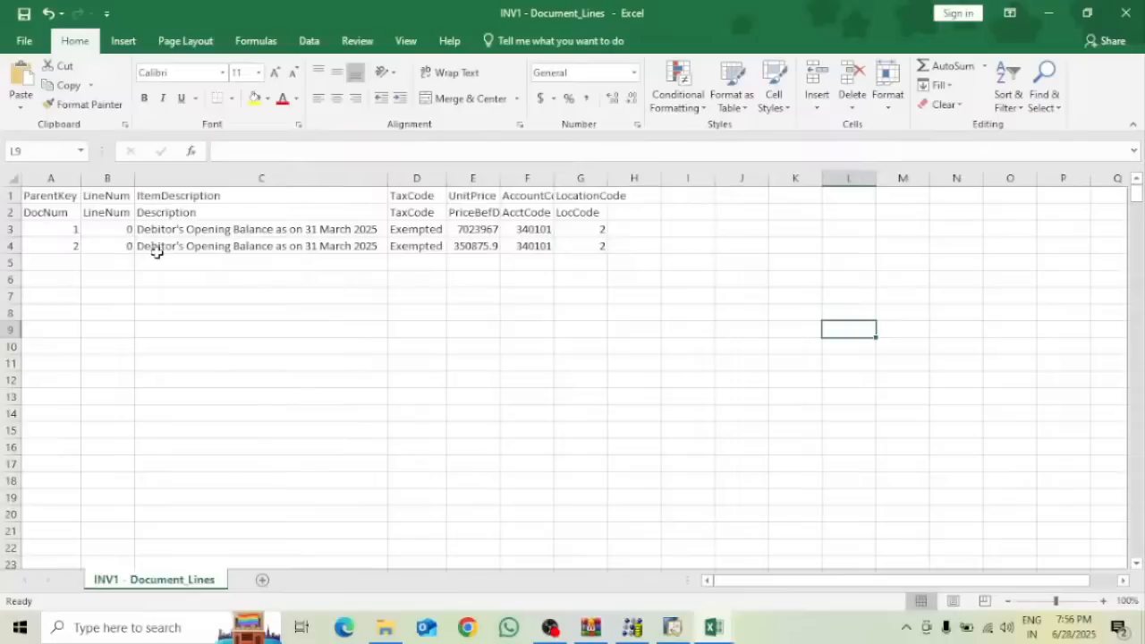
left_click(673, 627)
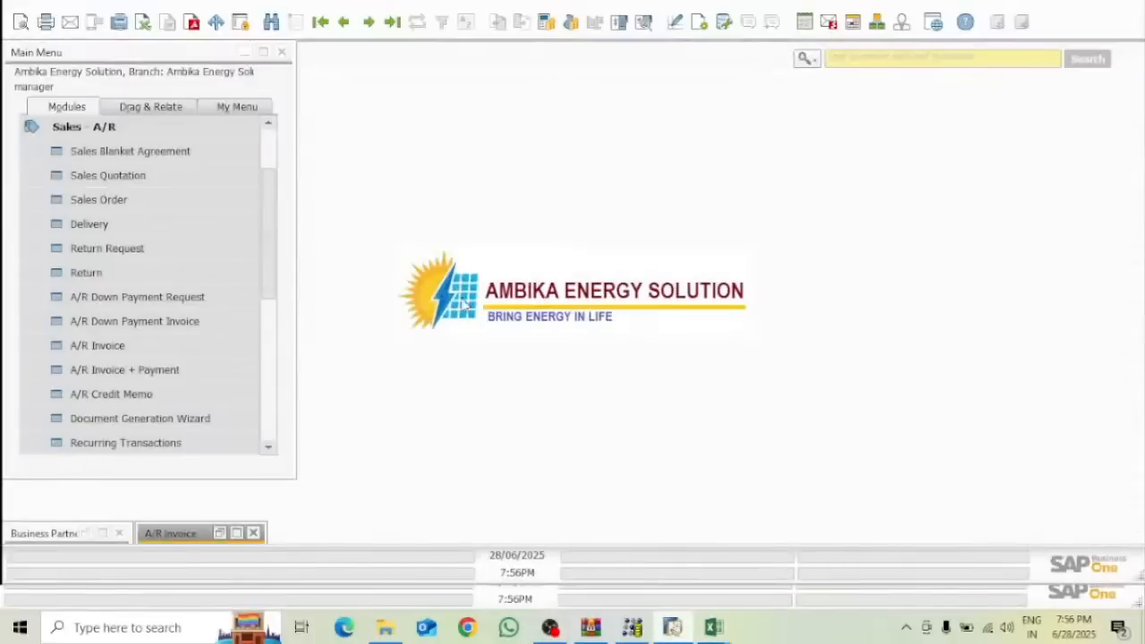
Compare the A/R Invoice's first-row description with the Excel lines, then minimise SAP
left_click(234, 533)
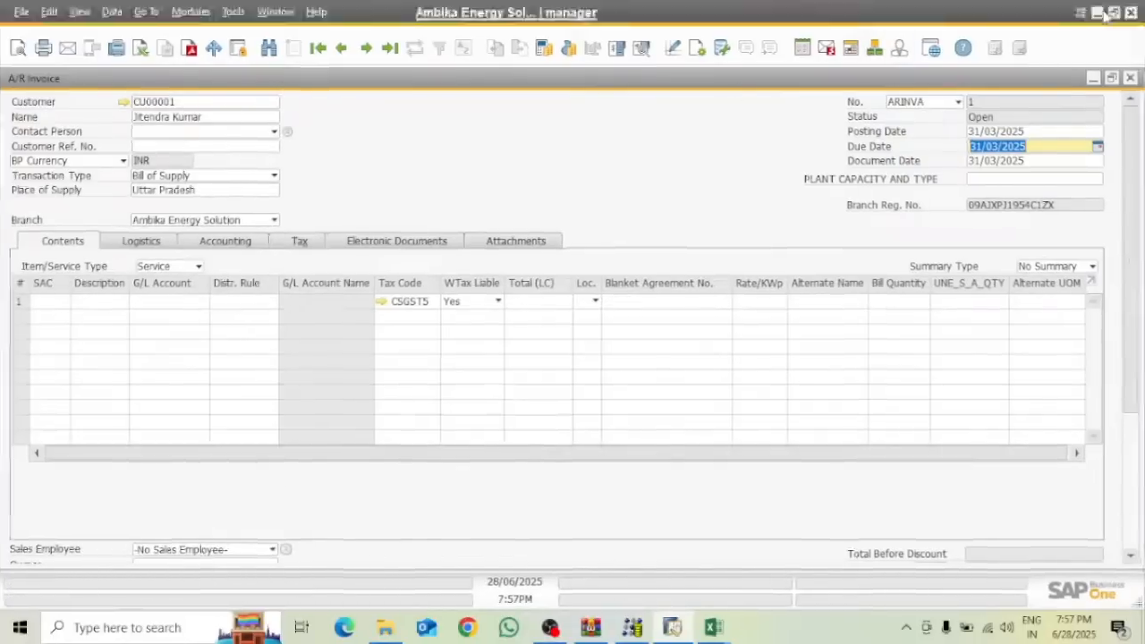
left_click(1100, 11)
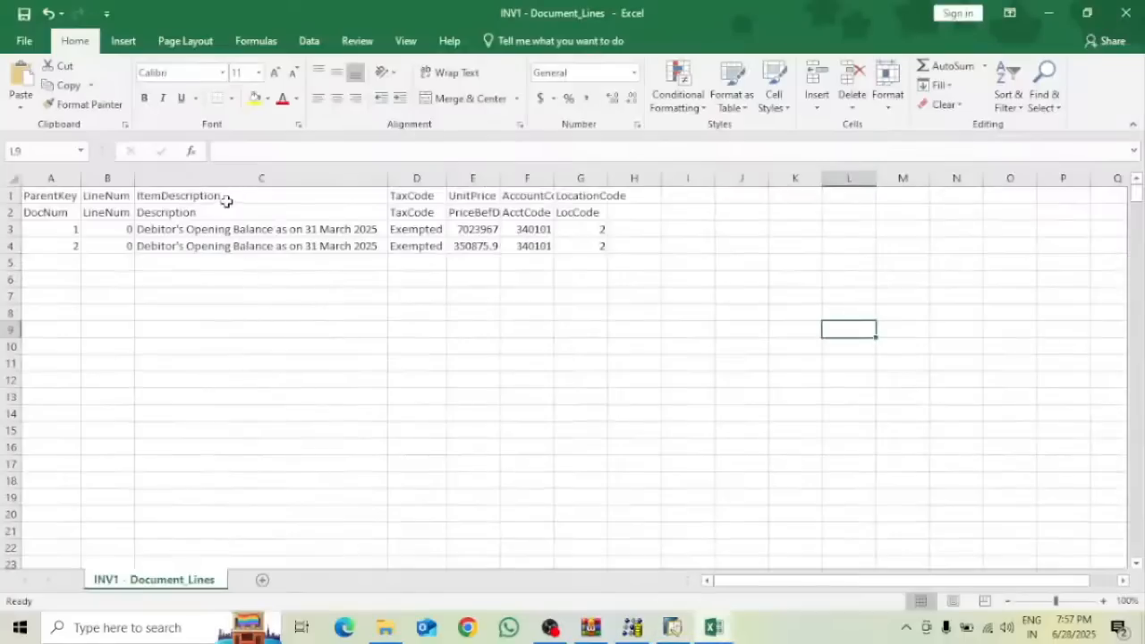
left_click(674, 629)
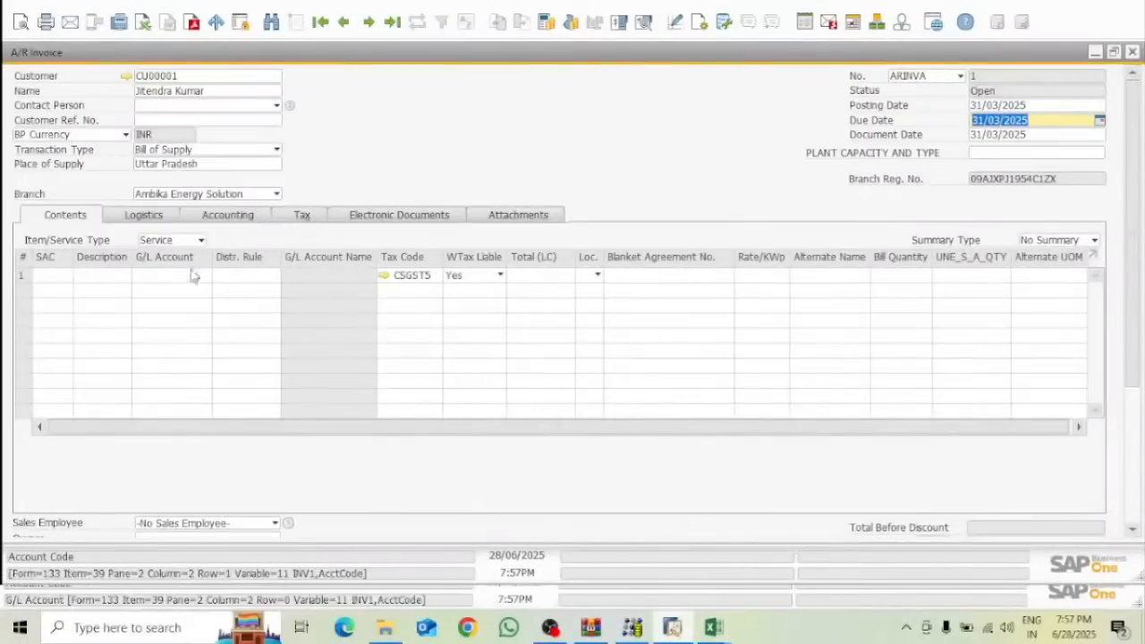
left_click(102, 276)
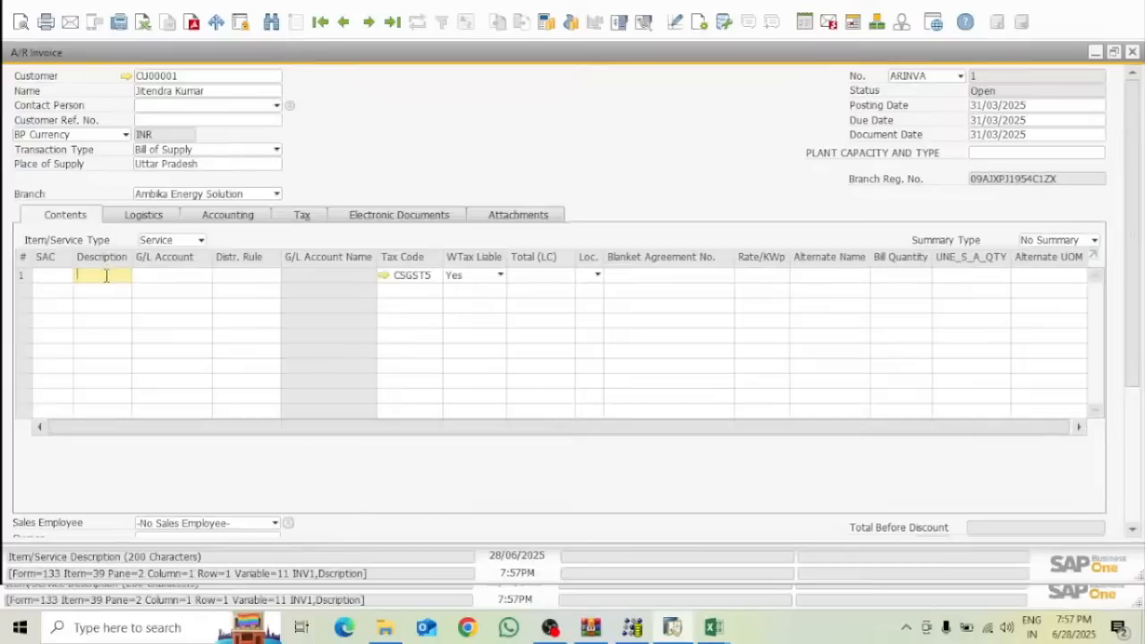
left_click(712, 627)
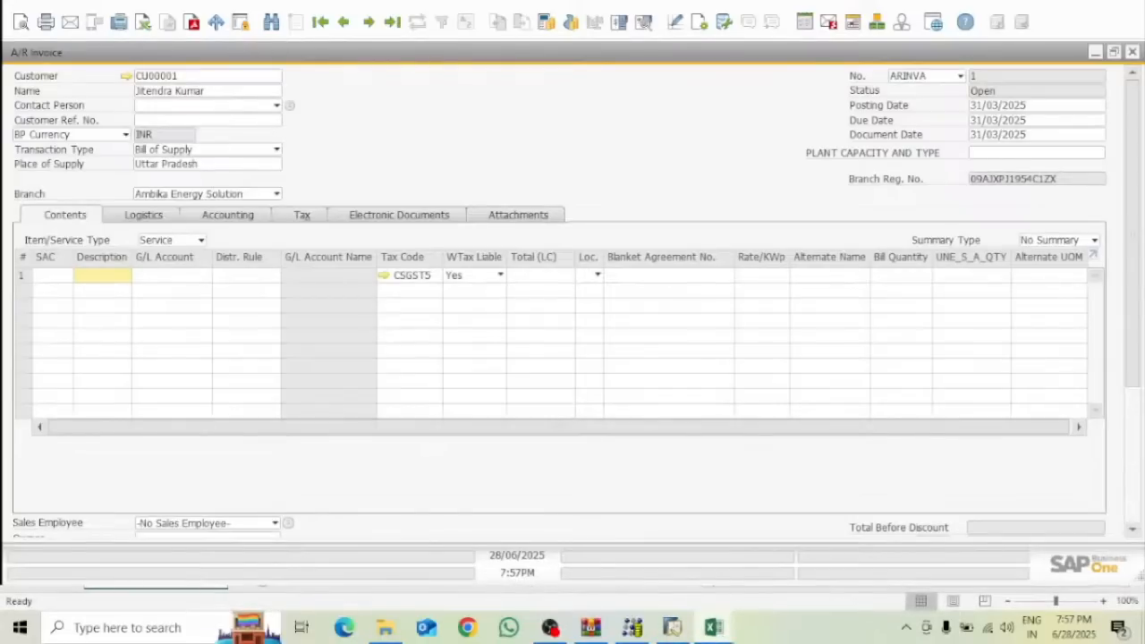
left_click(671, 627)
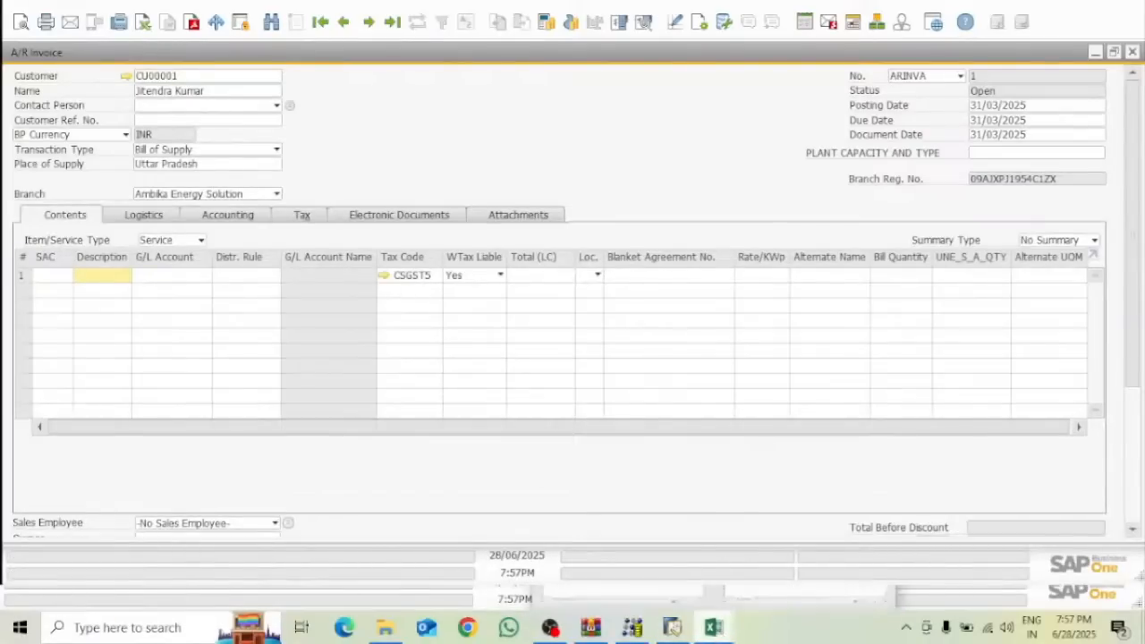
left_click(626, 559)
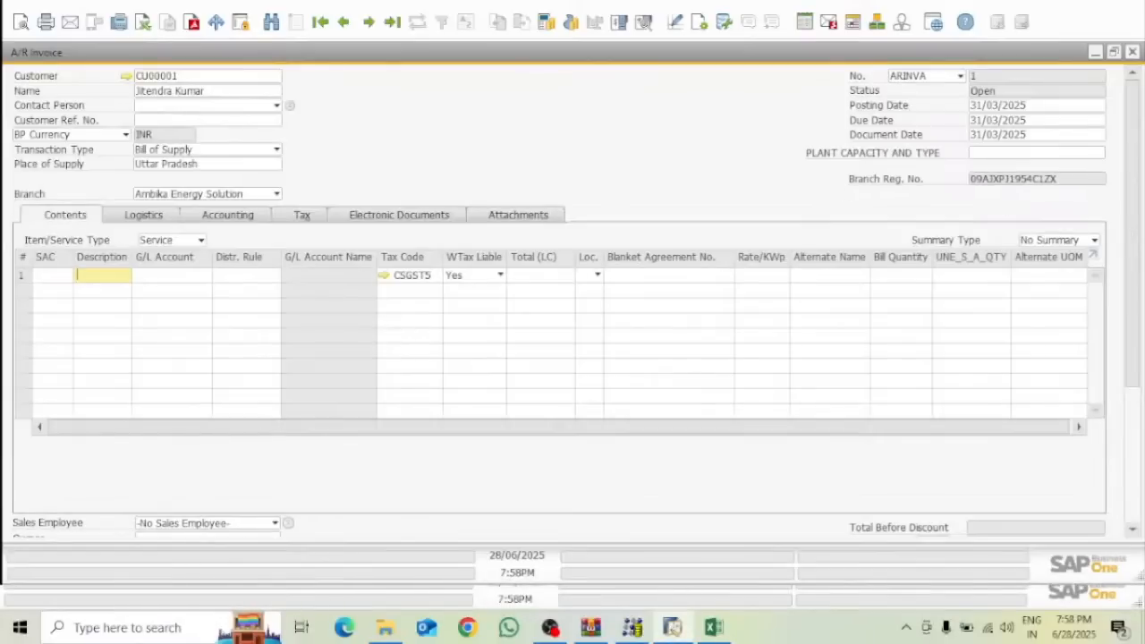
left_click(1099, 11)
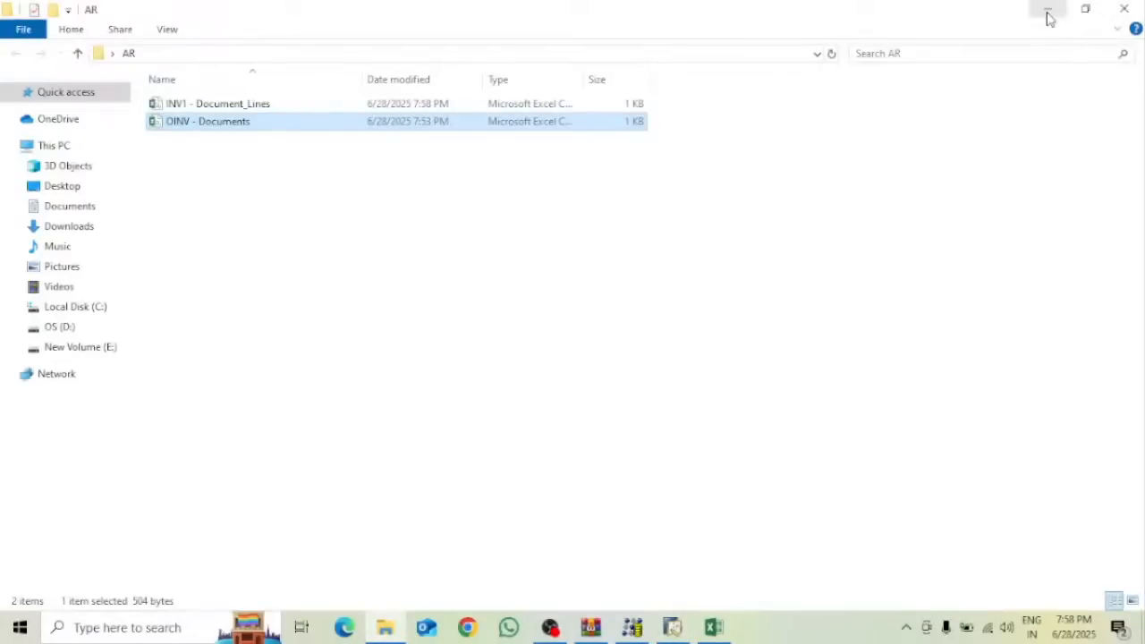
In Data Transfer Workbench, begin a new transactional-data import for the Sales AR Invoice object
left_click(1049, 11)
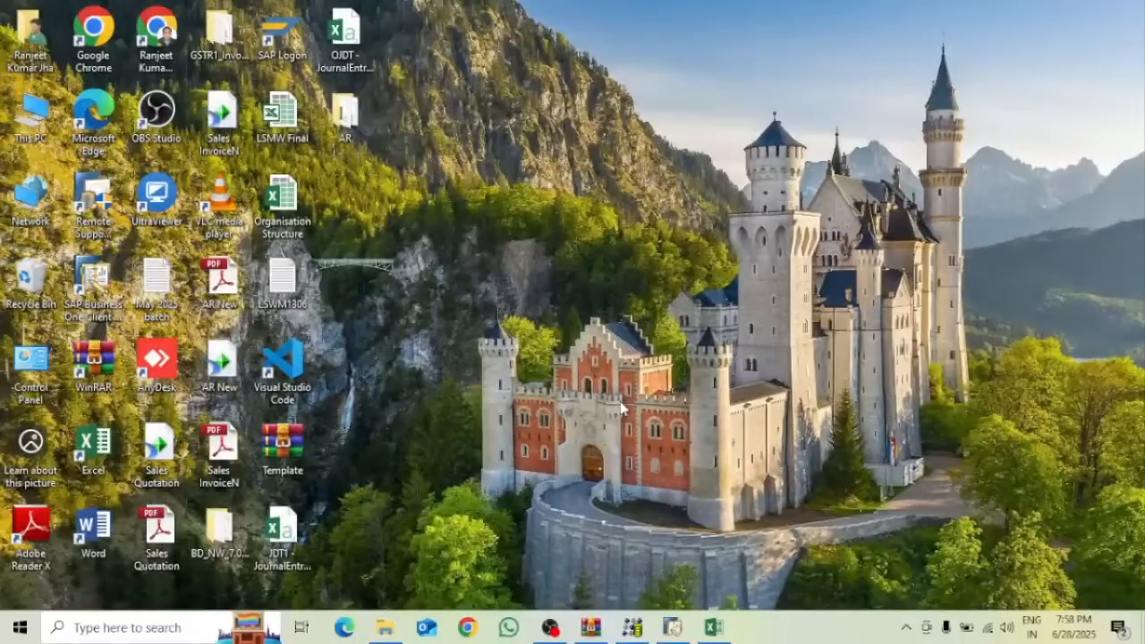
left_click(632, 627)
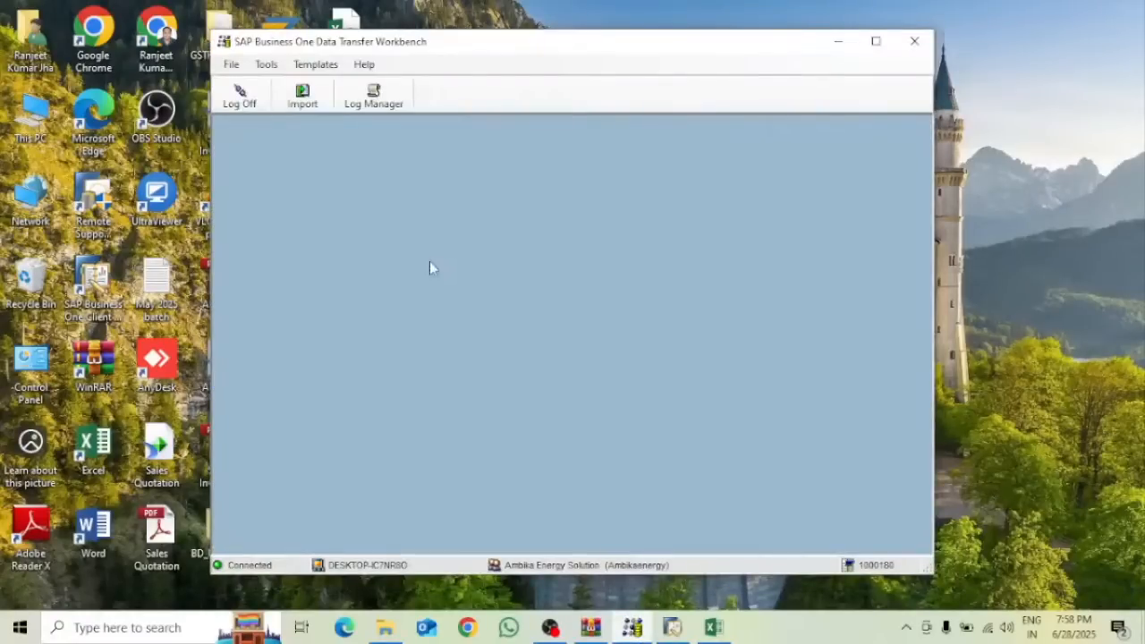
left_click(301, 97)
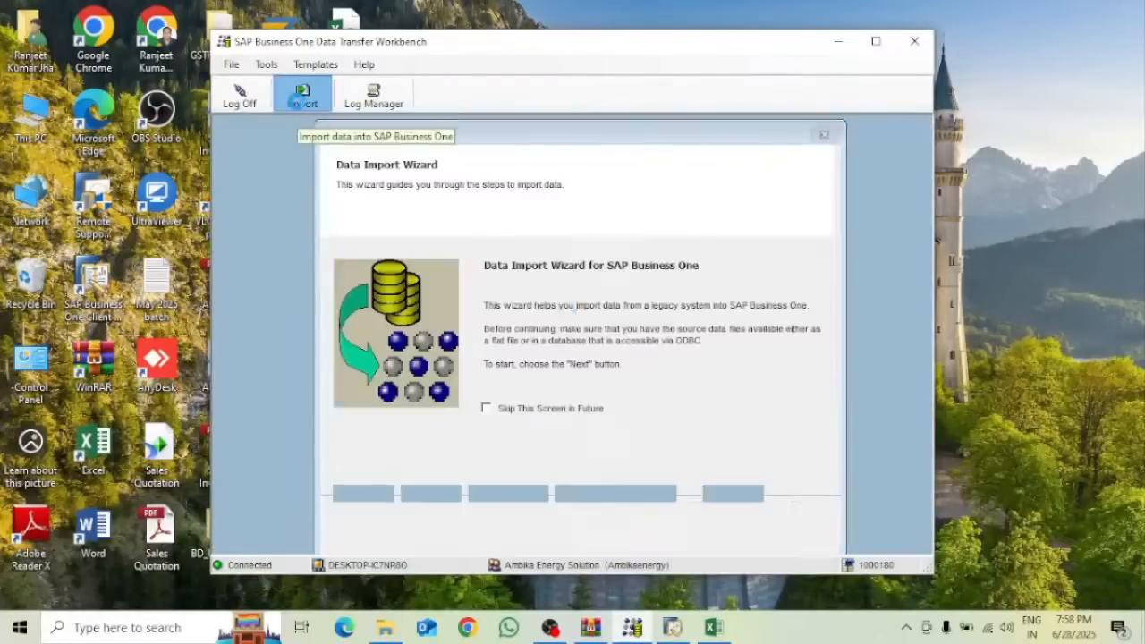
left_click(643, 507)
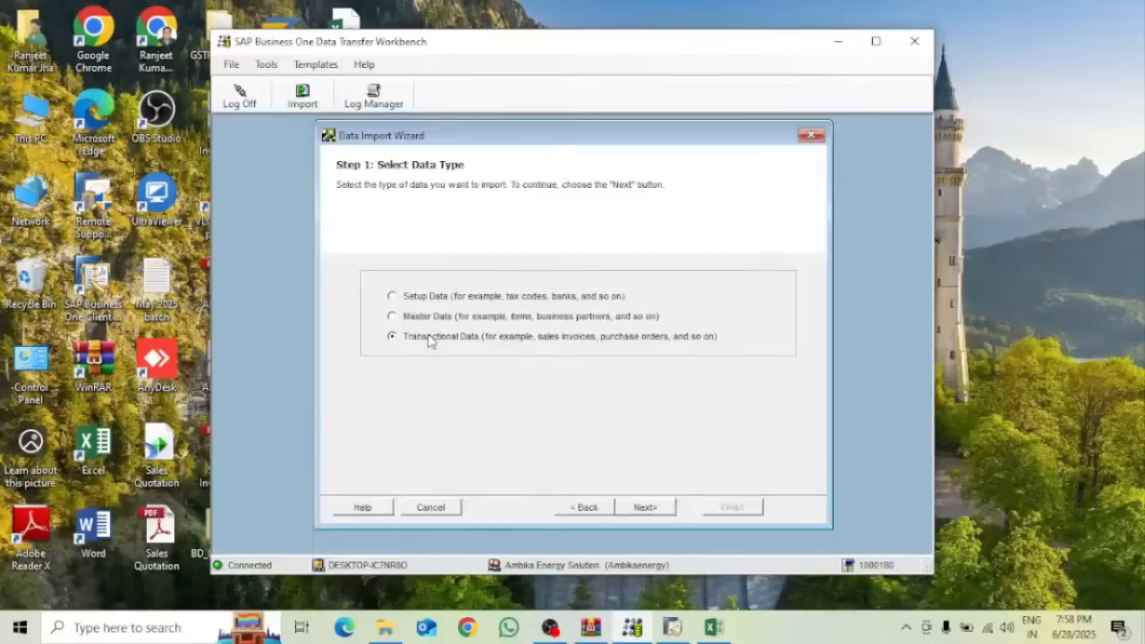
left_click(645, 507)
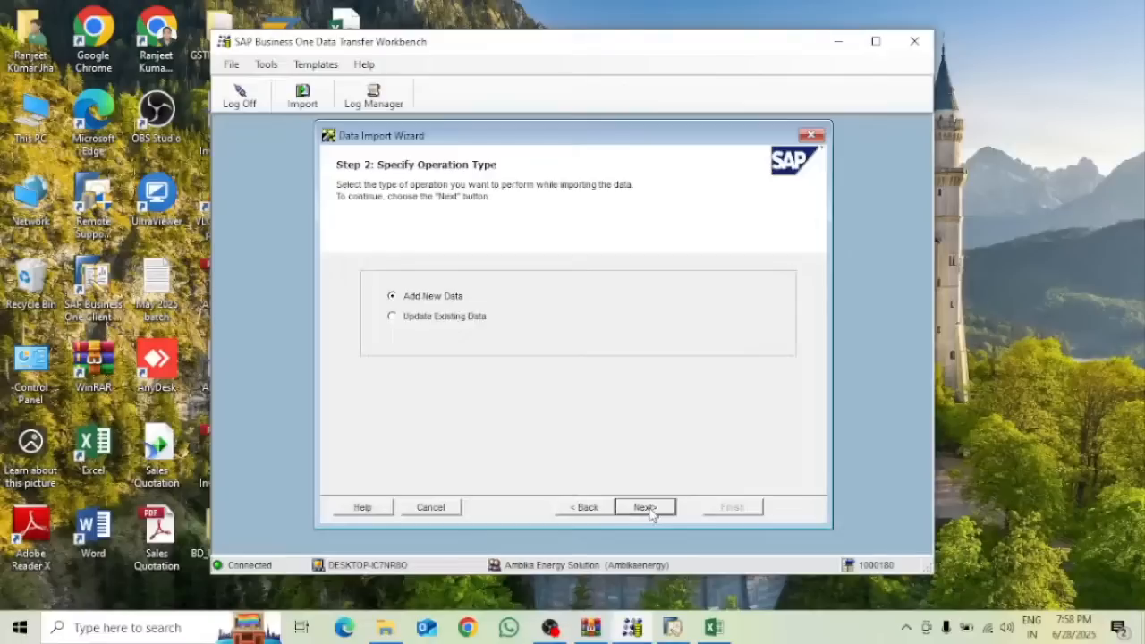
left_click(644, 507)
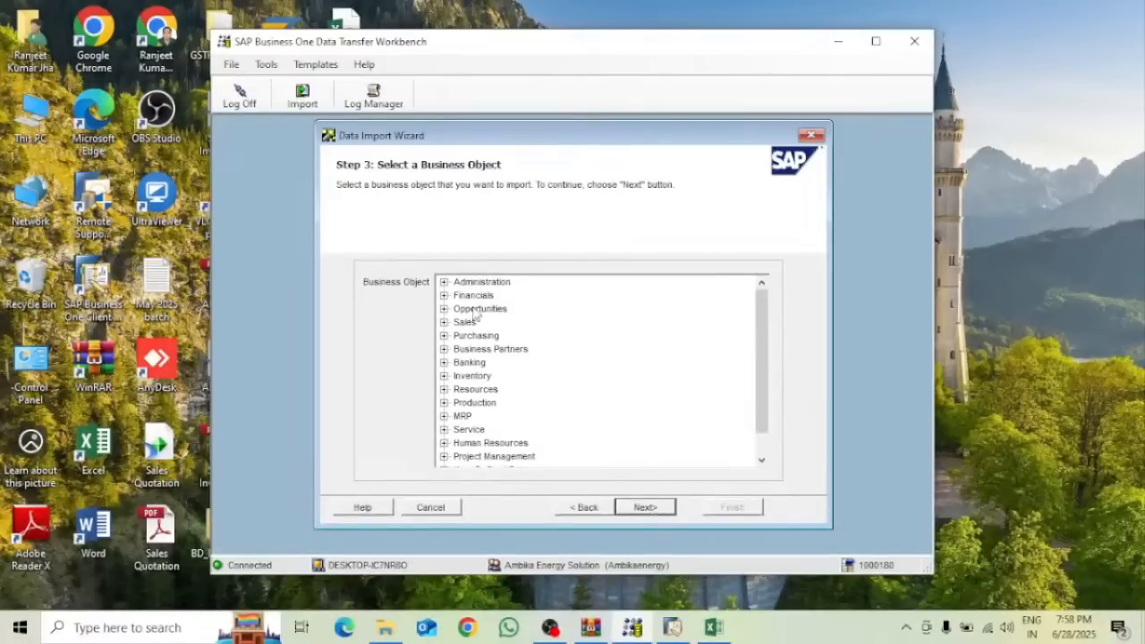
left_click(443, 322)
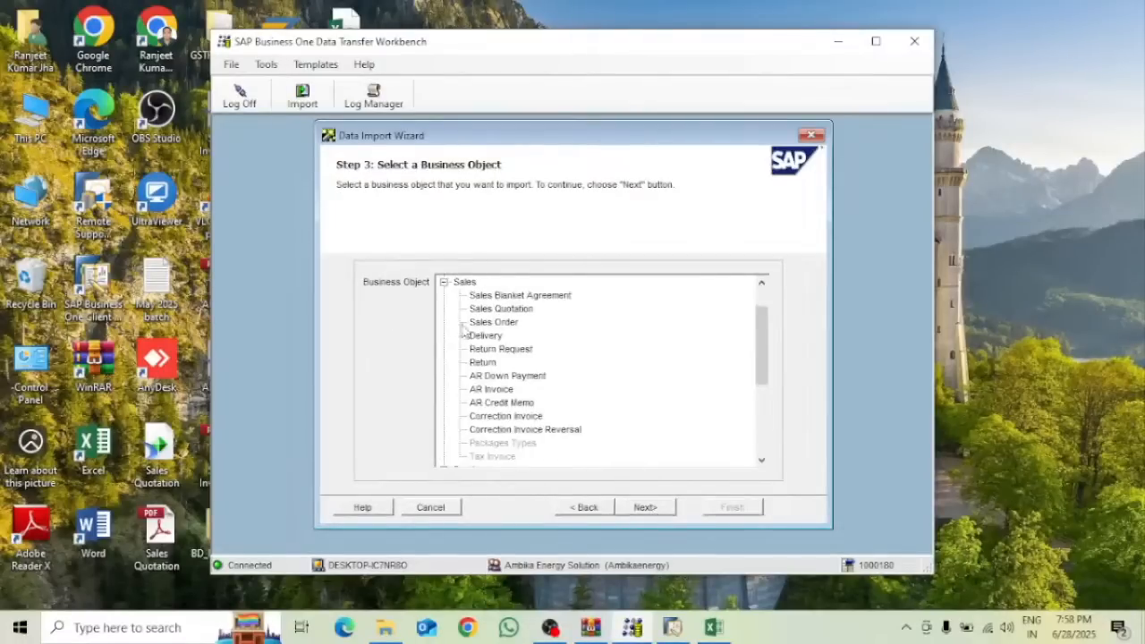
left_click(492, 393)
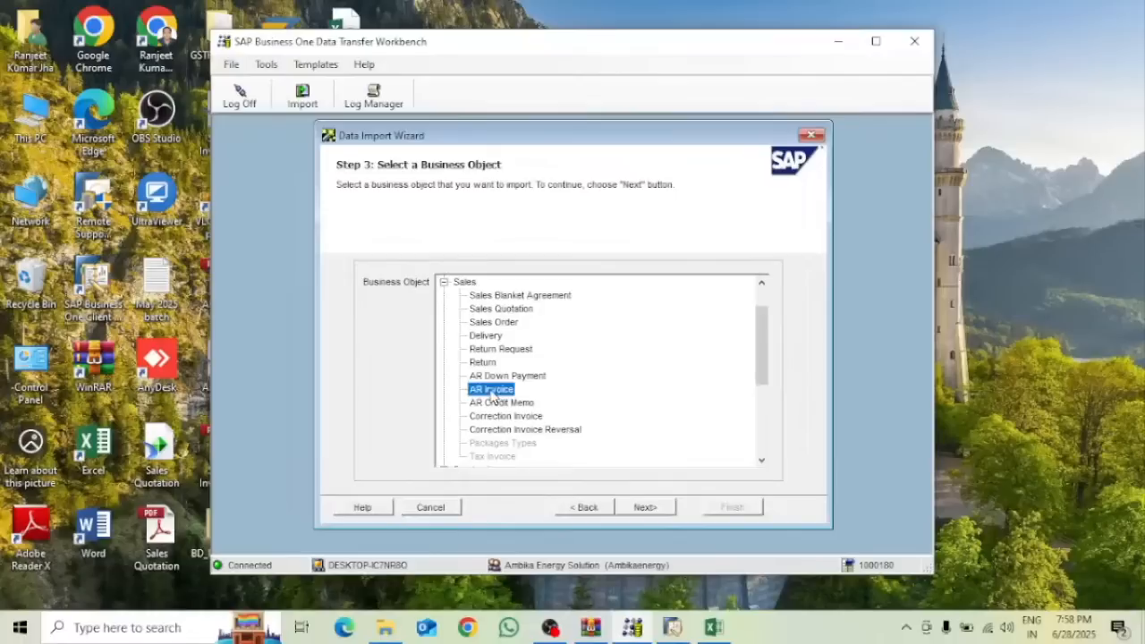
left_click(645, 507)
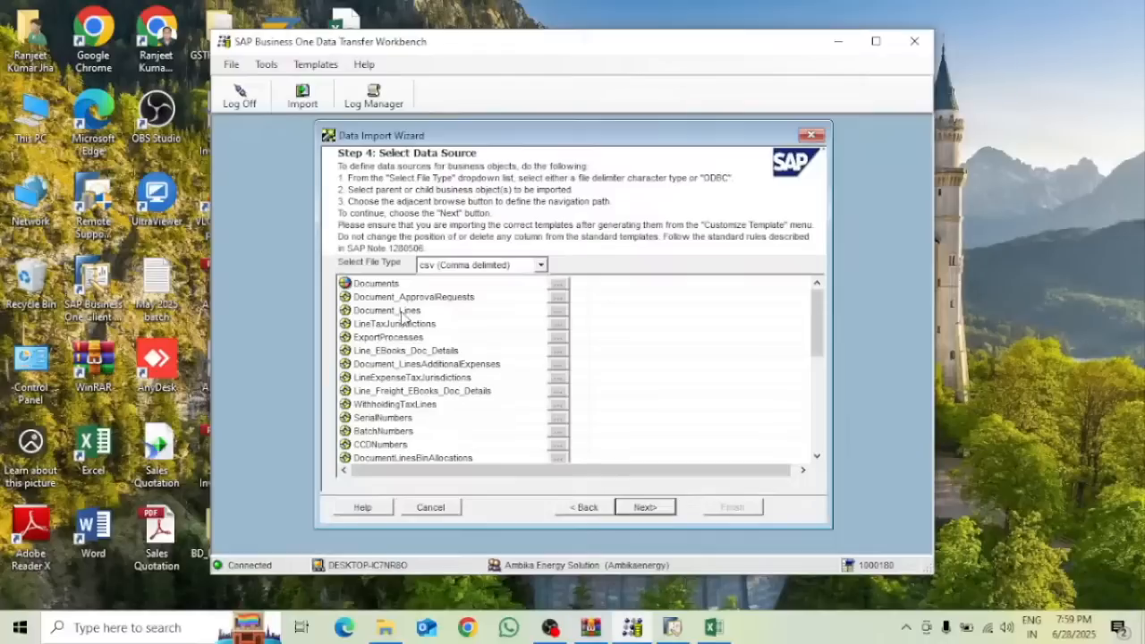
Assign OINV - Documents.csv and INV1 - Document_Lines.csv as the header and lines sources
left_click(555, 284)
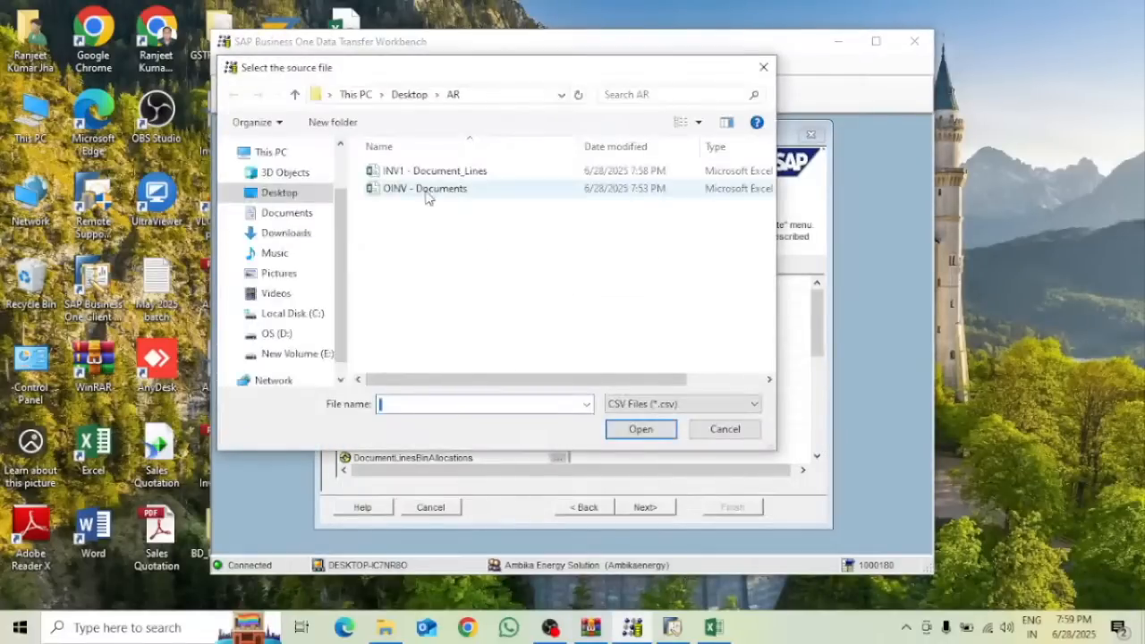
left_click(426, 188)
left_click(648, 433)
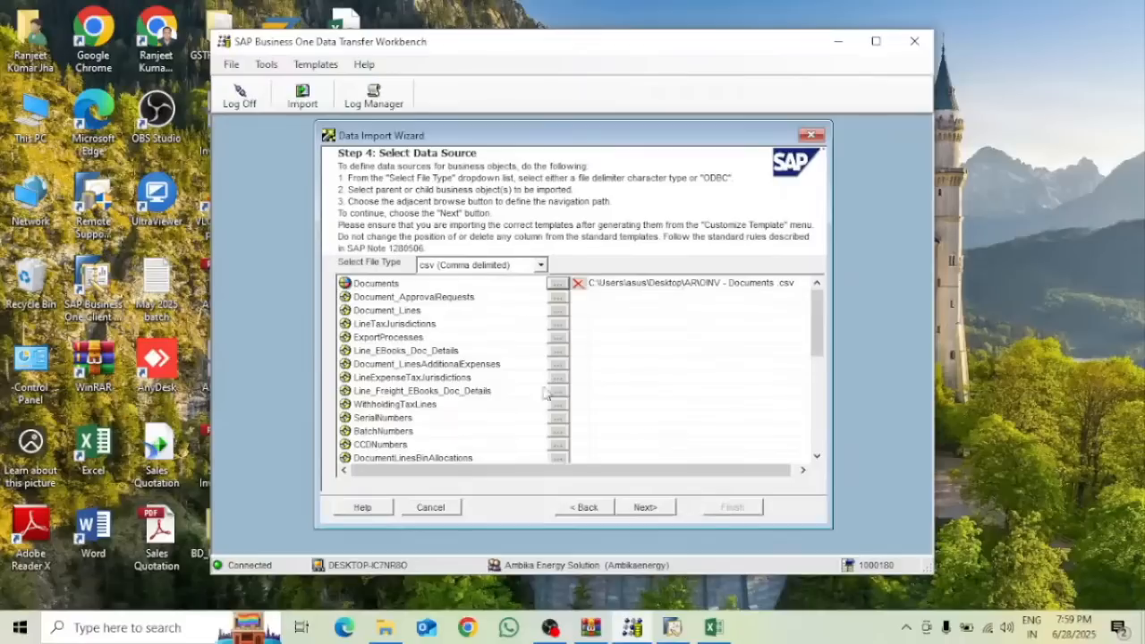
left_click(557, 310)
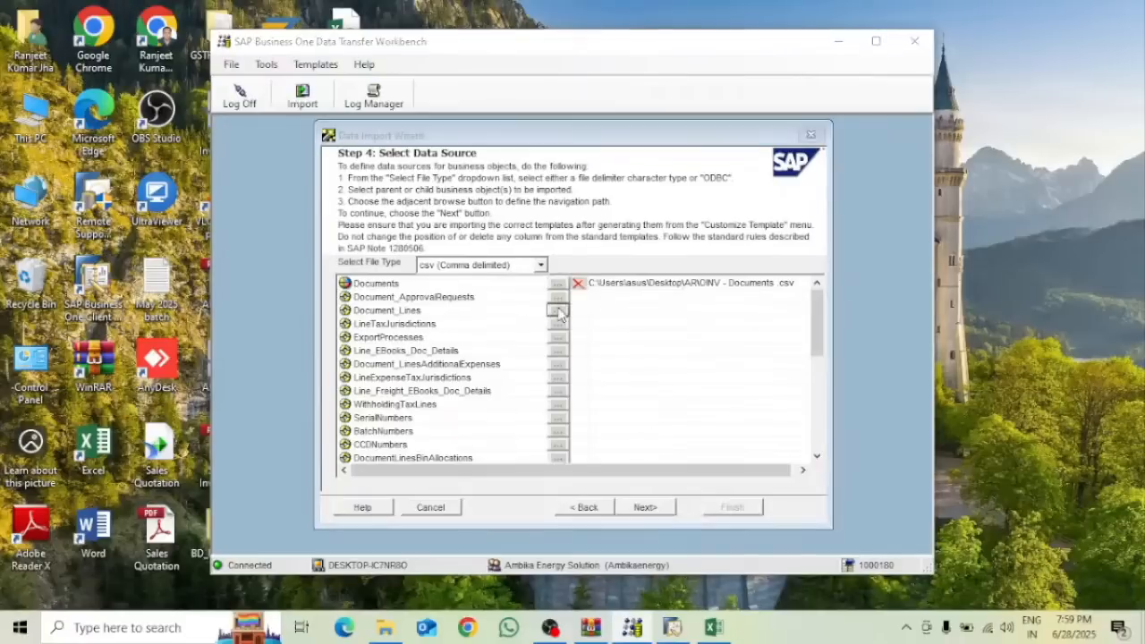
left_click(440, 173)
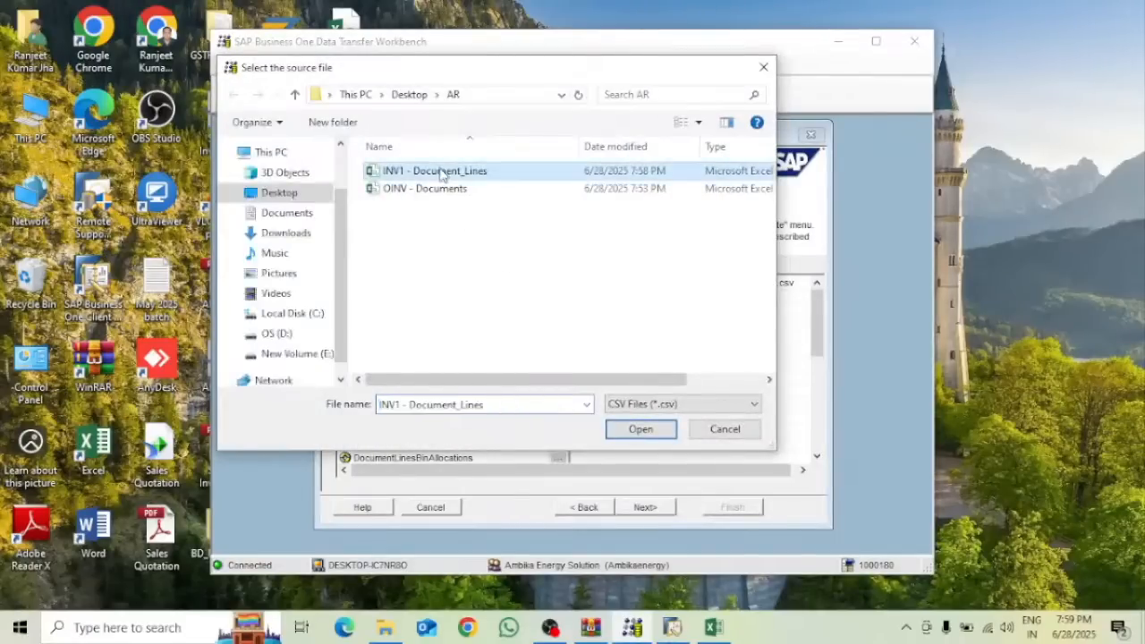
left_click(648, 438)
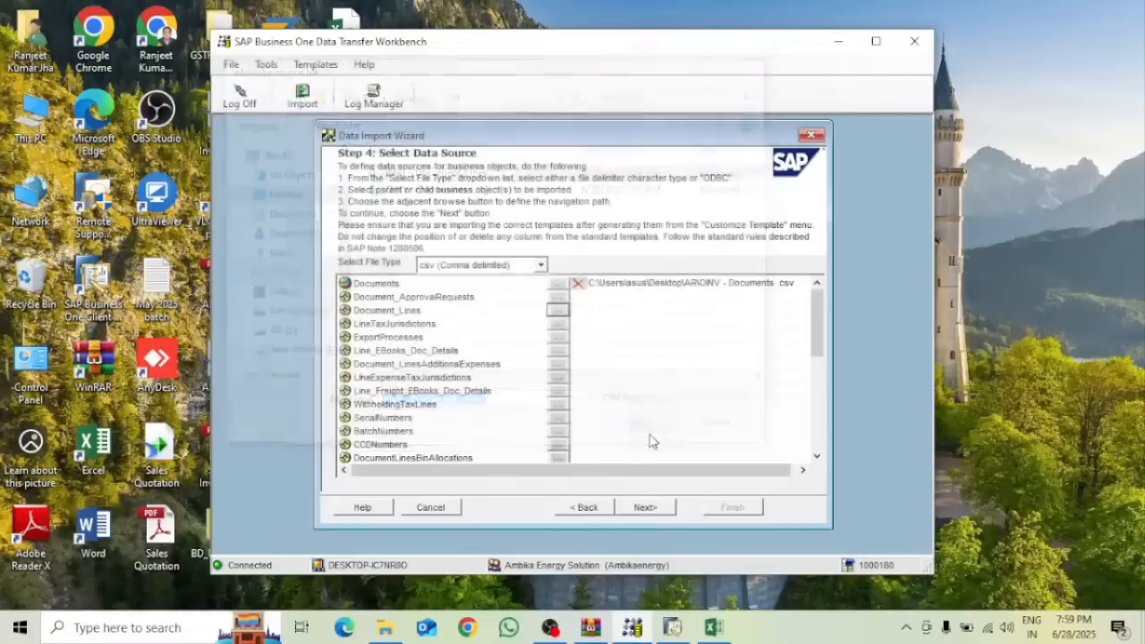
left_click(645, 507)
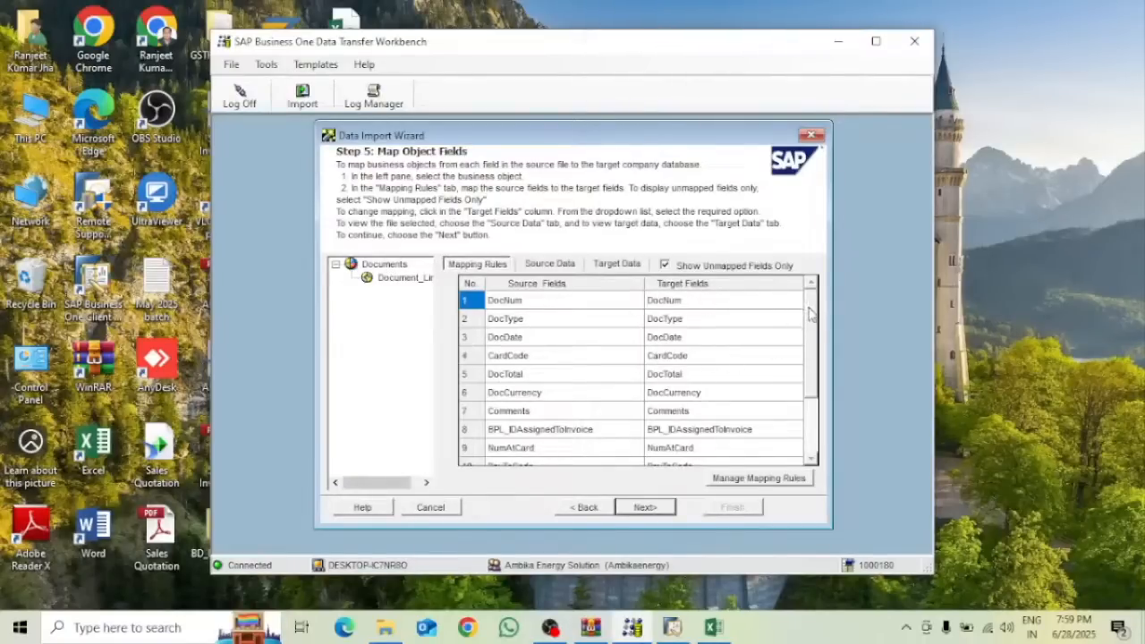
left_click_drag(809, 309, 817, 416)
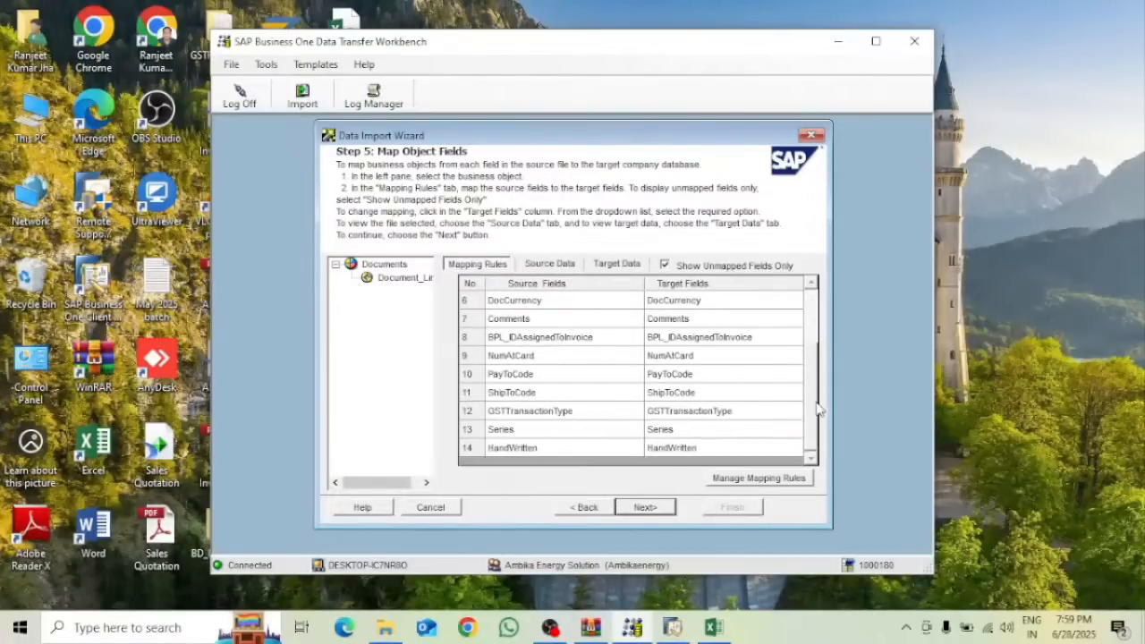
left_click(555, 265)
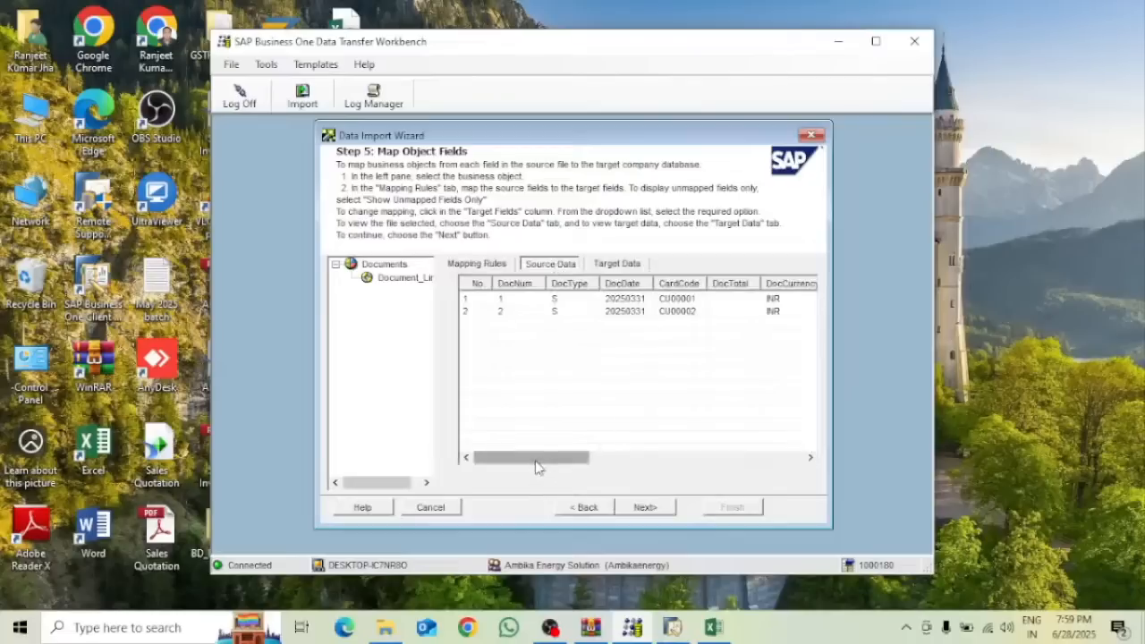
left_click_drag(535, 465, 469, 455)
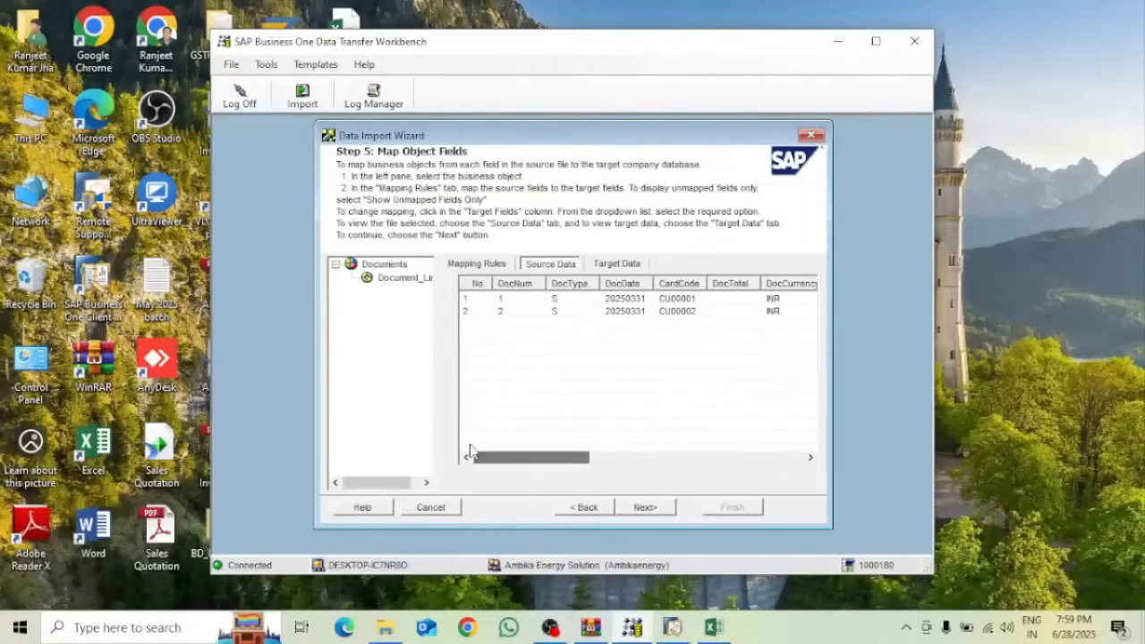
left_click(395, 280)
left_click(478, 263)
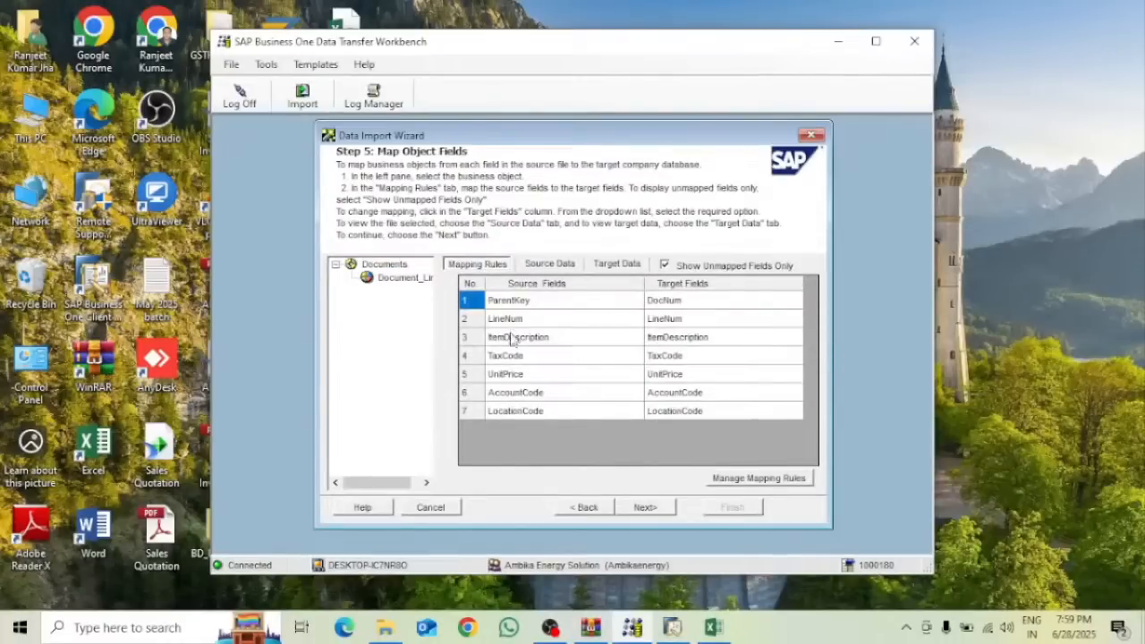
left_click(534, 266)
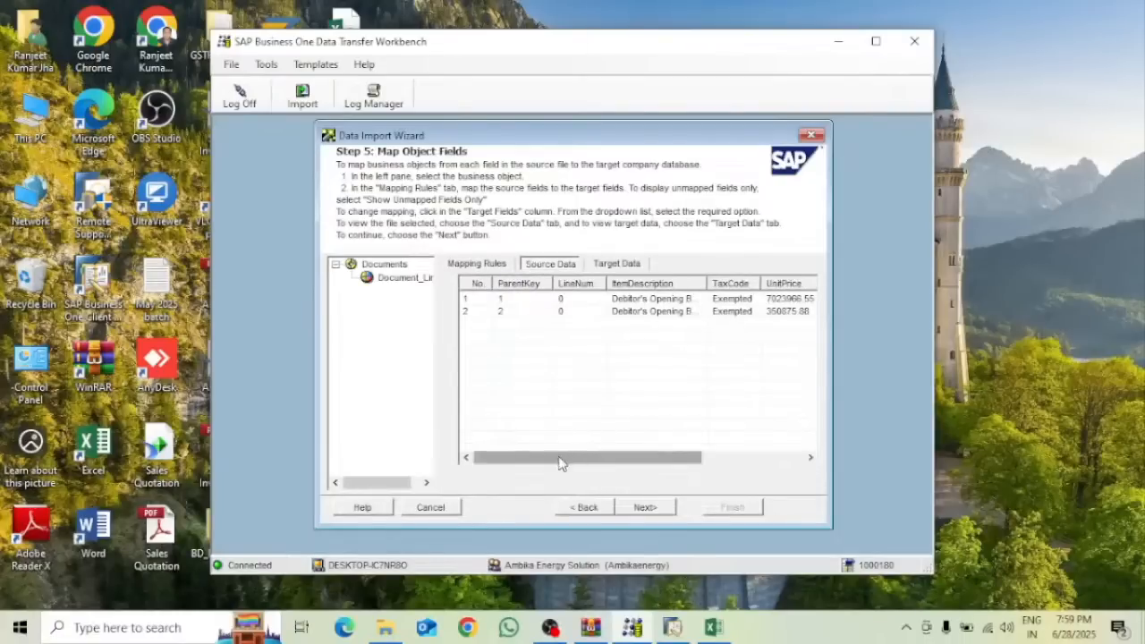
mouse_move(542, 465)
left_mouse_down()
mouse_move(552, 463)
mouse_move(532, 465)
left_mouse_up()
left_click_drag(640, 464, 659, 464)
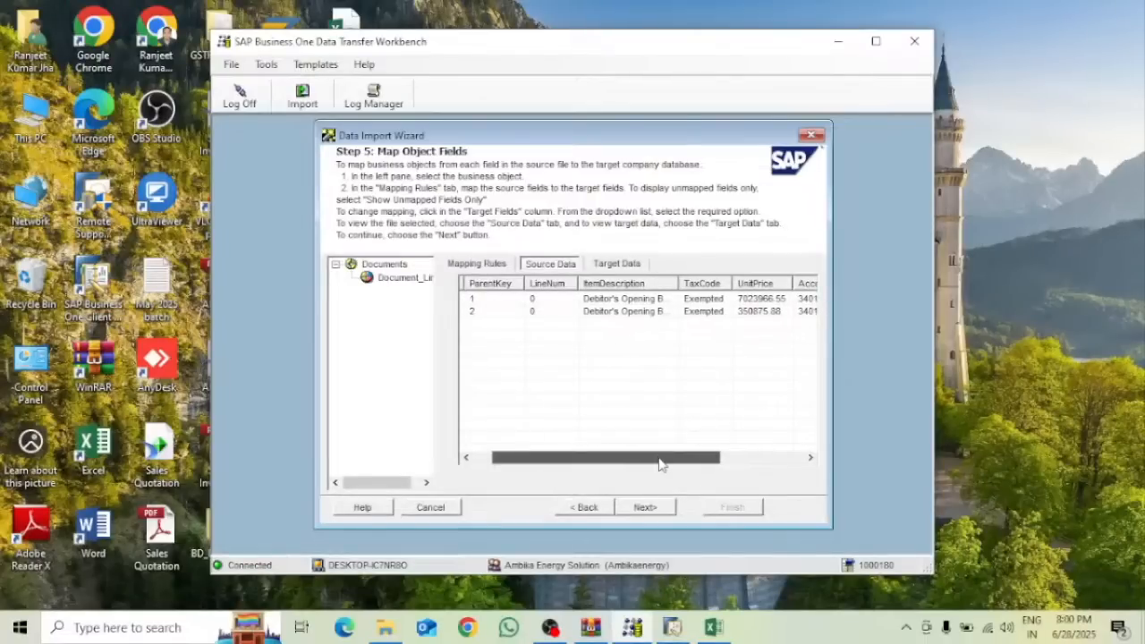
left_click_drag(659, 464, 531, 465)
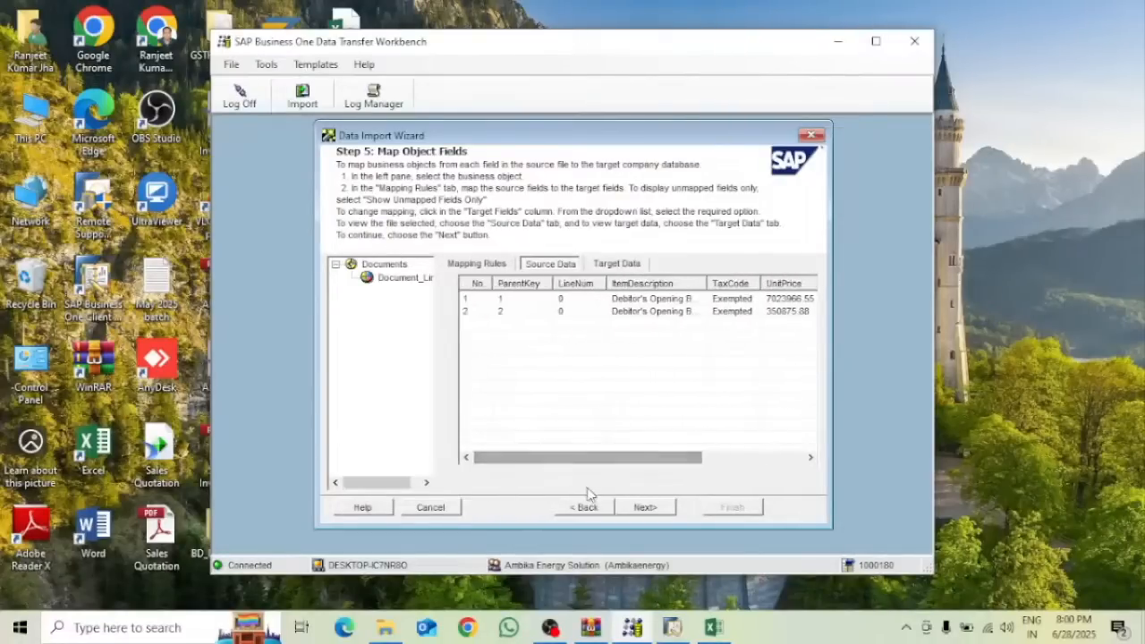
Allow up to 10 errors and run an error-free simulation of the invoice import
left_click(645, 507)
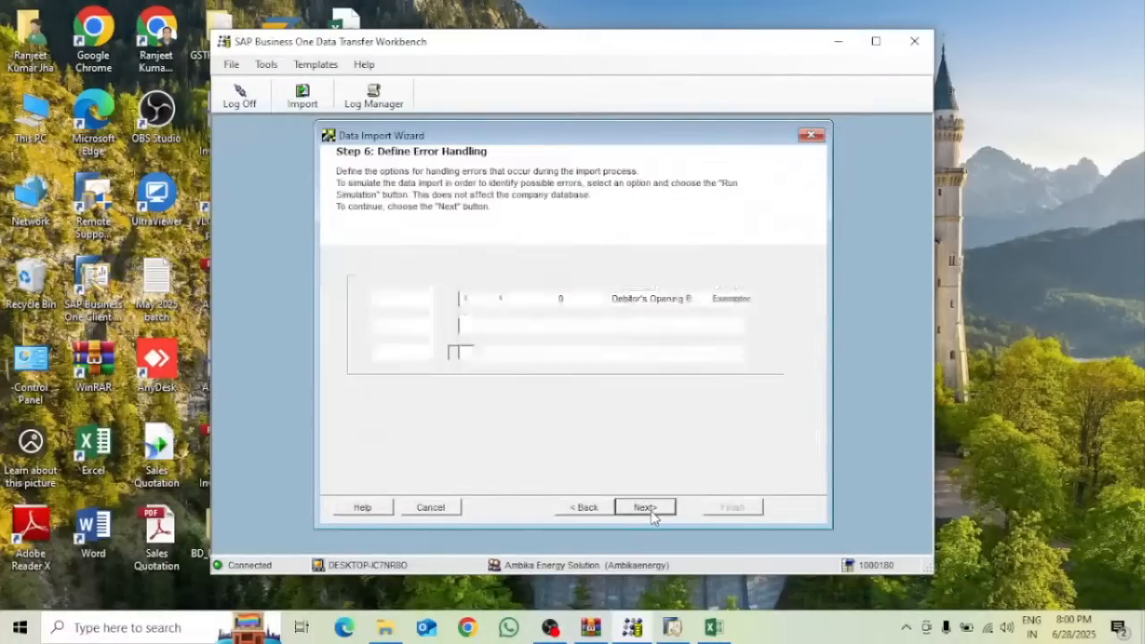
left_click(394, 357)
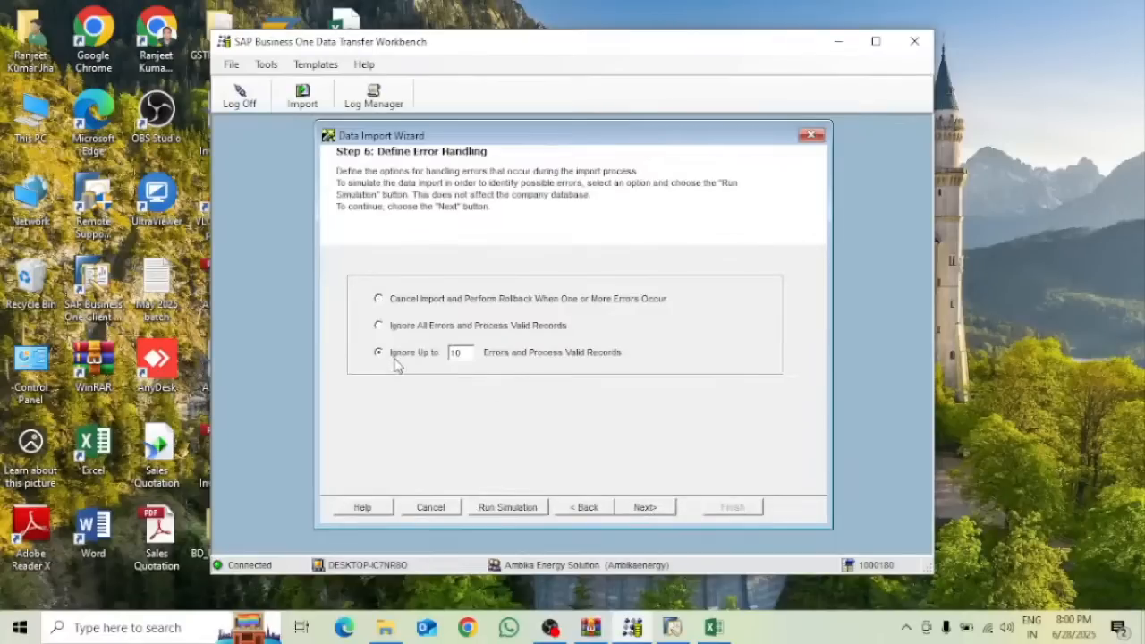
left_click(526, 507)
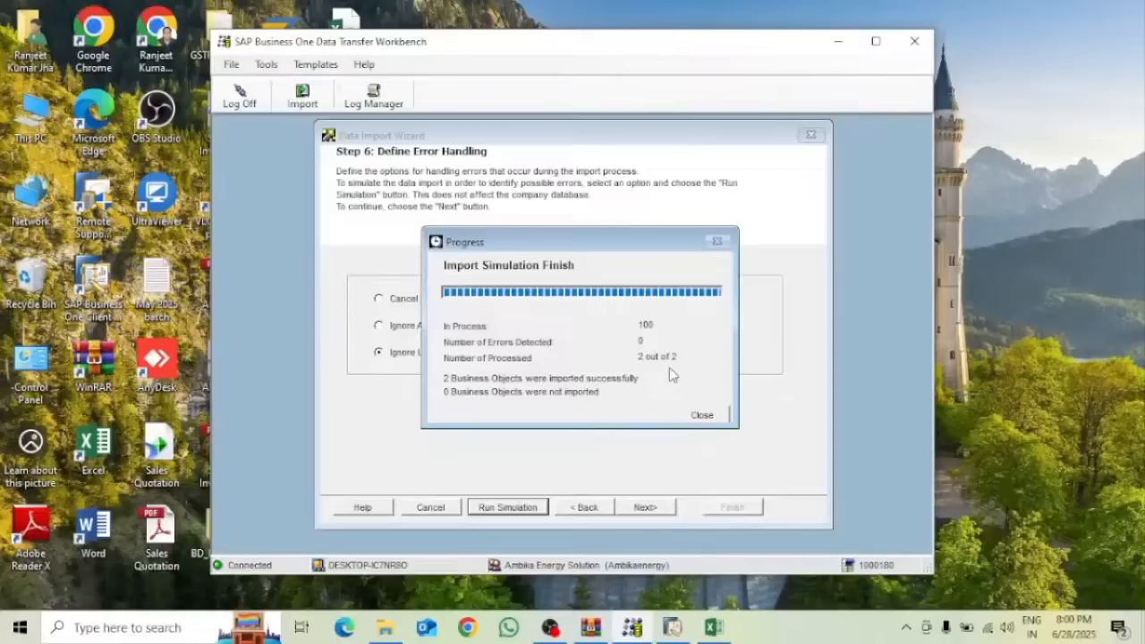
left_click(702, 415)
left_click(865, 159)
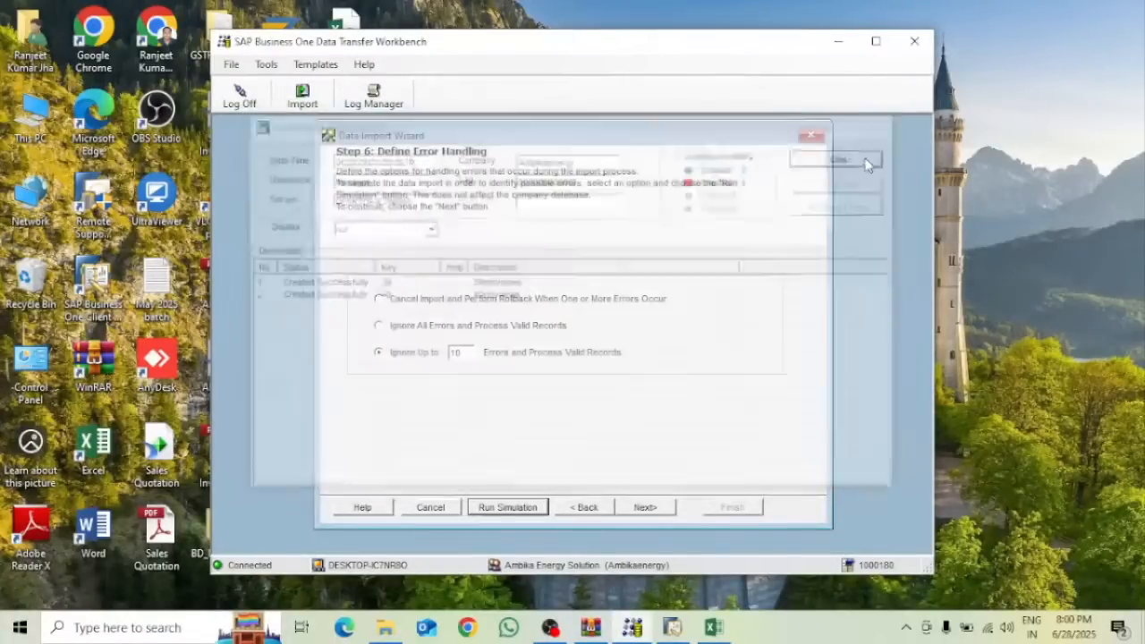
Import both opening-balance A/R invoices (keys 39 and 40) with zero errors and close the log
left_click(646, 507)
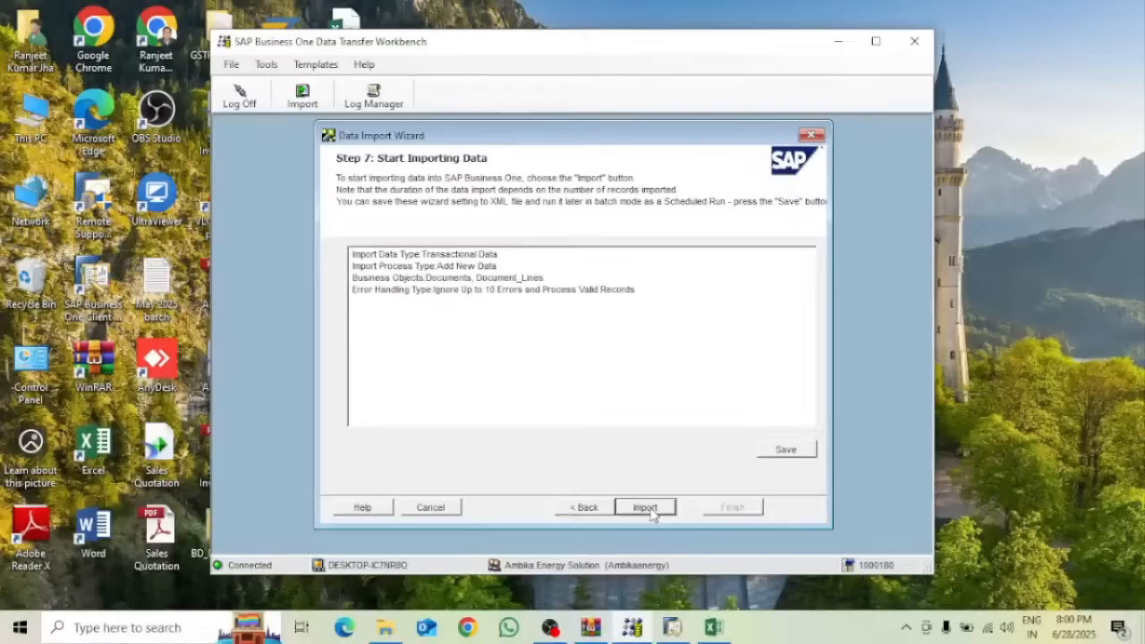
left_click(645, 507)
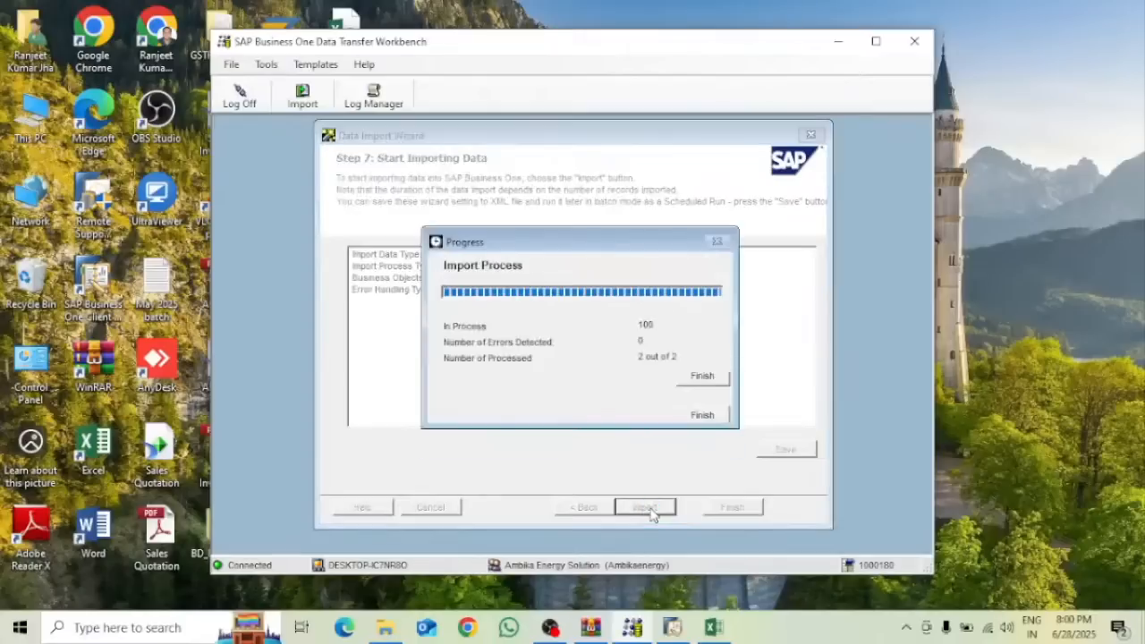
left_click(711, 416)
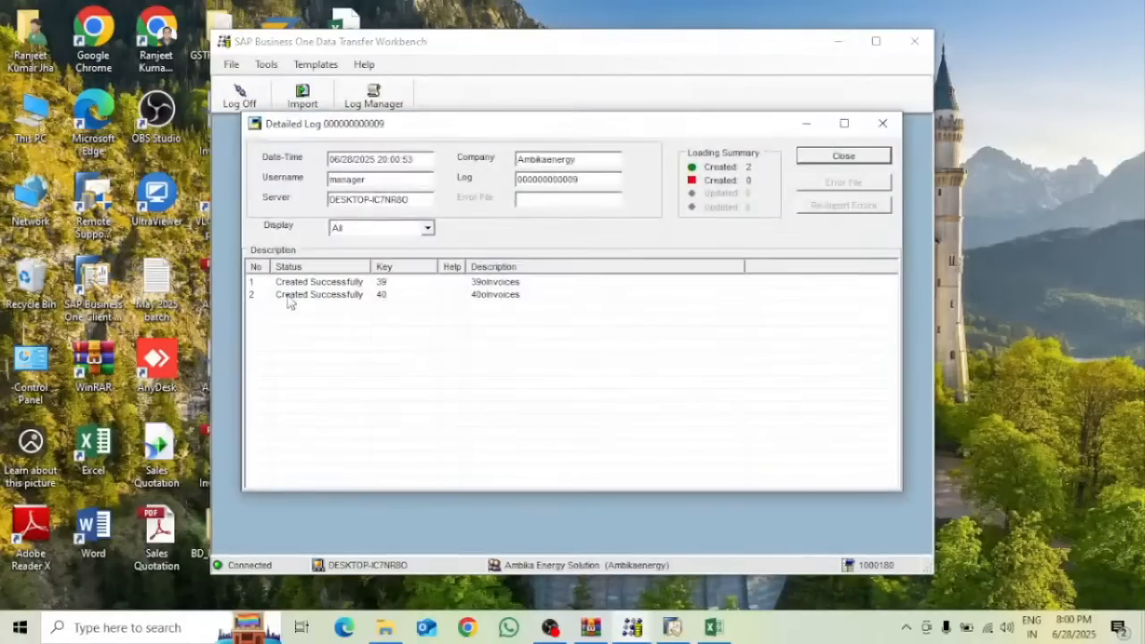
left_click(860, 156)
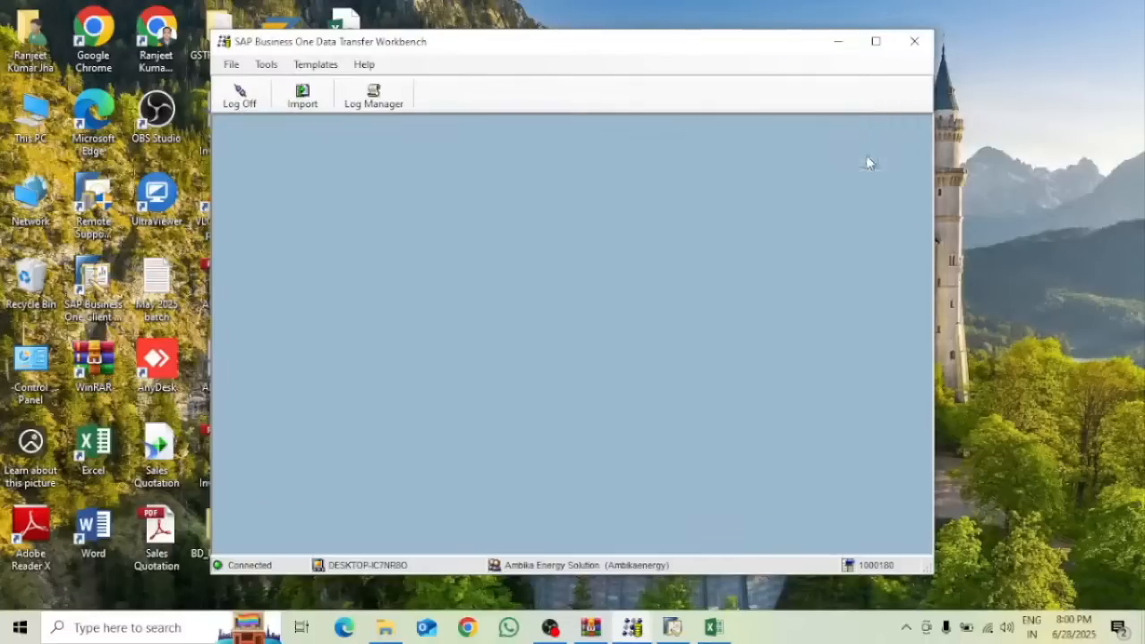
left_click(840, 42)
Discard the half-filled A/R invoice and close the minimized business partner window
left_click(673, 627)
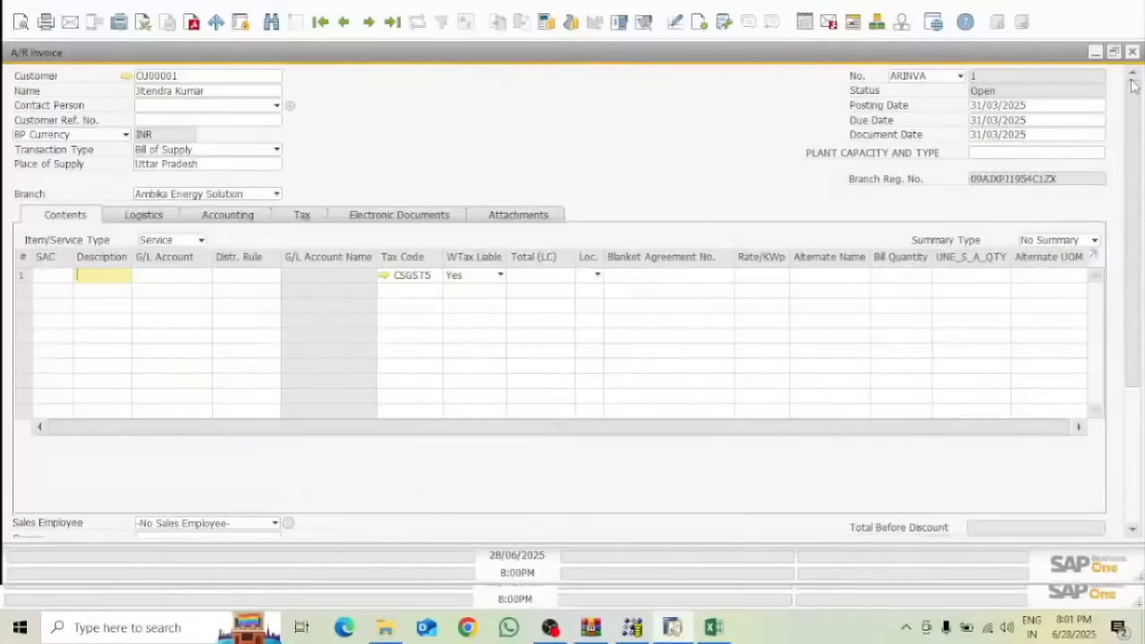
left_click(1131, 54)
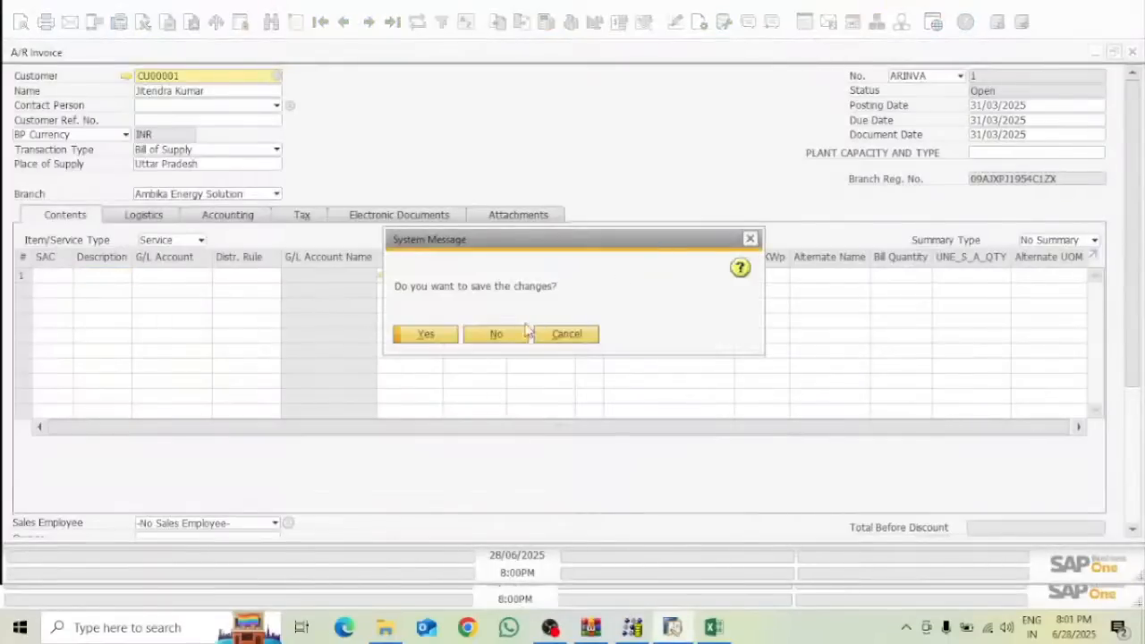
left_click(497, 334)
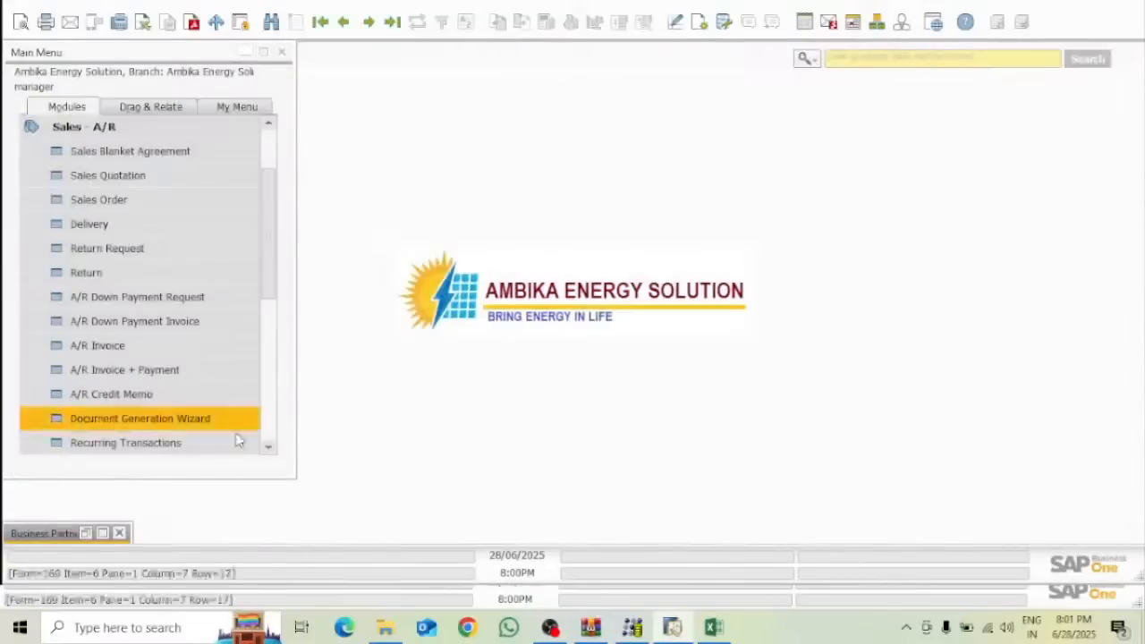
left_click(120, 532)
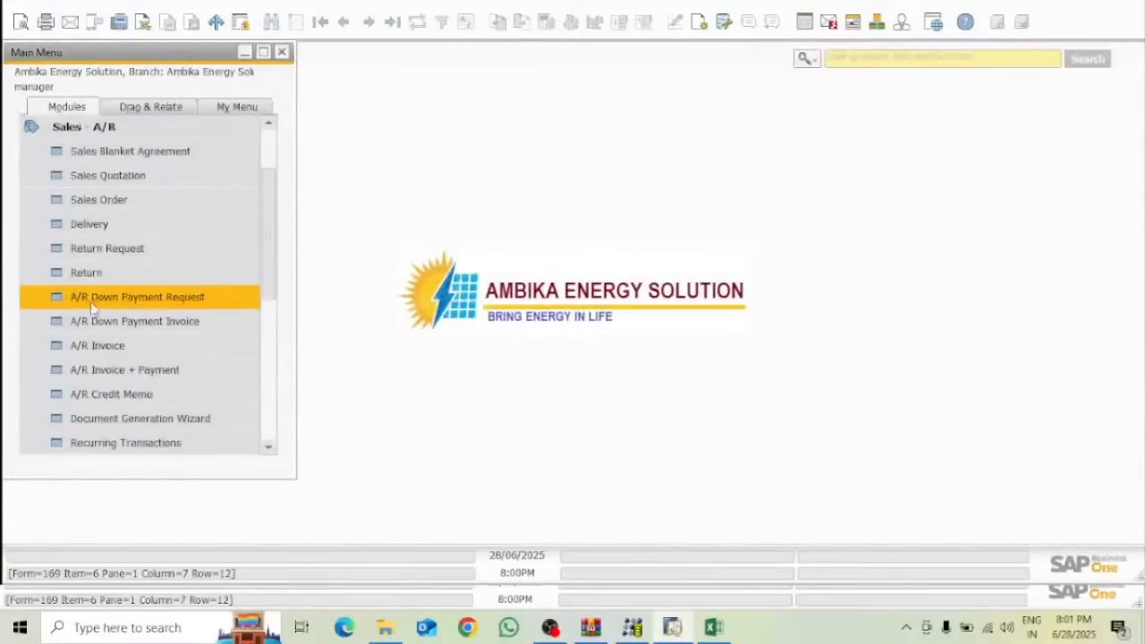
Search Bill of Supply A/R invoices and open invoice 1 for INR 7,023,966.55
left_click(93, 345)
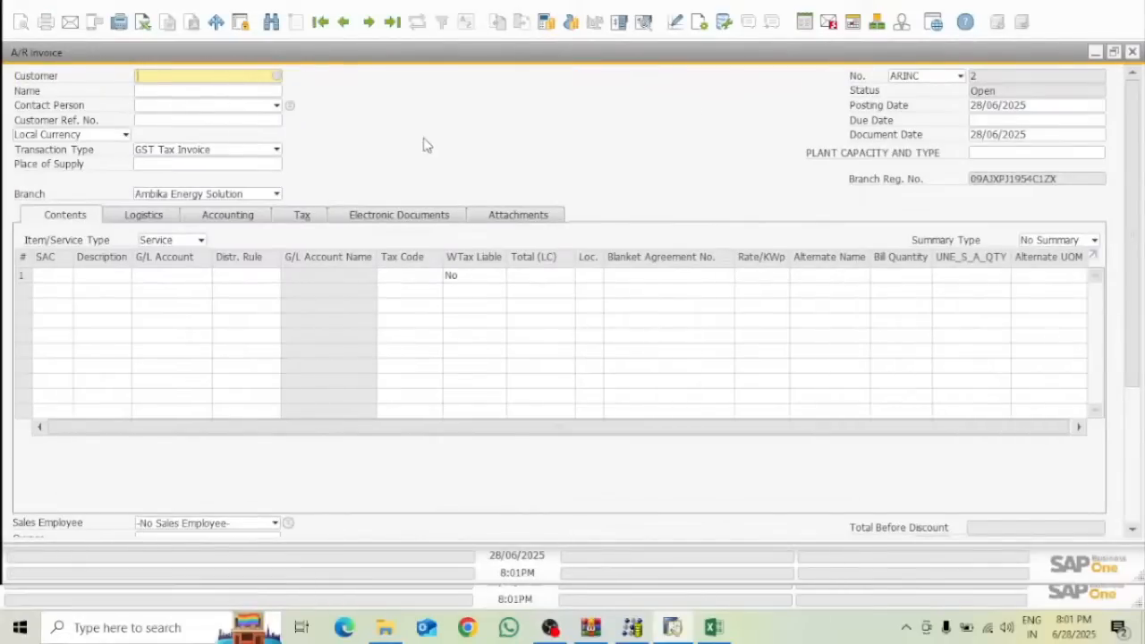
key("ctrl+f")
left_click(274, 151)
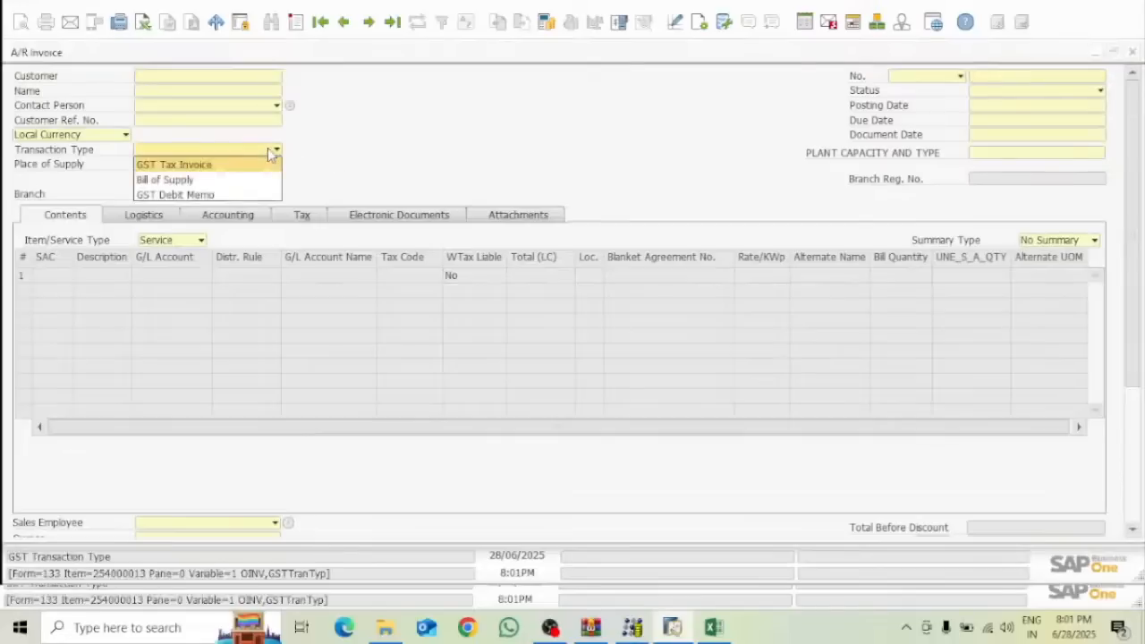
left_click(169, 180)
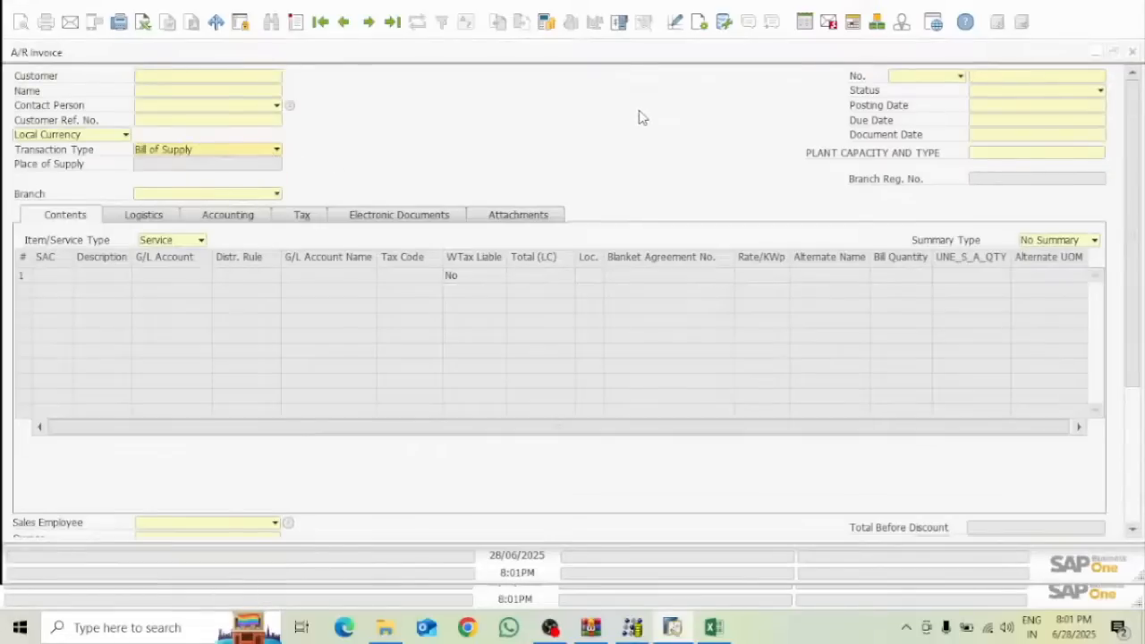
left_click(988, 79)
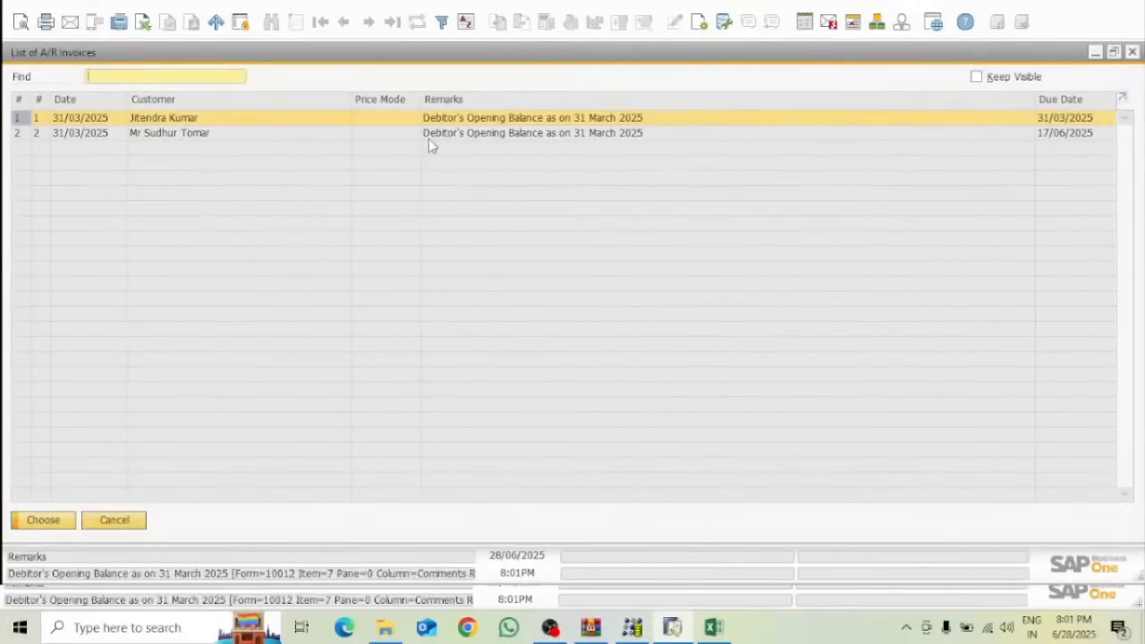
left_click(42, 520)
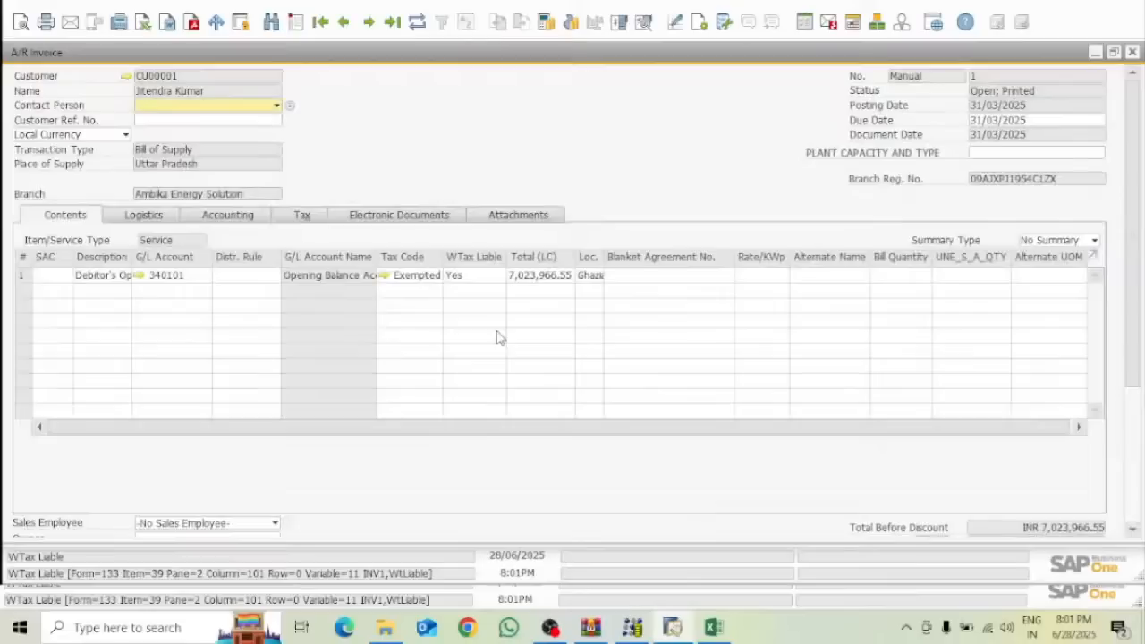
left_click(715, 629)
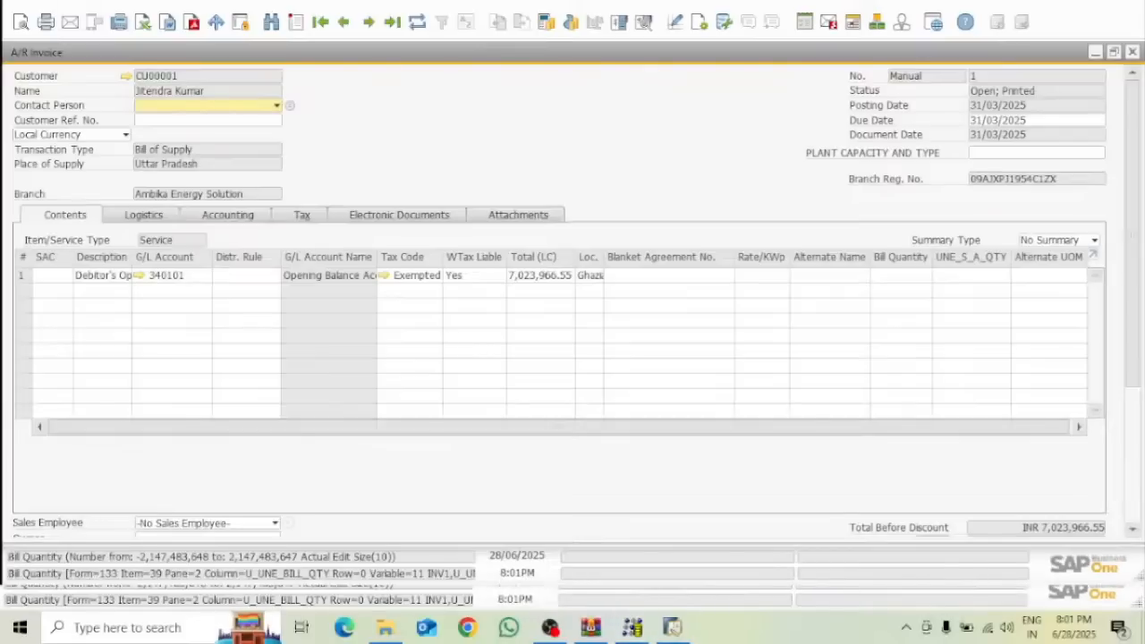
Open INV1 - Document_Lines from the AR folder and autofit column E to show 7023966.55 and 350875.88
left_click(1102, 12)
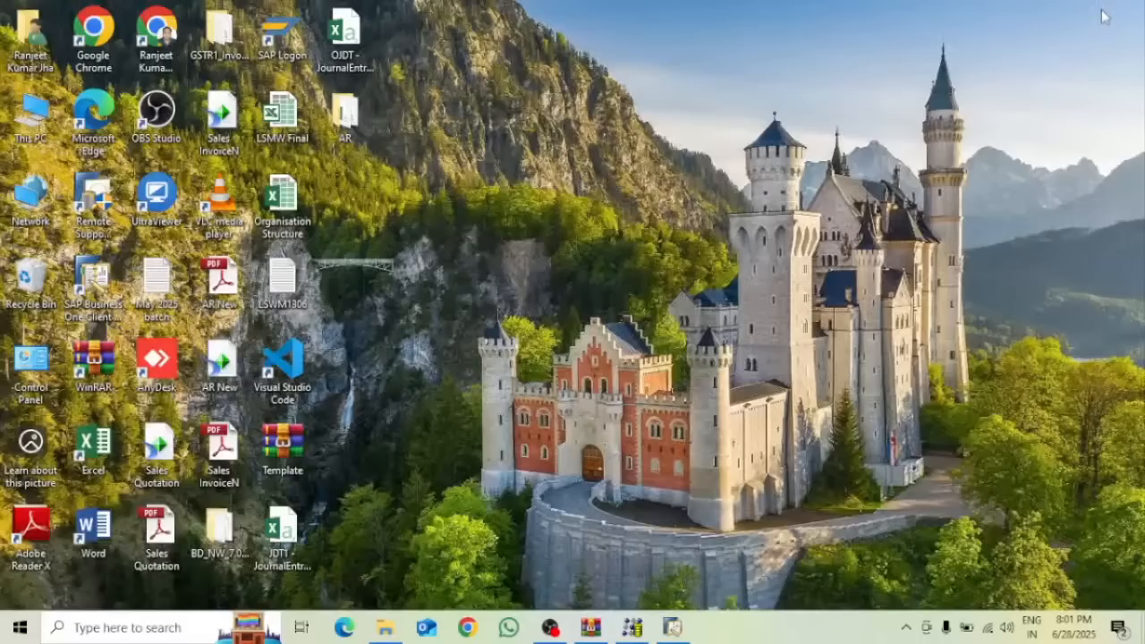
double_click(345, 118)
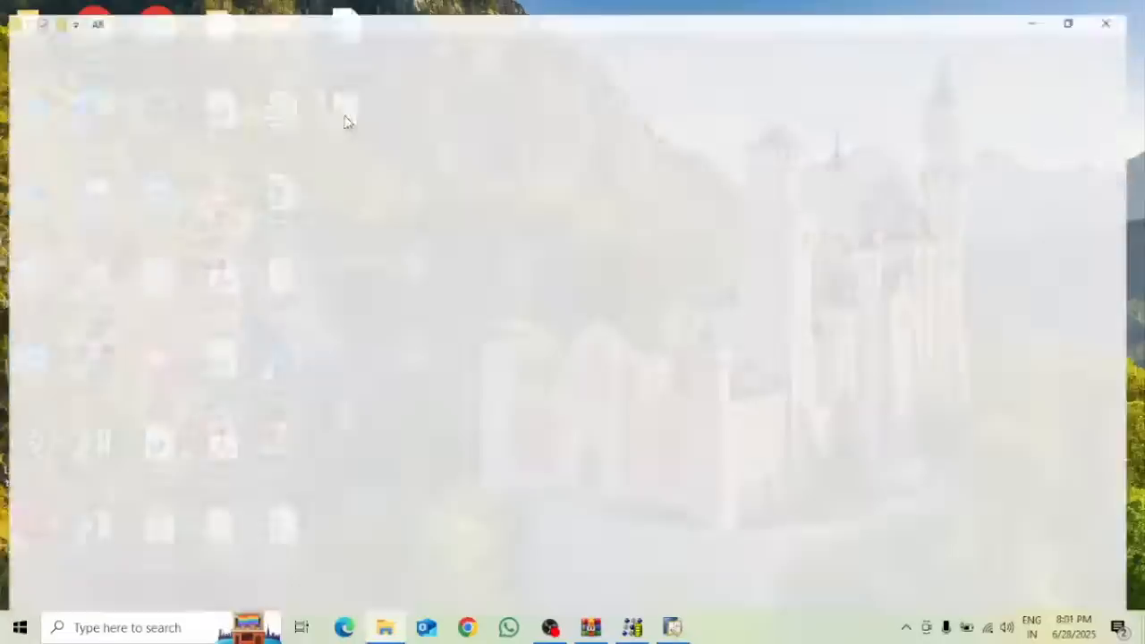
left_click(330, 232)
double_click(354, 219)
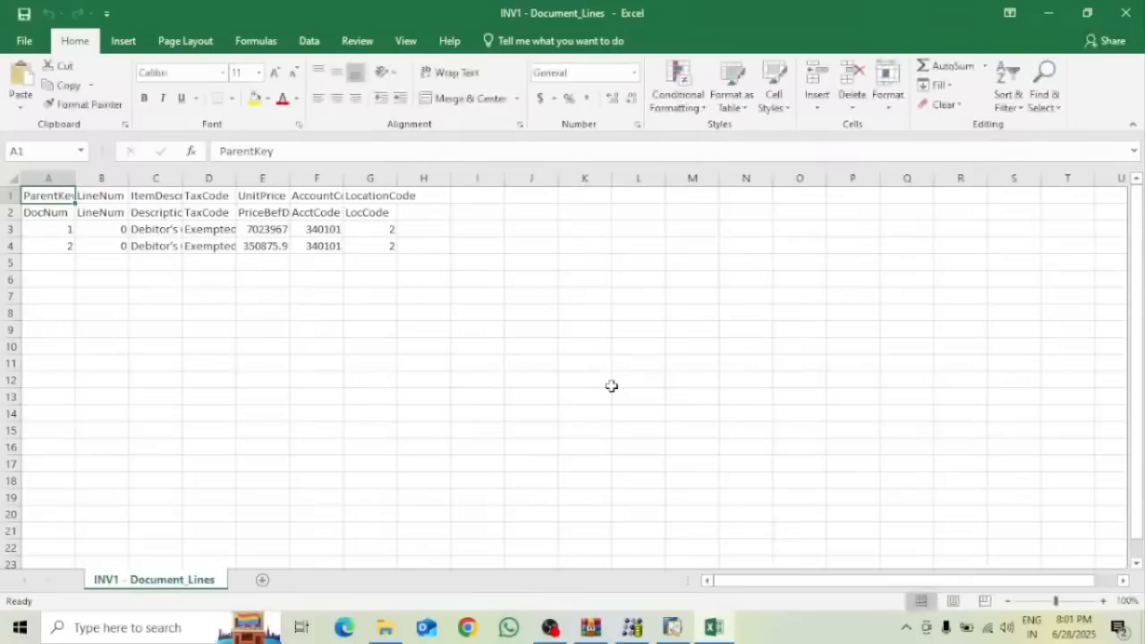
left_click(279, 231)
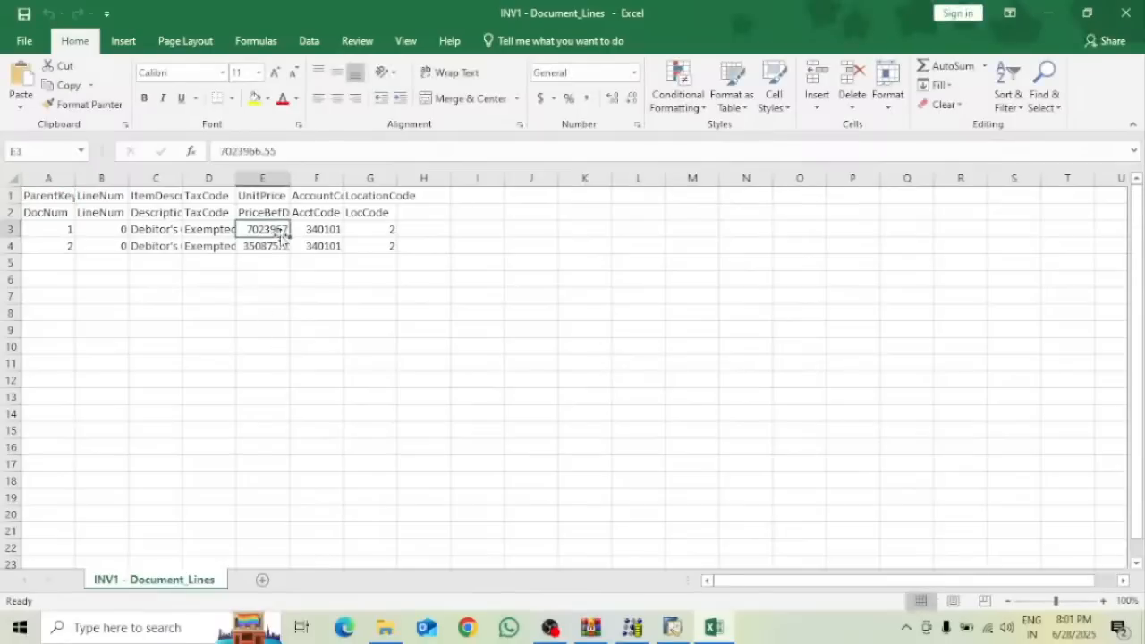
double_click(291, 173)
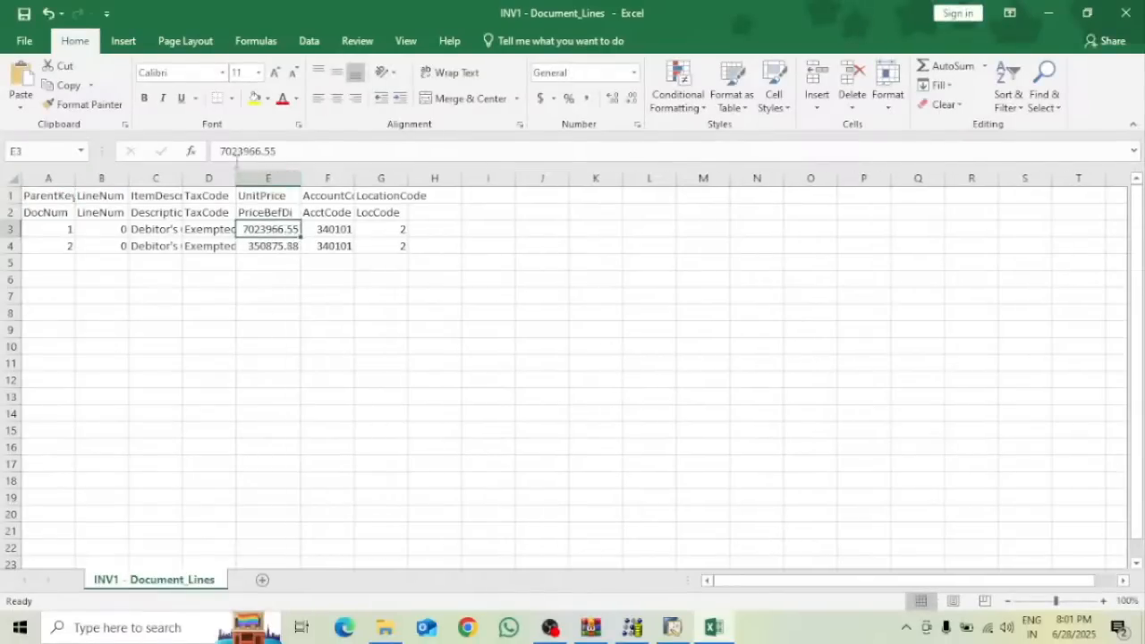
left_click(672, 627)
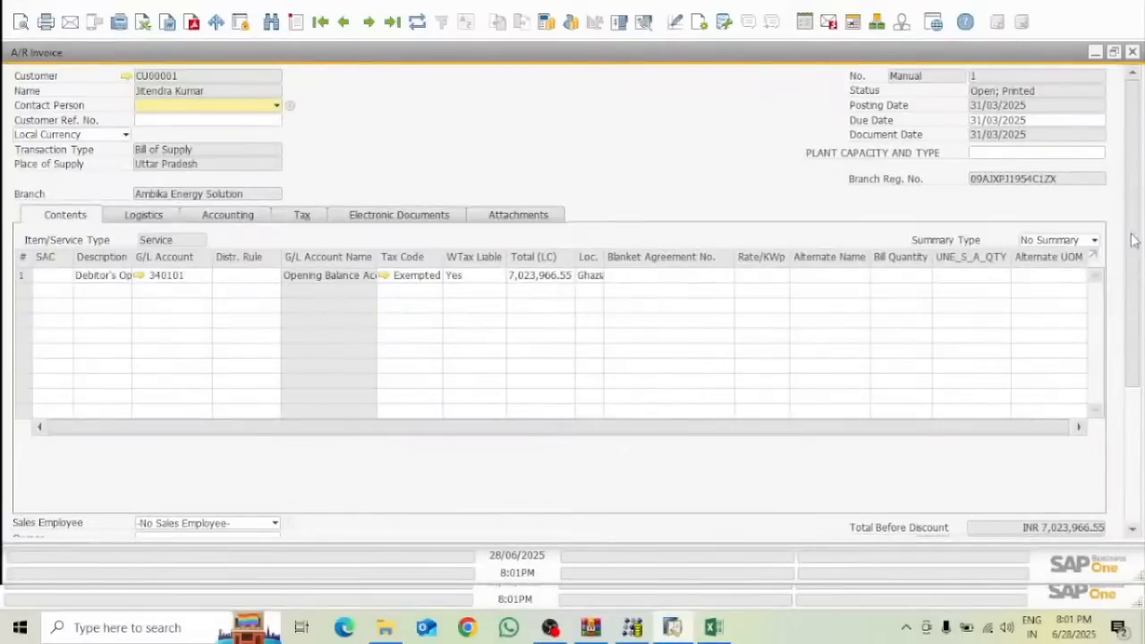
scroll(1132, 242, "down", 3)
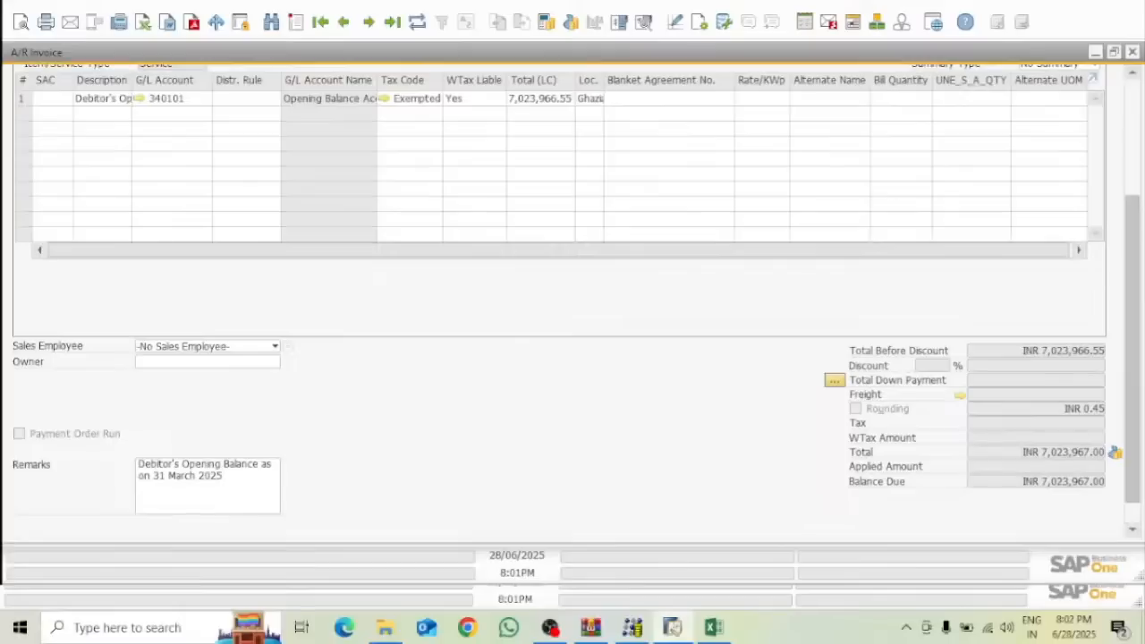
scroll(576, 300, "down", 1)
scroll(756, 128, "up", 4)
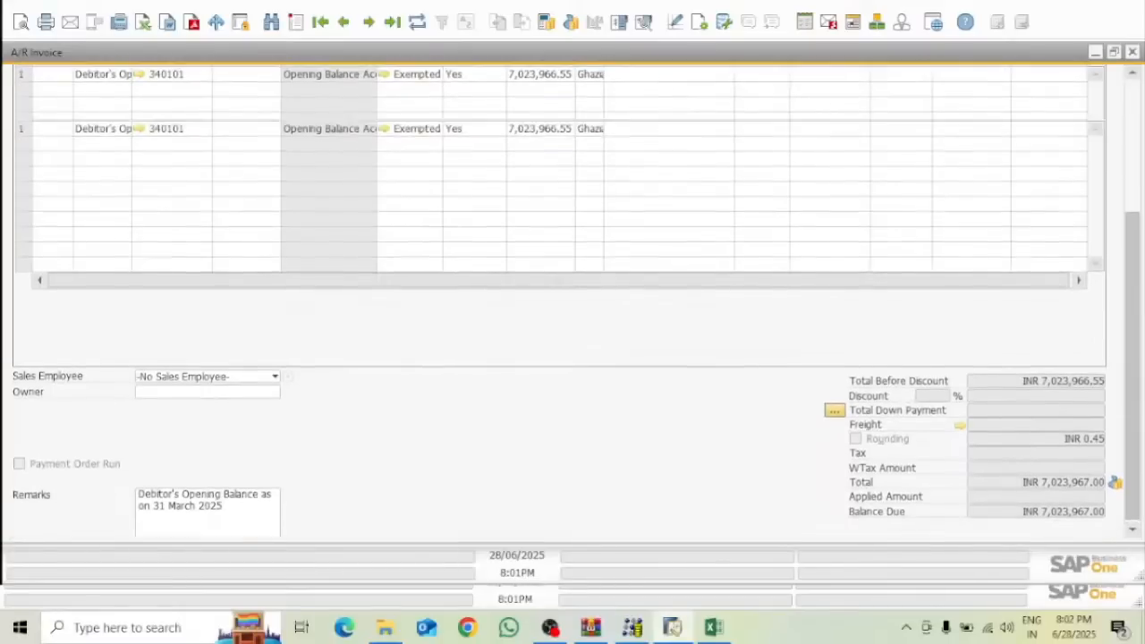
left_click(643, 22)
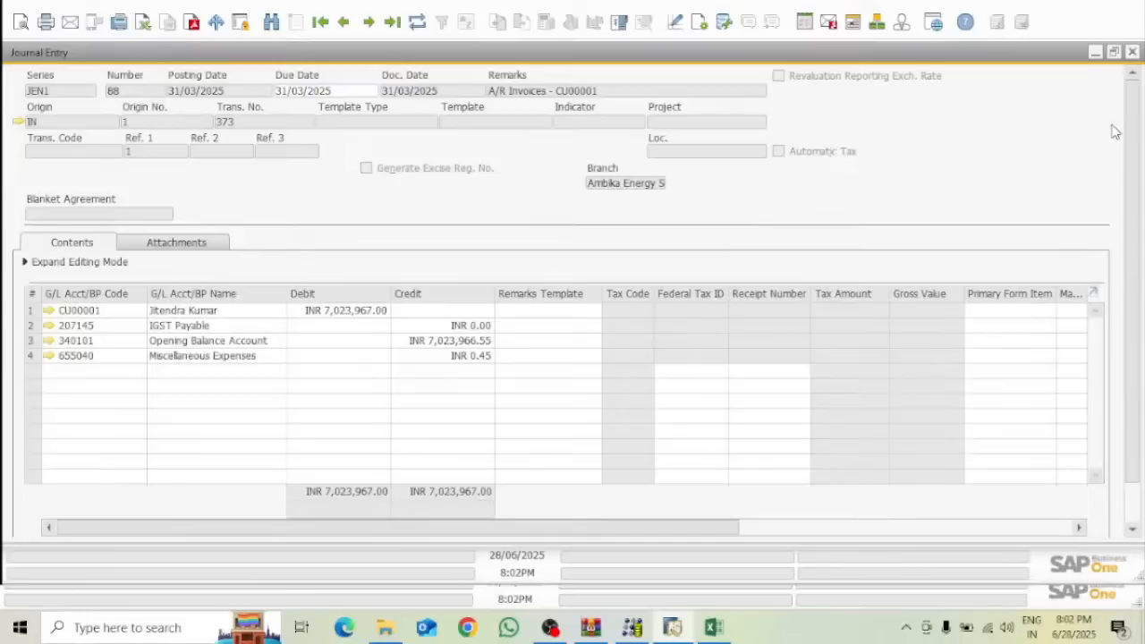
left_click(1131, 53)
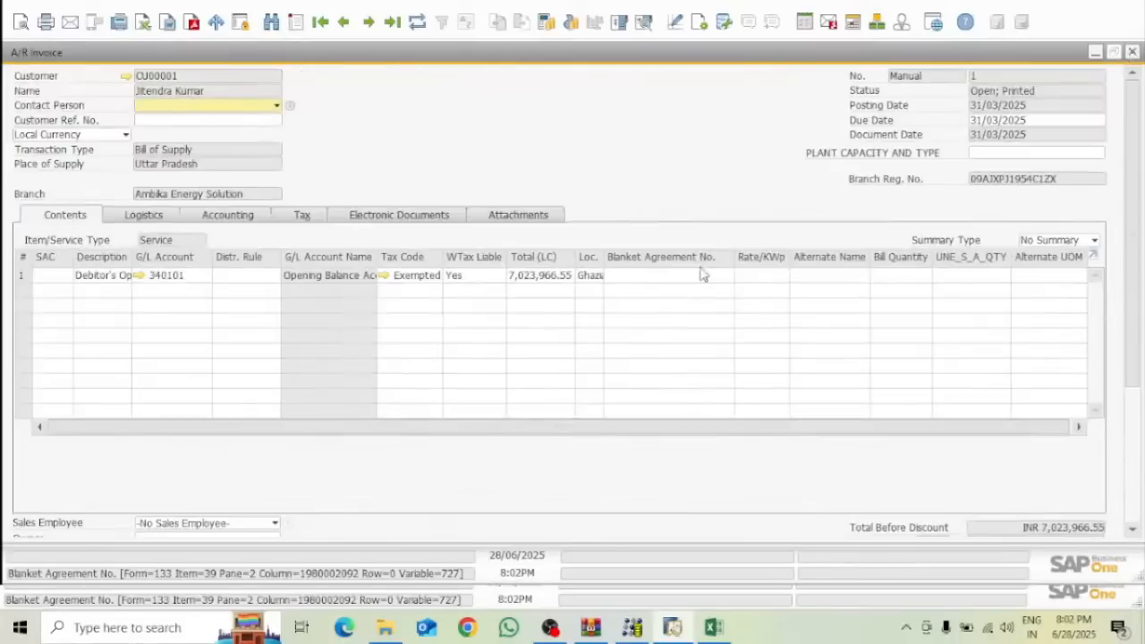
Open invoice 2 (INR 350,875.88) and check its journal entry, including 0.12 to Miscellaneous Expenses
left_click(368, 21)
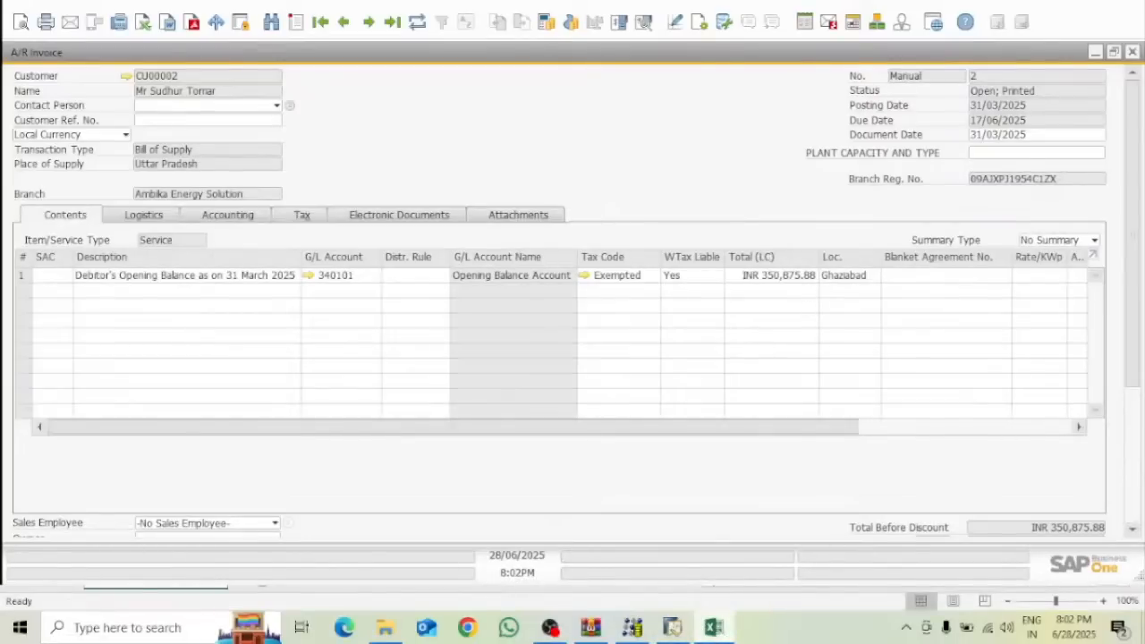
left_click(683, 635)
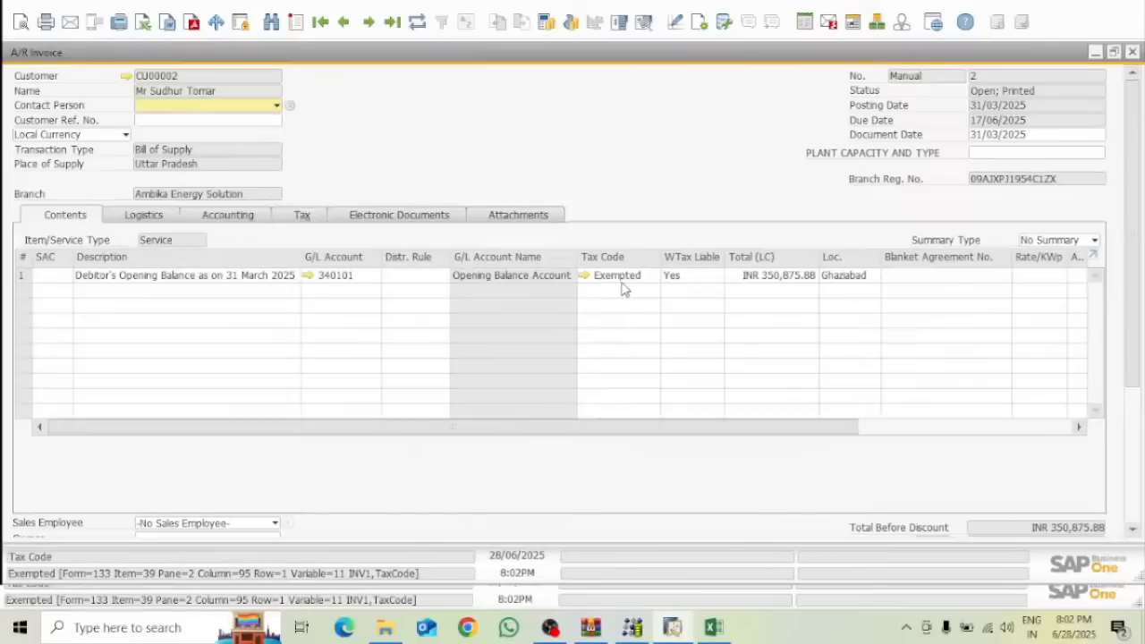
left_click(644, 22)
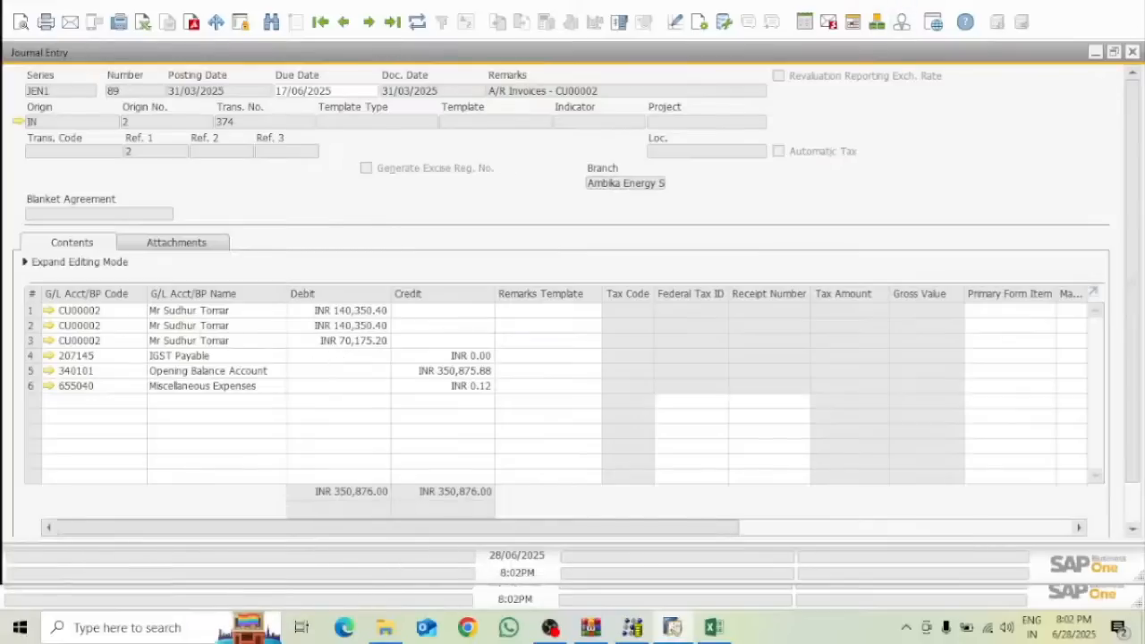
left_click(1133, 53)
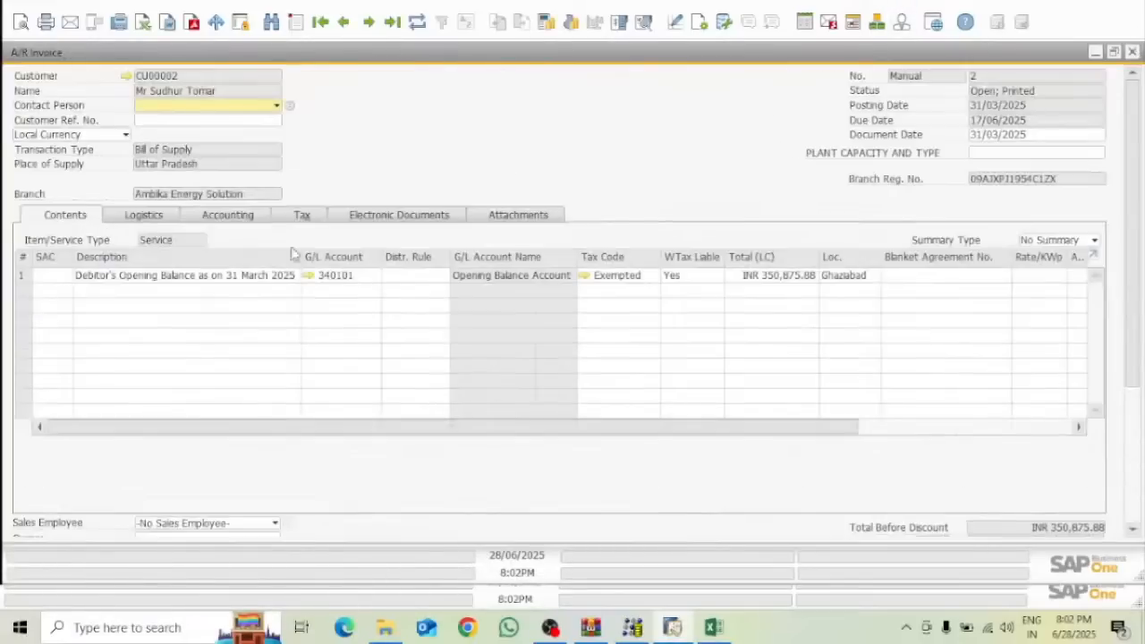
left_click(247, 219)
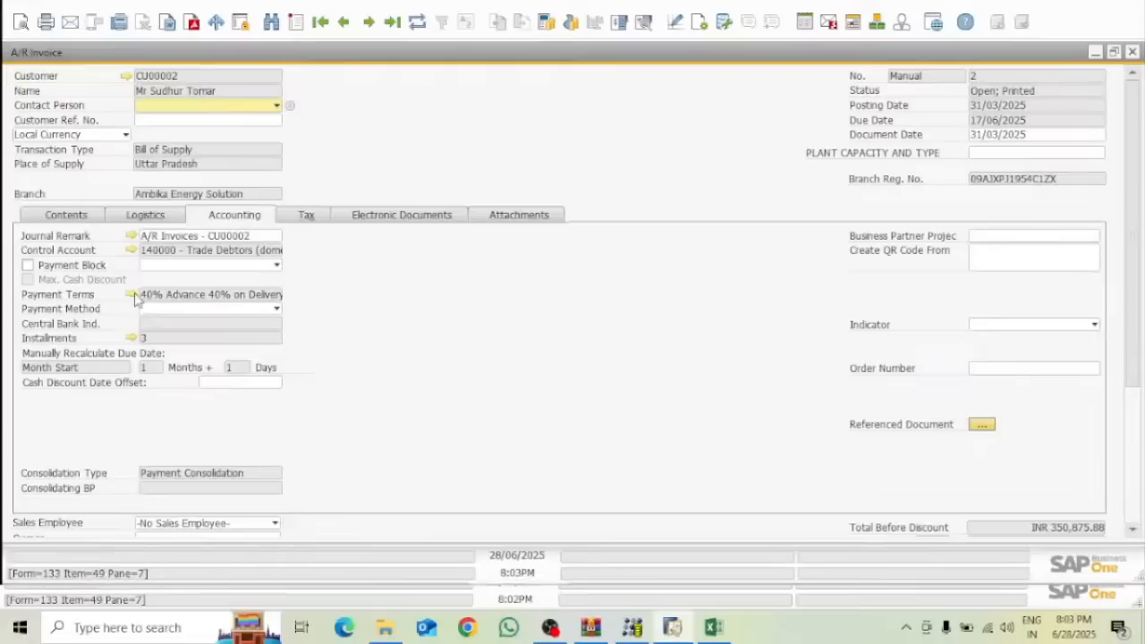
left_click(130, 294)
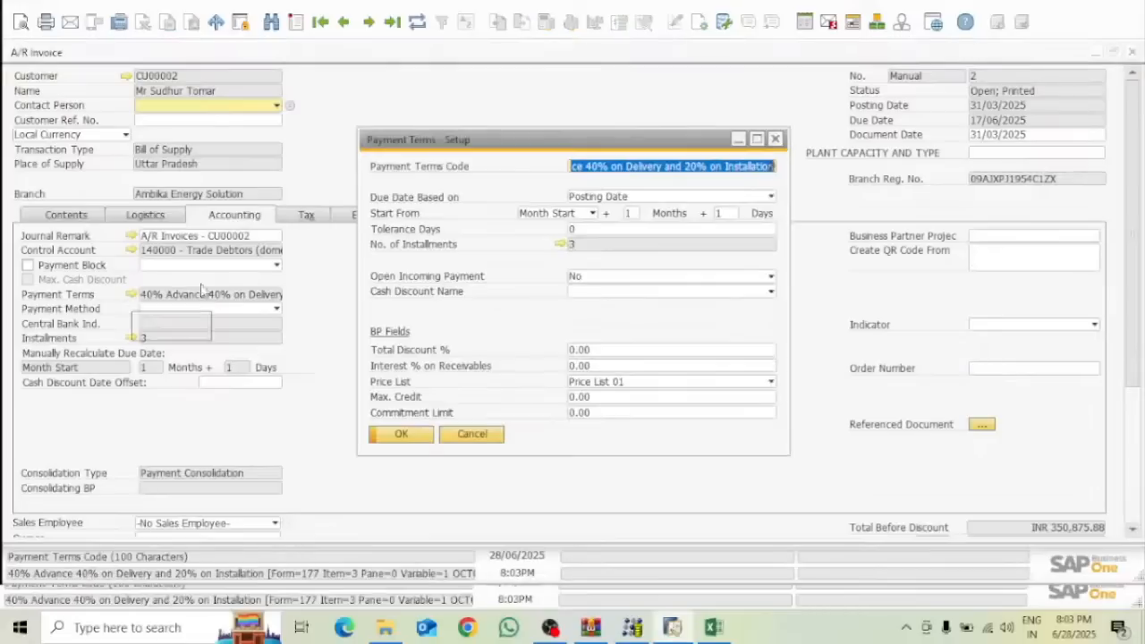
left_click(560, 243)
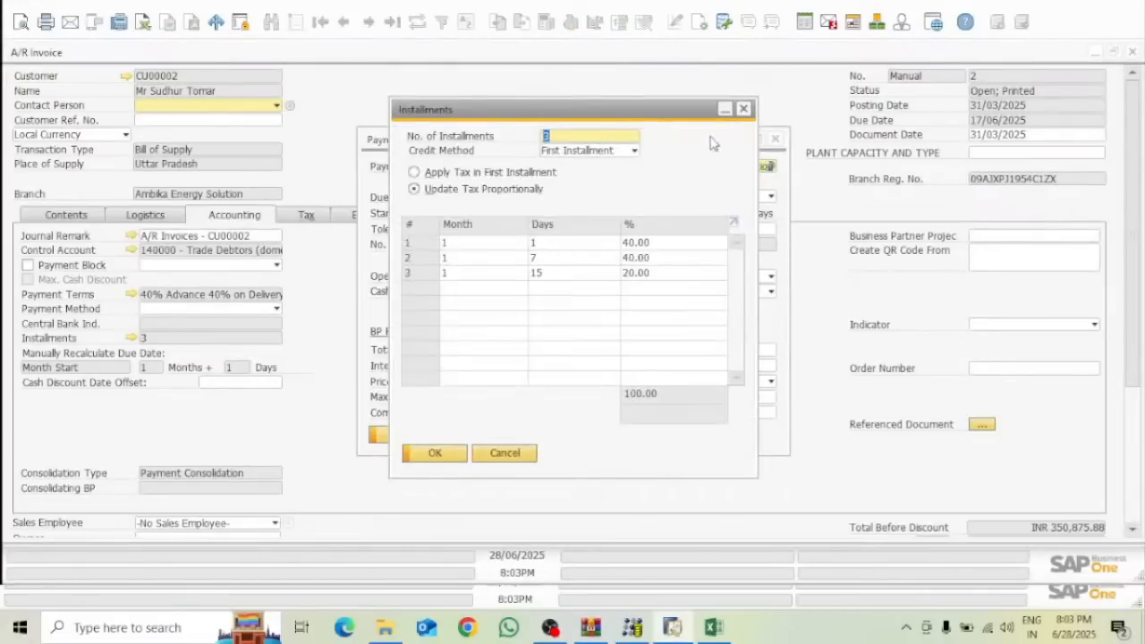
left_click(777, 140)
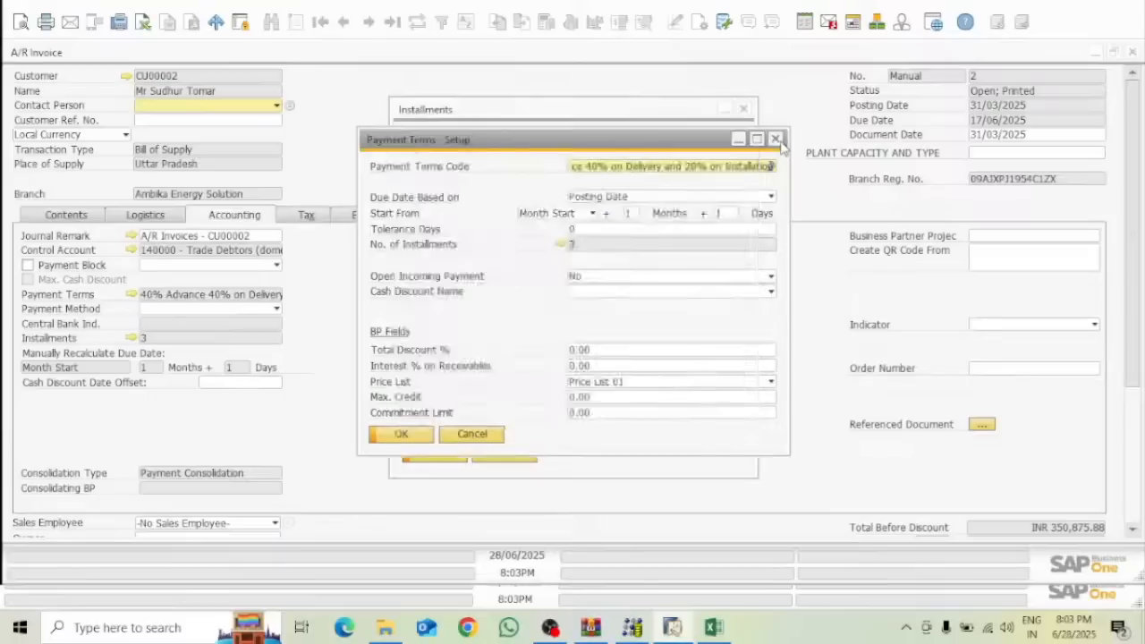
left_click(744, 108)
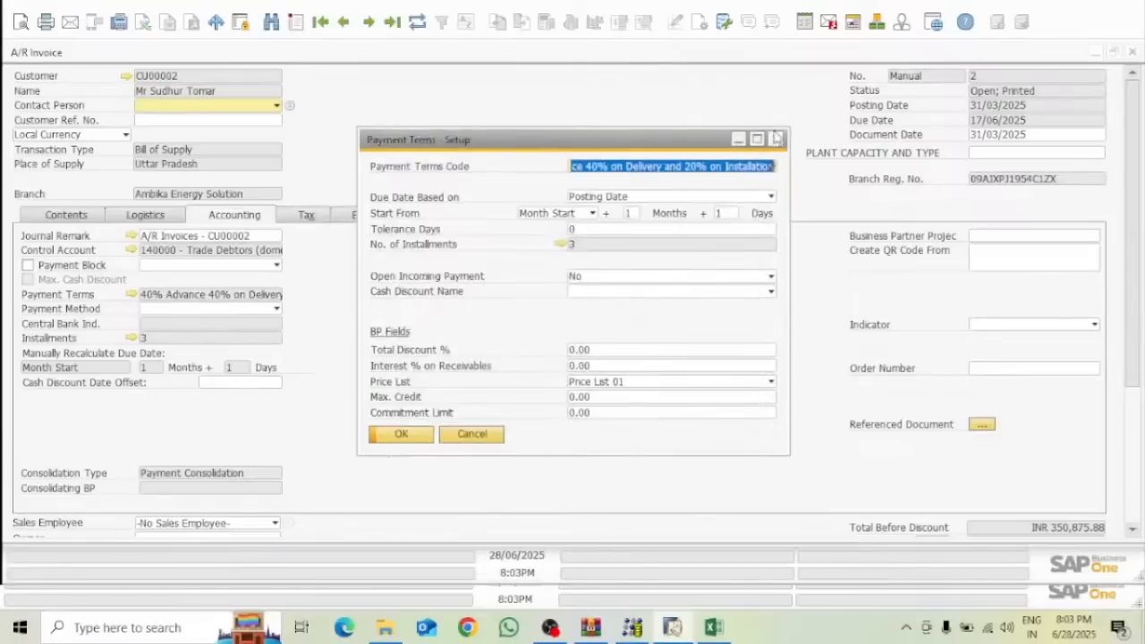
left_click(776, 140)
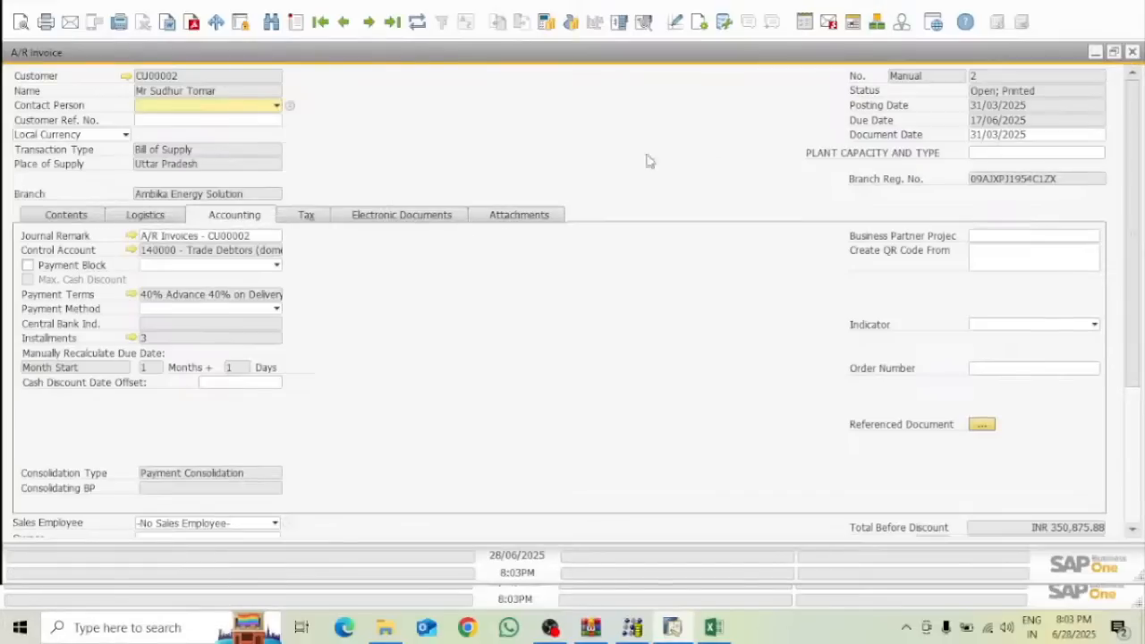
left_click(71, 219)
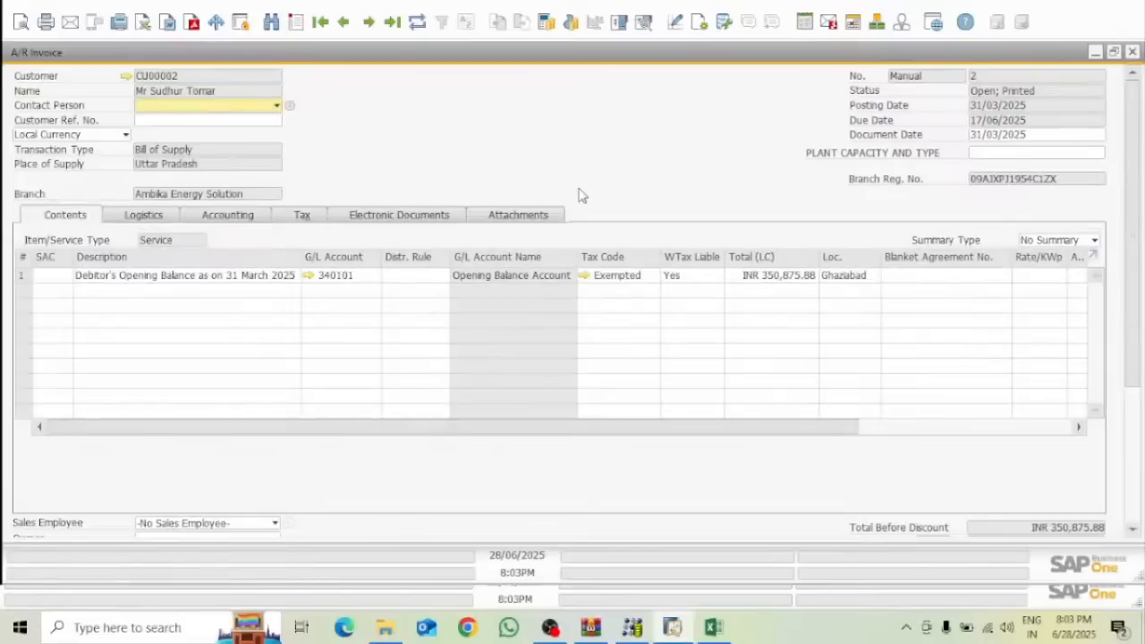
Open a new Incoming Payments document from the Banking module
left_click(1095, 54)
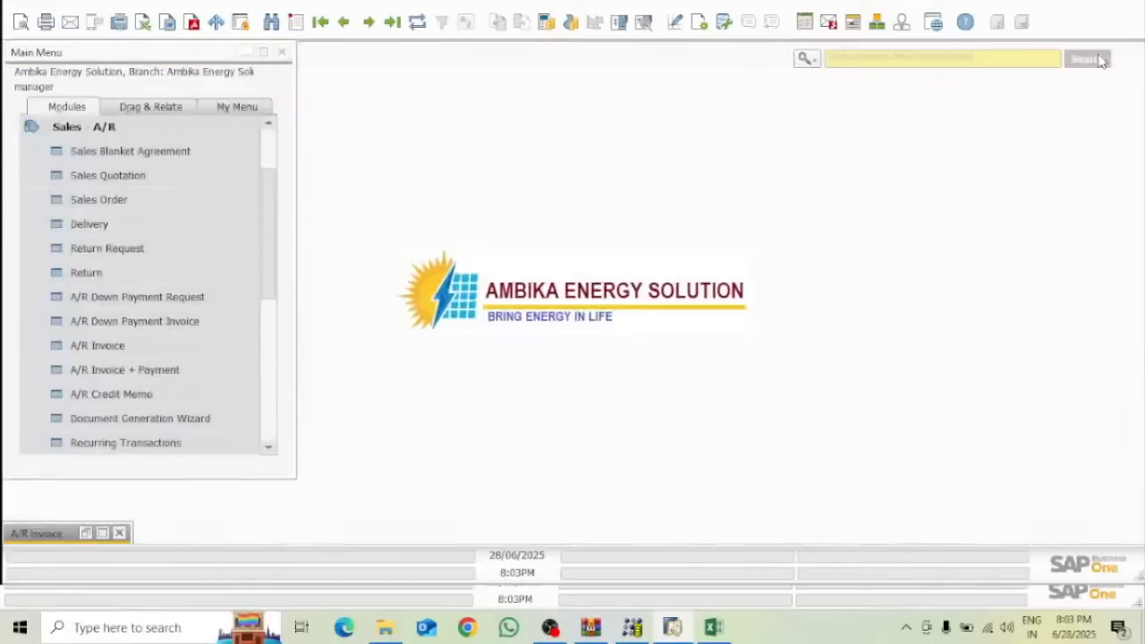
left_click(31, 127)
left_click(229, 277)
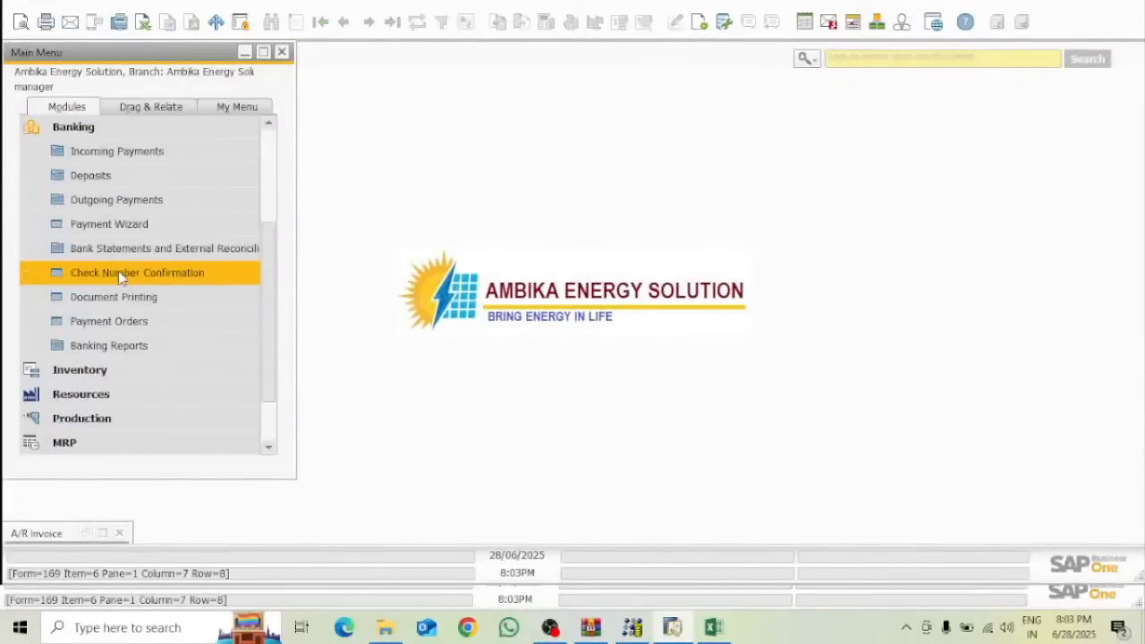
left_click(135, 150)
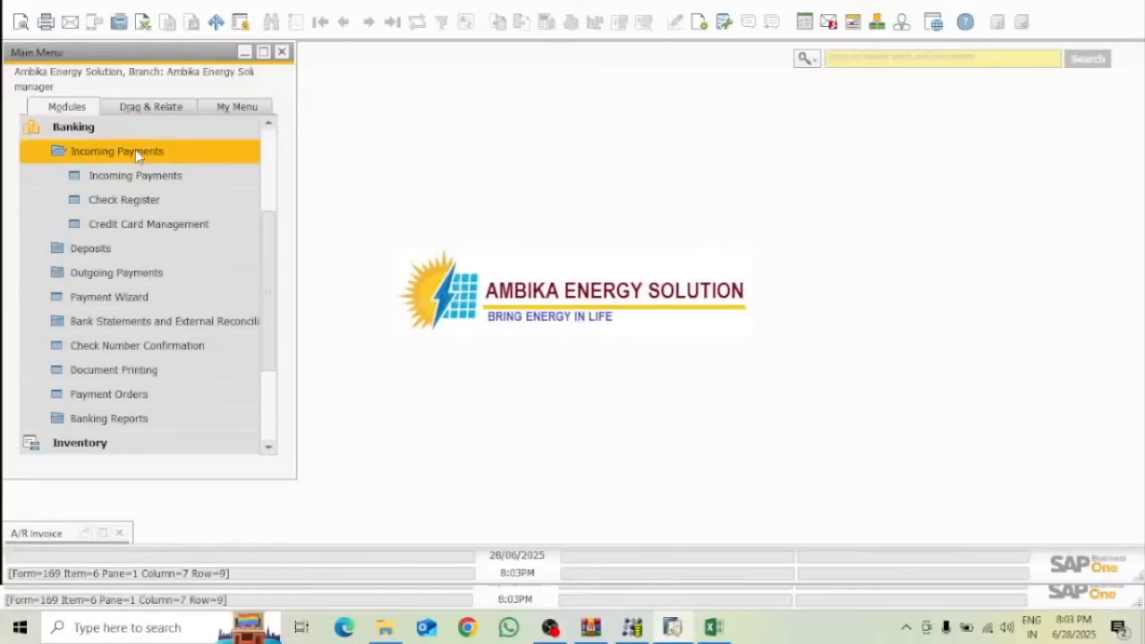
left_click(187, 174)
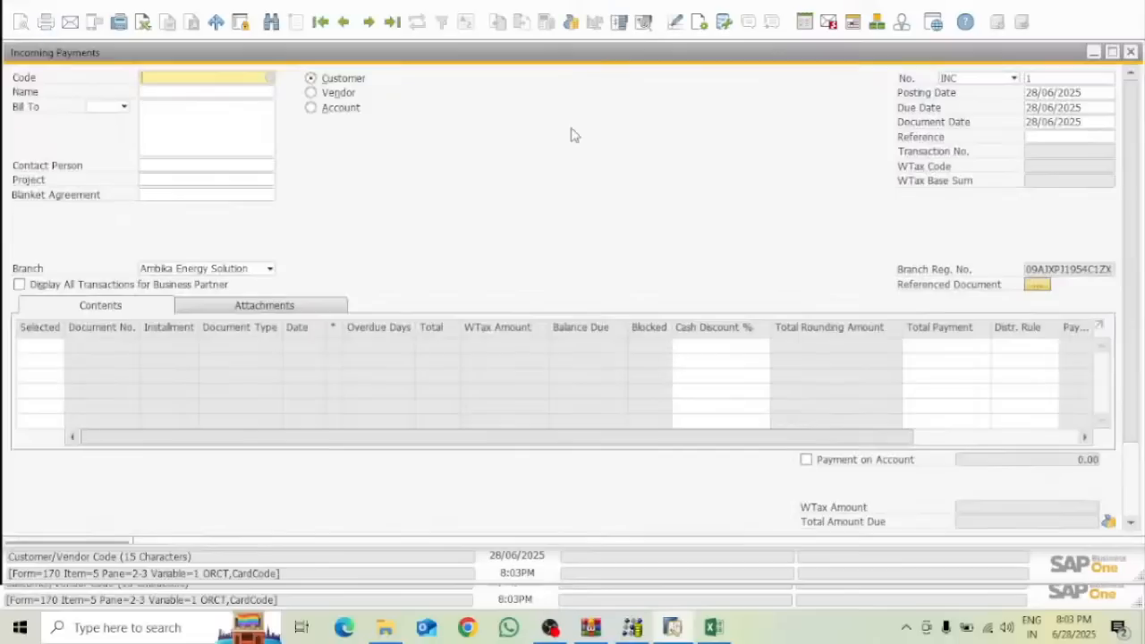
Choose the second invoice's customer and save a USD exchange rate of 86 for 28/06/2025
key("Tab")
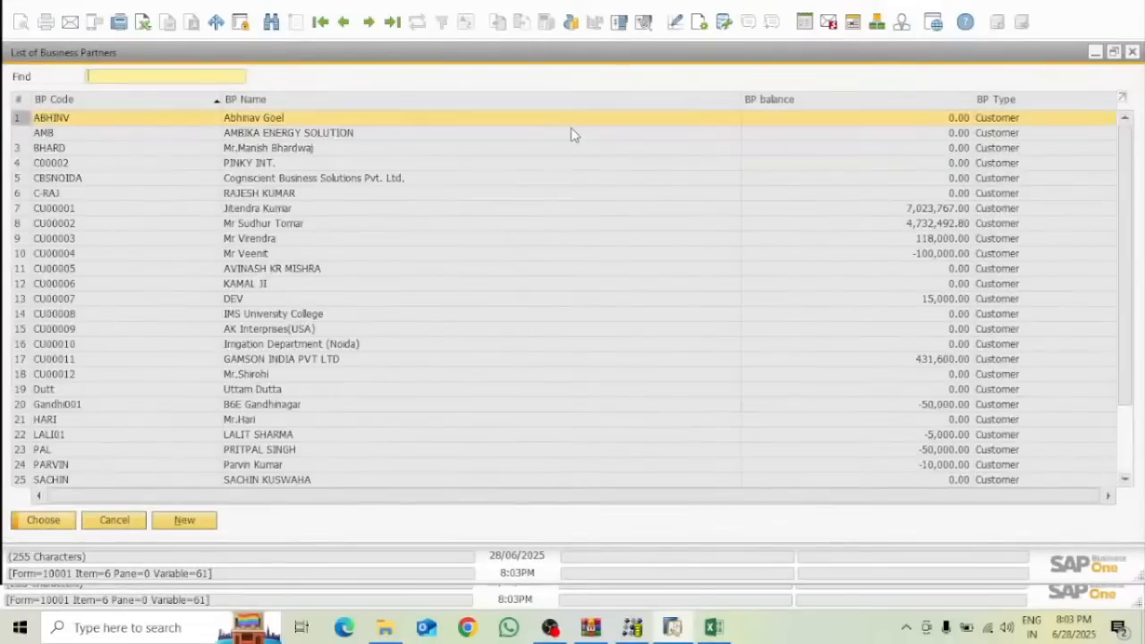
left_click(79, 226)
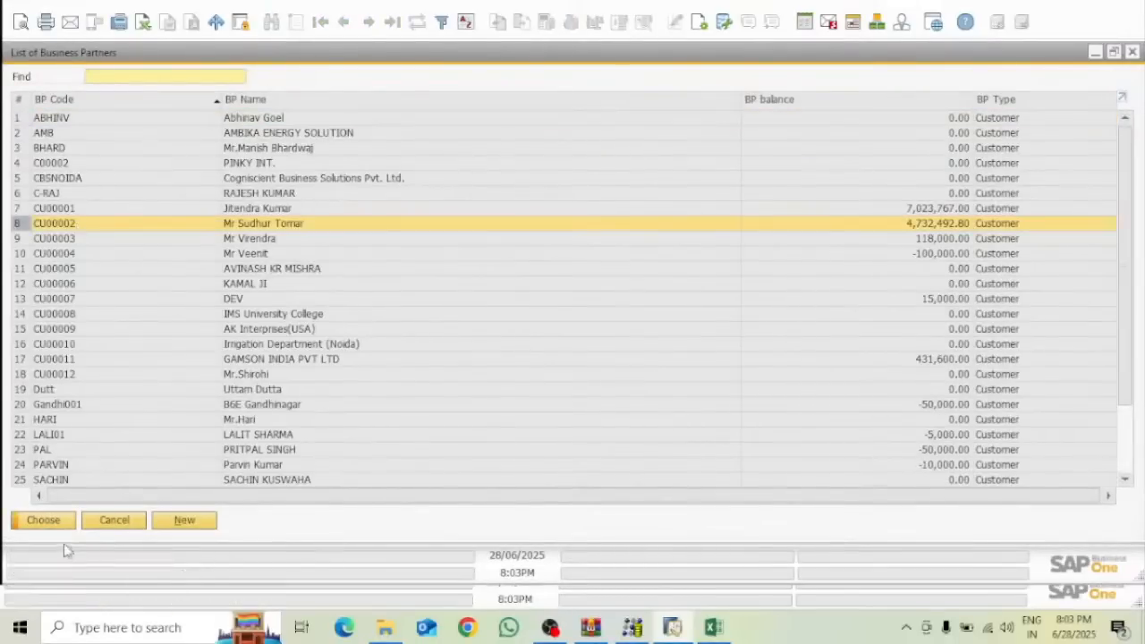
left_click(45, 520)
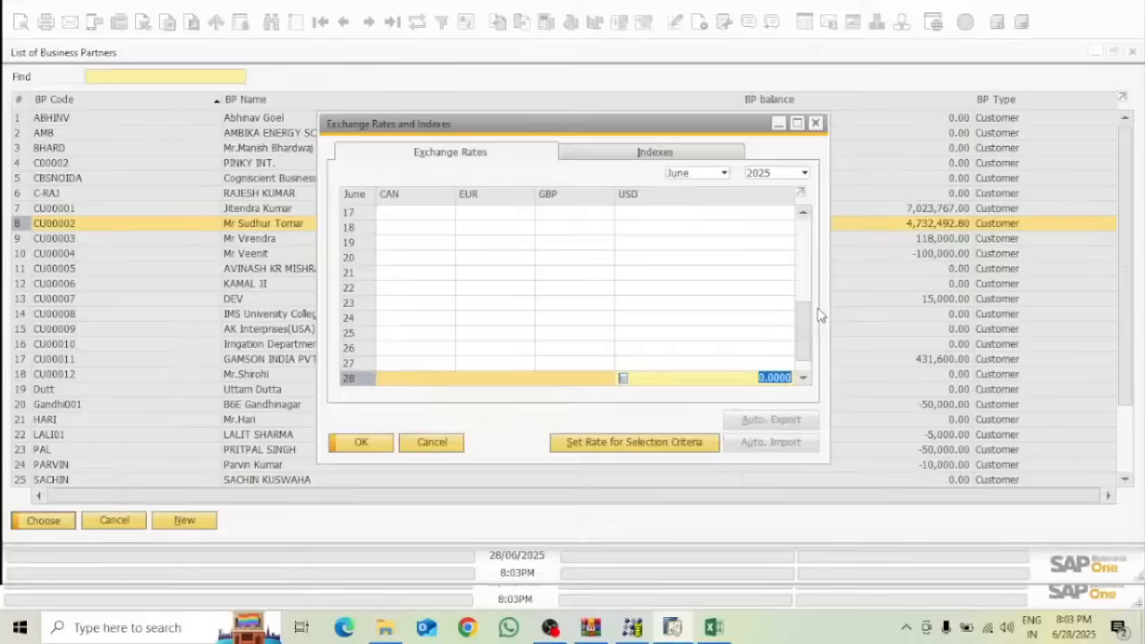
type("86")
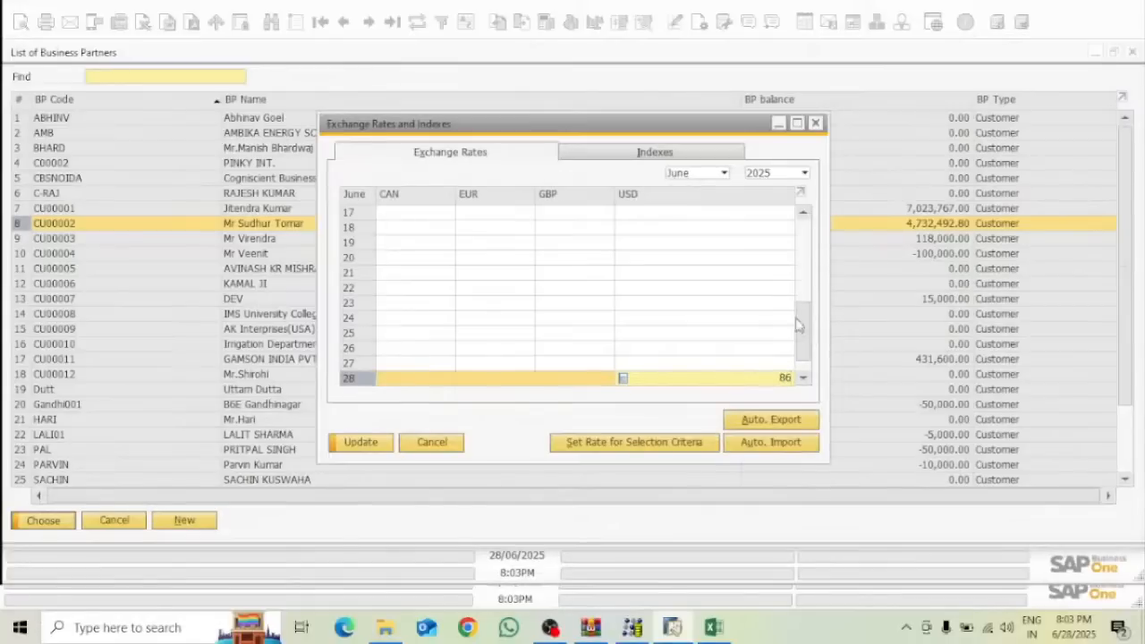
left_click(376, 442)
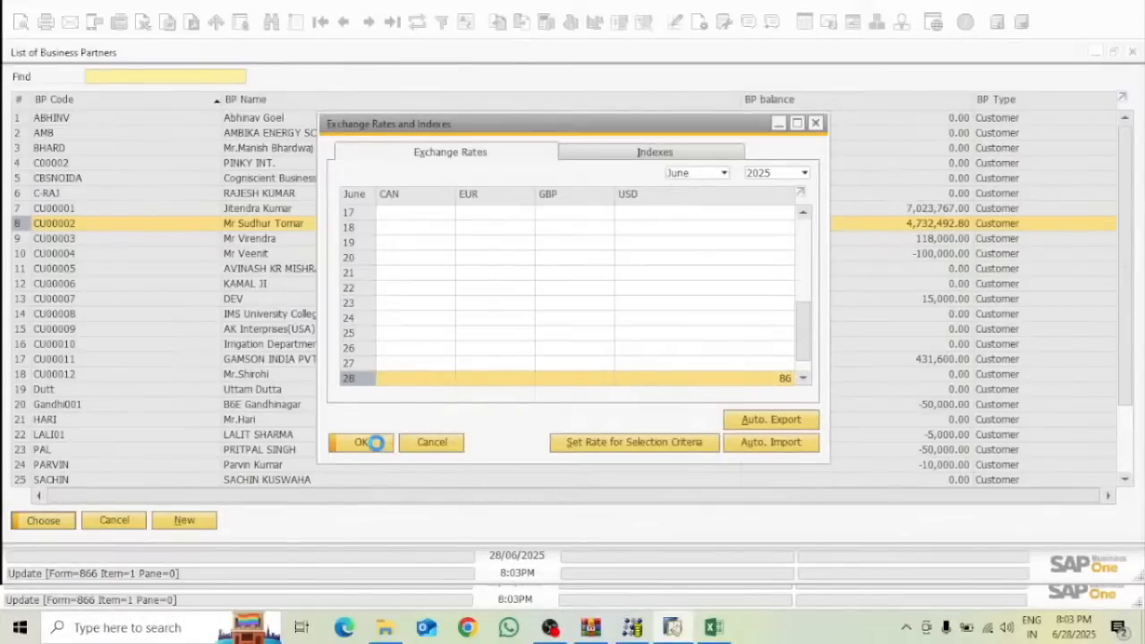
left_click(358, 443)
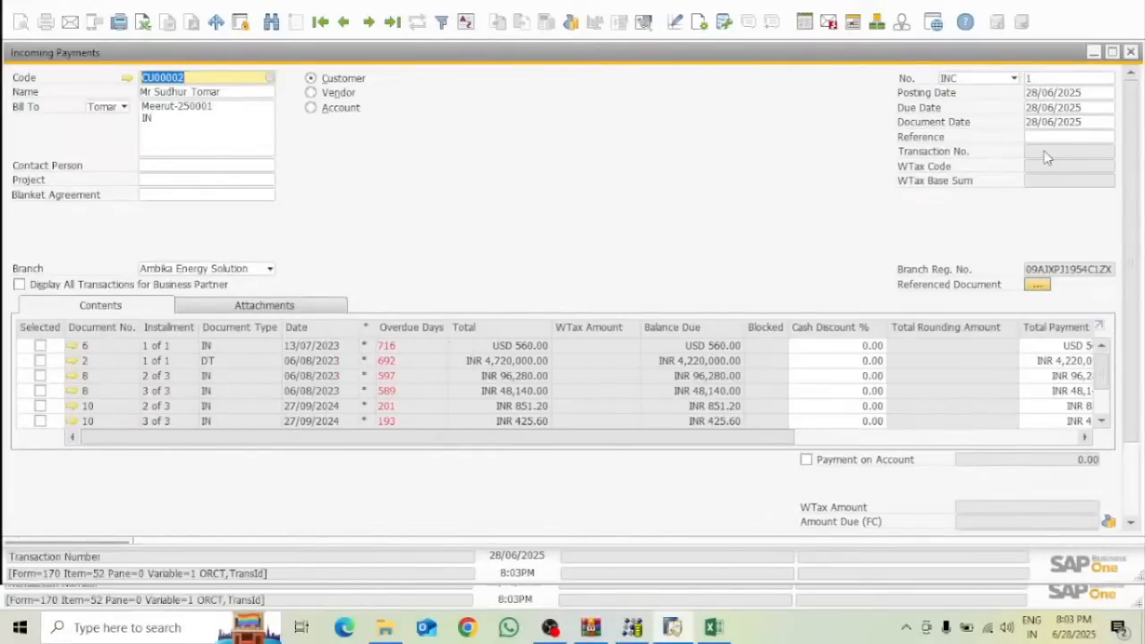
Tick installment 1 of 3 of invoice 2, making INR 140,350.40 the amount due
left_click_drag(1107, 376, 1111, 413)
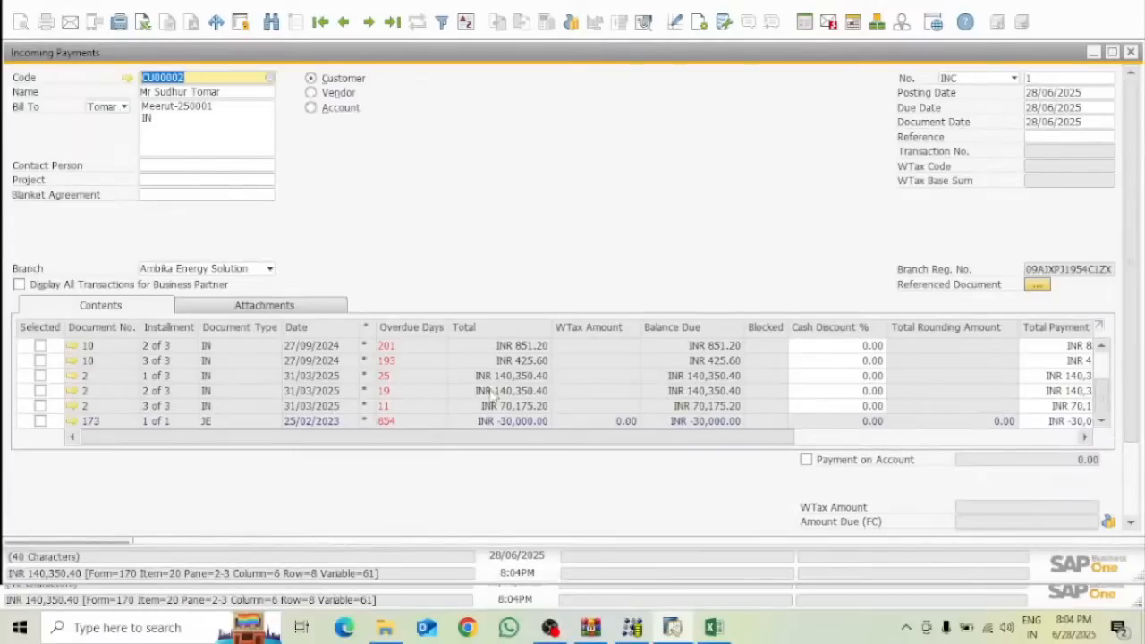
left_click(41, 376)
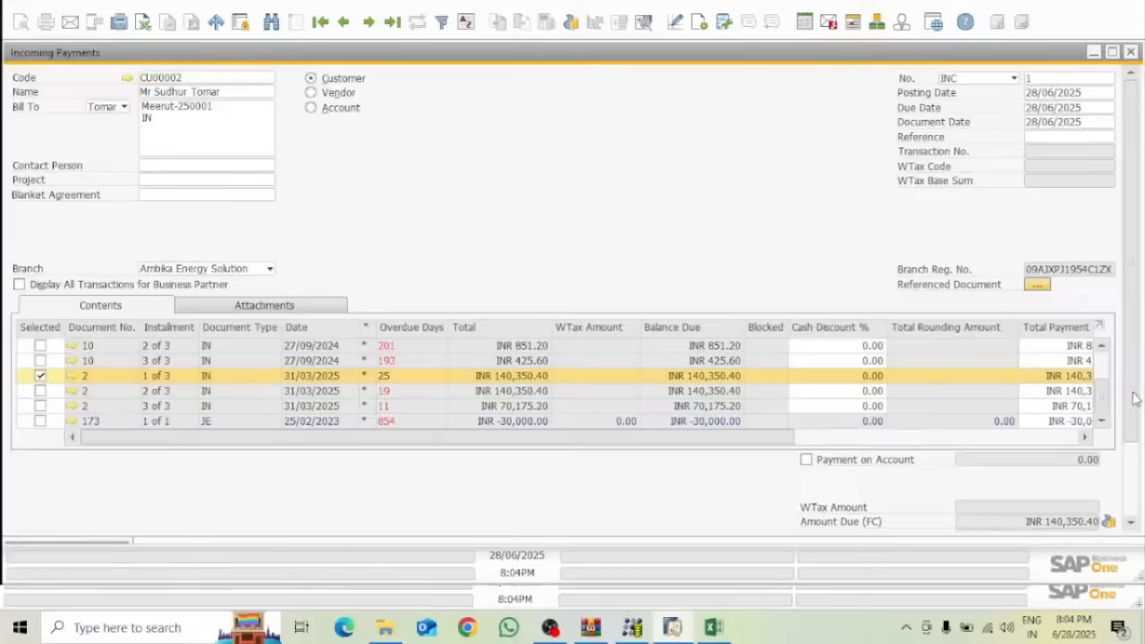
left_click_drag(1134, 398, 1136, 447)
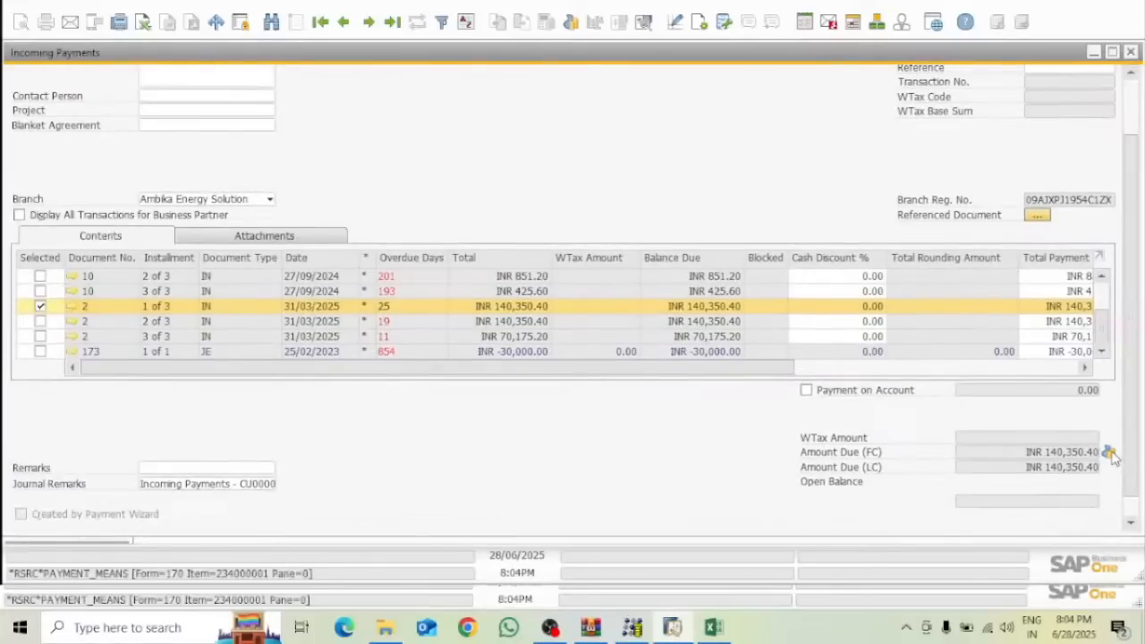
Record a 28/06/2025 bank transfer to SBI account 161020 for the full INR 140,350.40 balance
left_click(1109, 453)
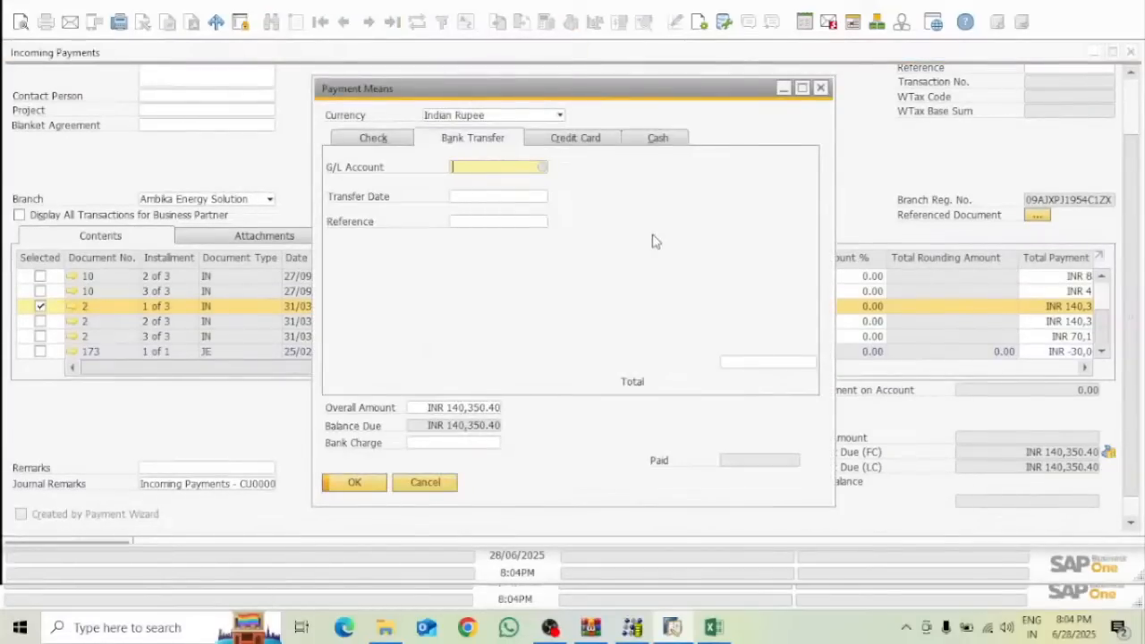
left_click(543, 168)
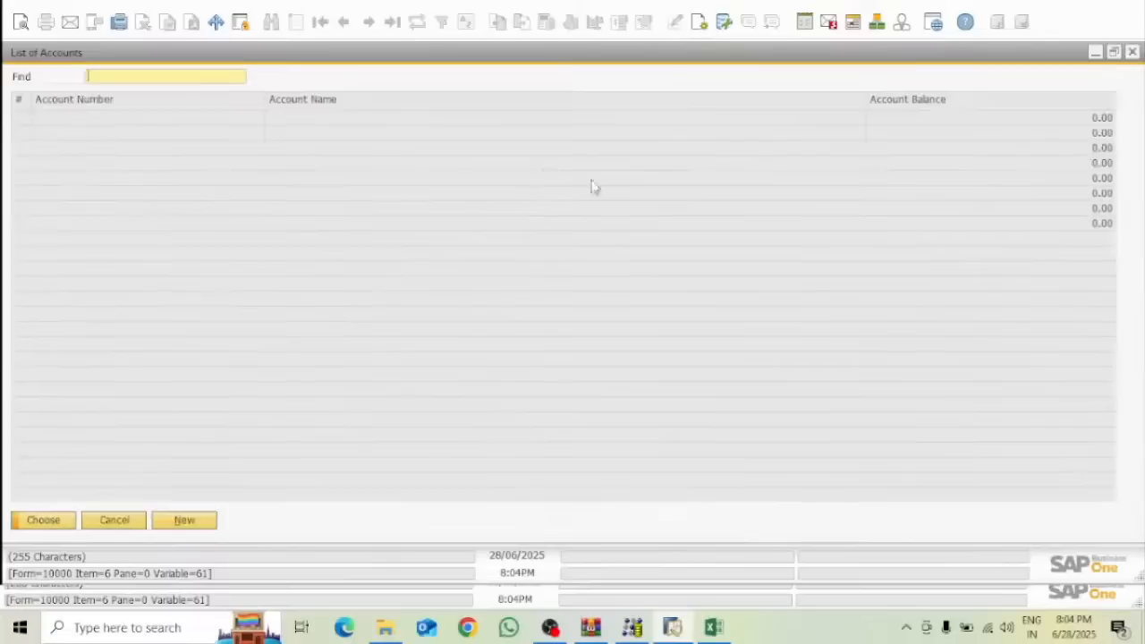
double_click(355, 101)
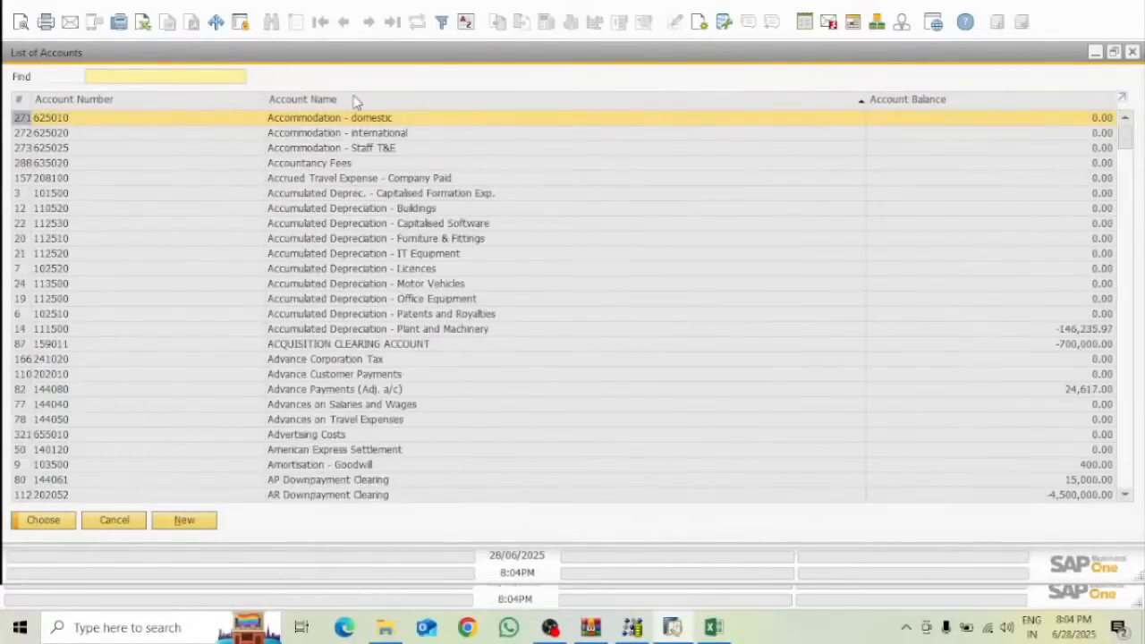
type("sb")
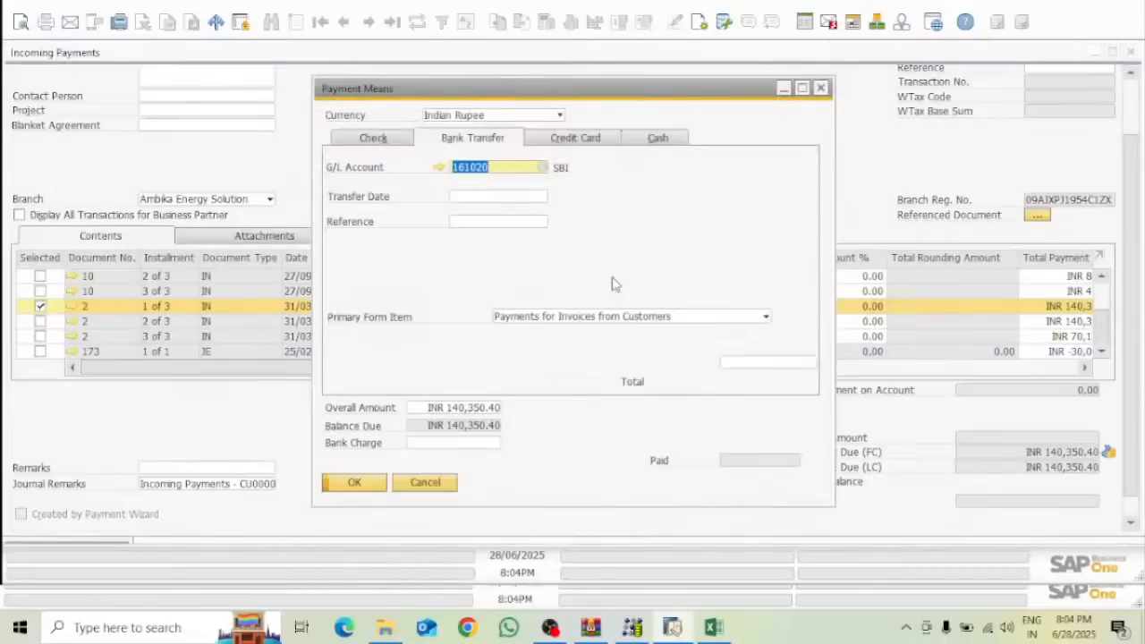
left_click(508, 200)
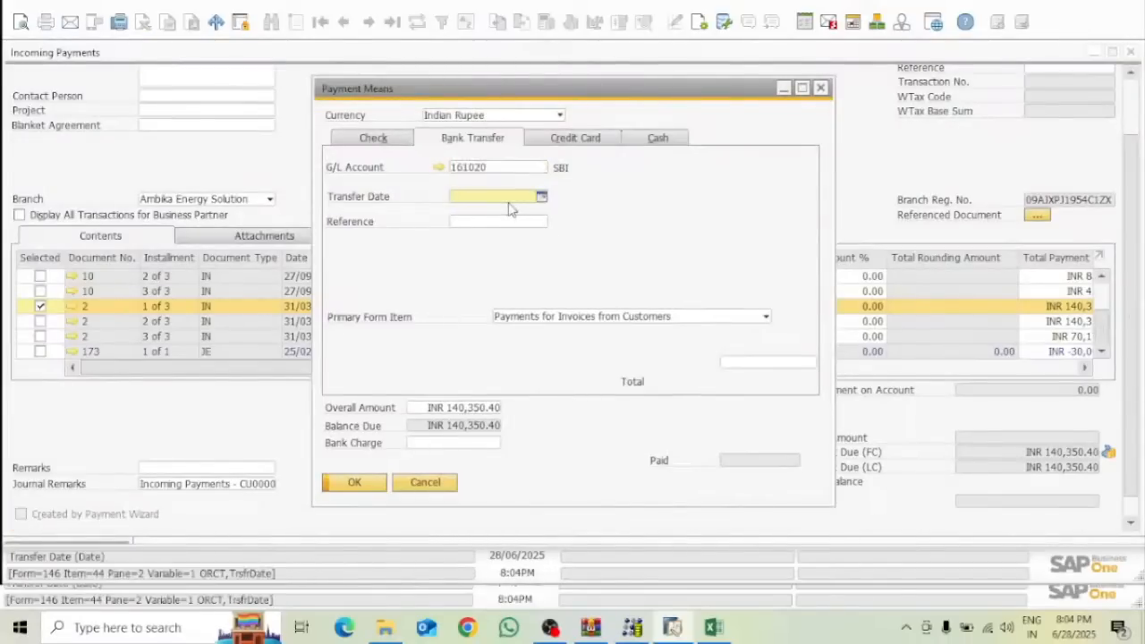
type("28")
key("Tab")
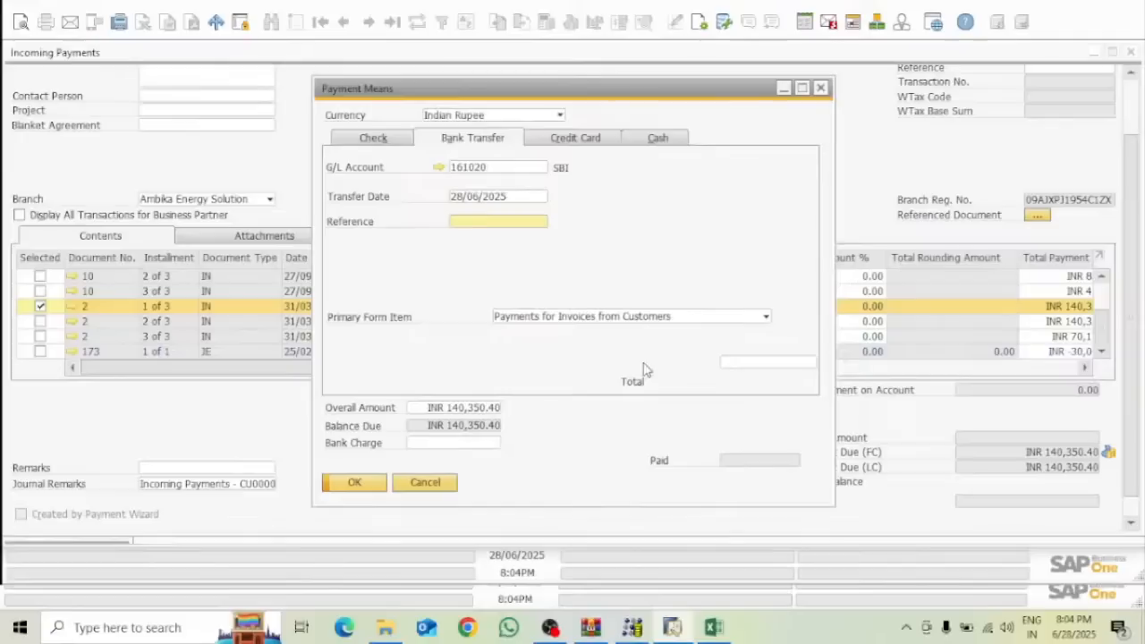
left_click(730, 365)
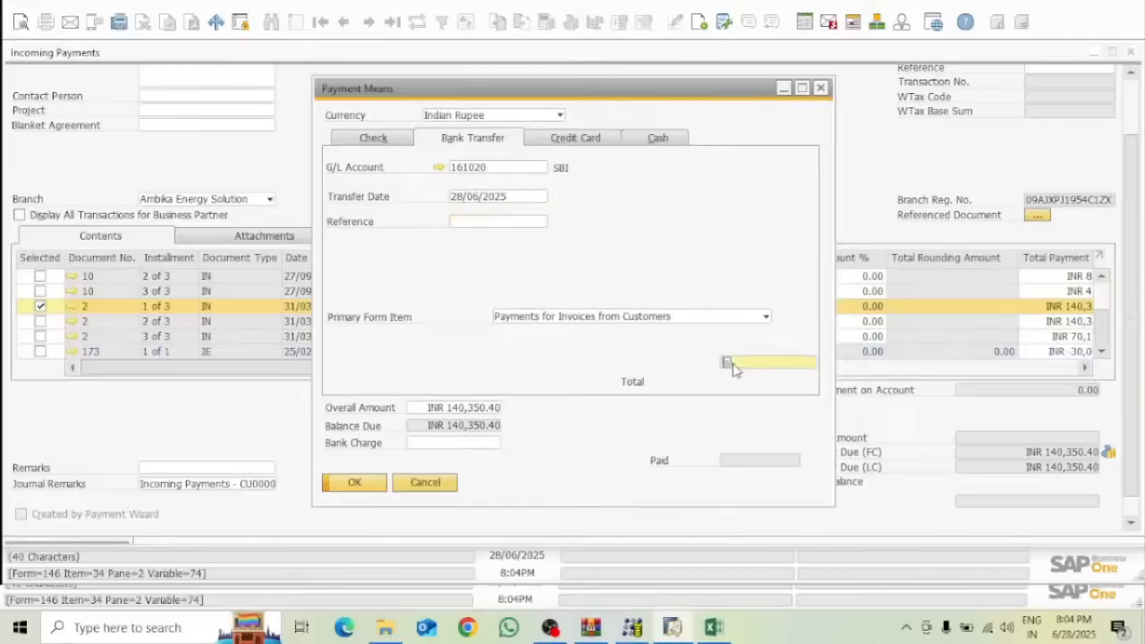
key("ctrl+b")
key("Tab")
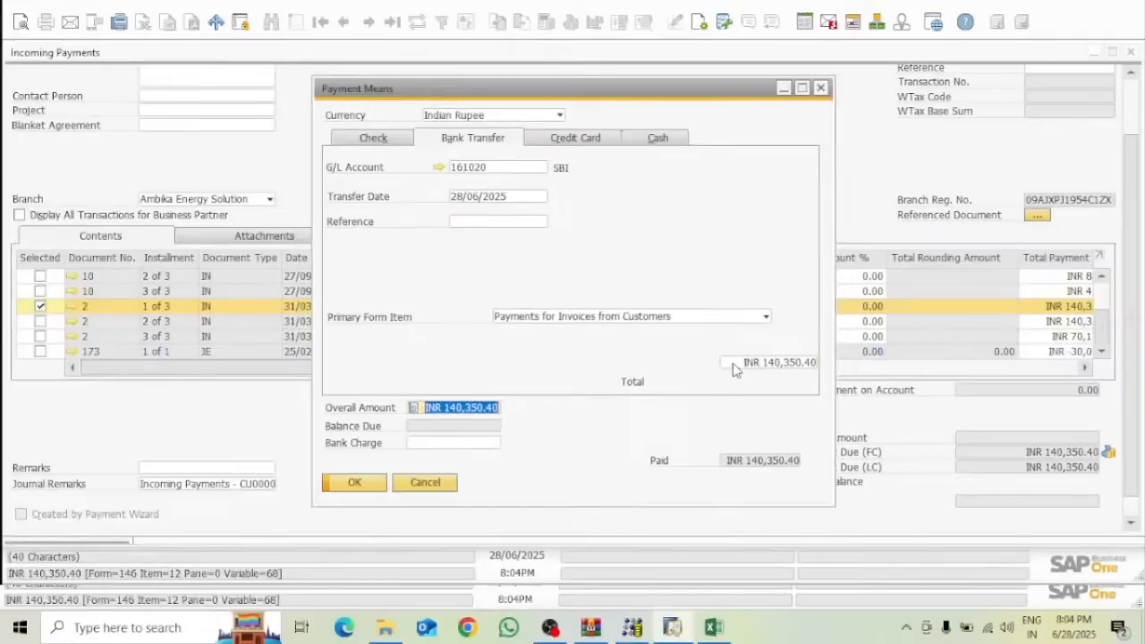
left_click(355, 482)
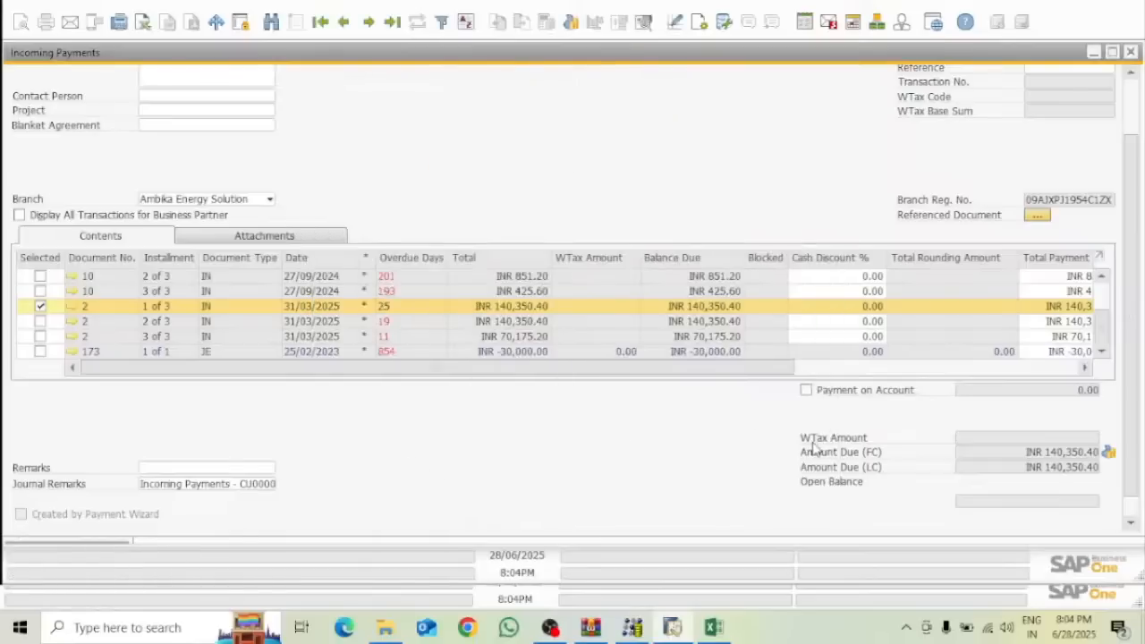
Preview the journal entry debiting SBI and crediting the customer, then add the INR 140,350.40 payment
left_click(644, 25)
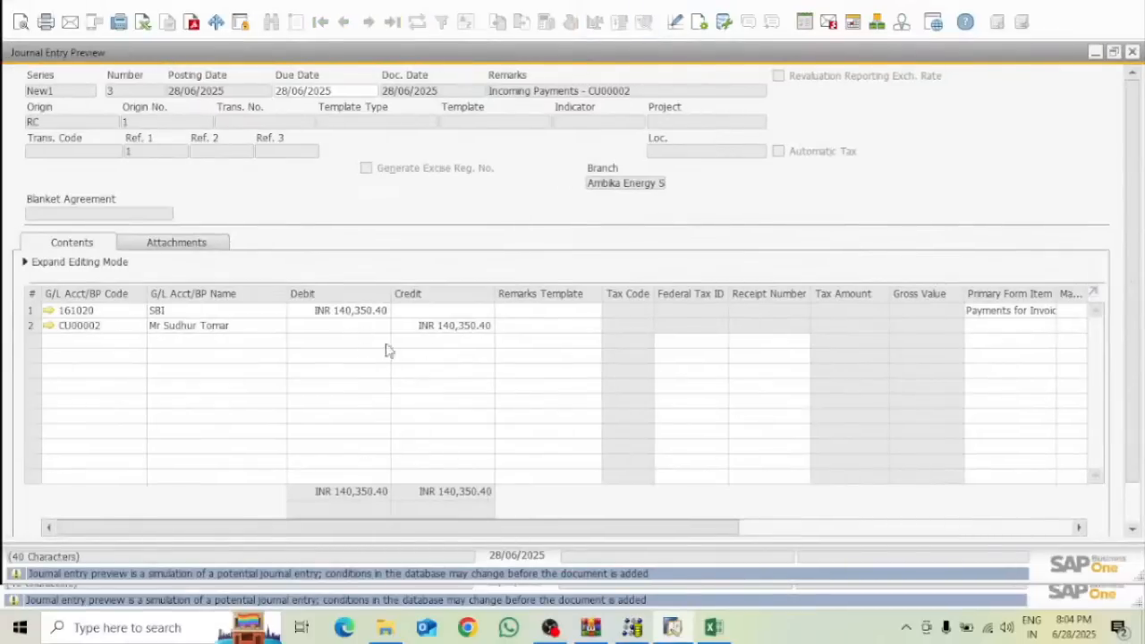
left_click(1132, 52)
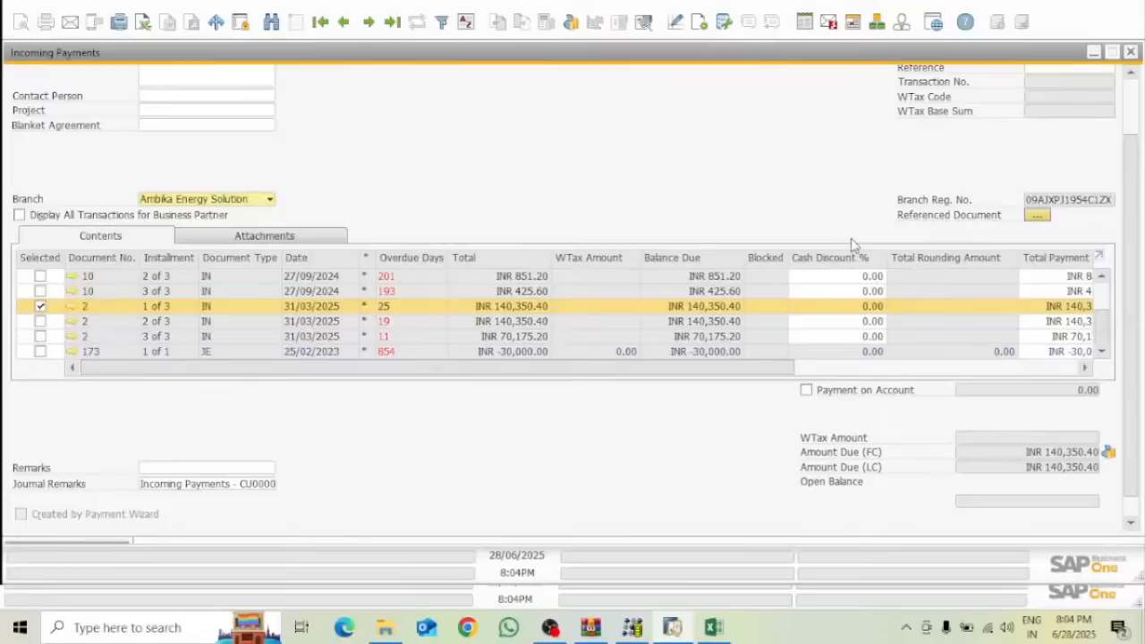
scroll(1138, 315, "down", 1)
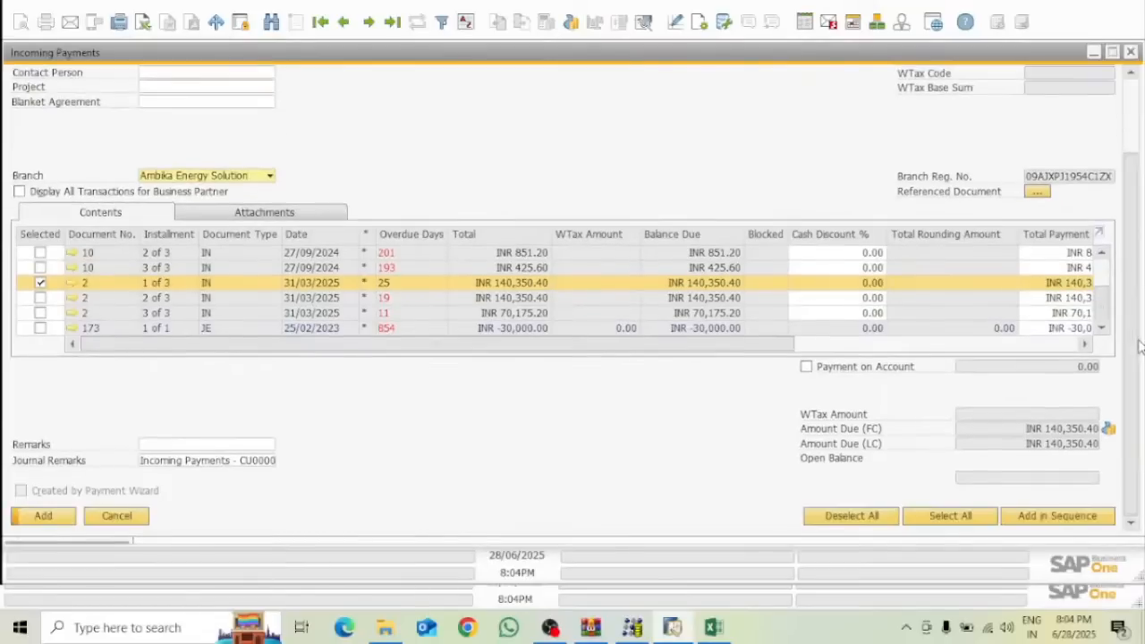
left_click(45, 519)
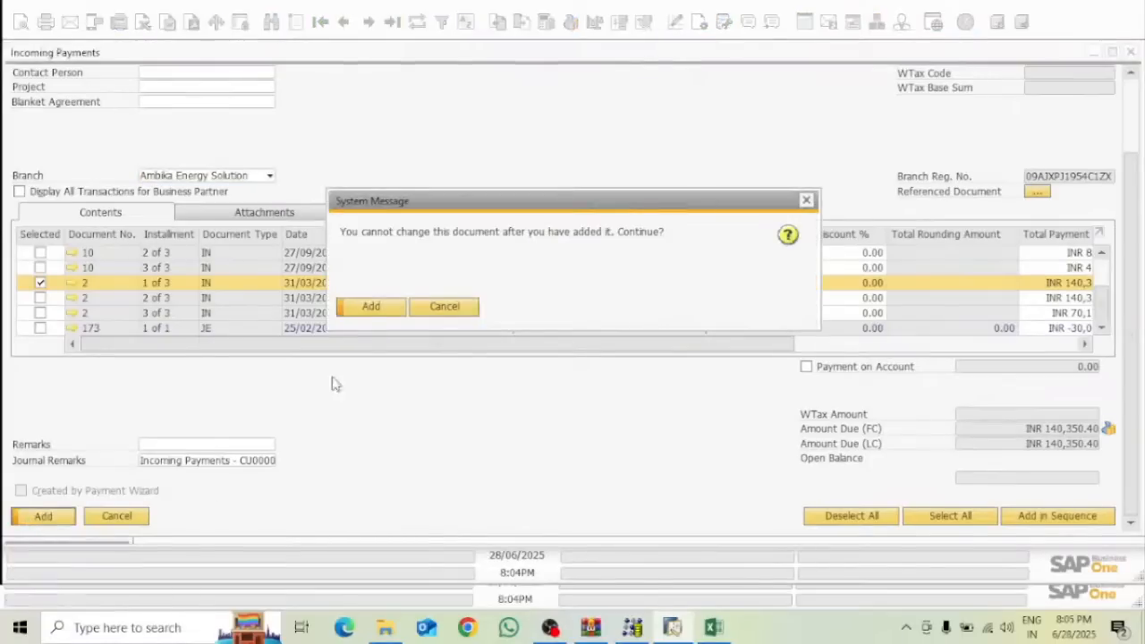
left_click(383, 306)
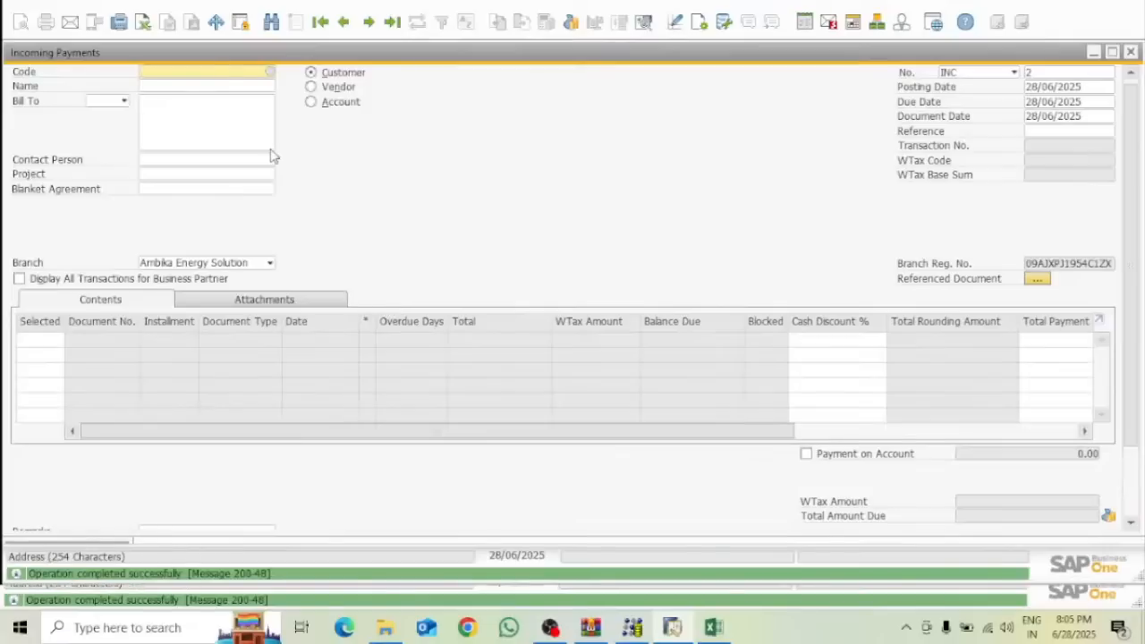
Reload the customer's open items to confirm the installment is gone, then close without saving
type("c")
key("BackSpace")
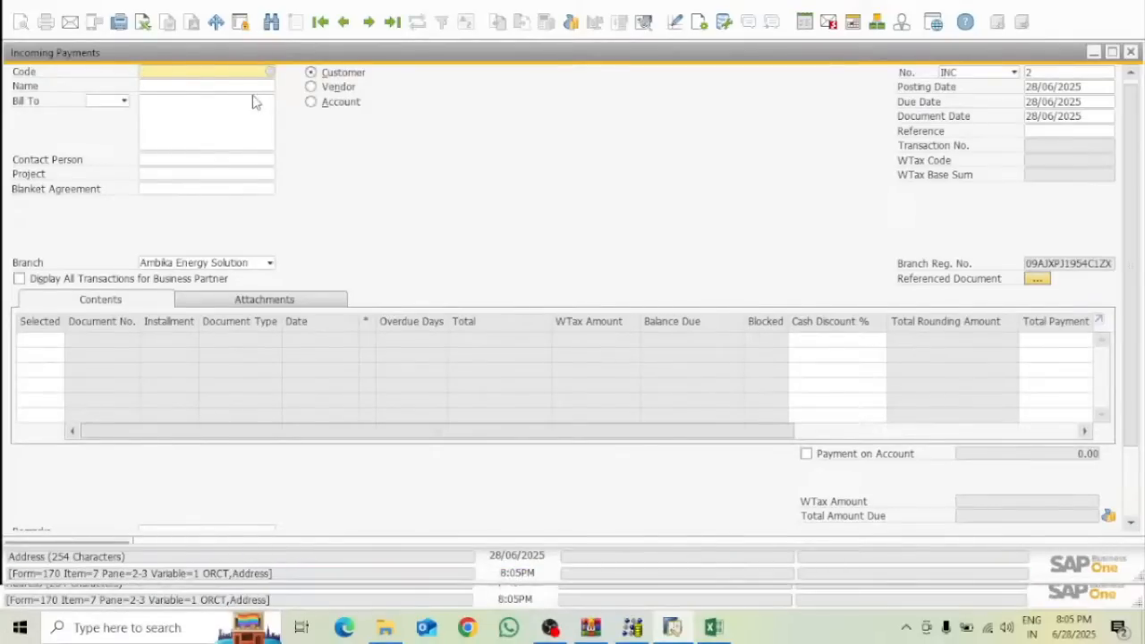
left_click(272, 73)
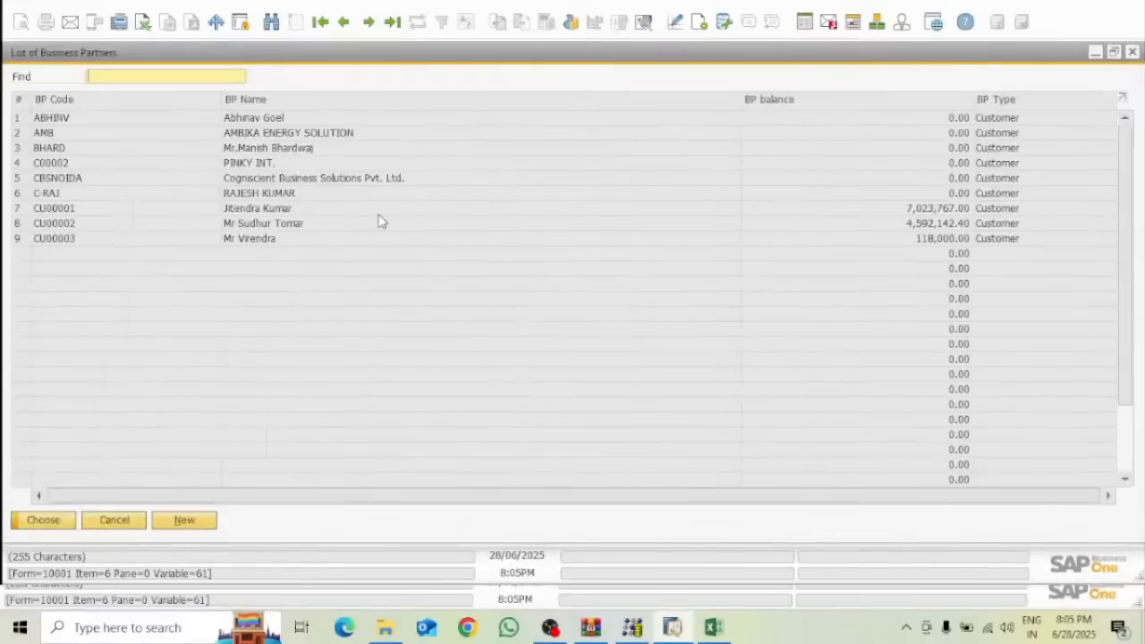
left_click(86, 230)
left_click(59, 521)
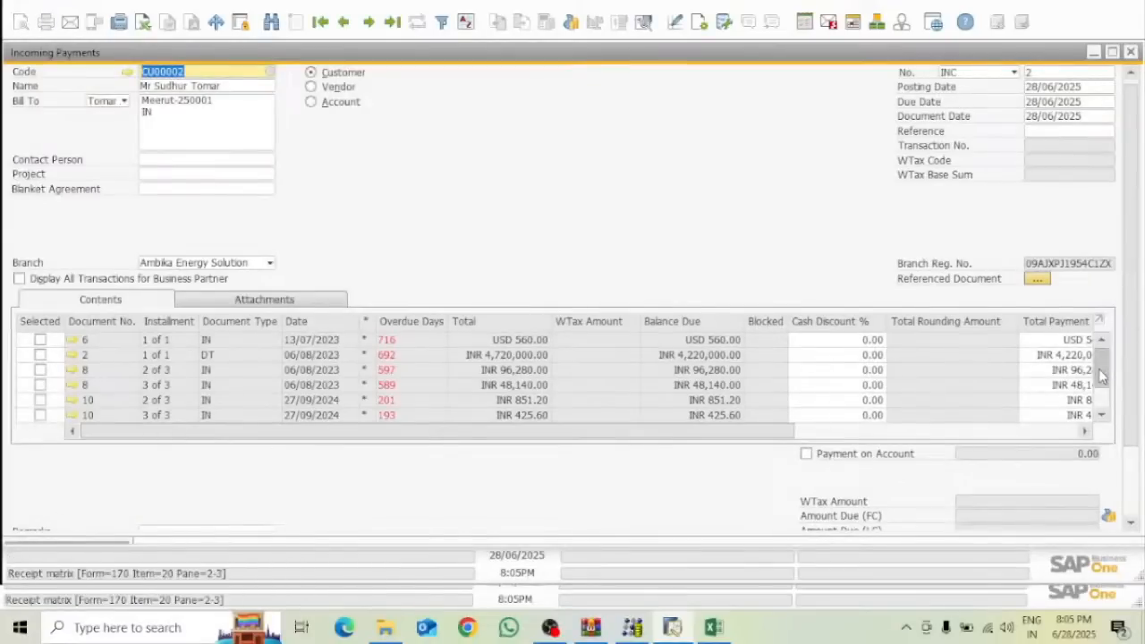
scroll(1102, 377, "down", 1)
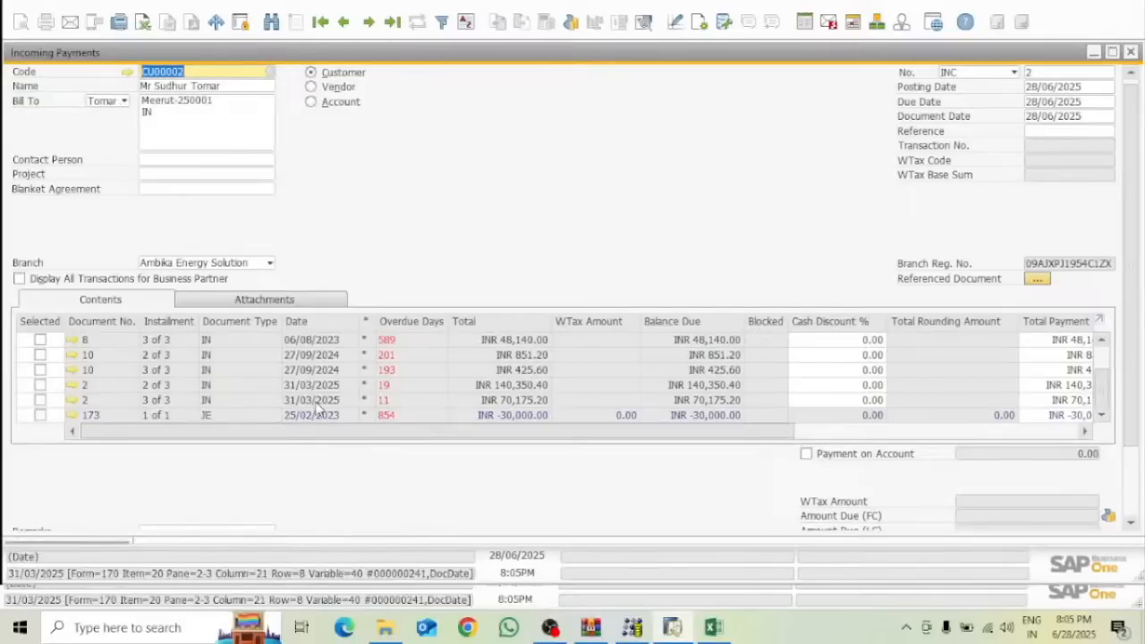
left_click(1131, 53)
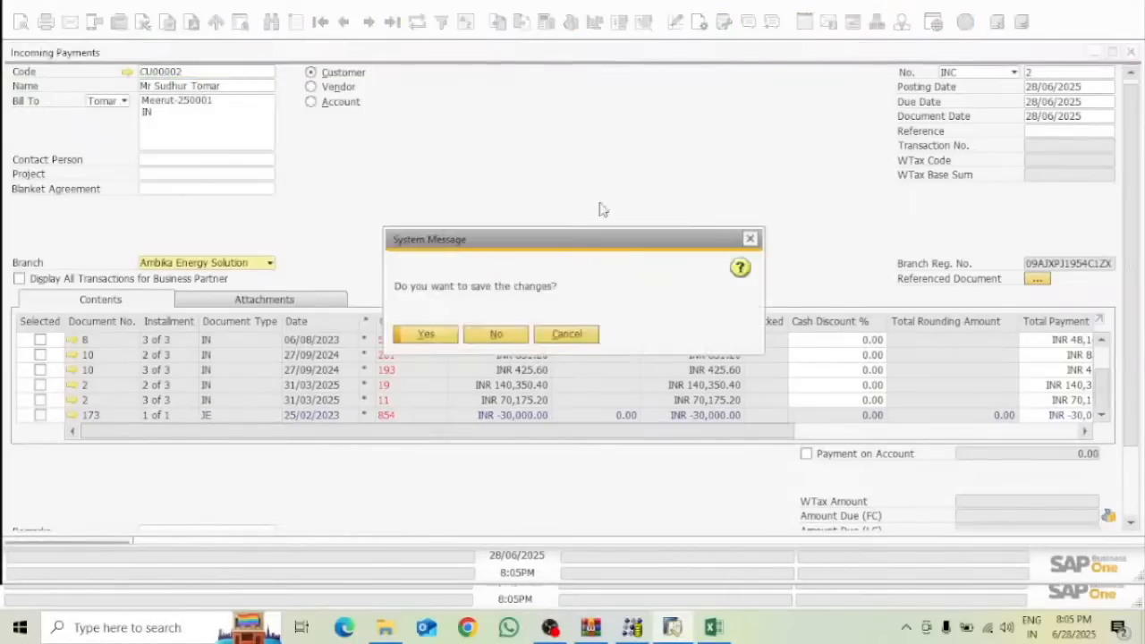
left_click(494, 334)
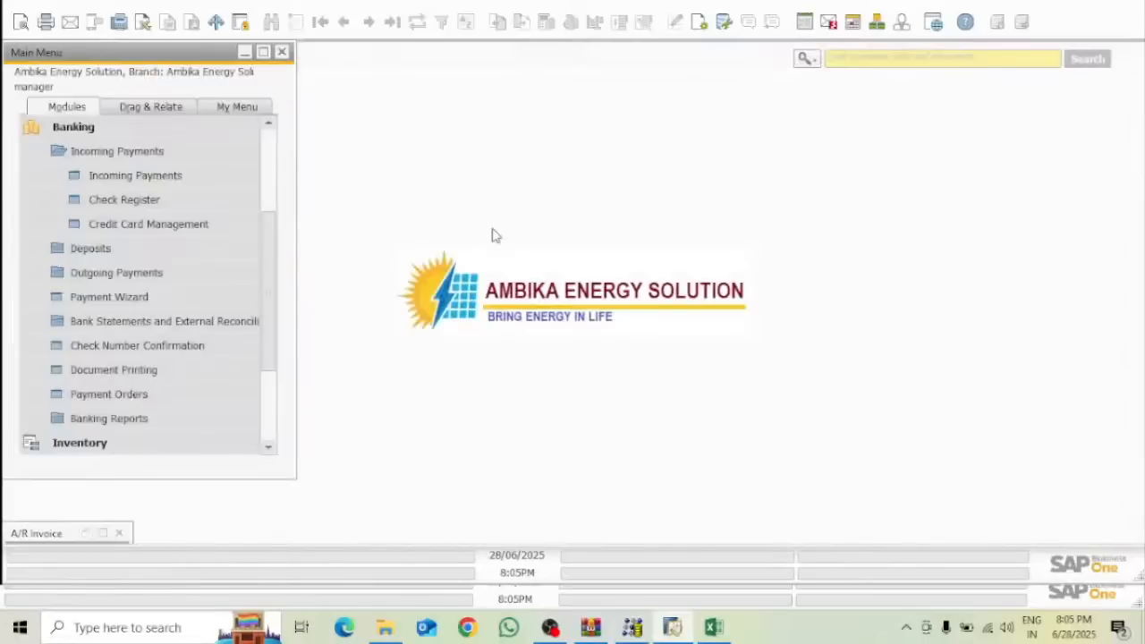
Close the leftover A/R invoice window, collapse Banking, and minimize SAP Business One
left_click(121, 533)
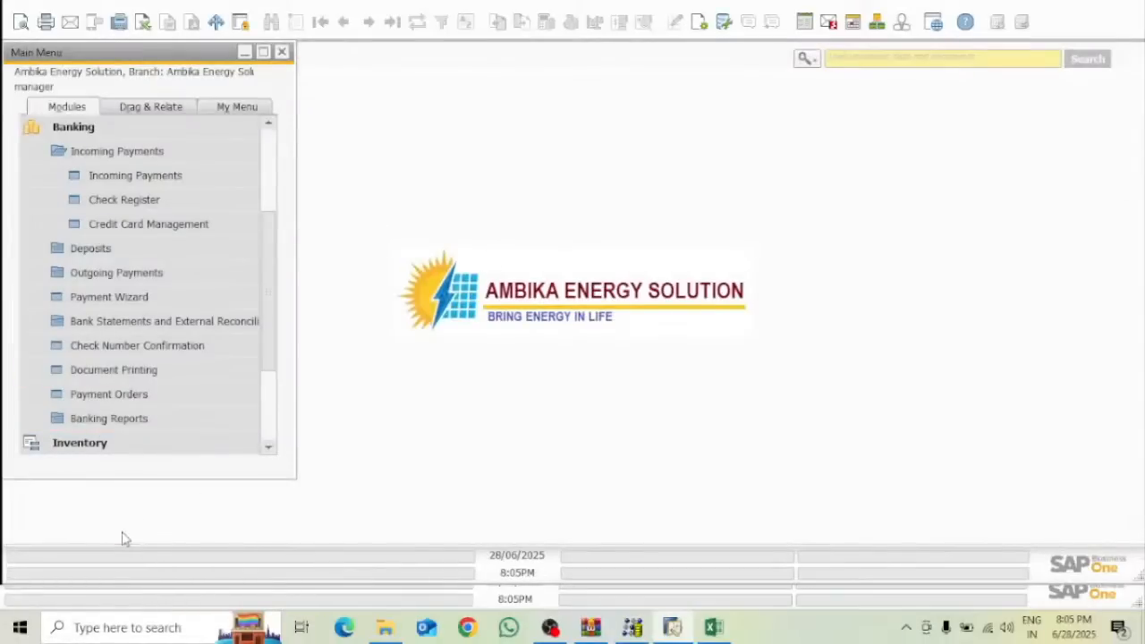
left_click(77, 131)
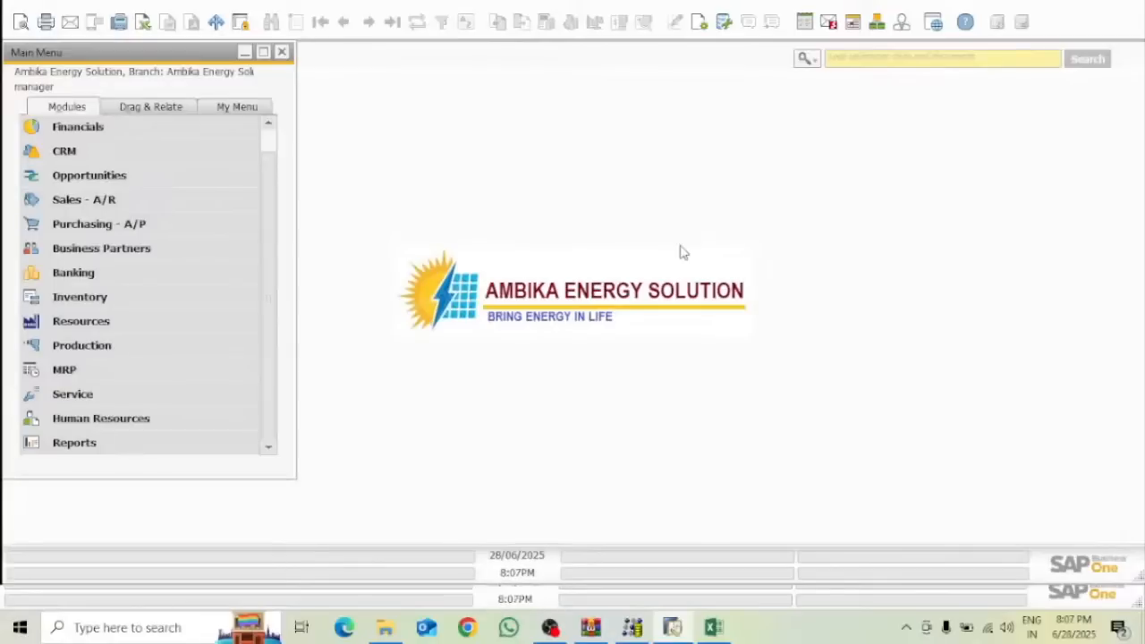
left_click(1102, 2)
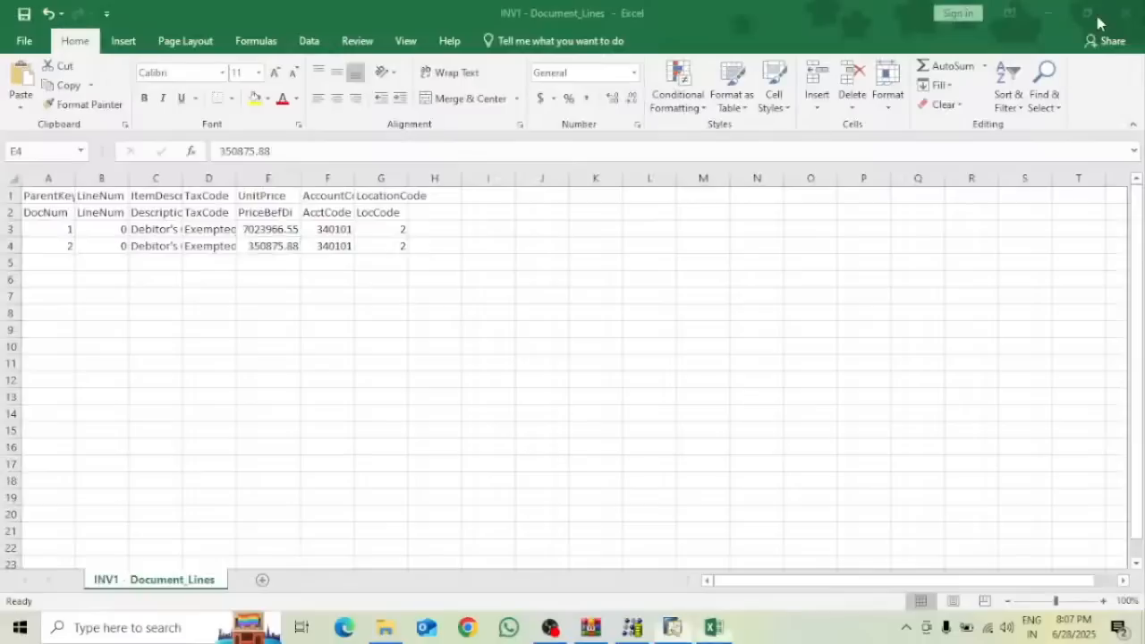
Minimize the document lines workbook and stop the OBS Studio recording
left_click(1048, 14)
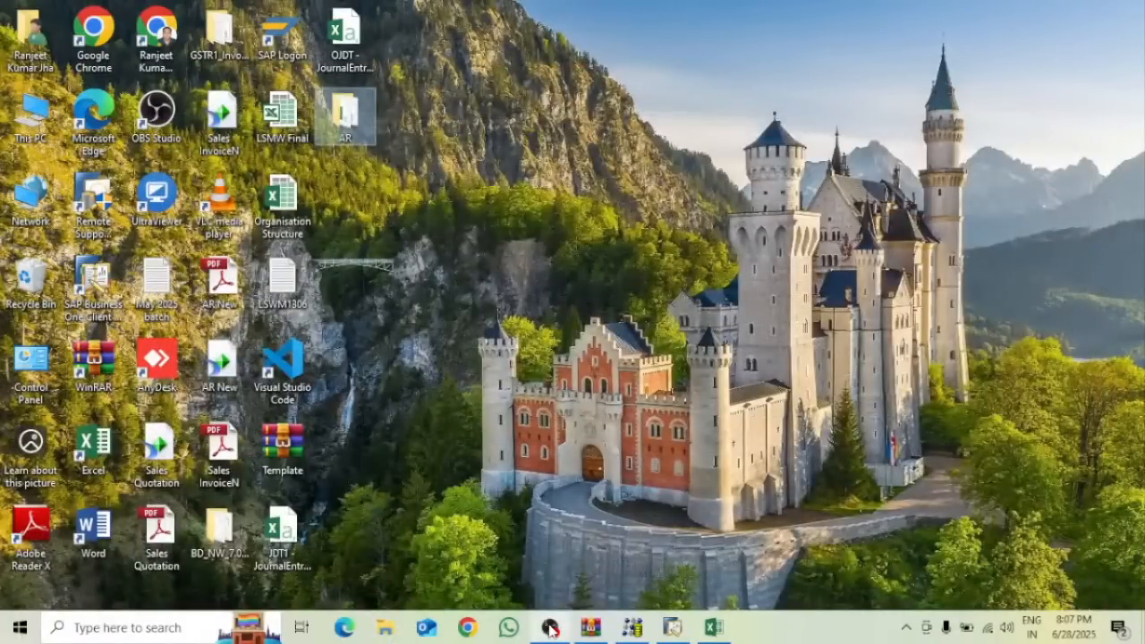
left_click(549, 627)
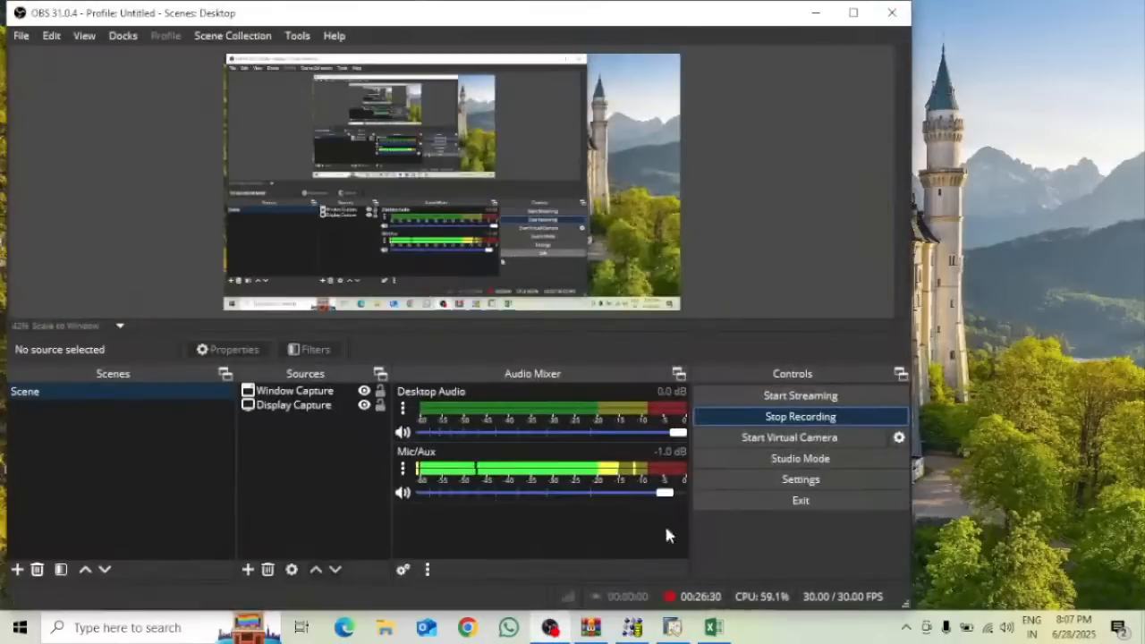
left_click(816, 13)
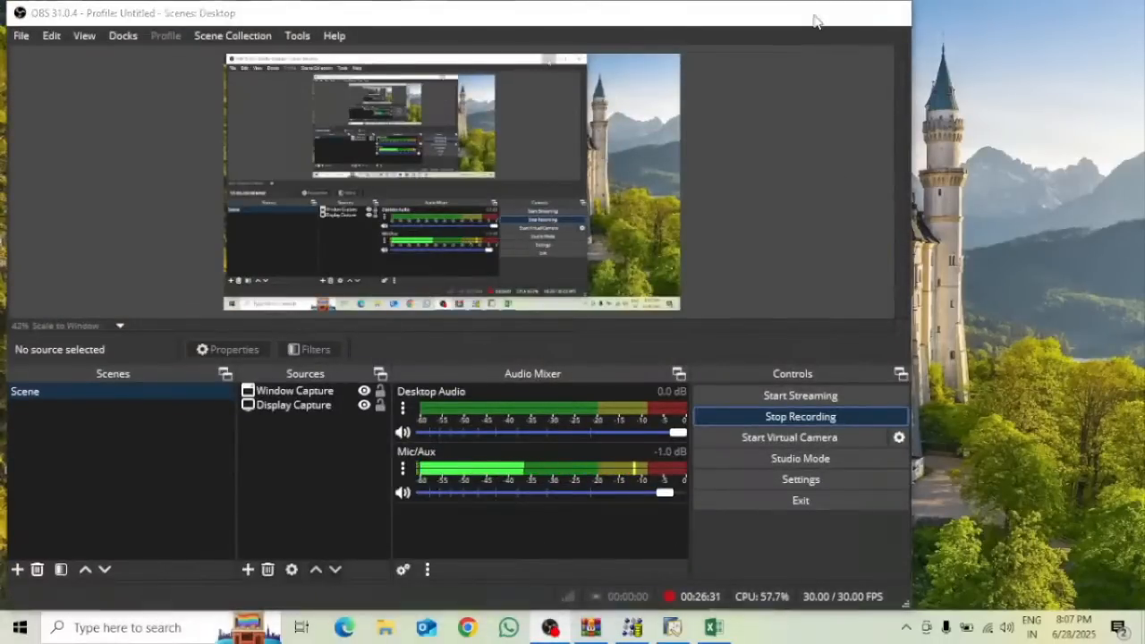
left_click(549, 627)
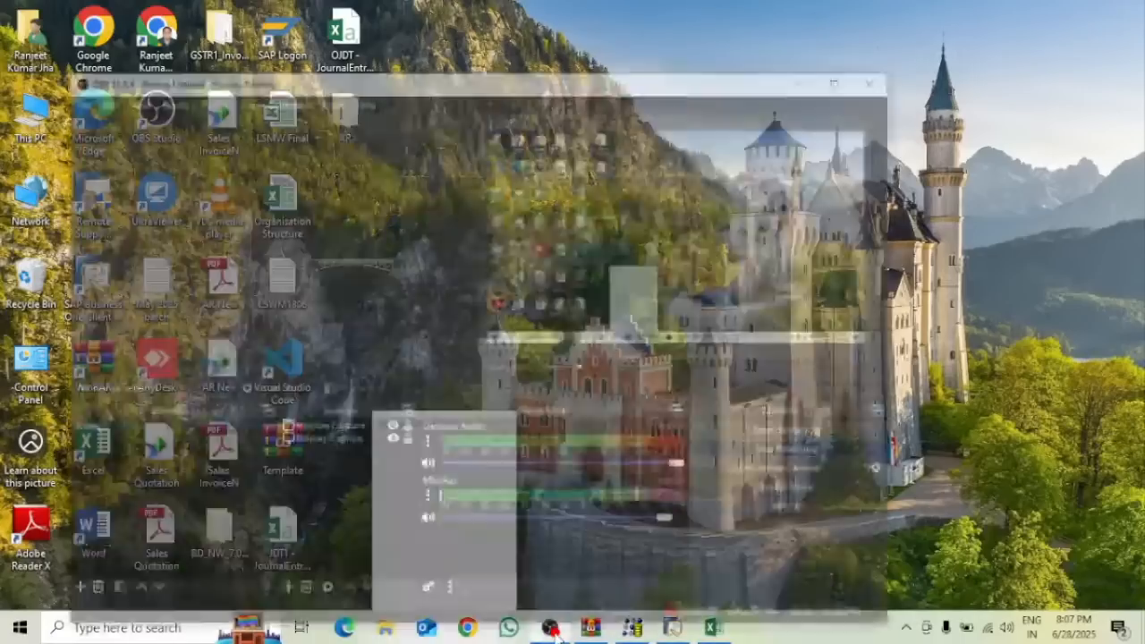
left_click(843, 417)
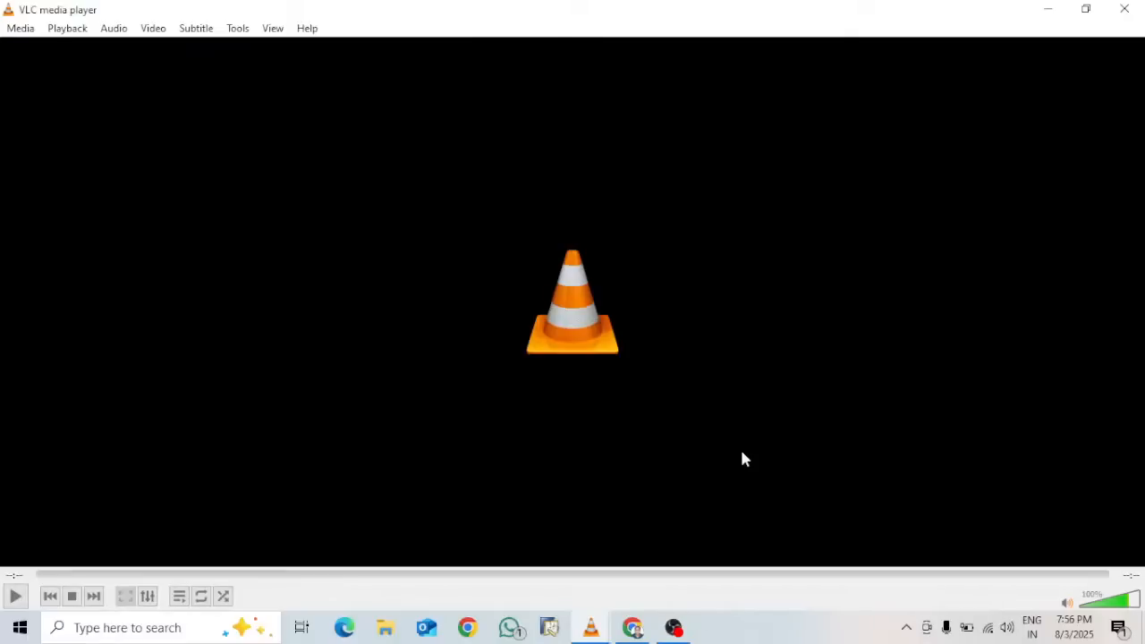
Close the empty VLC player, then end the YouTube Studio live stream and confirm with End
left_click(1124, 9)
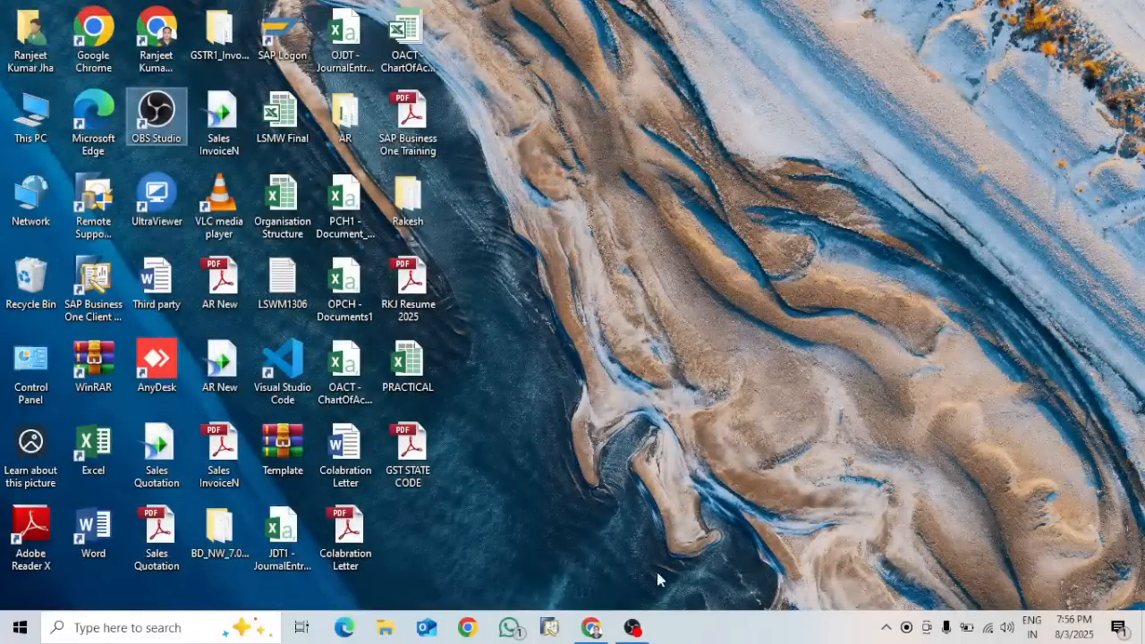
left_click(595, 629)
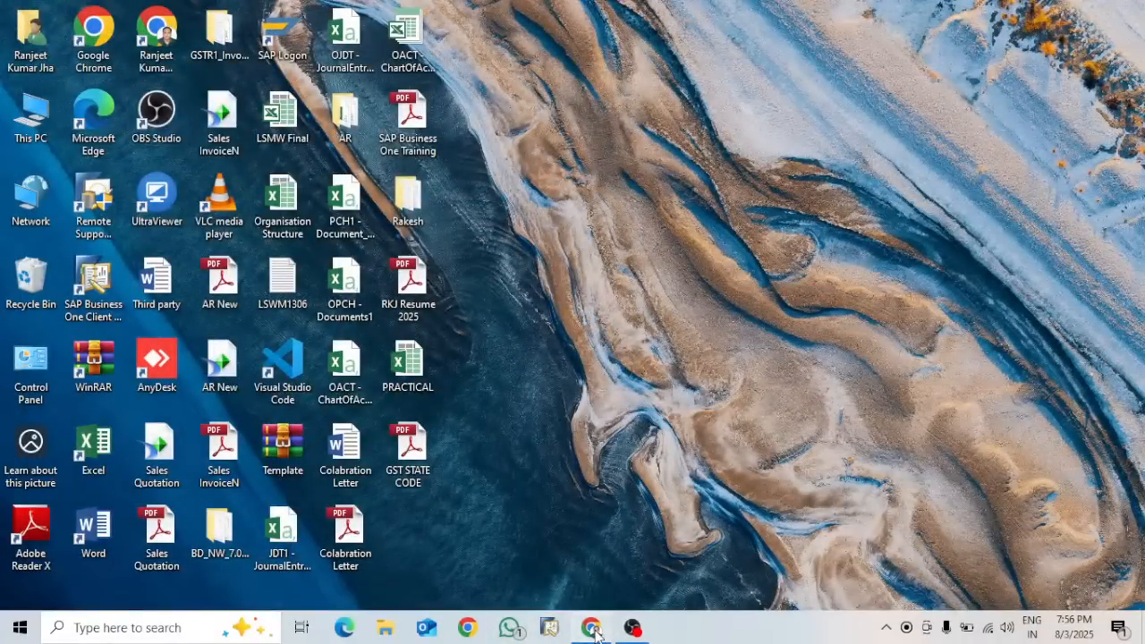
left_click(595, 629)
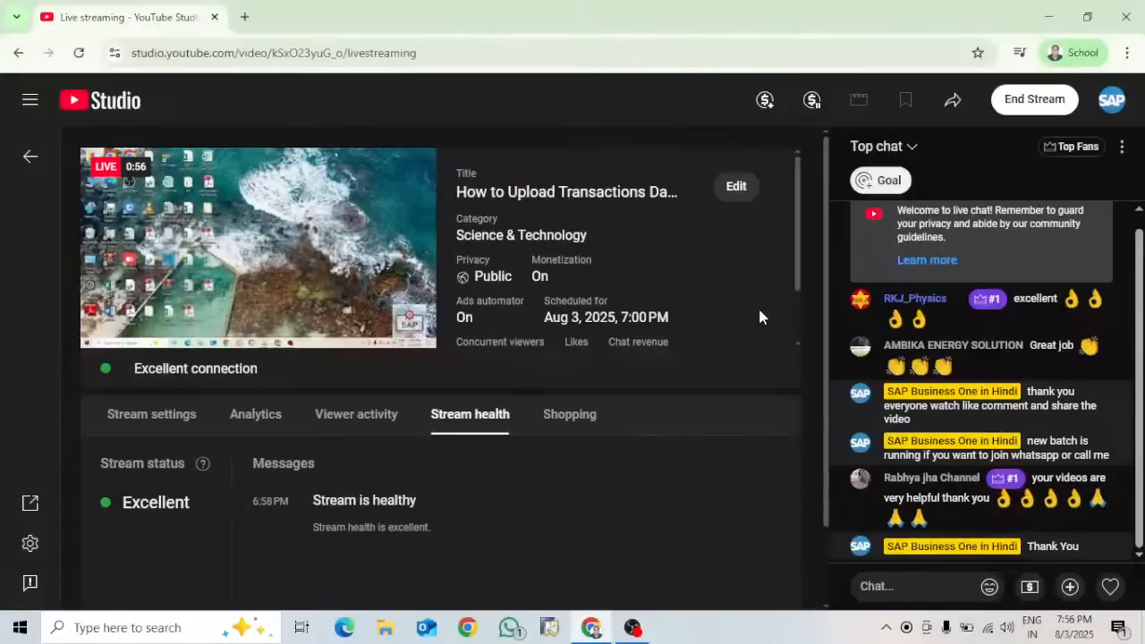
left_click(1037, 100)
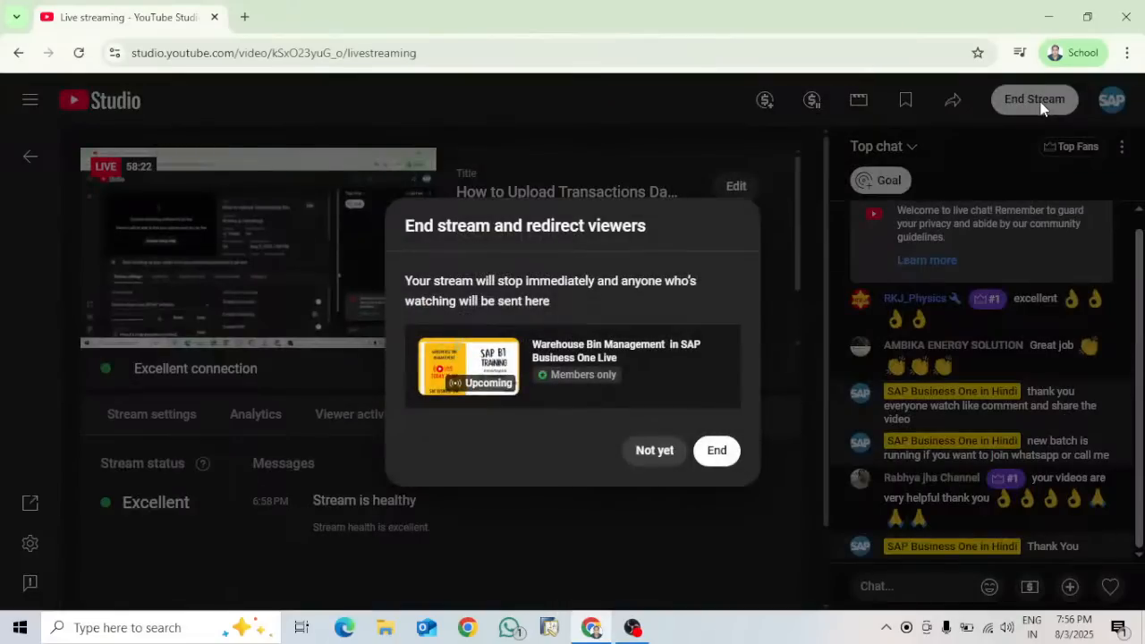
left_click(717, 449)
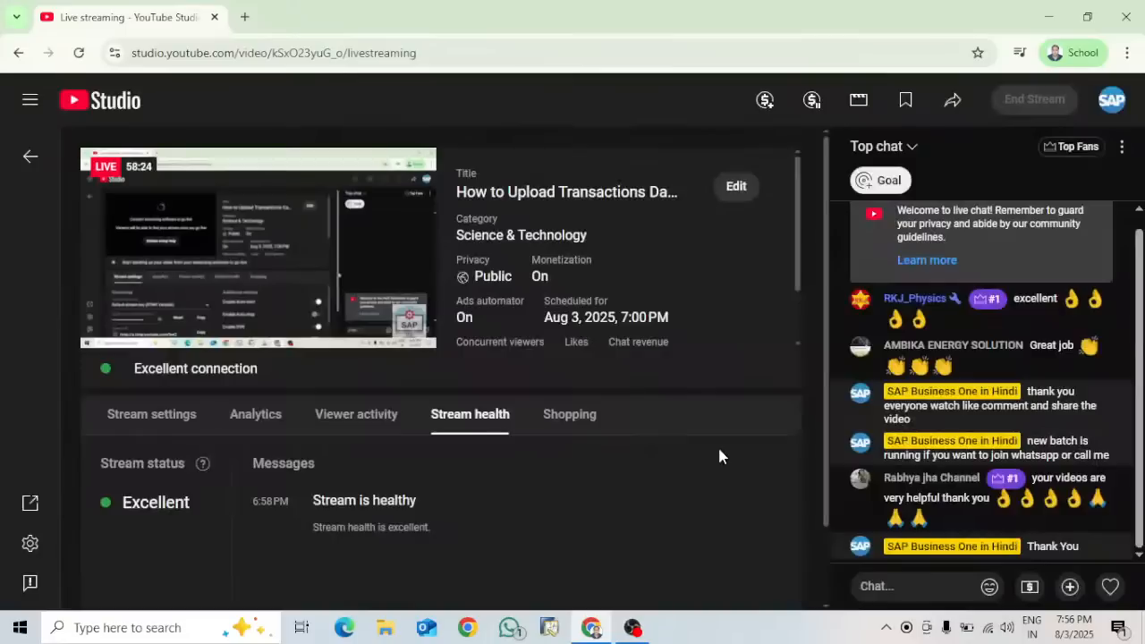